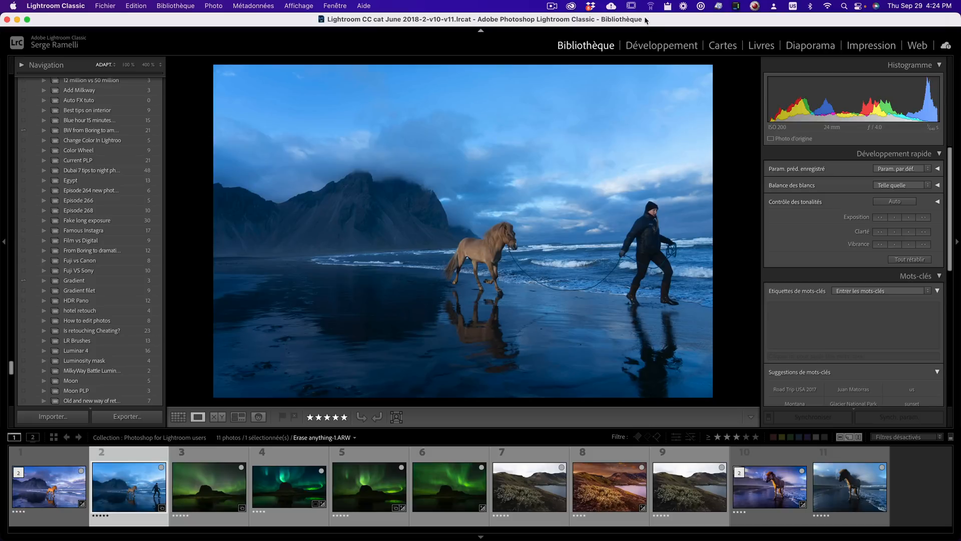
# - Open the photo in Develop and set Highlights to -100 and Shadows to +100
pyautogui.click(662, 48)
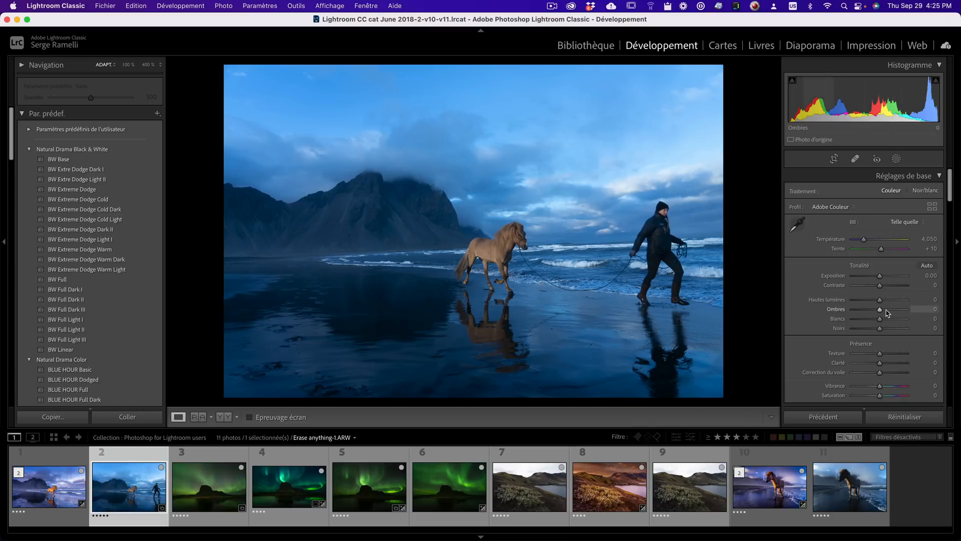
pyautogui.moveTo(886, 313); pyautogui.dragTo(846, 301)
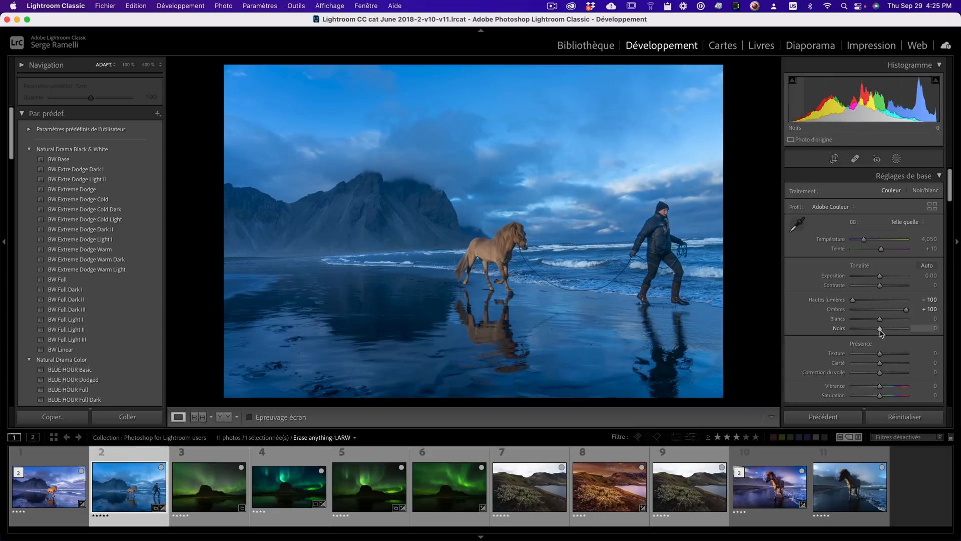
# - Set Blacks to -39 and Whites to +35
pyautogui.press('alt')
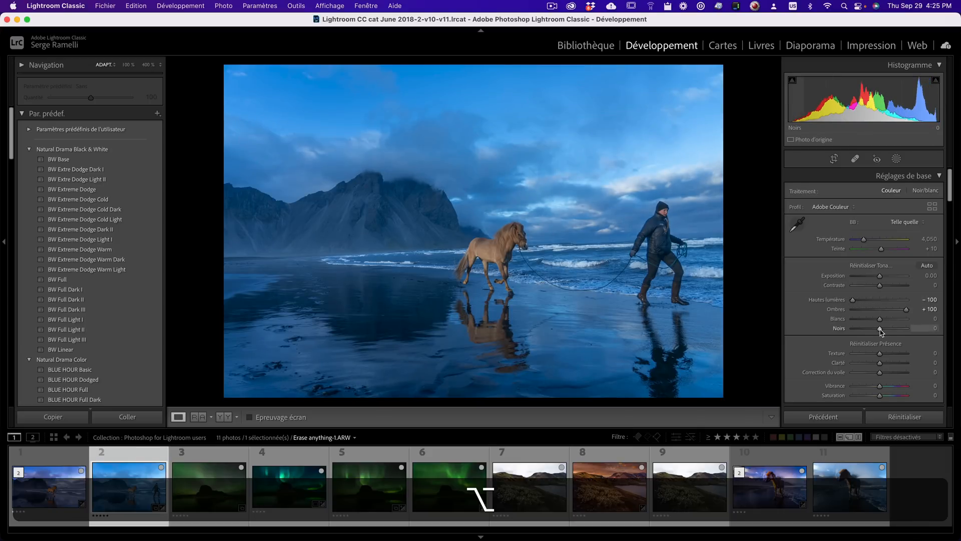
pyautogui.moveTo(879, 329); pyautogui.dragTo(869, 331)
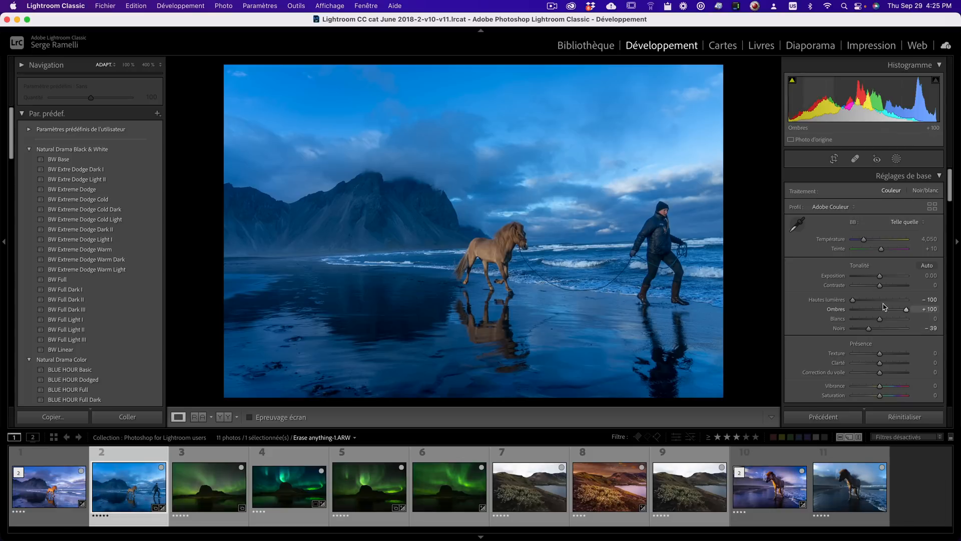
pyautogui.moveTo(880, 319); pyautogui.dragTo(890, 319)
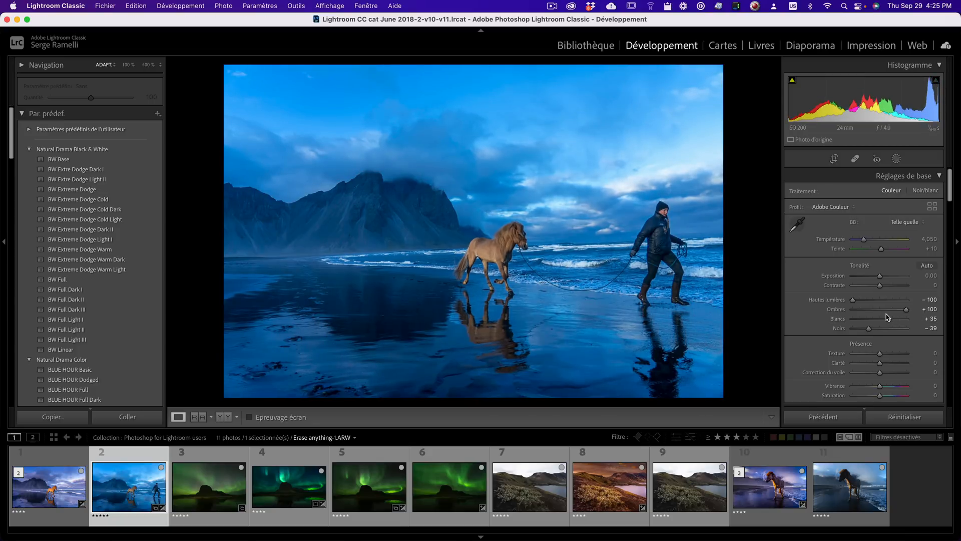
# - Warm the white balance to temperature 5,134 and tint +29
pyautogui.moveTo(864, 240); pyautogui.dragTo(885, 252)
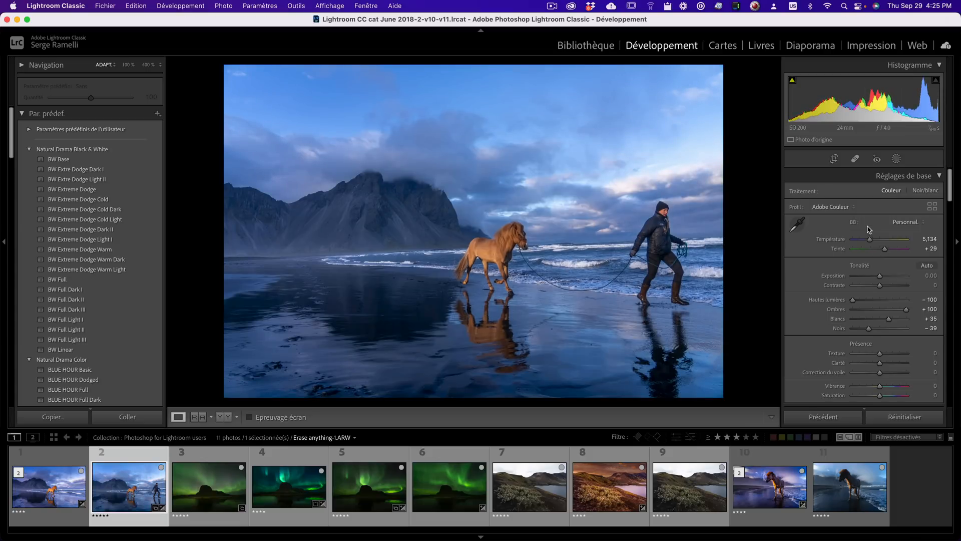
# - Rotate the crop to straighten the photo to an angle of about 2.22
pyautogui.click(834, 159)
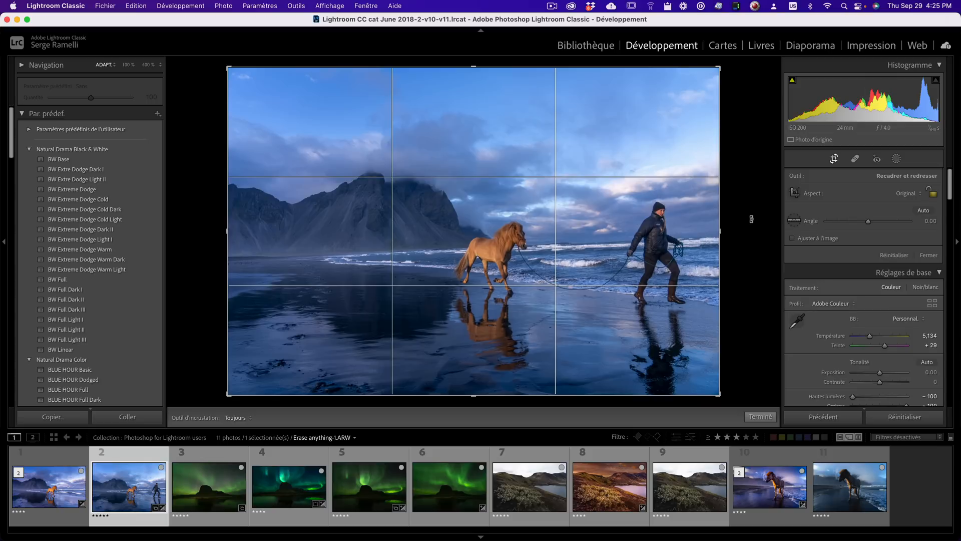
pyautogui.moveTo(732, 216); pyautogui.dragTo(753, 222)
pyautogui.click(794, 220)
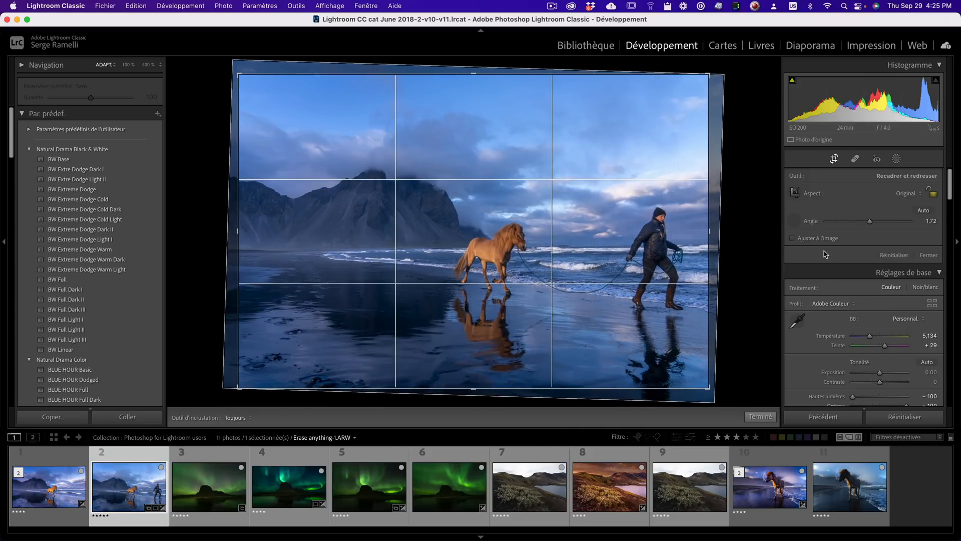
pyautogui.moveTo(703, 245); pyautogui.dragTo(476, 246)
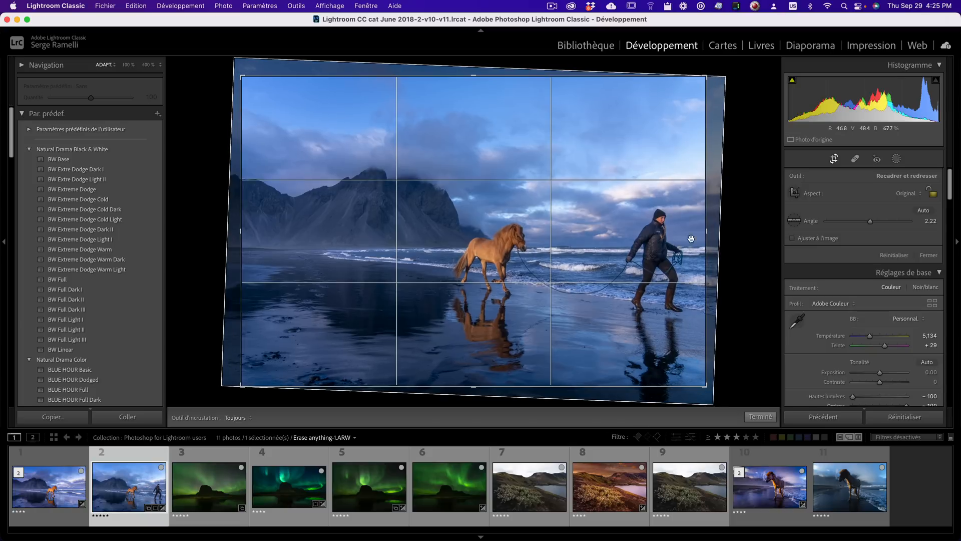
# - Set the crop aspect ratio to 16 x 9 and apply the crop
pyautogui.click(918, 196)
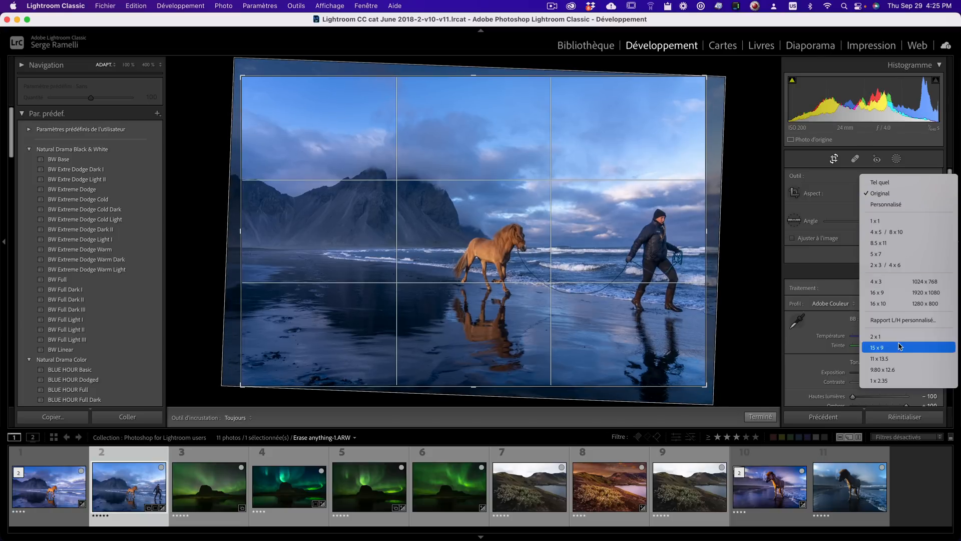
pyautogui.click(901, 290)
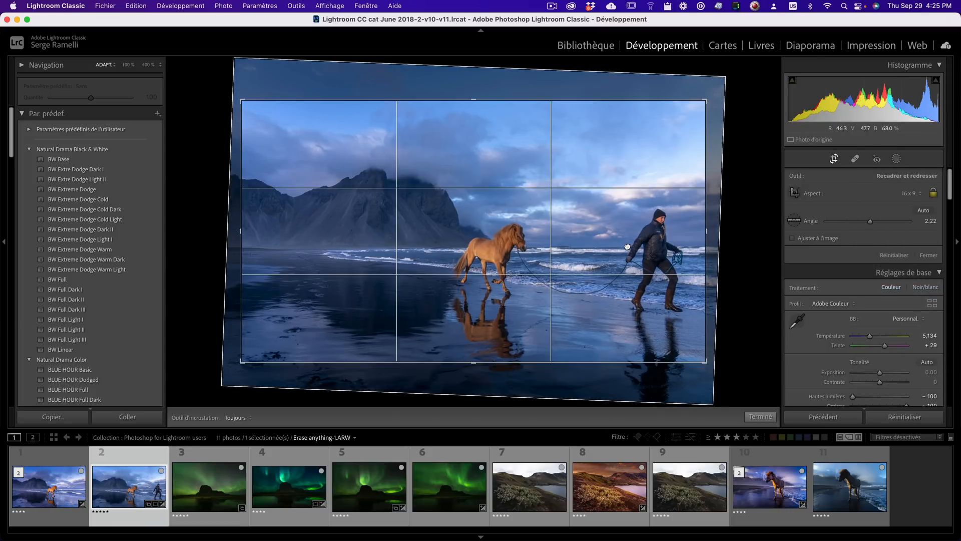
pyautogui.moveTo(628, 242); pyautogui.dragTo(628, 243)
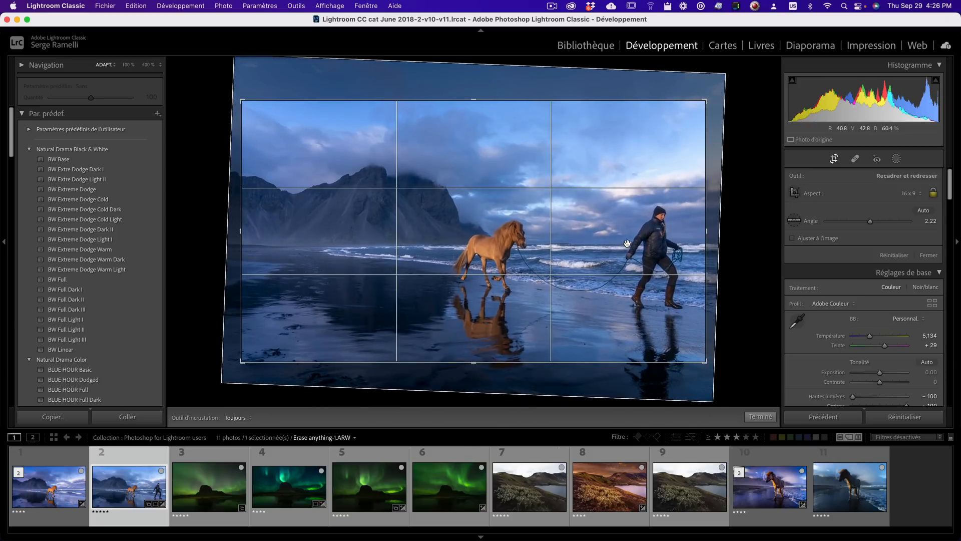
pyautogui.press('Return')
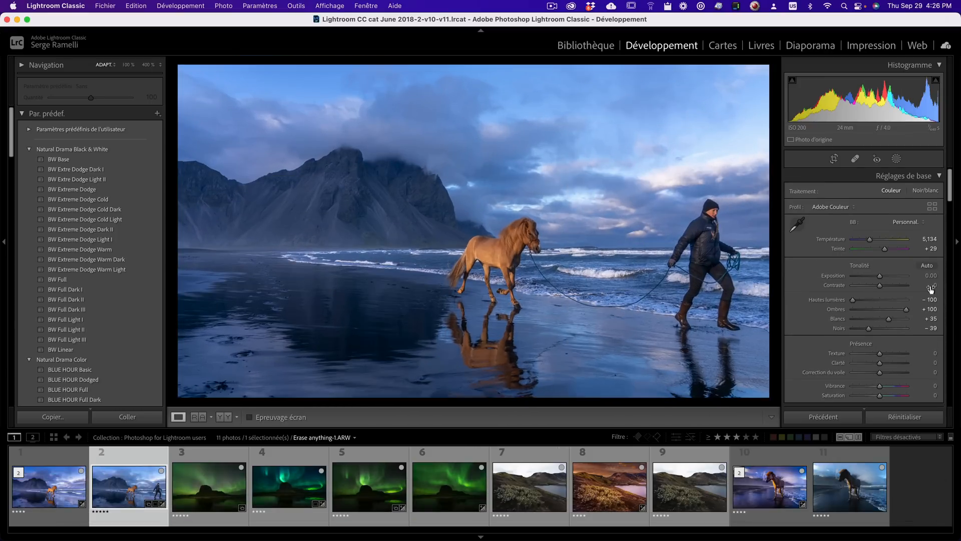
# - Set Contrast to +22 and warm the white balance to temperature 5,564 and tint +38
pyautogui.moveTo(880, 286); pyautogui.dragTo(885, 289)
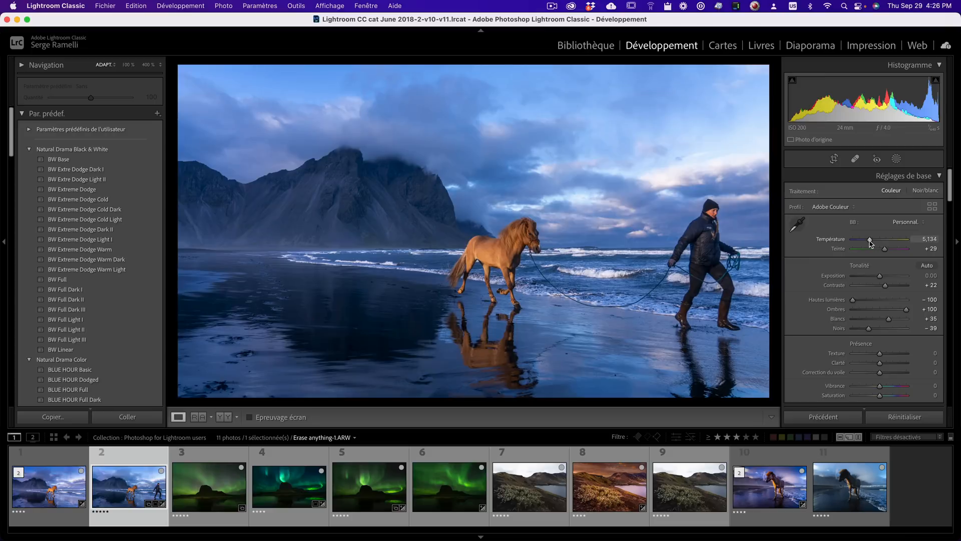
pyautogui.moveTo(870, 240); pyautogui.dragTo(887, 253)
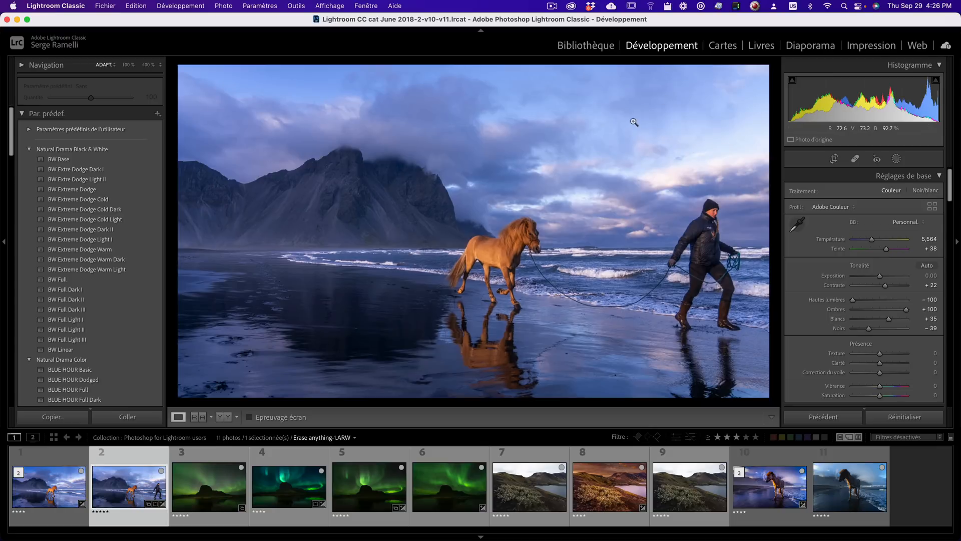
# - Add a linear gradient mask from the top of the sky down to the mountains with exposure -0.87
pyautogui.click(896, 159)
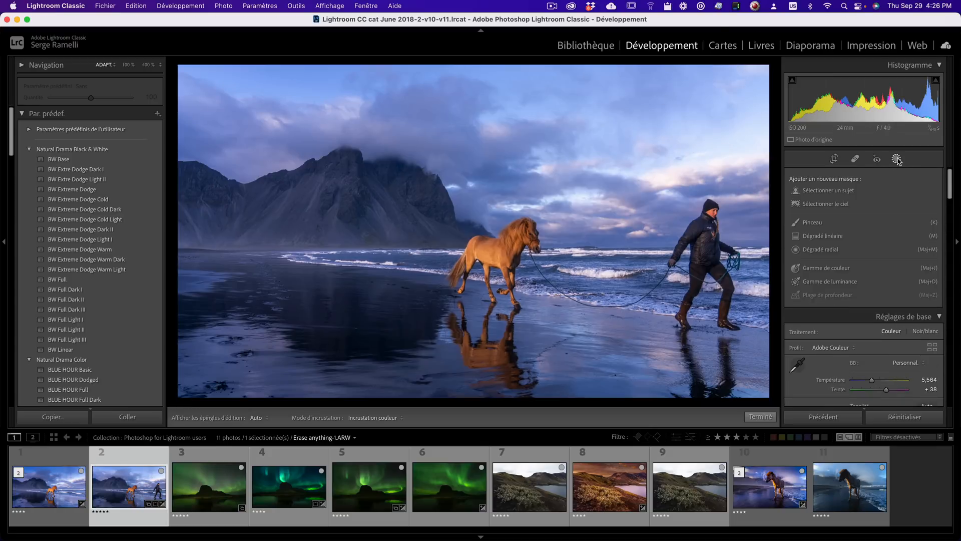
pyautogui.click(819, 237)
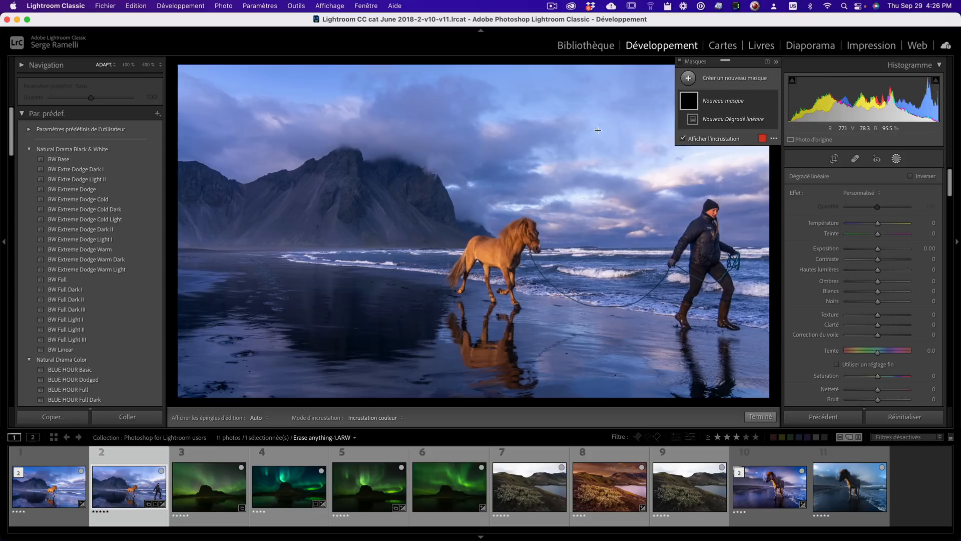
pyautogui.moveTo(575, 112); pyautogui.dragTo(558, 230)
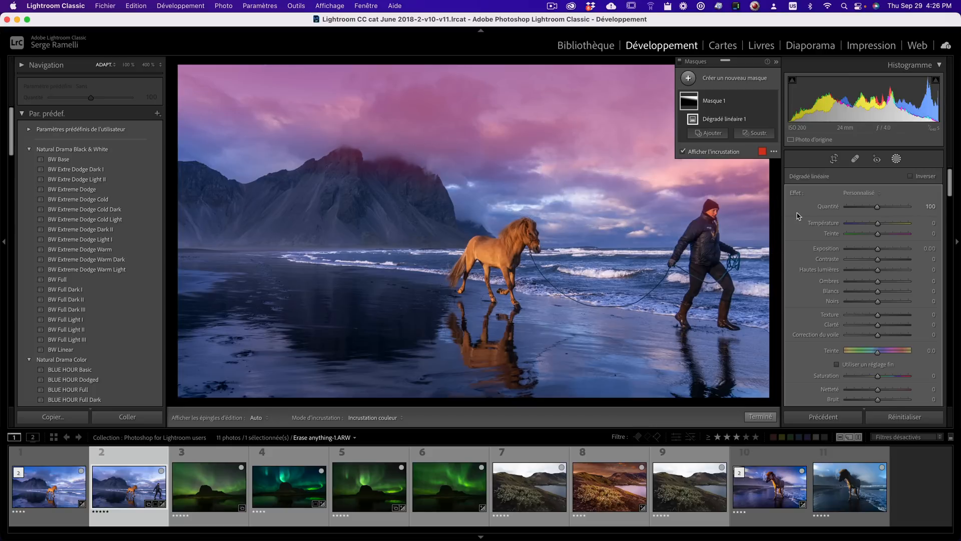
pyautogui.moveTo(878, 249); pyautogui.dragTo(870, 250)
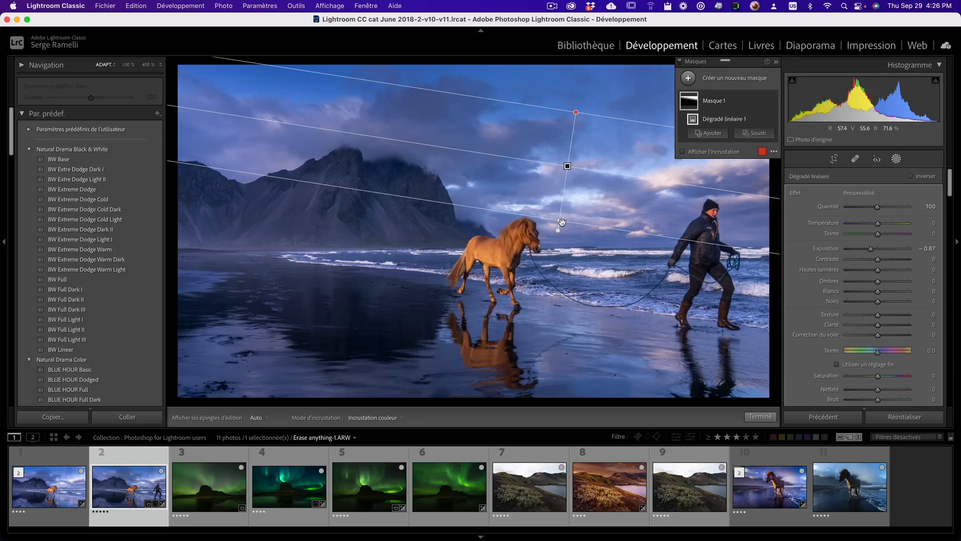
pyautogui.moveTo(557, 221)
pyautogui.mouseDown()
pyautogui.moveTo(564, 149)
pyautogui.moveTo(554, 220)
pyautogui.mouseUp()
pyautogui.moveTo(569, 161); pyautogui.dragTo(569, 165)
pyautogui.click(767, 416)
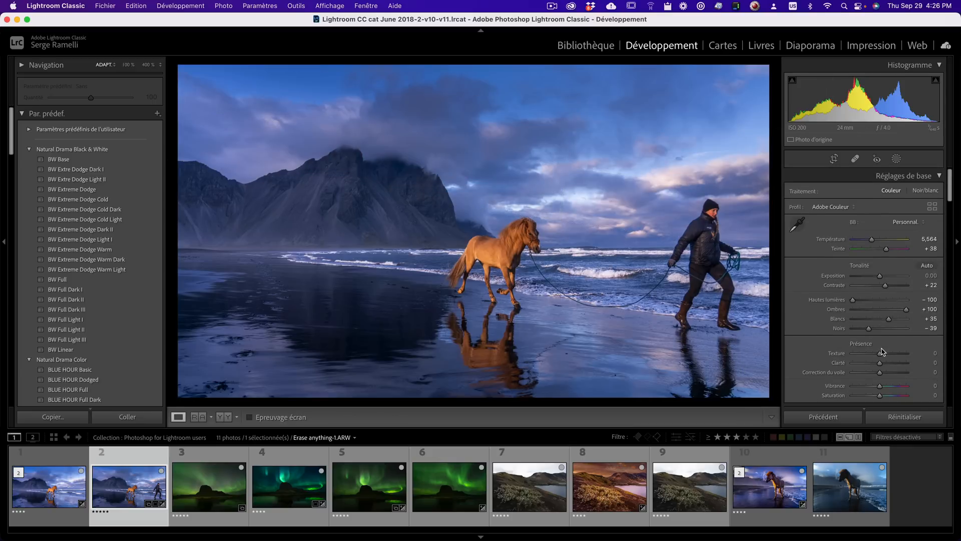
# - Set Clarity to +22 and Contrast to +43
pyautogui.moveTo(881, 366); pyautogui.dragTo(886, 365)
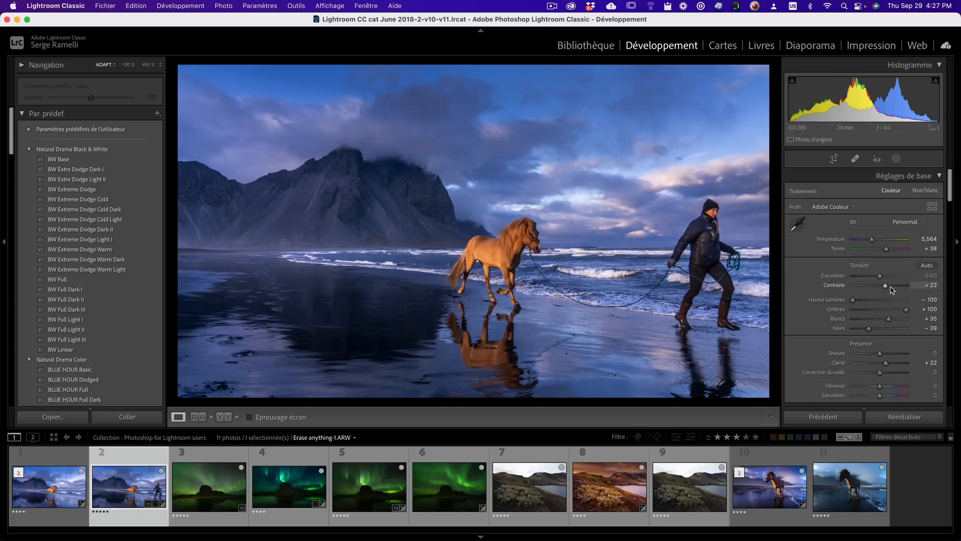
pyautogui.moveTo(885, 285); pyautogui.dragTo(892, 288)
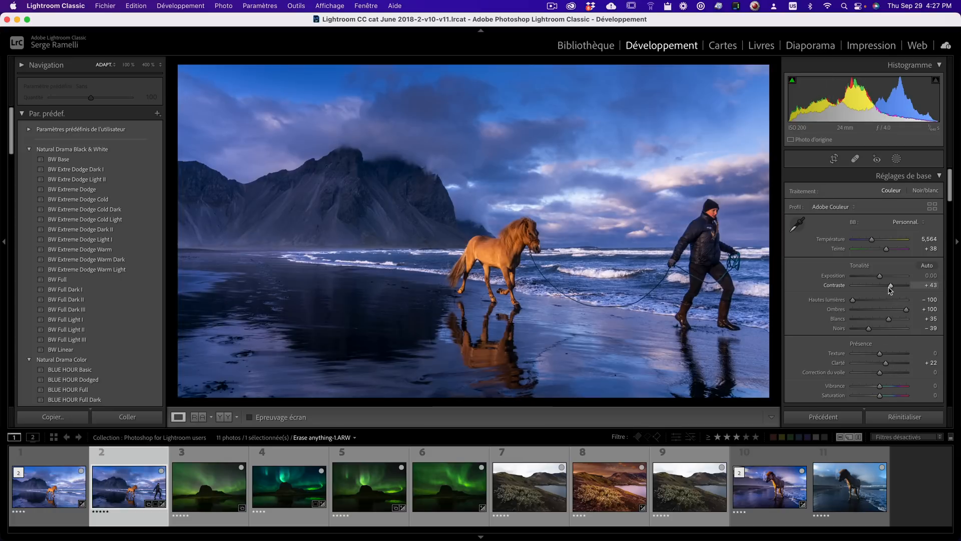
# - Send the photo to Adobe Photoshop 2022 for editing
pyautogui.rightClick(142, 465)
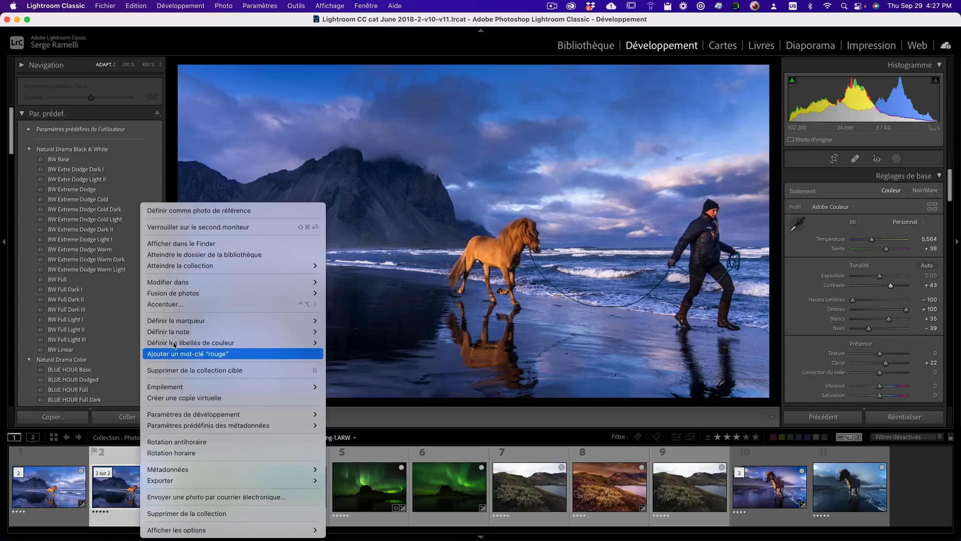
pyautogui.moveTo(194, 286)
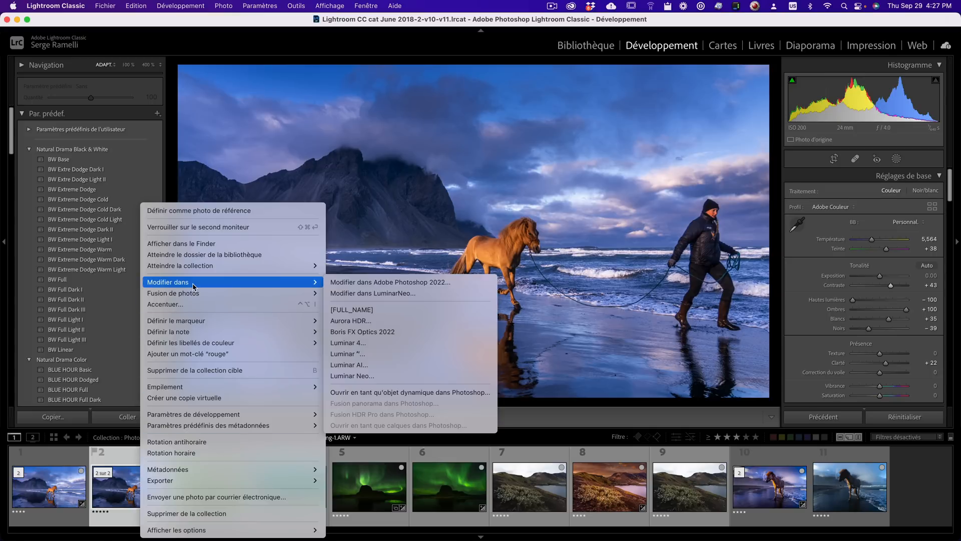
pyautogui.click(440, 282)
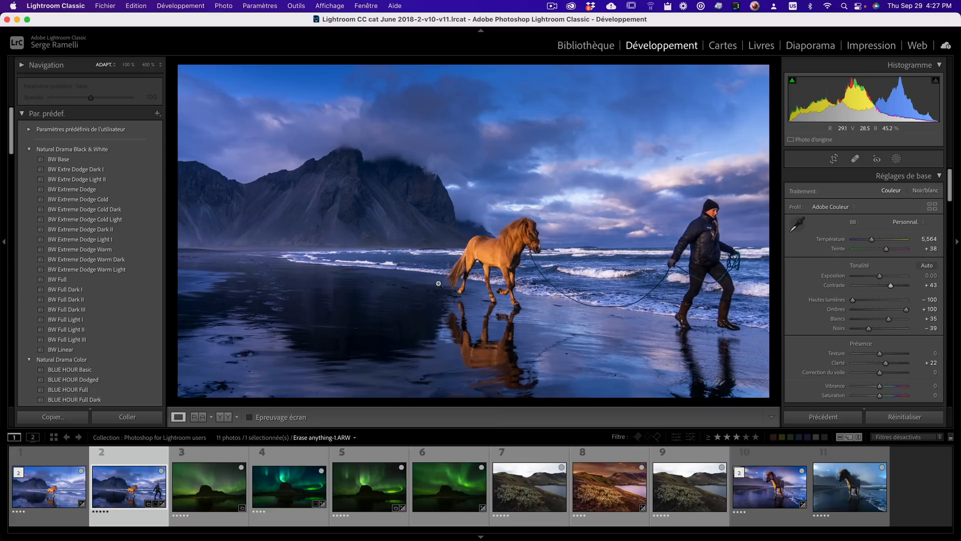
pyautogui.hotkey('ctrl', 'p')
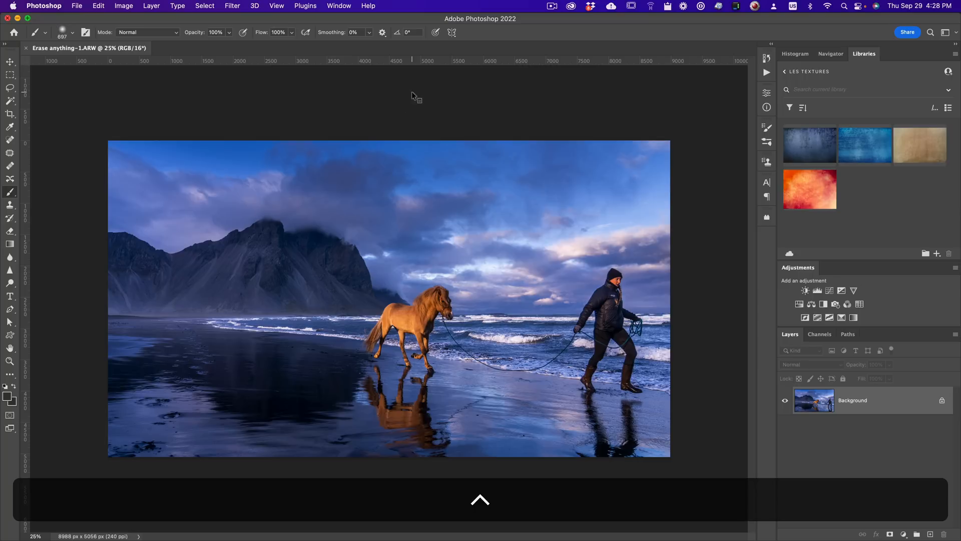
pyautogui.hotkey('ctrl', 'p')
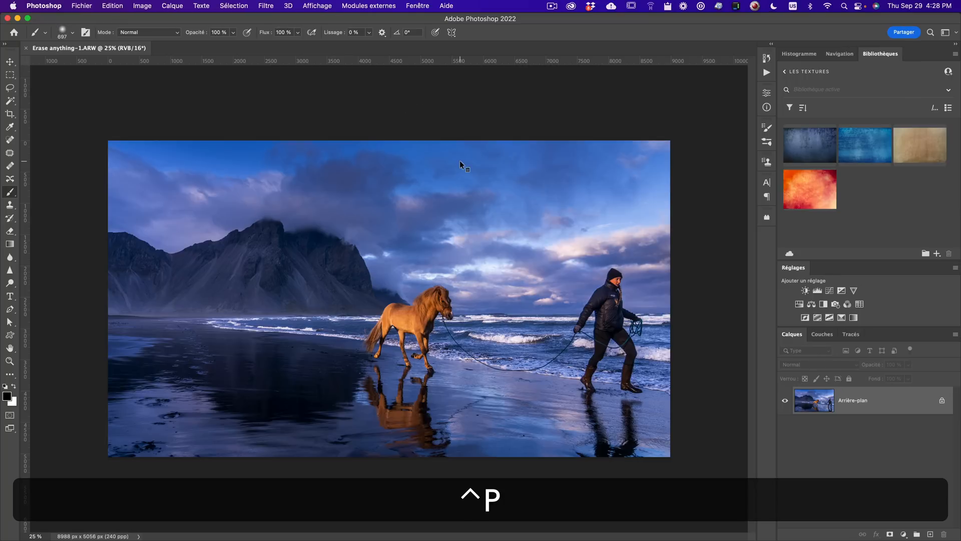
pyautogui.hotkey('ctrl', 'space')
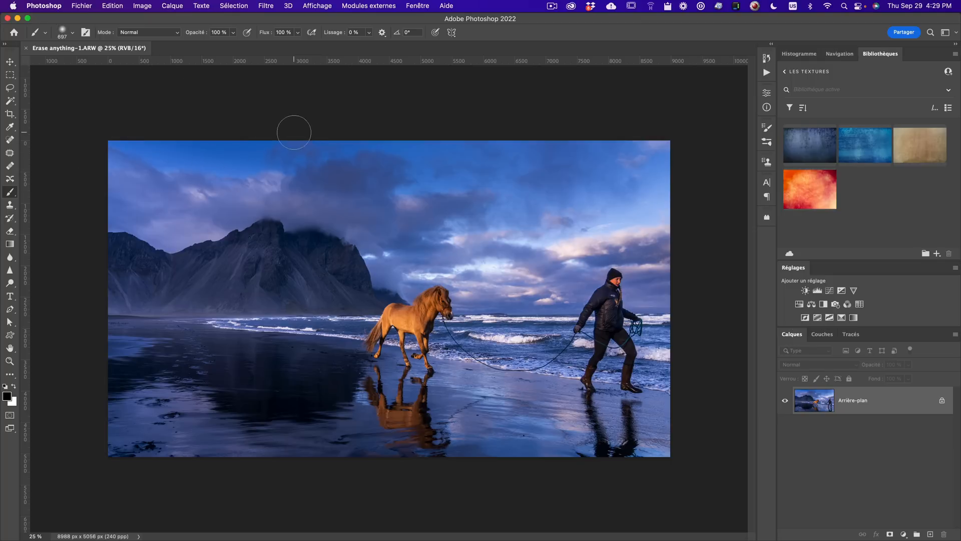
pyautogui.click(418, 6)
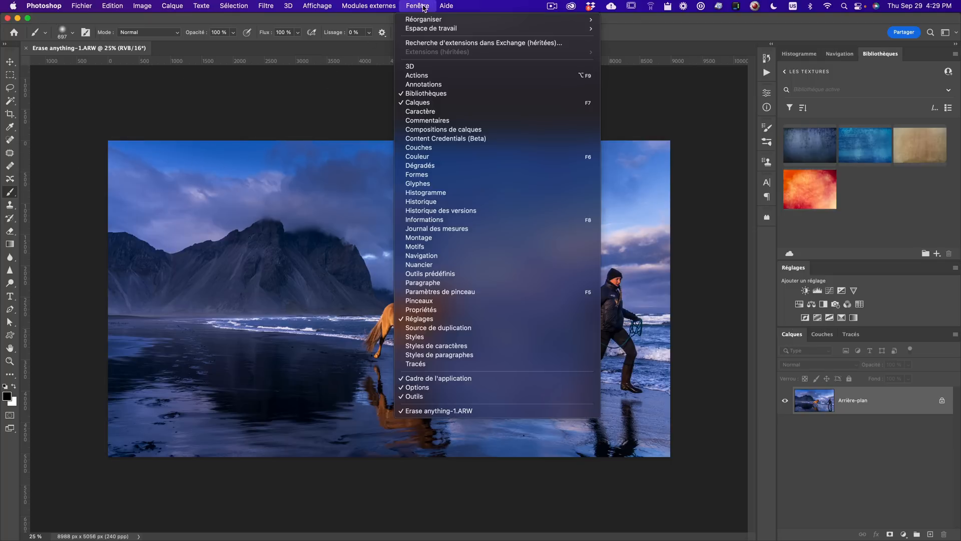
pyautogui.moveTo(507, 28)
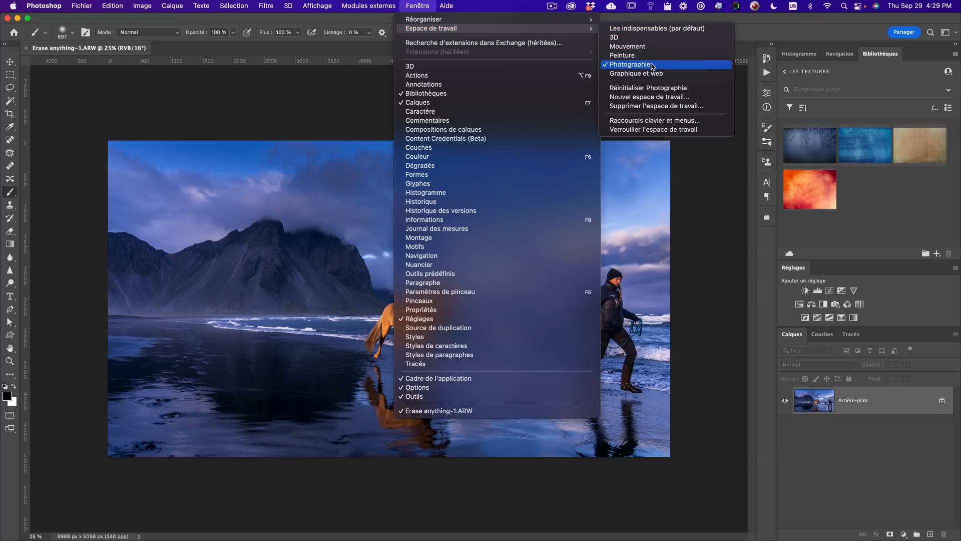
pyautogui.click(655, 29)
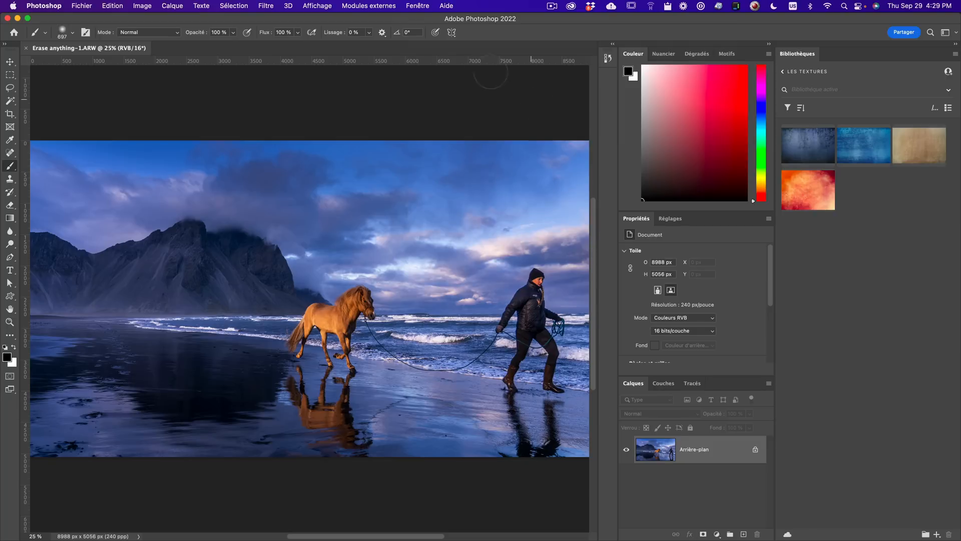
pyautogui.click(422, 6)
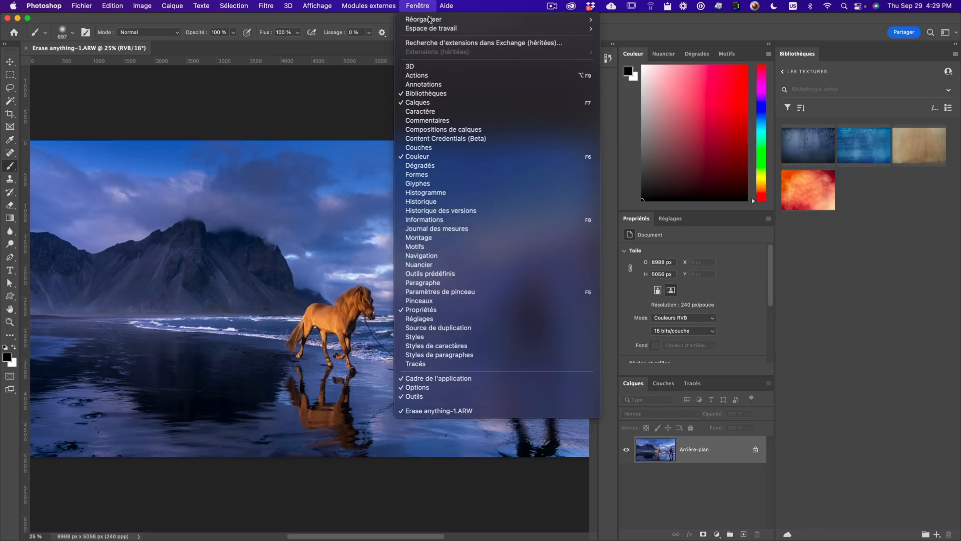
pyautogui.moveTo(436, 28)
pyautogui.click(661, 65)
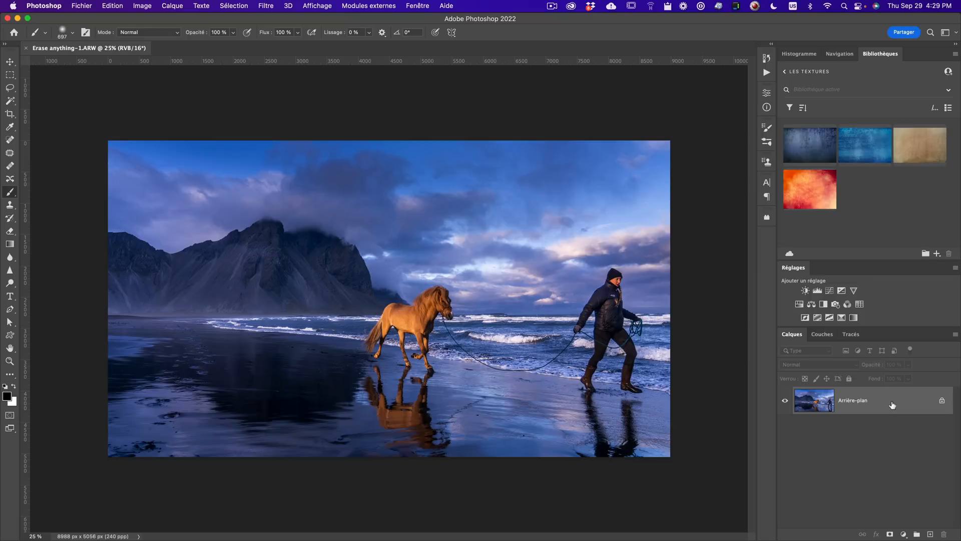
# - Duplicate the Background layer
pyautogui.moveTo(892, 404); pyautogui.dragTo(930, 535)
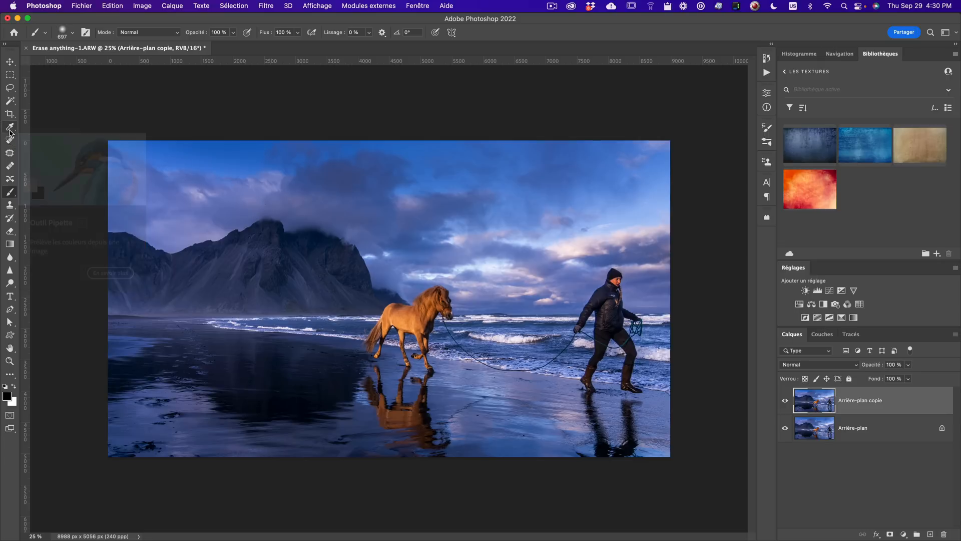
# - Customize the toolbar by adding the Red Eye tool to the group of healing tools
pyautogui.click(116, 6)
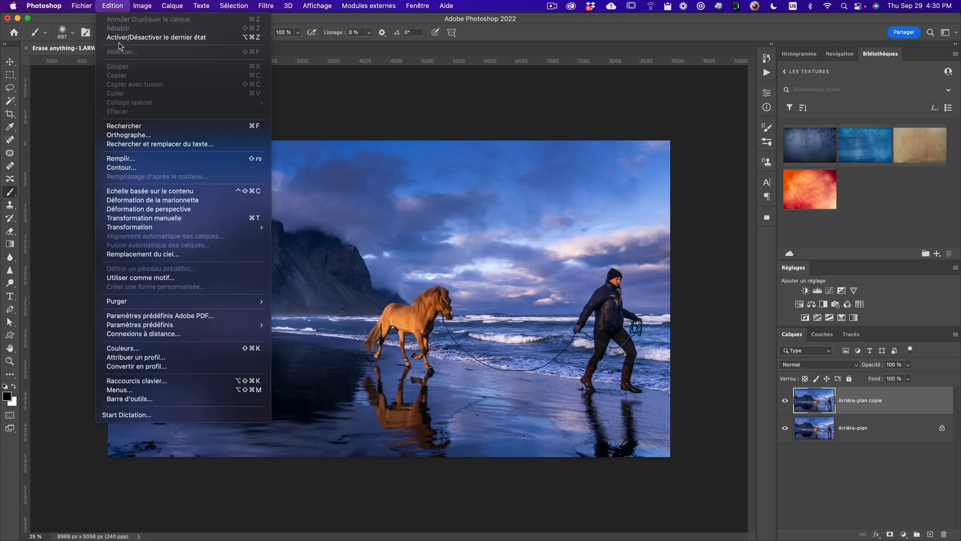
pyautogui.click(180, 399)
pyautogui.moveTo(507, 159); pyautogui.dragTo(417, 98)
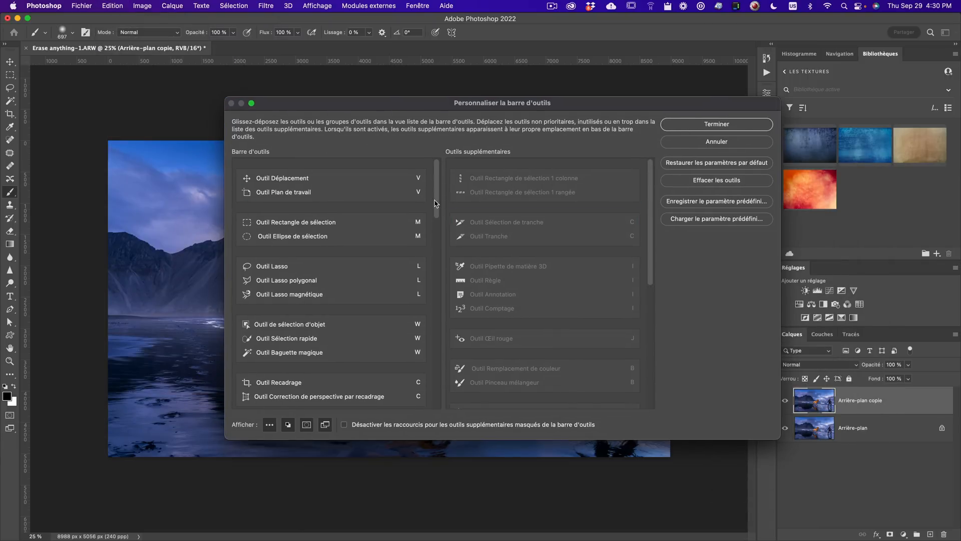
pyautogui.moveTo(437, 203)
pyautogui.mouseDown()
pyautogui.moveTo(435, 263)
pyautogui.moveTo(424, 170)
pyautogui.mouseUp()
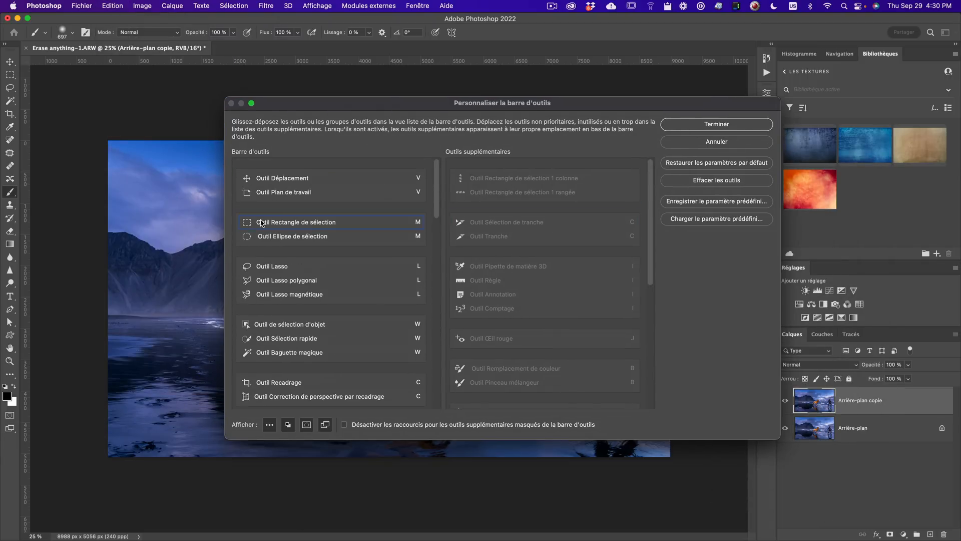
pyautogui.moveTo(440, 212); pyautogui.dragTo(439, 255)
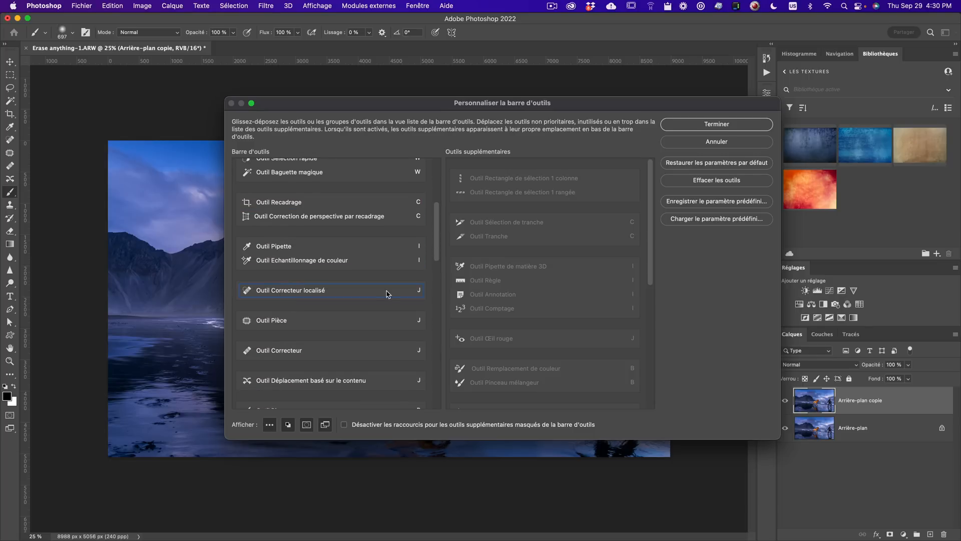
pyautogui.moveTo(652, 231); pyautogui.dragTo(660, 175)
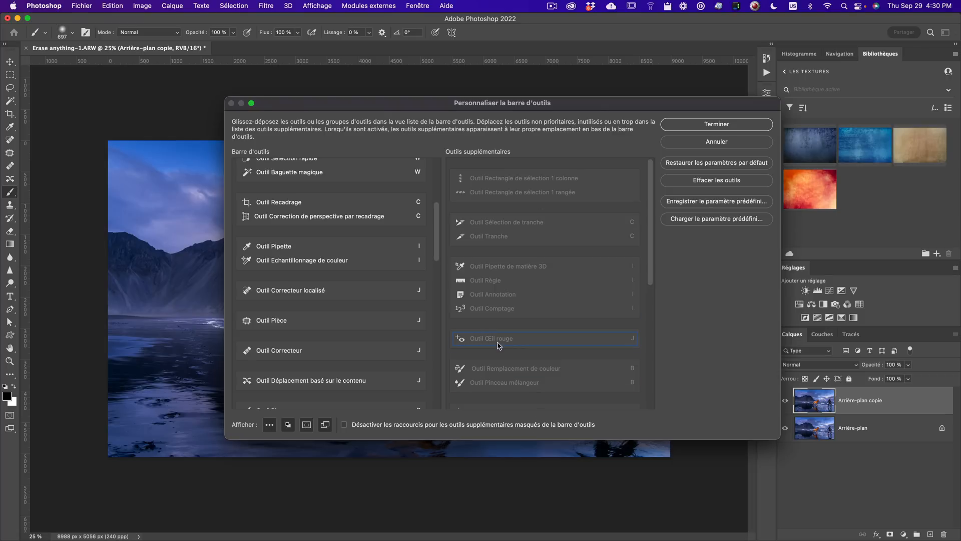
pyautogui.moveTo(499, 341); pyautogui.dragTo(269, 338)
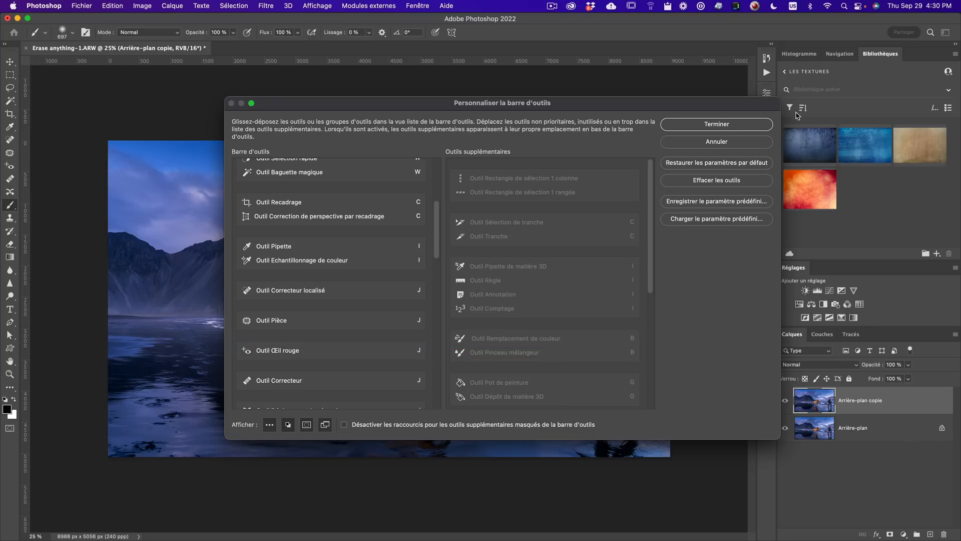
pyautogui.click(718, 125)
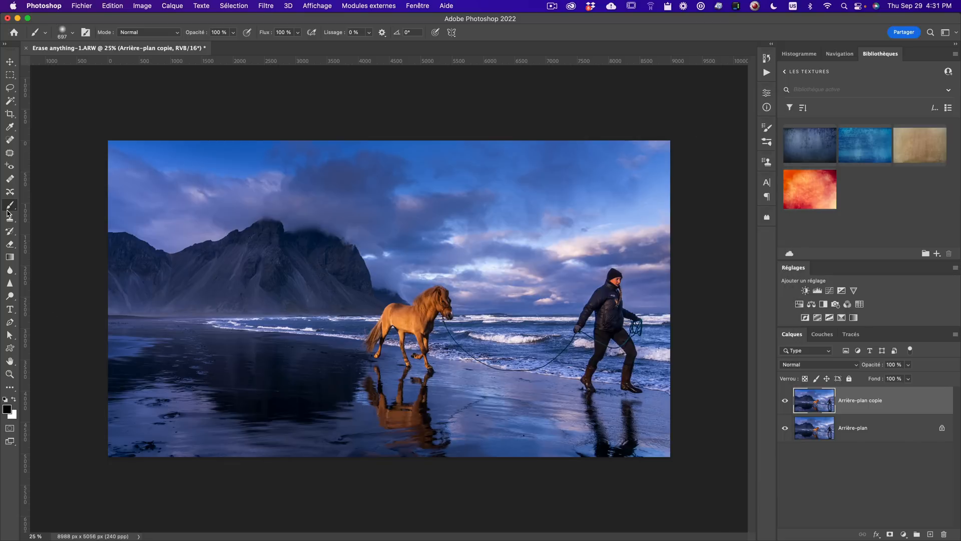
# - Select the Spot Healing Brush and resize its brush for the large figure
pyautogui.click(10, 140)
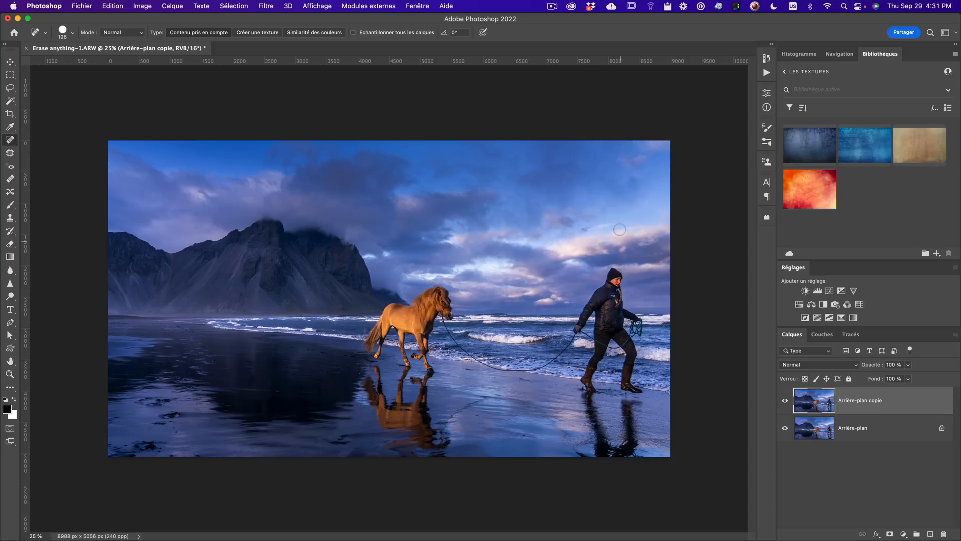
pyautogui.press('shift')
pyautogui.press('shift')
pyautogui.hotkey('ctrl', 'alt')
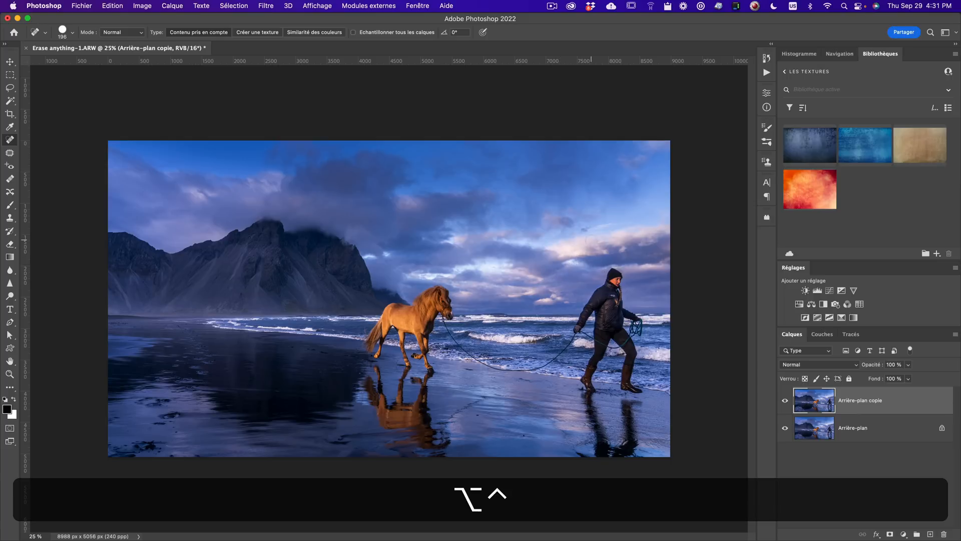
pyautogui.keyDown('ctrl'); pyautogui.keyDown('alt'); pyautogui.click(585, 229); pyautogui.keyUp('alt'); pyautogui.keyUp('ctrl')
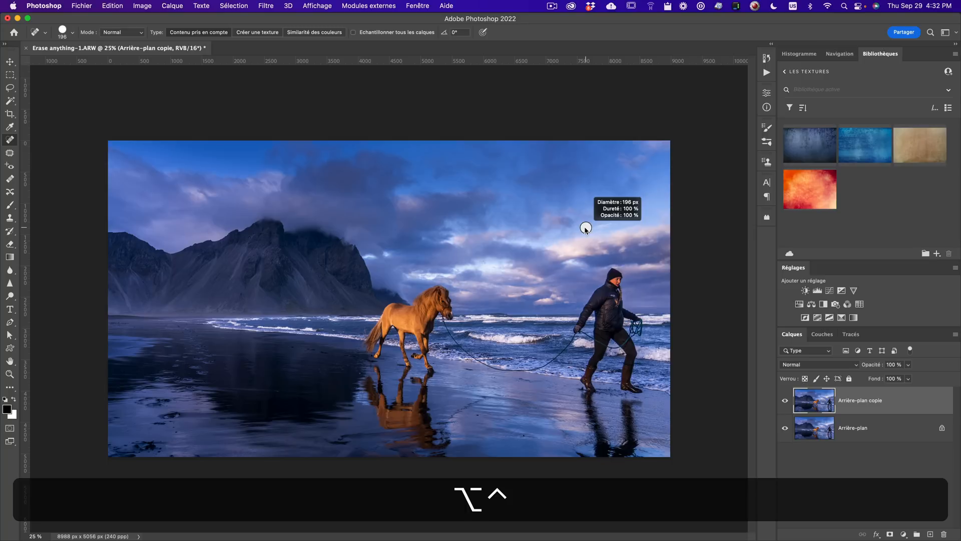
pyautogui.moveTo(585, 228)
pyautogui.mouseDown()
pyautogui.moveTo(642, 239)
pyautogui.moveTo(591, 242)
pyautogui.mouseUp()
pyautogui.moveTo(603, 170)
pyautogui.mouseDown()
pyautogui.moveTo(615, 20)
pyautogui.moveTo(582, 2)
pyautogui.moveTo(590, 355)
pyautogui.mouseUp()
pyautogui.moveTo(591, 353); pyautogui.dragTo(563, 2)
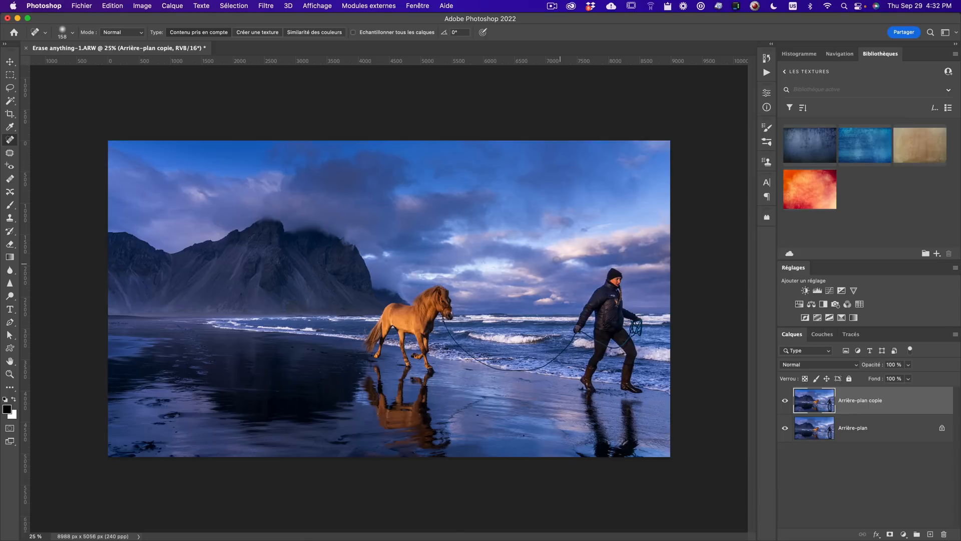
# - Try painting out the man with one Spot Healing stroke, then undo it
pyautogui.moveTo(543, 250)
pyautogui.mouseDown()
pyautogui.moveTo(558, 274)
pyautogui.moveTo(615, 288)
pyautogui.moveTo(617, 301)
pyautogui.moveTo(616, 261)
pyautogui.moveTo(583, 321)
pyautogui.moveTo(595, 309)
pyautogui.moveTo(603, 351)
pyautogui.moveTo(589, 388)
pyautogui.moveTo(626, 396)
pyautogui.moveTo(631, 329)
pyautogui.moveTo(584, 337)
pyautogui.moveTo(547, 364)
pyautogui.moveTo(585, 390)
pyautogui.moveTo(596, 447)
pyautogui.moveTo(580, 455)
pyautogui.moveTo(629, 446)
pyautogui.moveTo(620, 386)
pyautogui.moveTo(593, 382)
pyautogui.moveTo(650, 389)
pyautogui.moveTo(639, 403)
pyautogui.moveTo(674, 449)
pyautogui.mouseUp()
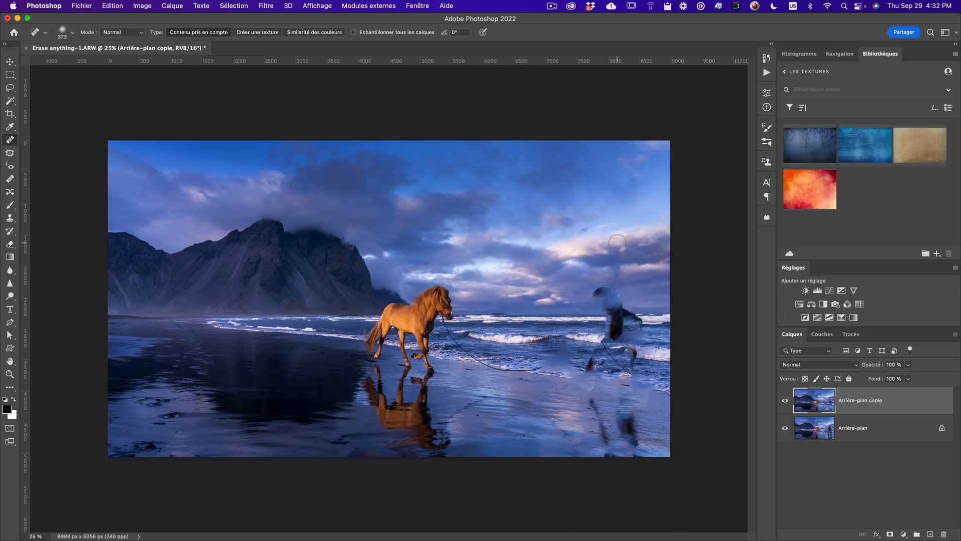
pyautogui.press('super+z')
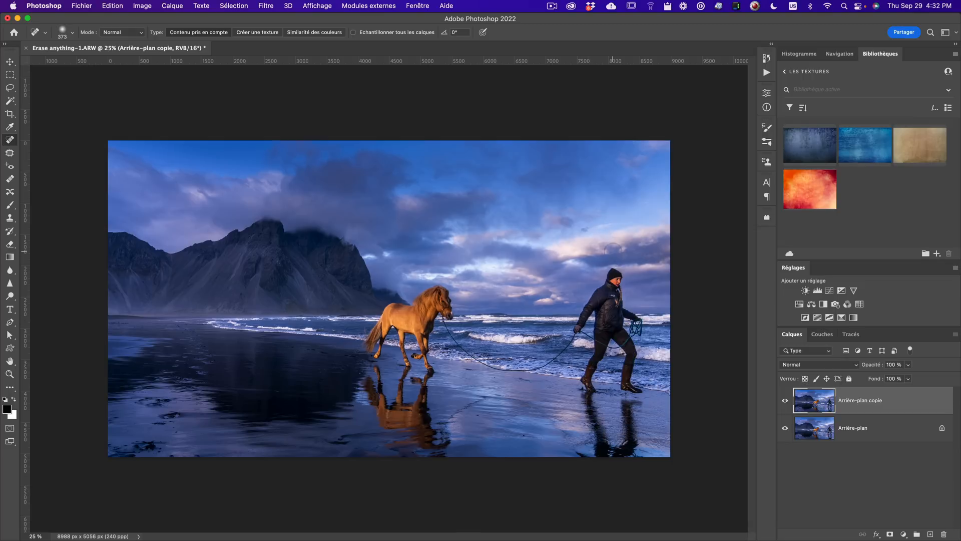
# - Set the Spot Healing brush size to 349 px and adjust its hardness
pyautogui.moveTo(612, 250); pyautogui.dragTo(618, 384)
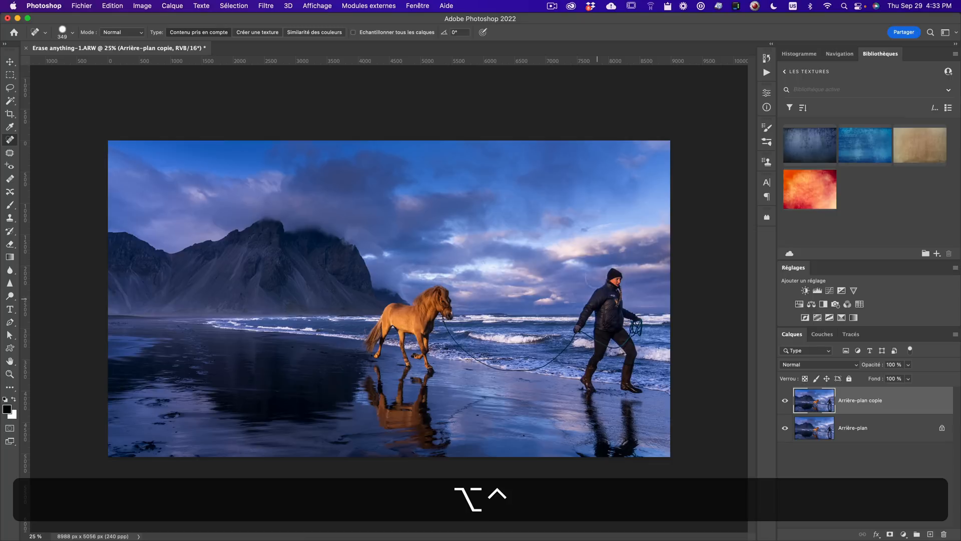
pyautogui.rightClick(583, 218)
pyautogui.moveTo(667, 263)
pyautogui.mouseDown()
pyautogui.moveTo(619, 262)
pyautogui.moveTo(690, 261)
pyautogui.moveTo(671, 261)
pyautogui.moveTo(680, 262)
pyautogui.mouseUp()
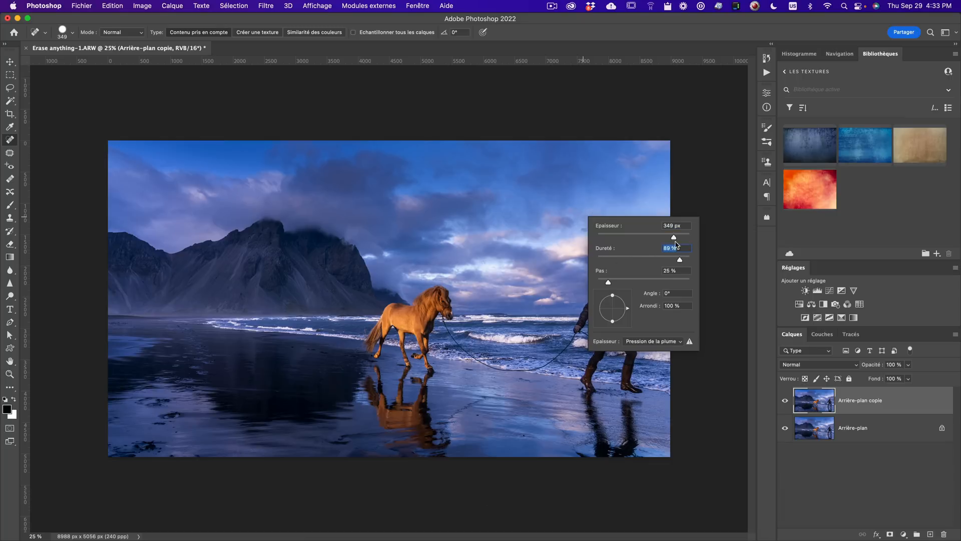
pyautogui.click(695, 195)
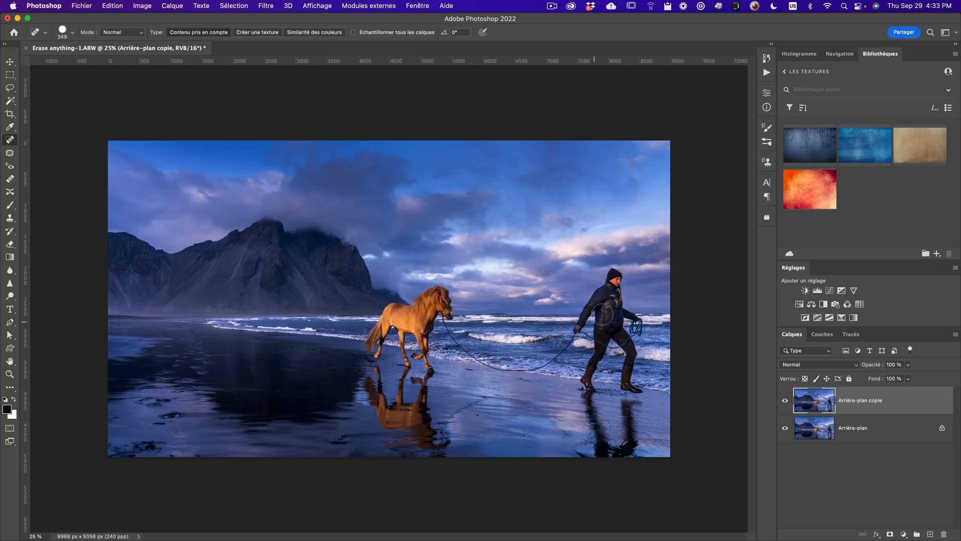
# - Paint out the man with the Spot Healing Brush, touching up the remaining fragments
pyautogui.moveTo(616, 278)
pyautogui.mouseDown()
pyautogui.moveTo(579, 329)
pyautogui.moveTo(604, 301)
pyautogui.moveTo(604, 337)
pyautogui.moveTo(624, 303)
pyautogui.moveTo(636, 362)
pyautogui.moveTo(626, 365)
pyautogui.moveTo(631, 382)
pyautogui.moveTo(615, 335)
pyautogui.moveTo(589, 389)
pyautogui.moveTo(589, 381)
pyautogui.moveTo(583, 414)
pyautogui.moveTo(597, 442)
pyautogui.moveTo(595, 392)
pyautogui.moveTo(597, 452)
pyautogui.moveTo(576, 455)
pyautogui.moveTo(626, 452)
pyautogui.moveTo(635, 443)
pyautogui.moveTo(627, 391)
pyautogui.moveTo(636, 450)
pyautogui.moveTo(661, 446)
pyautogui.mouseUp()
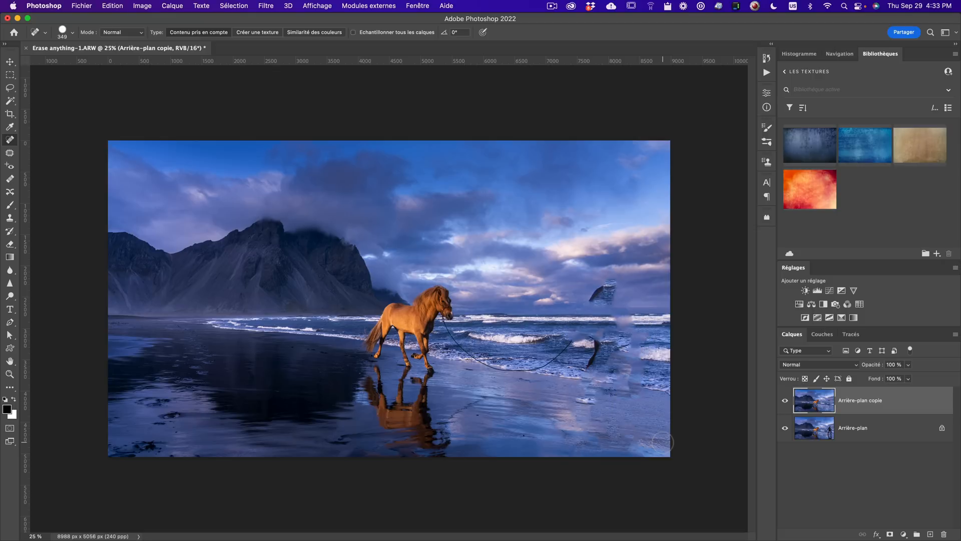
pyautogui.moveTo(594, 298)
pyautogui.mouseDown()
pyautogui.moveTo(609, 283)
pyautogui.moveTo(613, 290)
pyautogui.moveTo(603, 288)
pyautogui.mouseUp()
pyautogui.moveTo(594, 343)
pyautogui.mouseDown()
pyautogui.moveTo(594, 364)
pyautogui.moveTo(621, 344)
pyautogui.mouseUp()
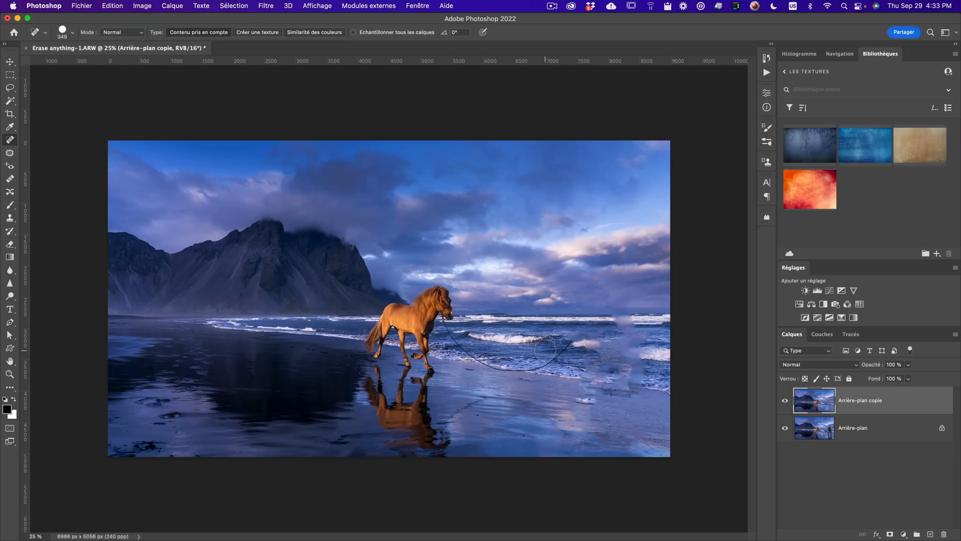
# - Zoom in and out to inspect the healed area along the shoreline
pyautogui.press('z')
pyautogui.click(574, 350)
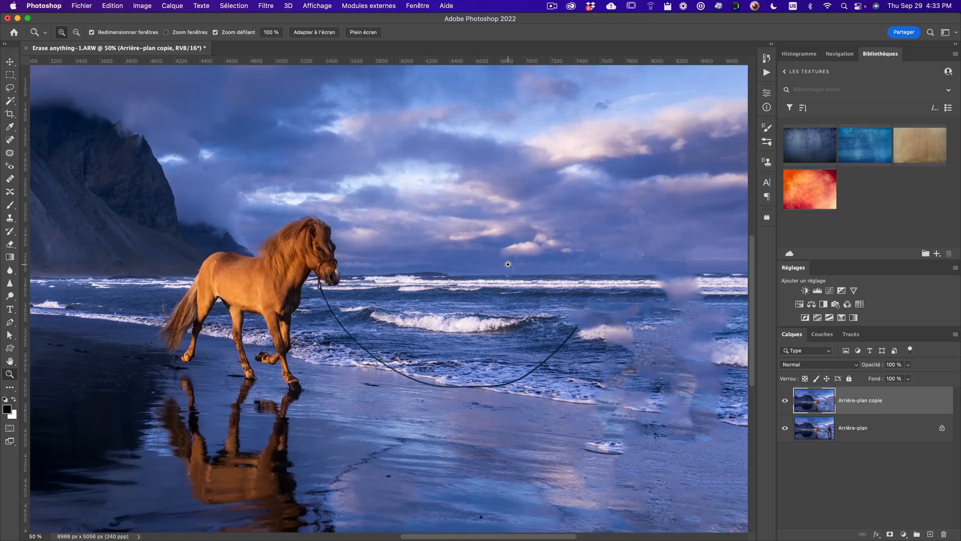
pyautogui.press('z')
pyautogui.click(544, 324)
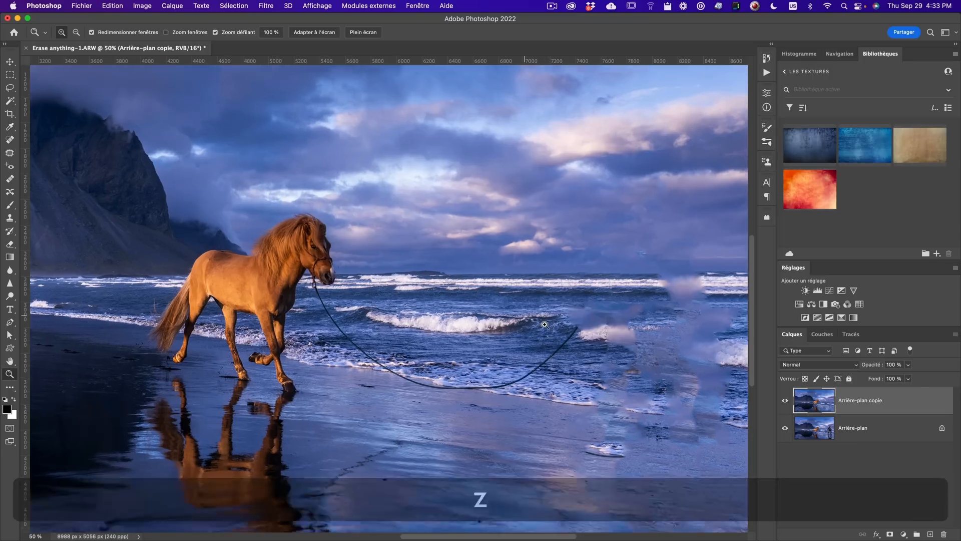
pyautogui.keyDown('alt'); pyautogui.click(539, 316); pyautogui.keyUp('alt')
pyautogui.keyDown('alt'); pyautogui.click(523, 299); pyautogui.keyUp('alt')
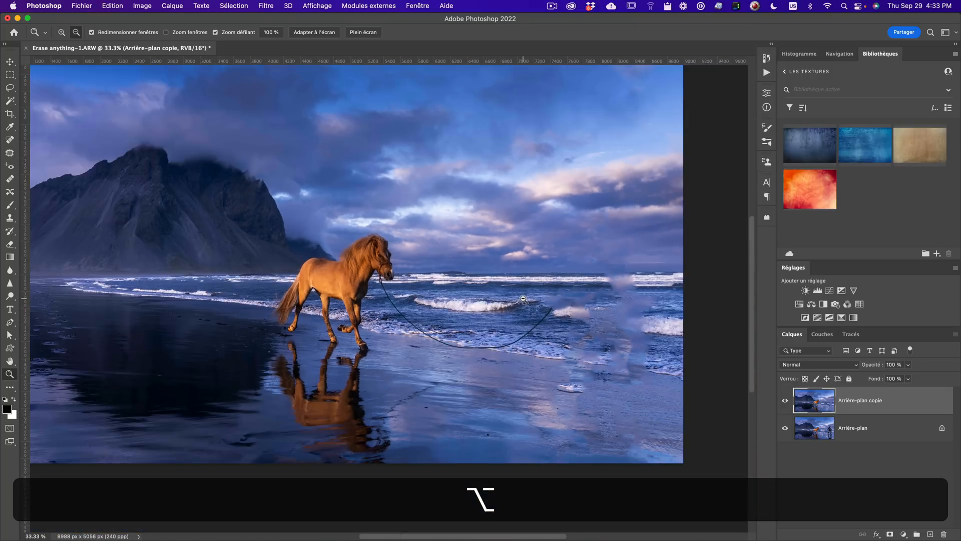
pyautogui.hotkey('alt', 'z')
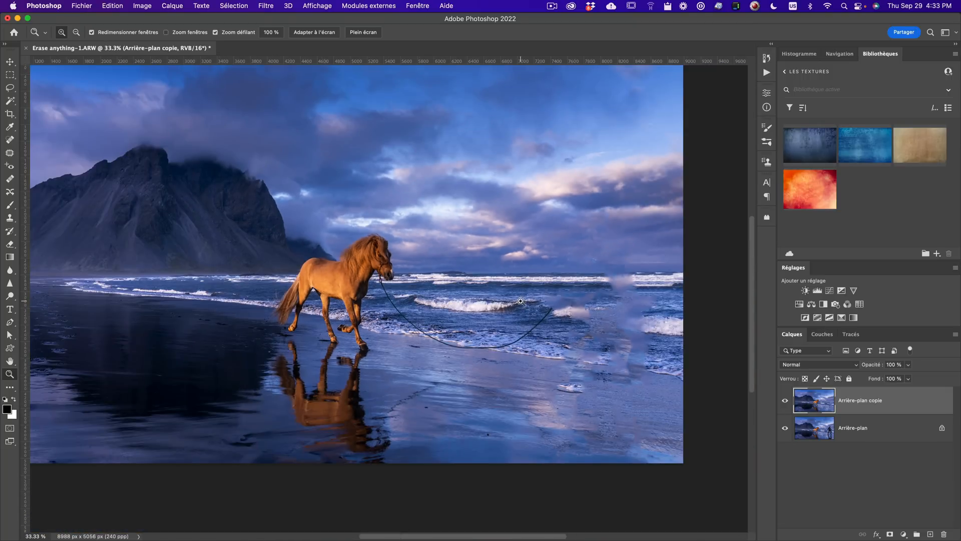
pyautogui.click(521, 300)
pyautogui.click(521, 301)
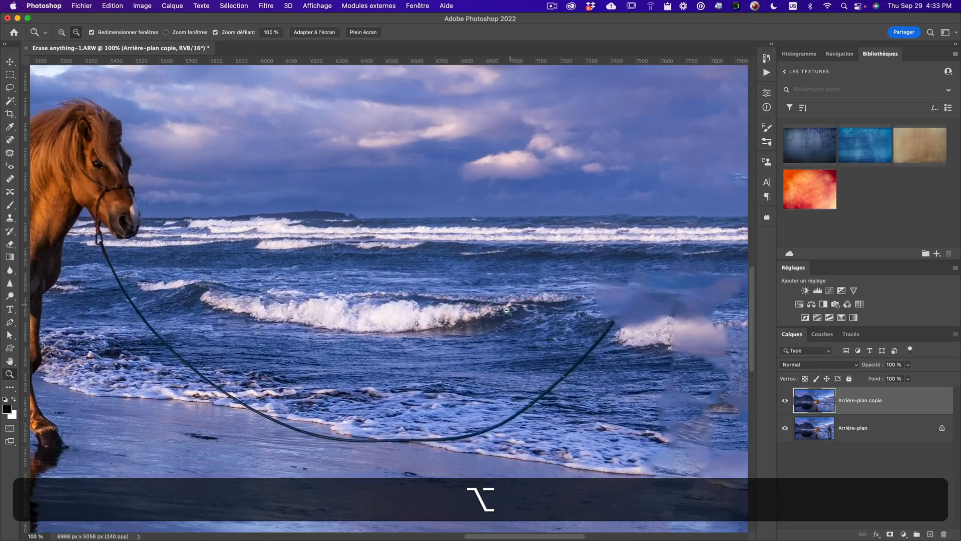
pyautogui.keyDown('alt'); pyautogui.click(537, 326); pyautogui.keyUp('alt')
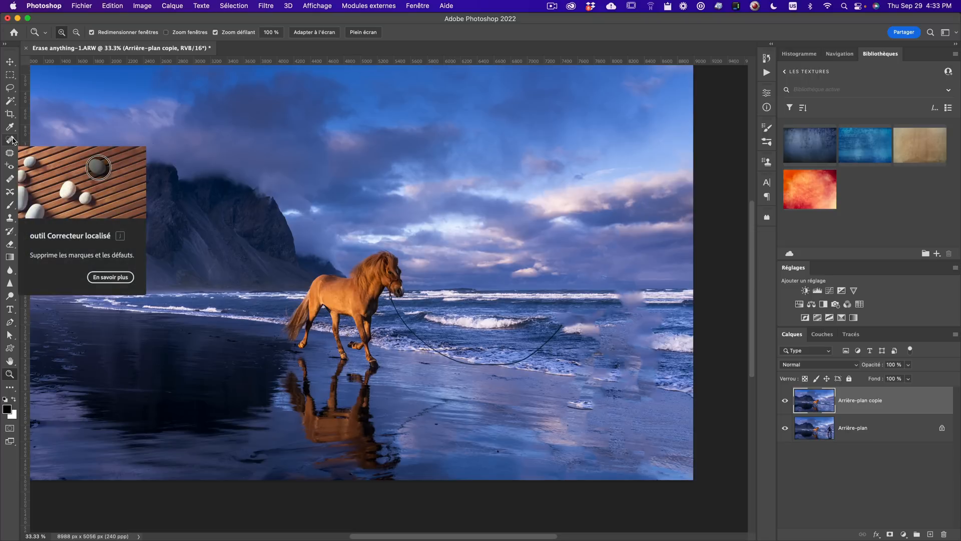
# - Erase the lead rope running from the horse's head across the sea with the Spot Healing Brush
pyautogui.press('j')
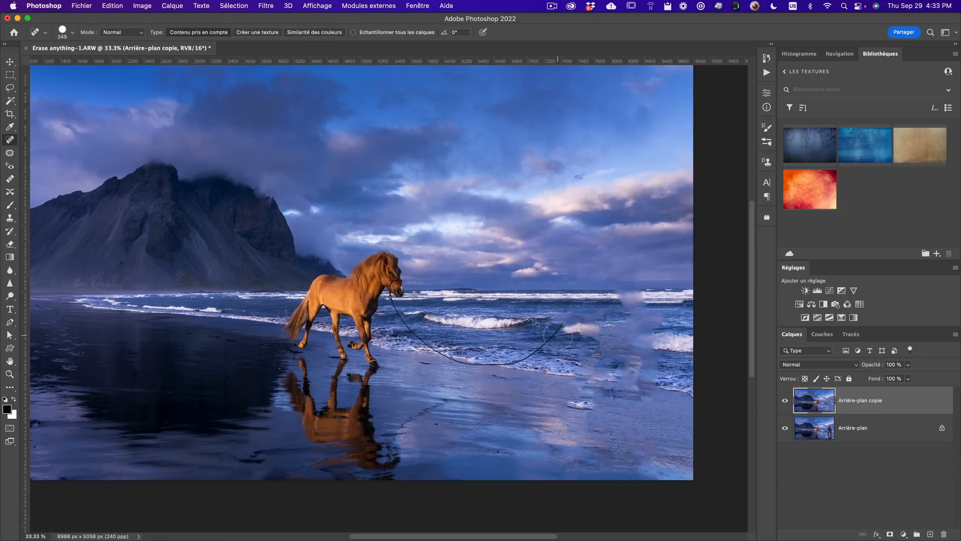
pyautogui.press('z')
pyautogui.click(551, 335)
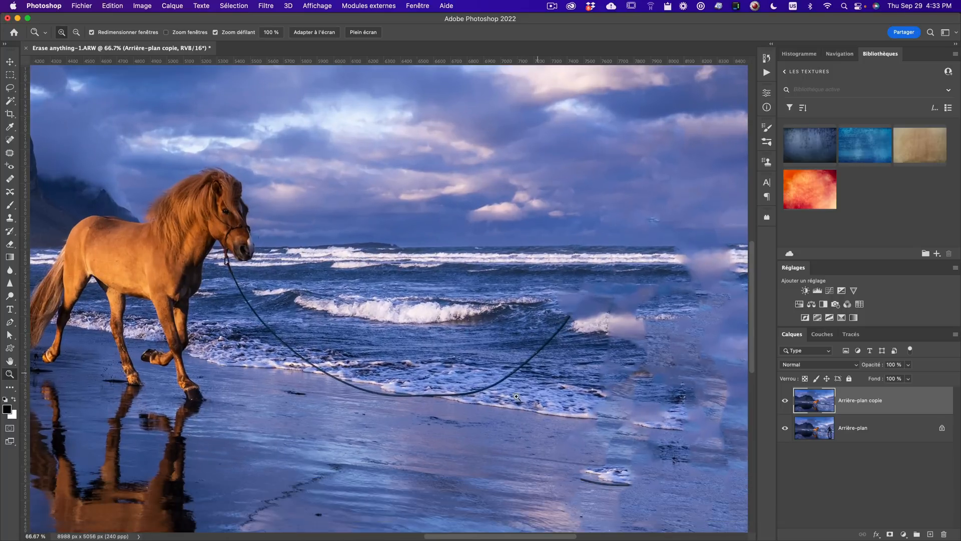
pyautogui.press('j')
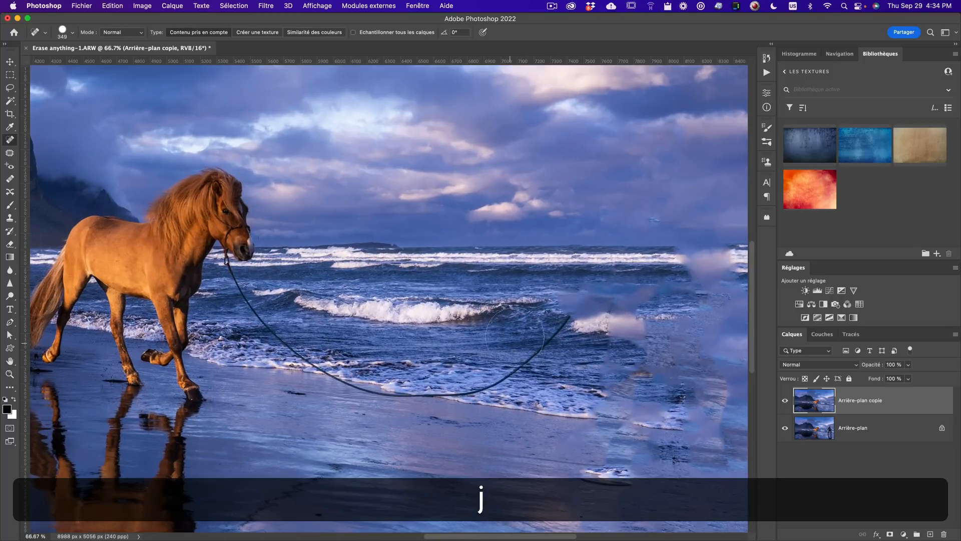
pyautogui.moveTo(537, 344)
pyautogui.mouseDown()
pyautogui.moveTo(484, 341)
pyautogui.moveTo(553, 339)
pyautogui.moveTo(497, 385)
pyautogui.moveTo(457, 397)
pyautogui.moveTo(380, 396)
pyautogui.moveTo(302, 359)
pyautogui.mouseUp()
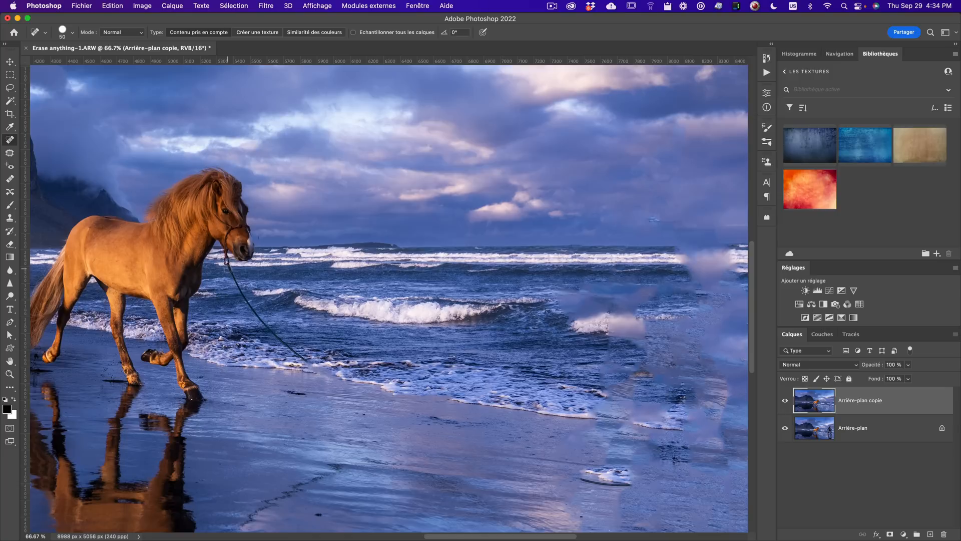
pyautogui.moveTo(226, 265)
pyautogui.mouseDown()
pyautogui.moveTo(253, 319)
pyautogui.moveTo(322, 376)
pyautogui.mouseUp()
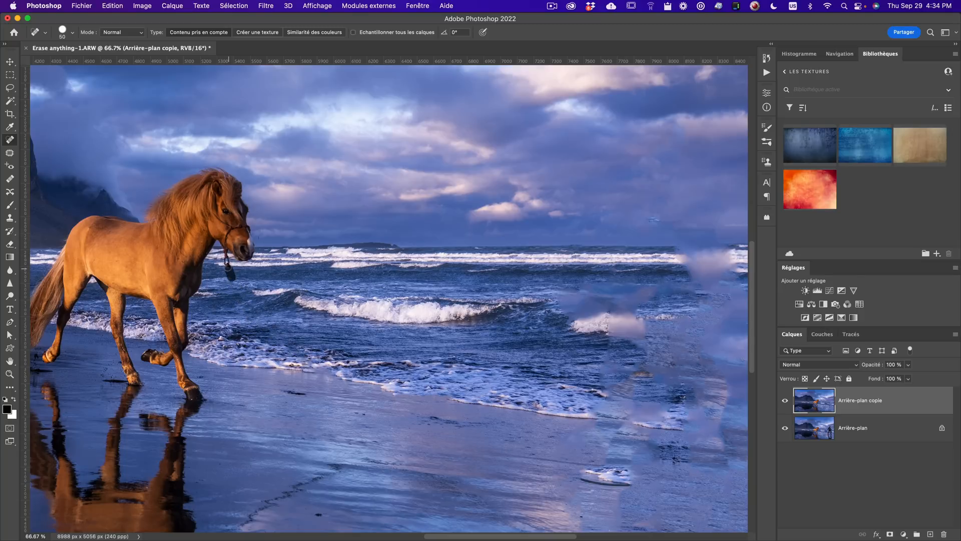
pyautogui.moveTo(226, 261); pyautogui.dragTo(226, 259)
# - Heal away the man's reflection trail and the white patch on the wet sand
pyautogui.moveTo(451, 330); pyautogui.dragTo(481, 176)
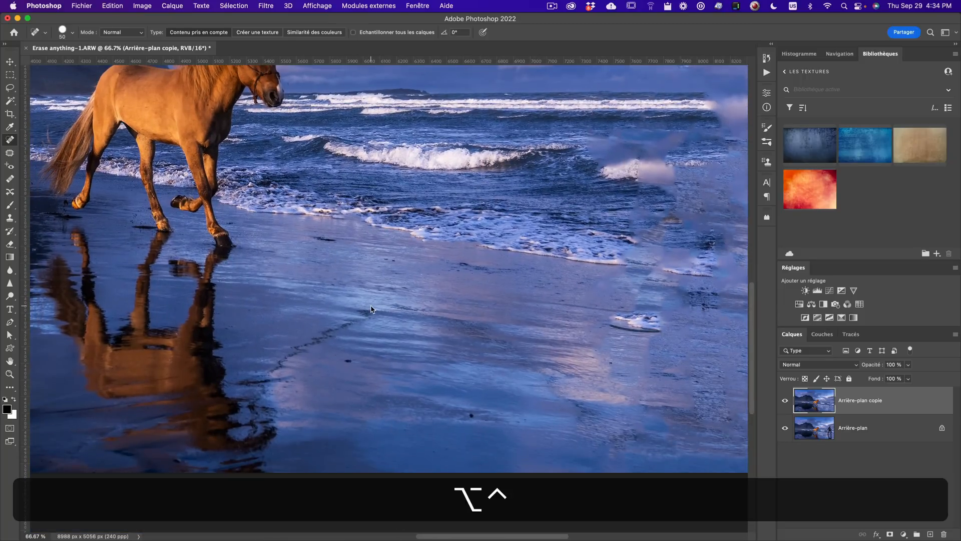
pyautogui.moveTo(371, 306)
pyautogui.mouseDown()
pyautogui.moveTo(382, 306)
pyautogui.moveTo(248, 380)
pyautogui.moveTo(275, 373)
pyautogui.mouseUp()
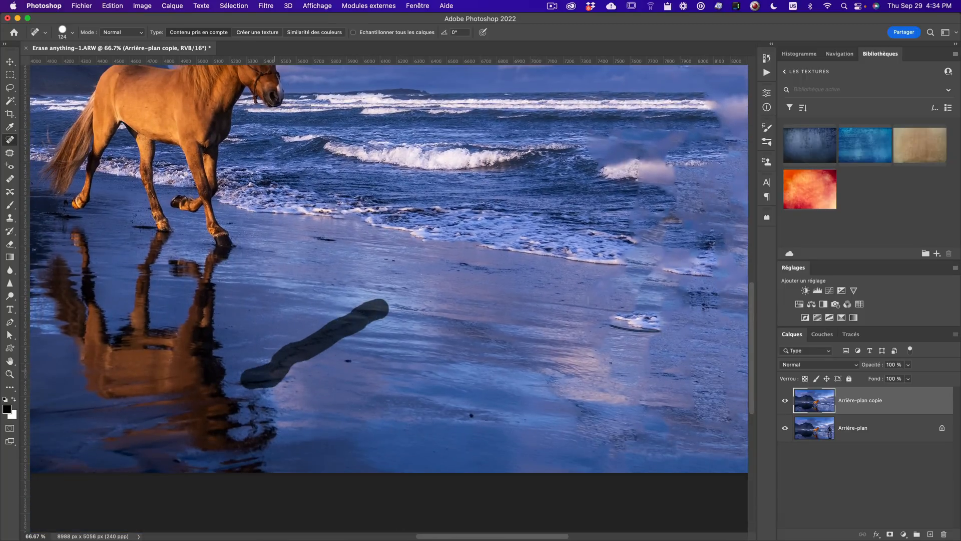
pyautogui.moveTo(611, 326)
pyautogui.mouseDown()
pyautogui.moveTo(651, 321)
pyautogui.moveTo(599, 316)
pyautogui.moveTo(658, 313)
pyautogui.moveTo(636, 332)
pyautogui.mouseUp()
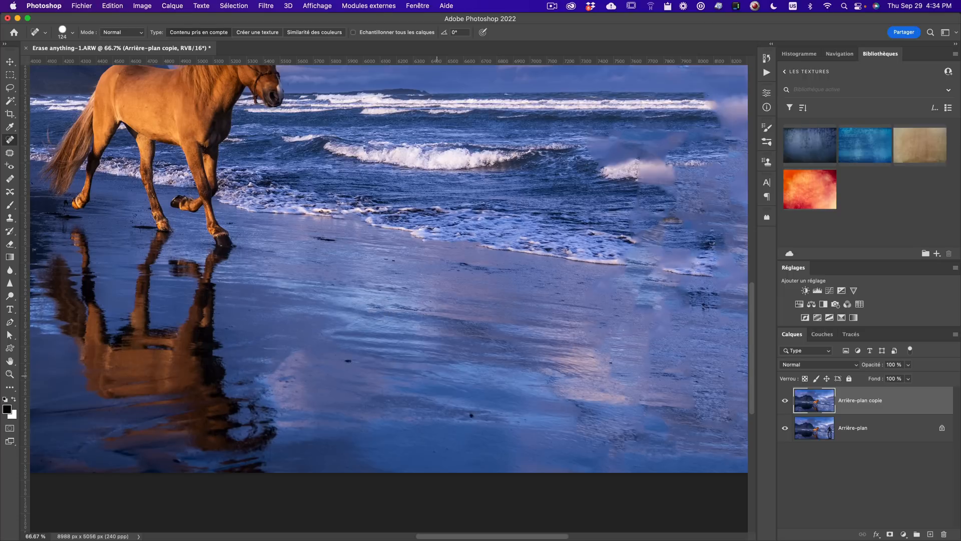
# - Switch to the Clone Stamp tool and set up a soft round 382 px brush at 100% opacity
pyautogui.press('z')
pyautogui.keyDown('alt'); pyautogui.click(487, 335); pyautogui.keyUp('alt')
pyautogui.moveTo(487, 335); pyautogui.dragTo(386, 370)
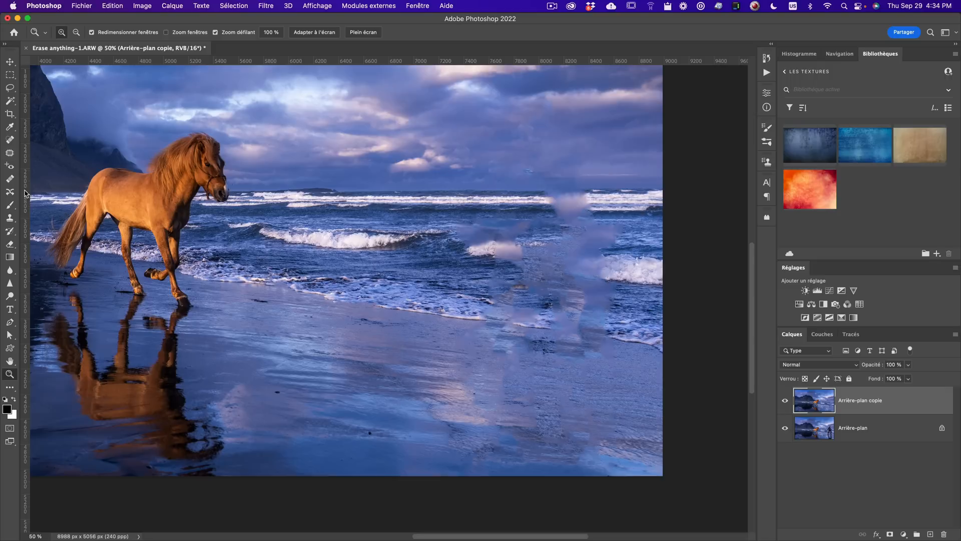
pyautogui.press('s')
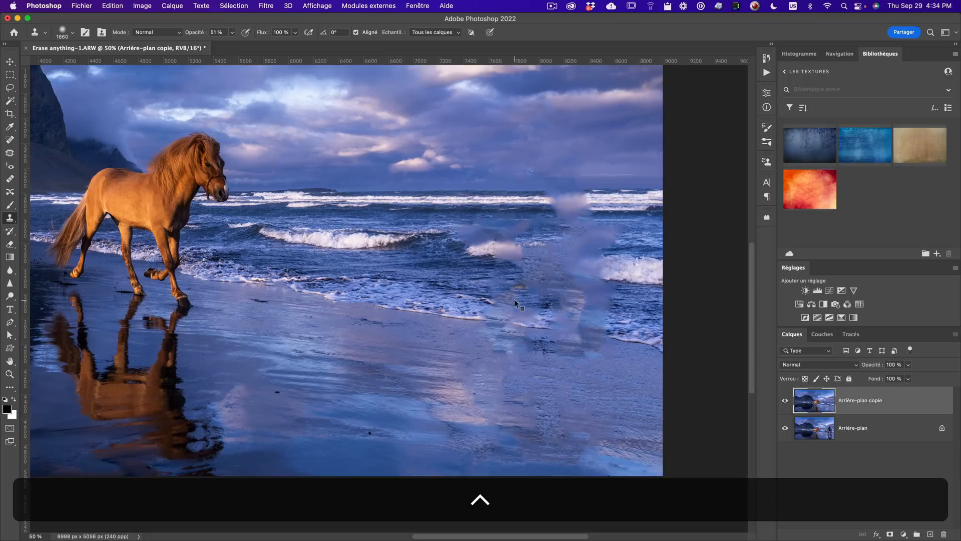
pyautogui.moveTo(515, 301)
pyautogui.mouseDown()
pyautogui.moveTo(352, 303)
pyautogui.moveTo(516, 293)
pyautogui.moveTo(399, 299)
pyautogui.moveTo(466, 290)
pyautogui.moveTo(325, 285)
pyautogui.mouseUp()
pyautogui.moveTo(430, 307)
pyautogui.mouseDown()
pyautogui.moveTo(443, 306)
pyautogui.moveTo(430, 310)
pyautogui.mouseUp()
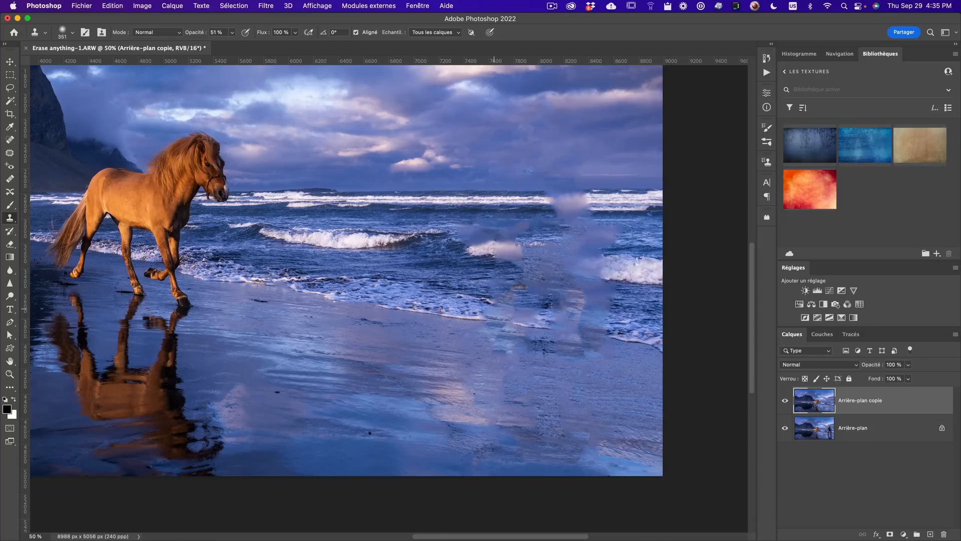
pyautogui.moveTo(409, 314); pyautogui.dragTo(416, 313)
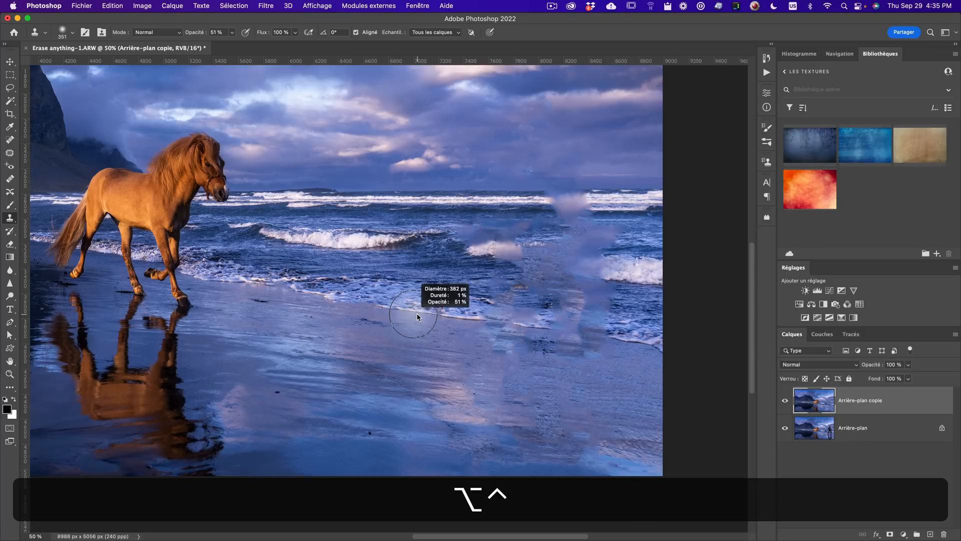
pyautogui.moveTo(416, 313); pyautogui.dragTo(414, 206)
pyautogui.moveTo(414, 206); pyautogui.dragTo(414, 207)
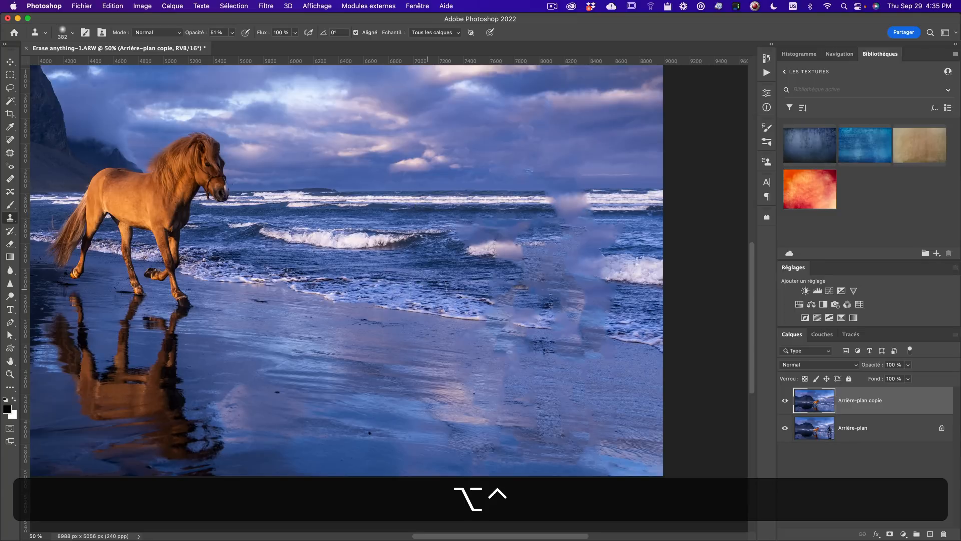
pyautogui.click(232, 32)
pyautogui.moveTo(231, 45); pyautogui.dragTo(291, 45)
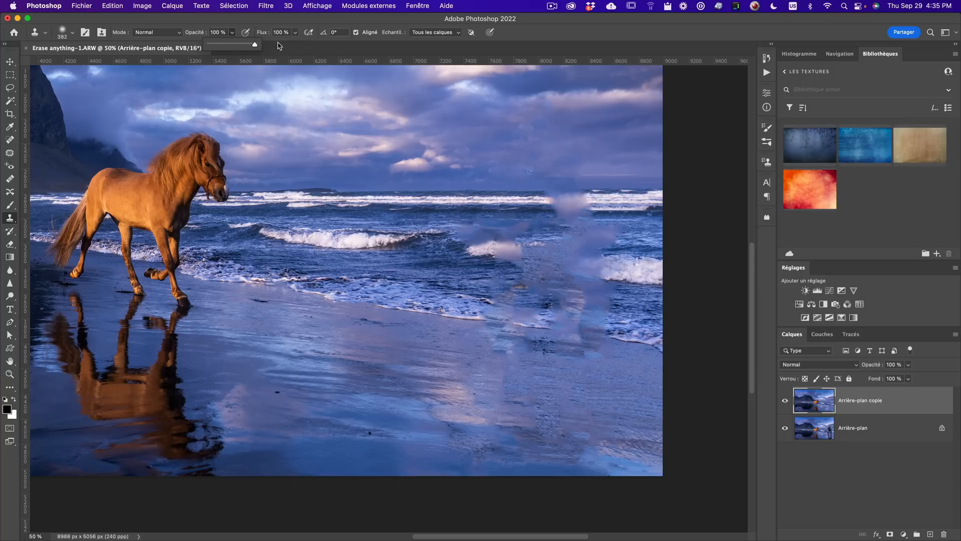
pyautogui.rightClick(443, 218)
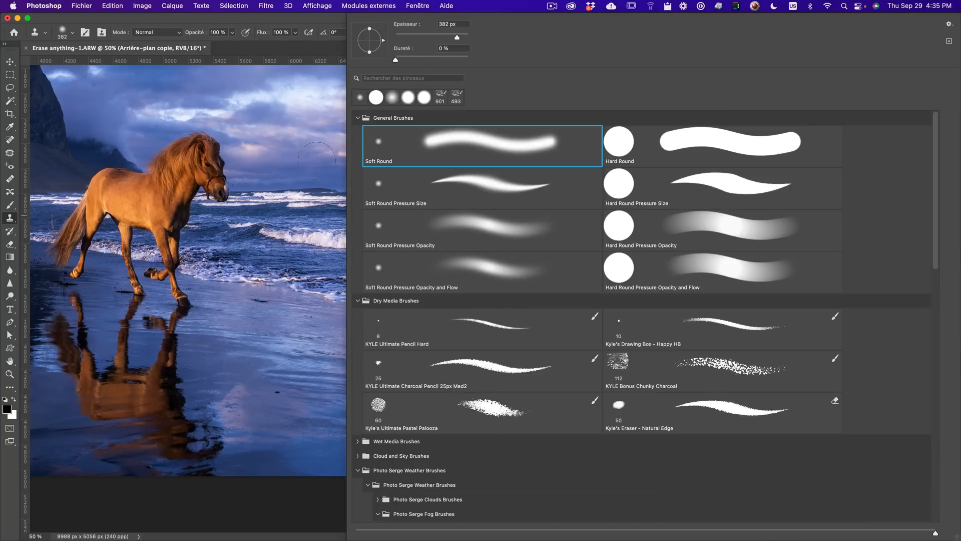
pyautogui.click(319, 265)
pyautogui.click(454, 223)
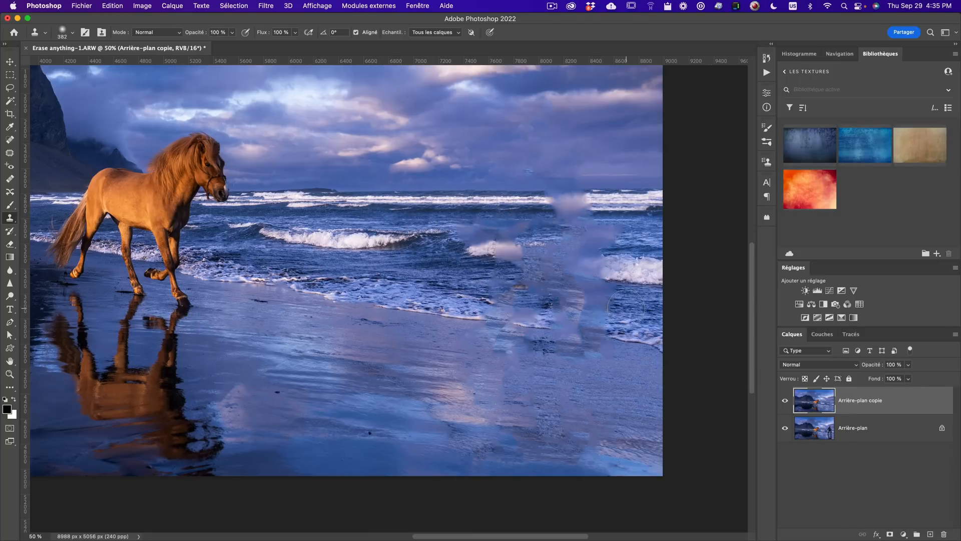
# - Clone over the blurry smudges left in the sea and along the shoreline where the man stood
pyautogui.press('alt')
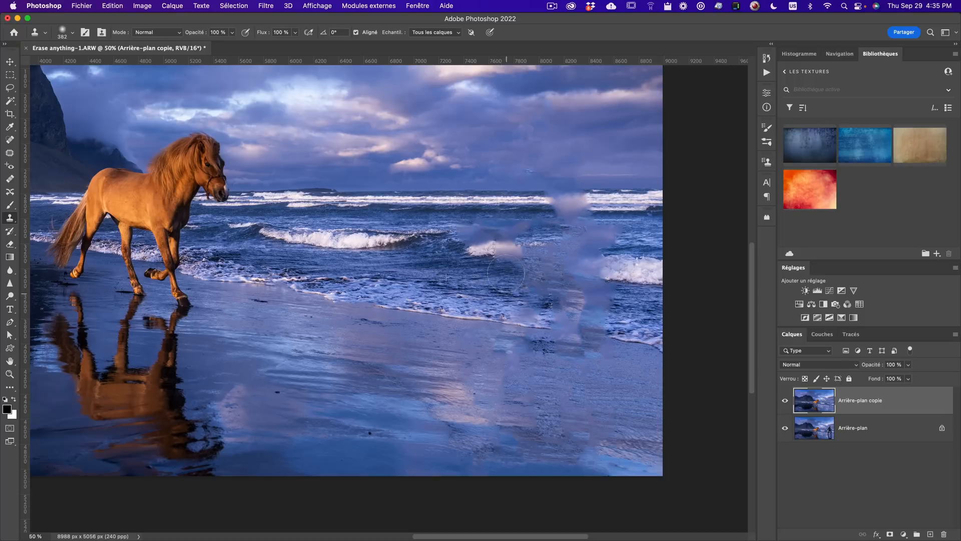
pyautogui.moveTo(505, 270)
pyautogui.mouseDown()
pyautogui.moveTo(507, 239)
pyautogui.moveTo(466, 267)
pyautogui.moveTo(468, 247)
pyautogui.moveTo(545, 242)
pyautogui.mouseUp()
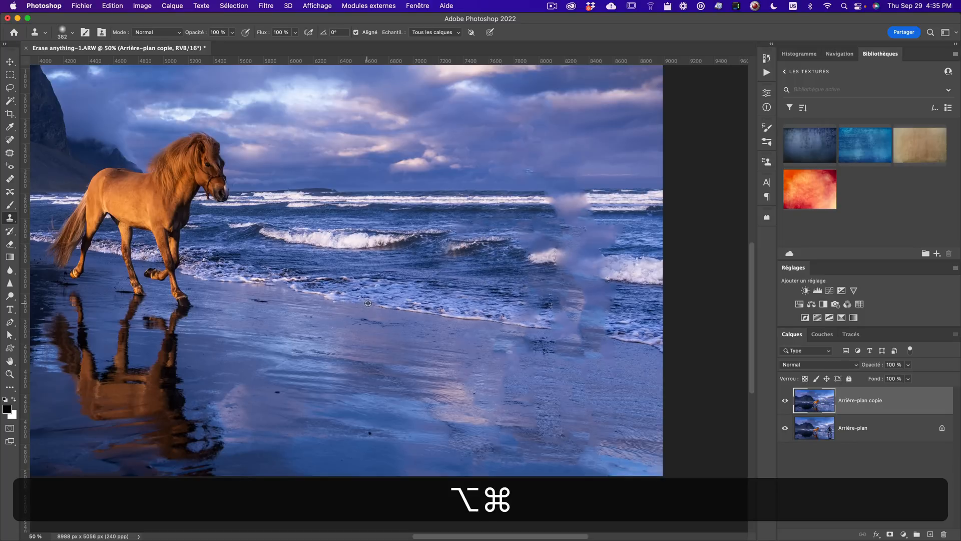
pyautogui.keyDown('alt'); pyautogui.click(429, 311); pyautogui.keyUp('alt')
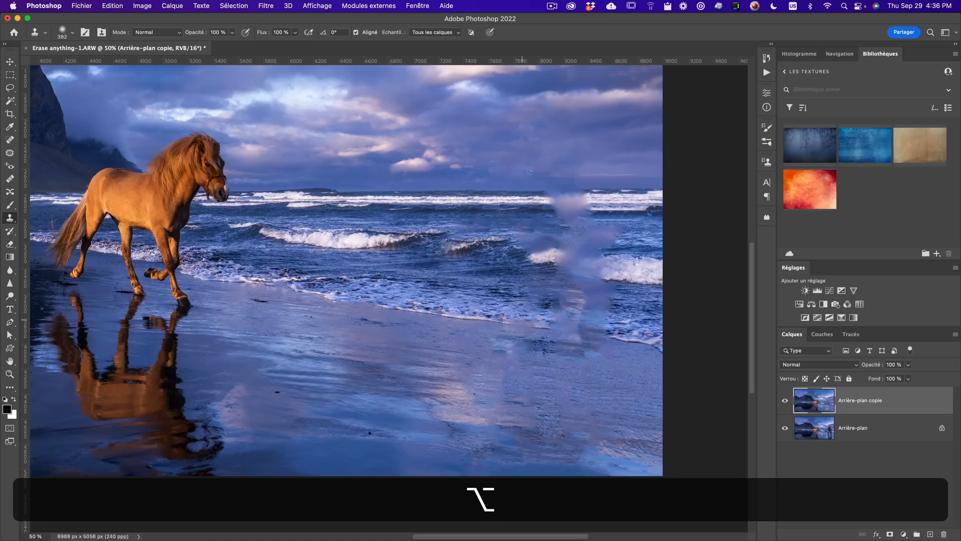
pyautogui.moveTo(524, 319)
pyautogui.mouseDown()
pyautogui.moveTo(531, 260)
pyautogui.moveTo(523, 230)
pyautogui.mouseUp()
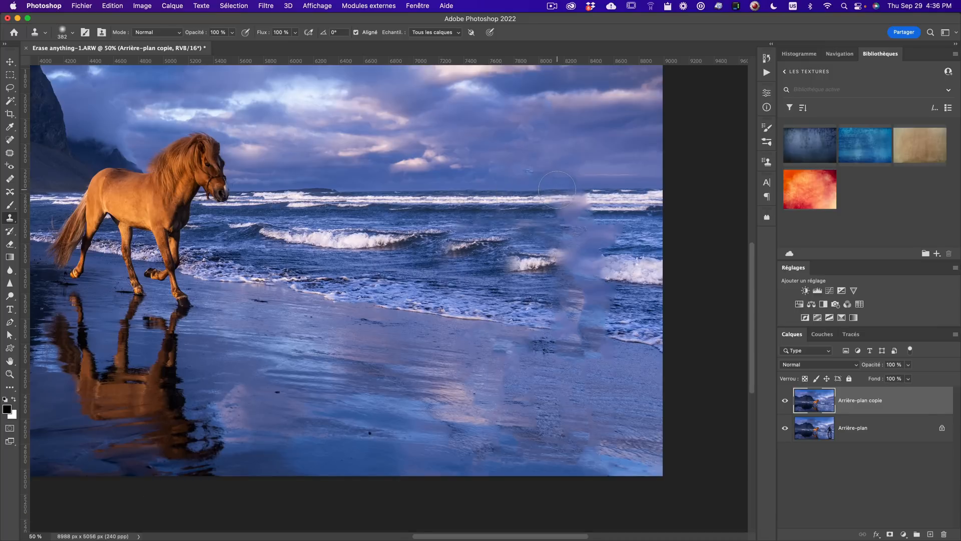
pyautogui.click(576, 200)
pyautogui.moveTo(583, 228)
pyautogui.mouseDown()
pyautogui.moveTo(561, 258)
pyautogui.moveTo(591, 266)
pyautogui.mouseUp()
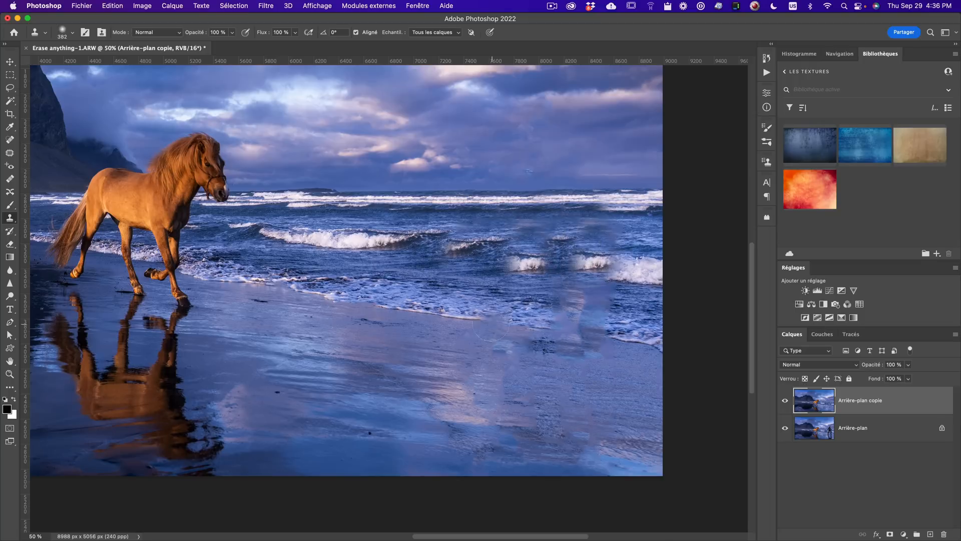
pyautogui.press('alt')
pyautogui.keyDown('alt'); pyautogui.click(576, 325); pyautogui.keyUp('alt')
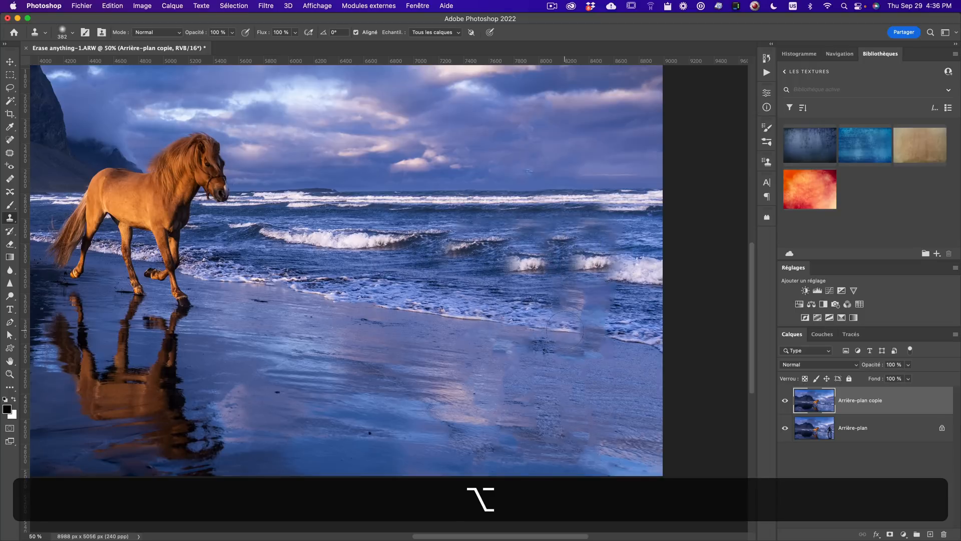
pyautogui.moveTo(578, 301)
pyautogui.mouseDown()
pyautogui.moveTo(603, 304)
pyautogui.moveTo(588, 325)
pyautogui.mouseUp()
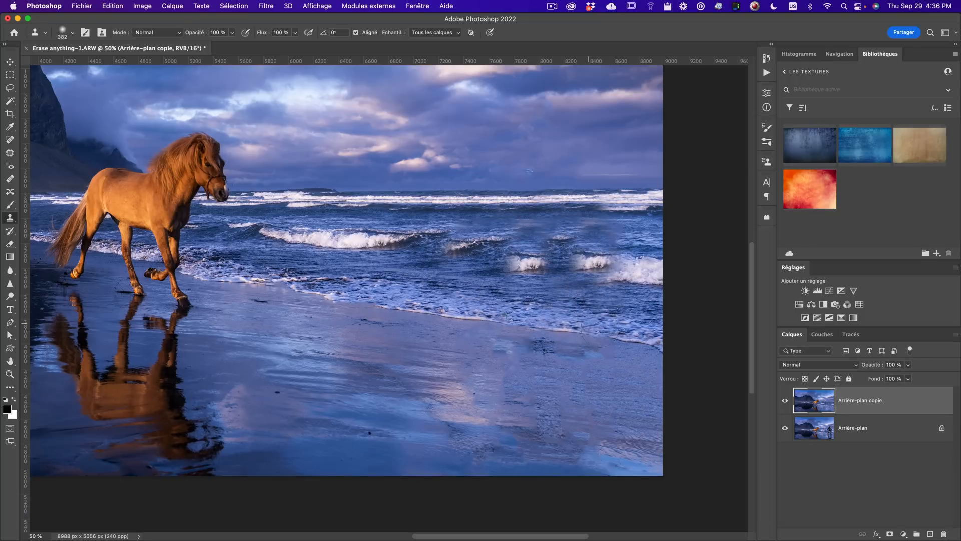
# - Clone over the blotchy wet sand with a 743 px brush at 48% opacity, undoing the last stroke
pyautogui.press('alt')
pyautogui.keyDown('alt'); pyautogui.click(489, 397); pyautogui.keyUp('alt')
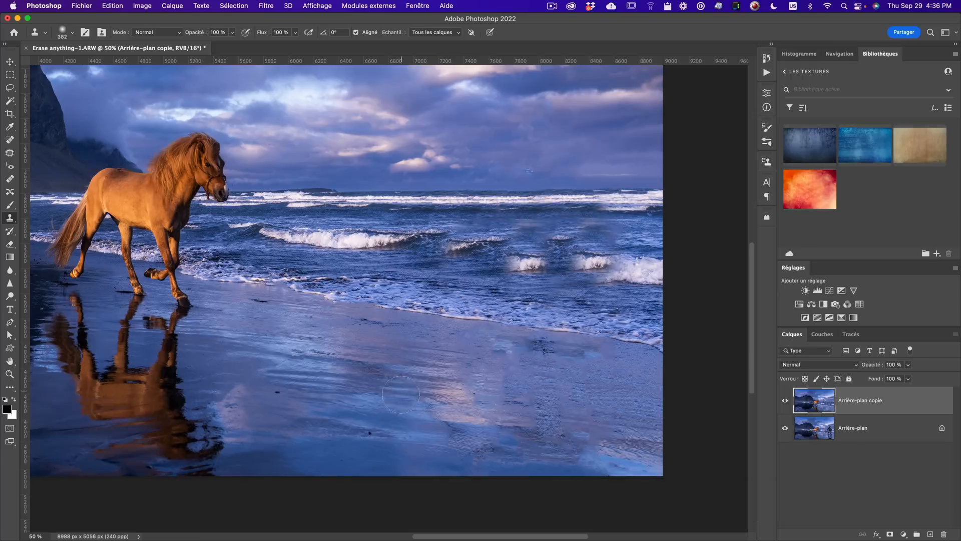
pyautogui.moveTo(275, 349); pyautogui.dragTo(331, 362)
pyautogui.hotkey('ctrl', 'alt')
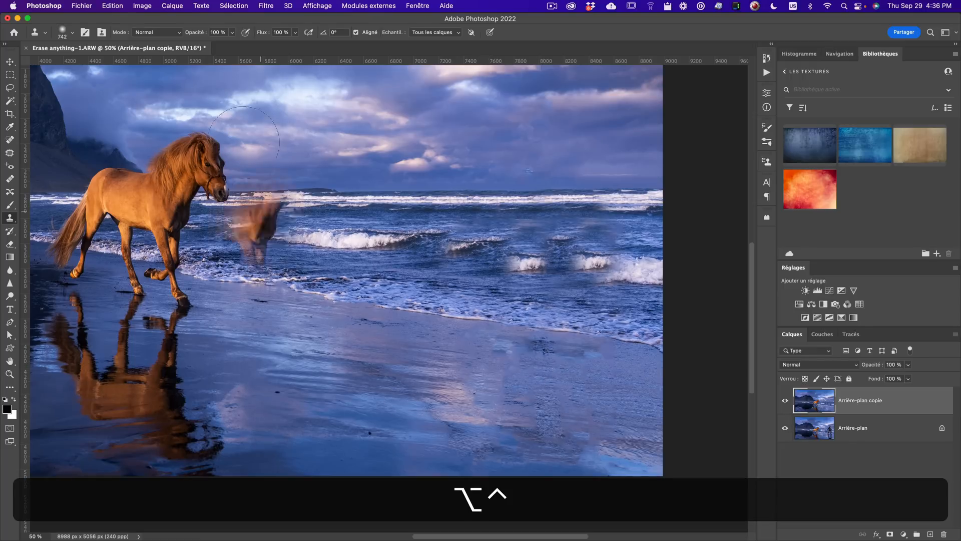
pyautogui.click(232, 32)
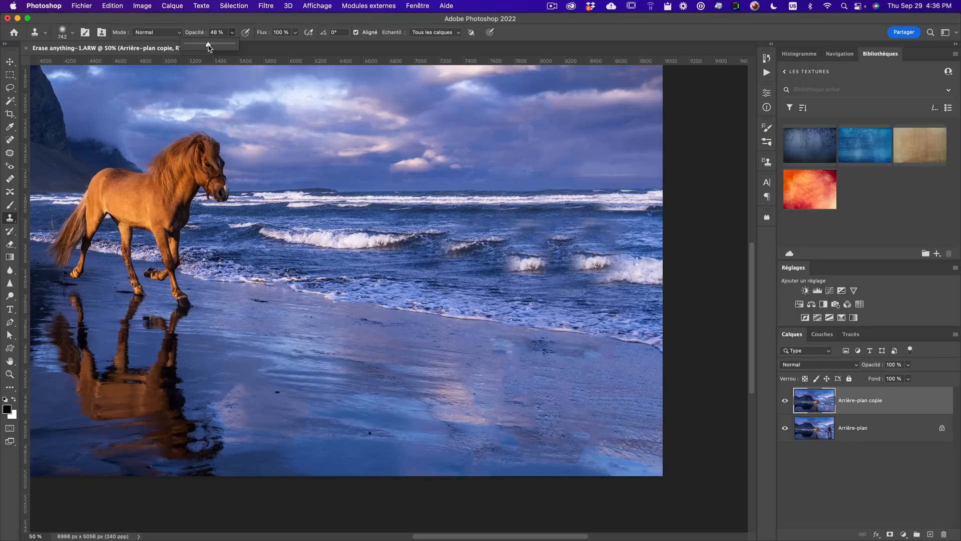
pyautogui.press('alt')
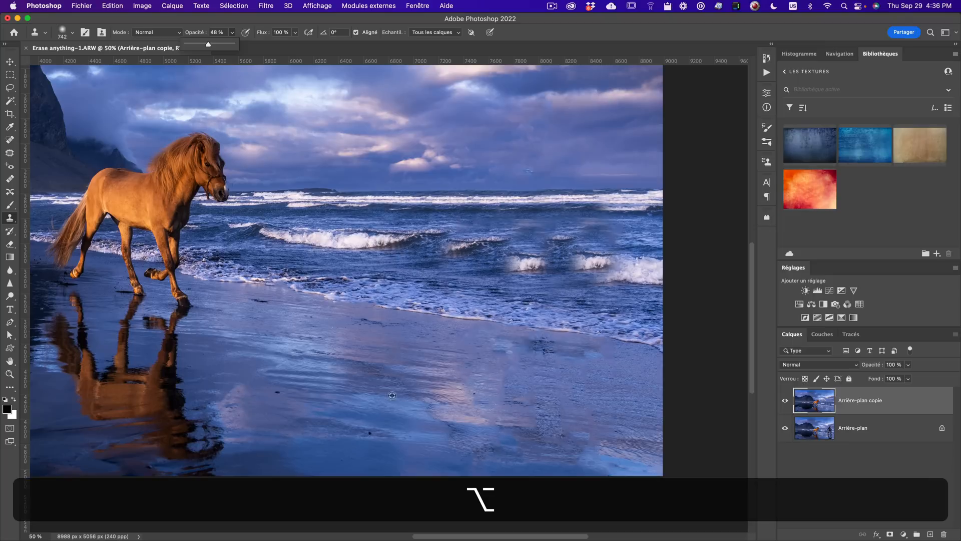
pyautogui.keyDown('alt'); pyautogui.click(377, 372); pyautogui.keyUp('alt')
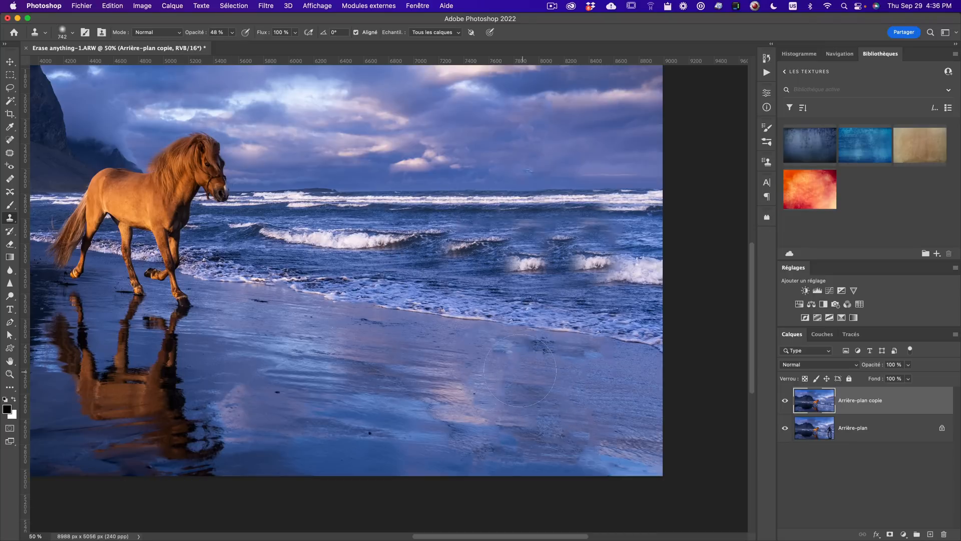
pyautogui.moveTo(575, 378)
pyautogui.mouseDown()
pyautogui.moveTo(585, 432)
pyautogui.moveTo(608, 442)
pyautogui.mouseUp()
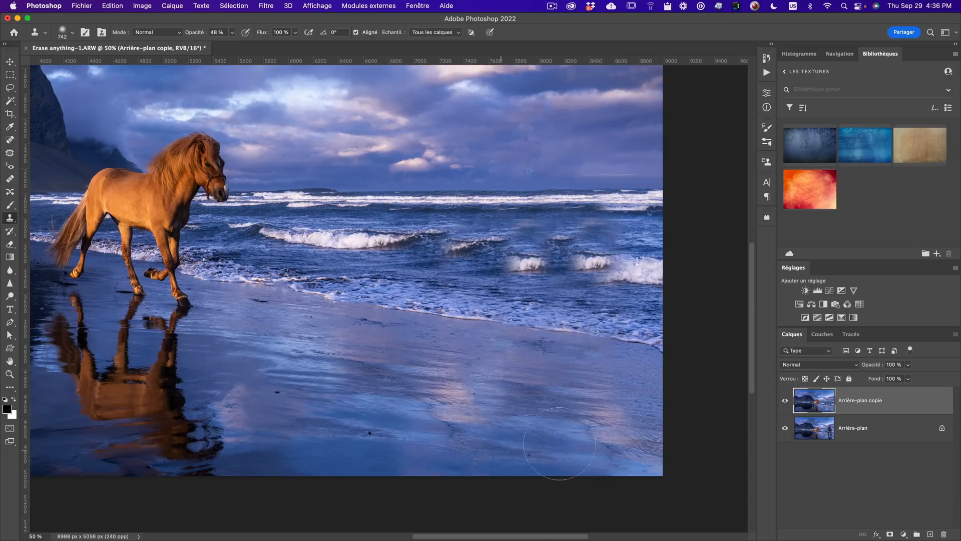
pyautogui.moveTo(333, 415)
pyautogui.mouseDown()
pyautogui.moveTo(300, 373)
pyautogui.moveTo(526, 389)
pyautogui.moveTo(476, 367)
pyautogui.moveTo(490, 375)
pyautogui.mouseUp()
pyautogui.press('space')
pyautogui.press('super+z')
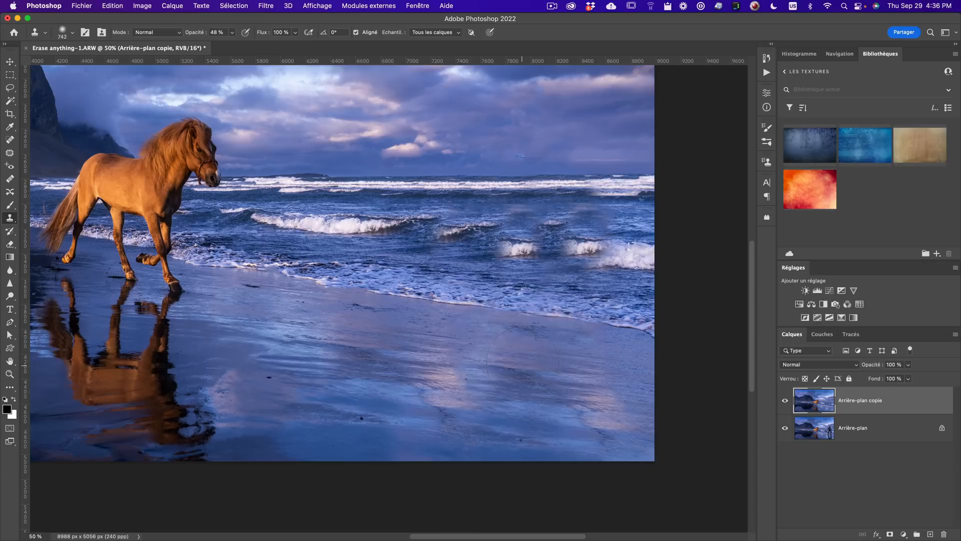
# - With a 455 px brush, try cloning a wave crest over the surf patch, then undo the recent strokes
pyautogui.moveTo(423, 303); pyautogui.dragTo(355, 301)
pyautogui.moveTo(456, 290); pyautogui.dragTo(533, 289)
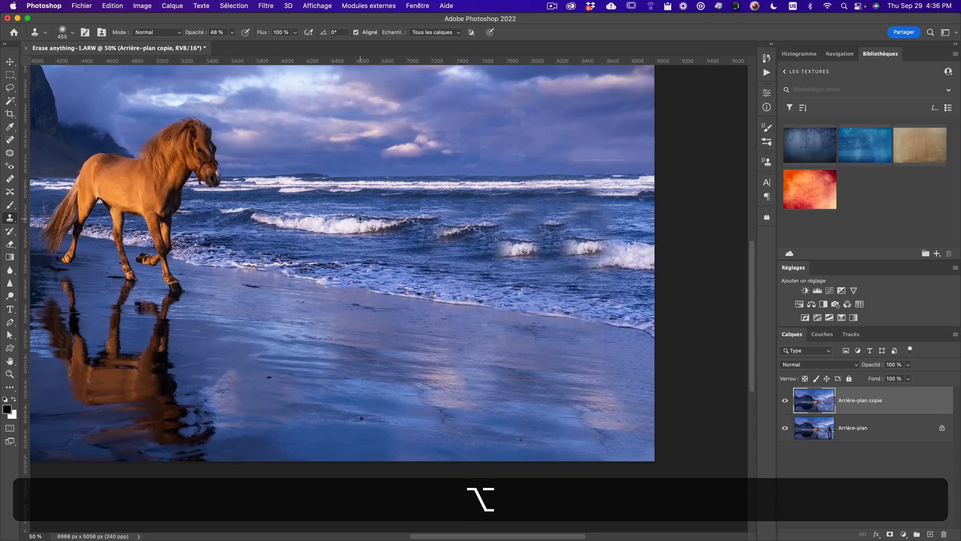
pyautogui.keyDown('alt'); pyautogui.click(343, 220); pyautogui.keyUp('alt')
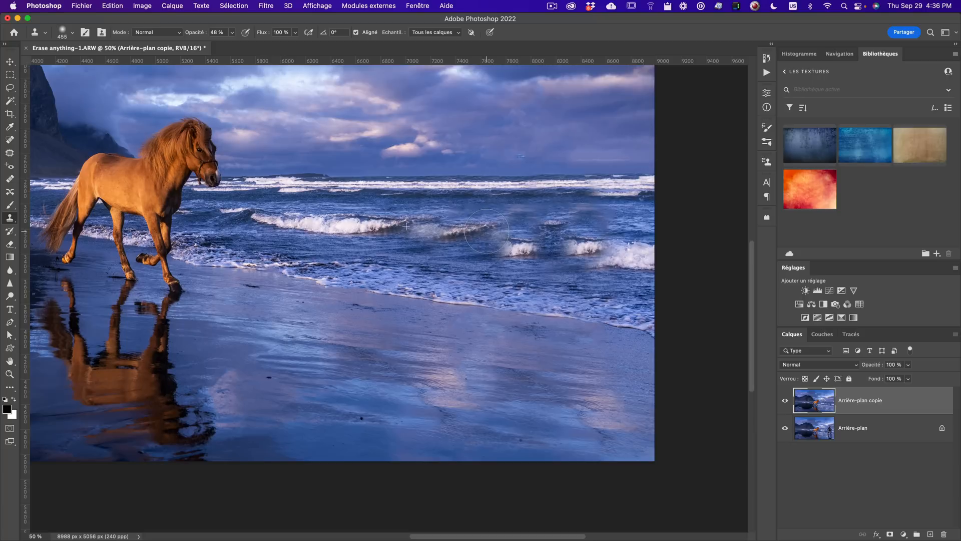
pyautogui.moveTo(497, 243); pyautogui.dragTo(530, 245)
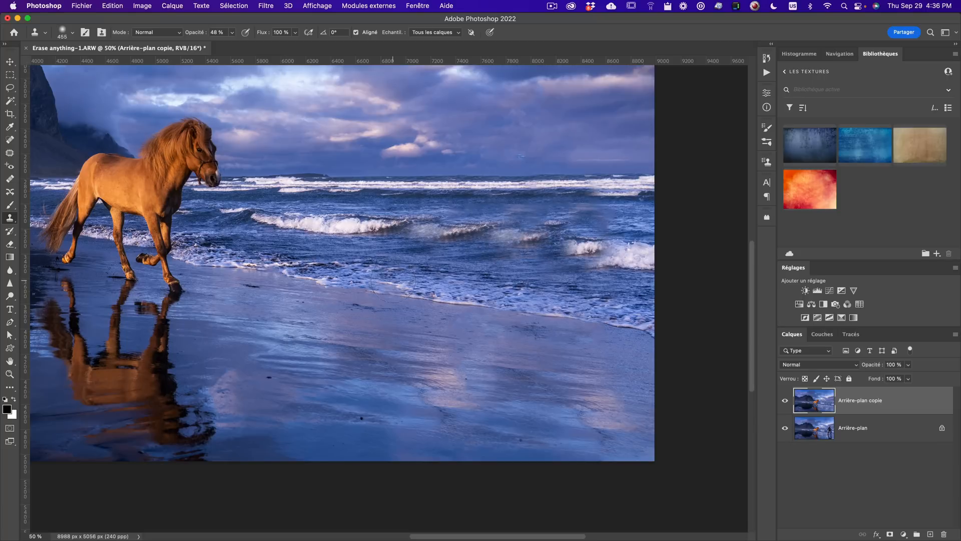
pyautogui.press('alt+super+z')
pyautogui.press('super+z')
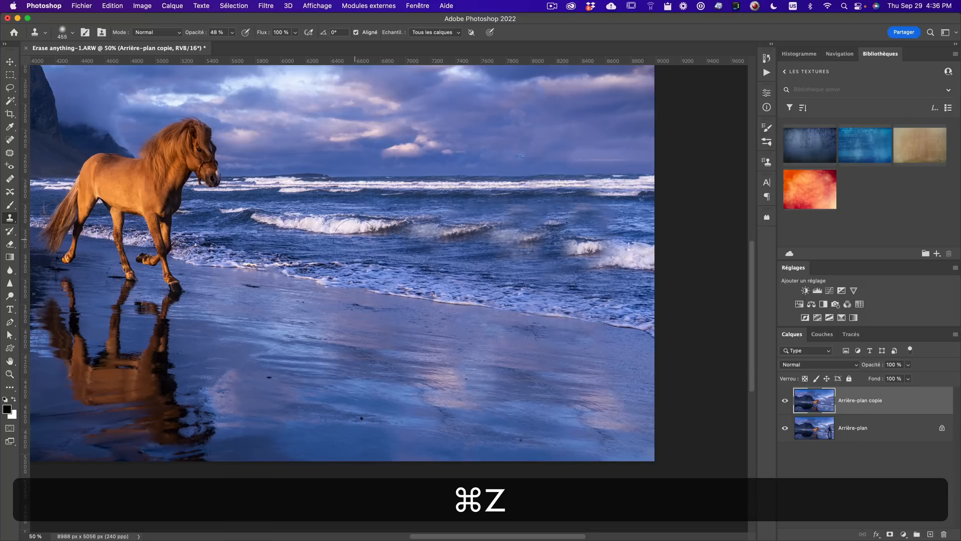
pyautogui.press('super+z')
pyautogui.press('super+z')
pyautogui.press('super+z')
pyautogui.press('super+z')
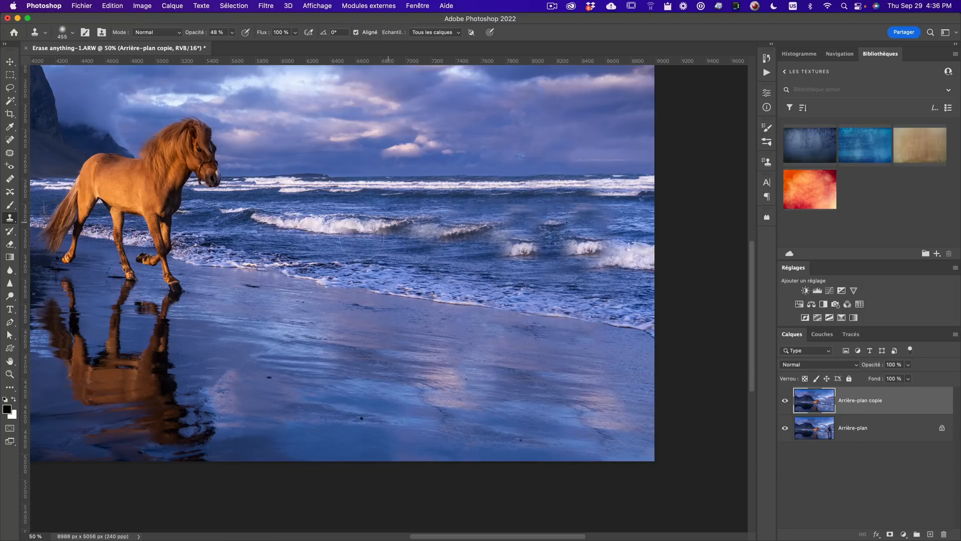
# - Set opacity to 100% and clone breaking-wave texture over the patchy surf to the right of the horse
pyautogui.click(233, 34)
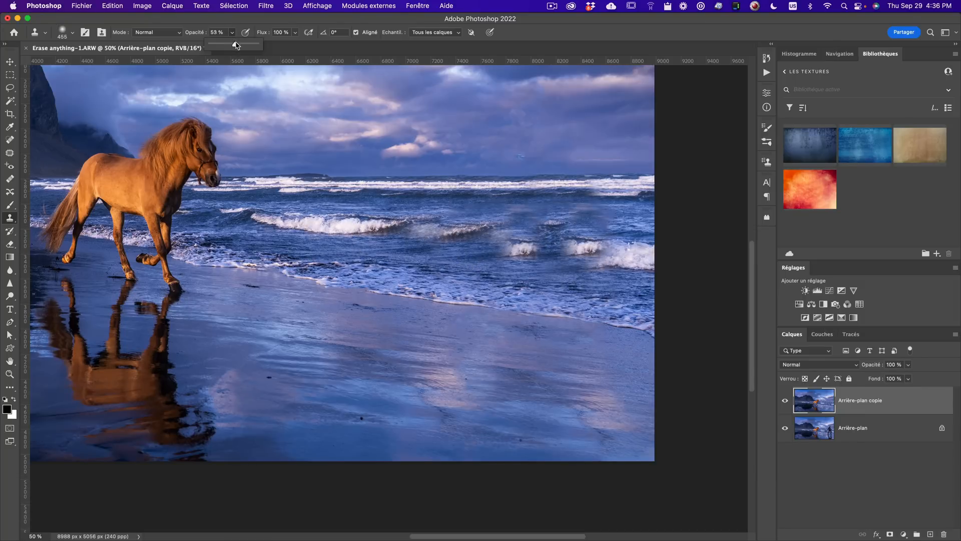
pyautogui.moveTo(235, 43); pyautogui.dragTo(264, 44)
pyautogui.keyDown('alt'); pyautogui.click(356, 224); pyautogui.keyUp('alt')
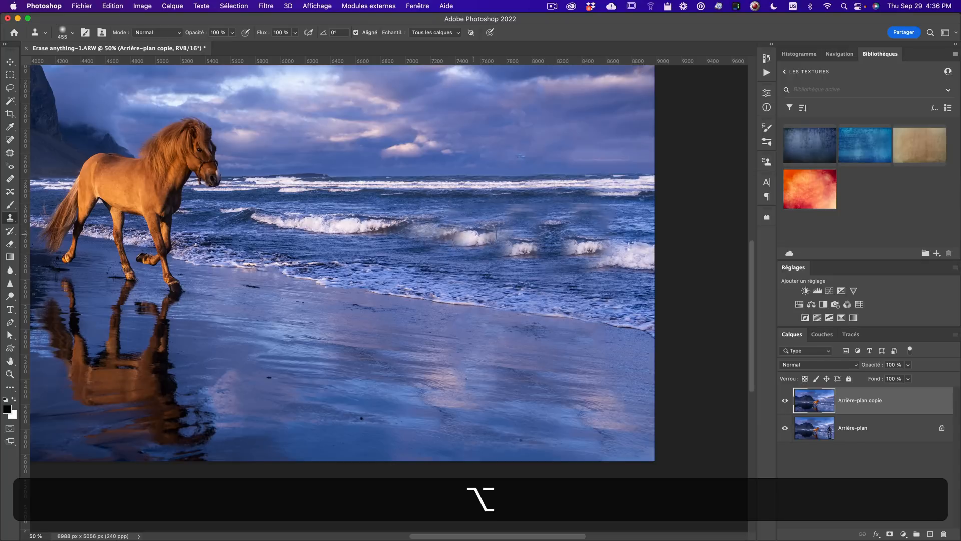
pyautogui.moveTo(486, 237)
pyautogui.mouseDown()
pyautogui.moveTo(430, 222)
pyautogui.moveTo(436, 234)
pyautogui.moveTo(525, 242)
pyautogui.mouseUp()
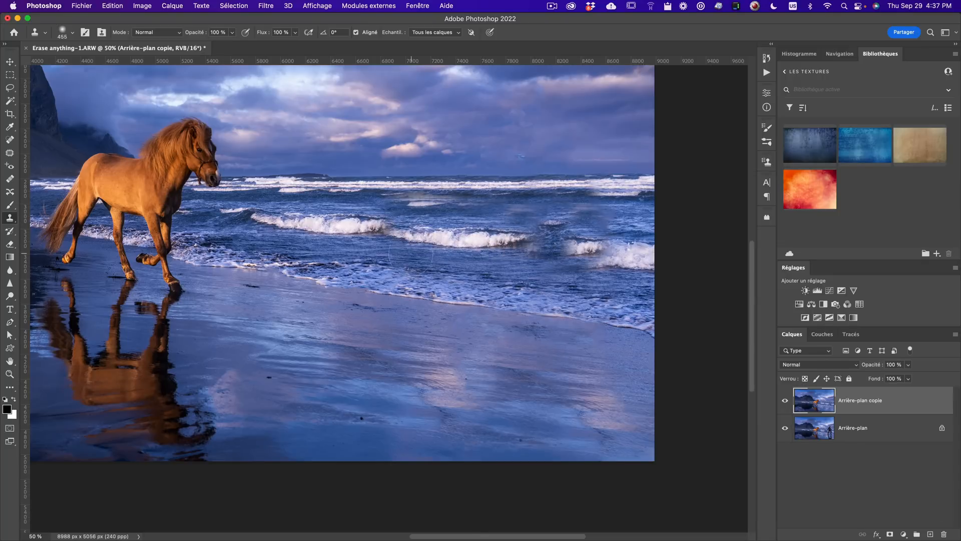
pyautogui.keyDown('alt'); pyautogui.click(381, 231); pyautogui.keyUp('alt')
pyautogui.moveTo(546, 241)
pyautogui.mouseDown()
pyautogui.moveTo(591, 217)
pyautogui.moveTo(650, 214)
pyautogui.mouseUp()
# - Clone over the remaining patches along the distant surf line and zoom out to view the whole image
pyautogui.press('alt')
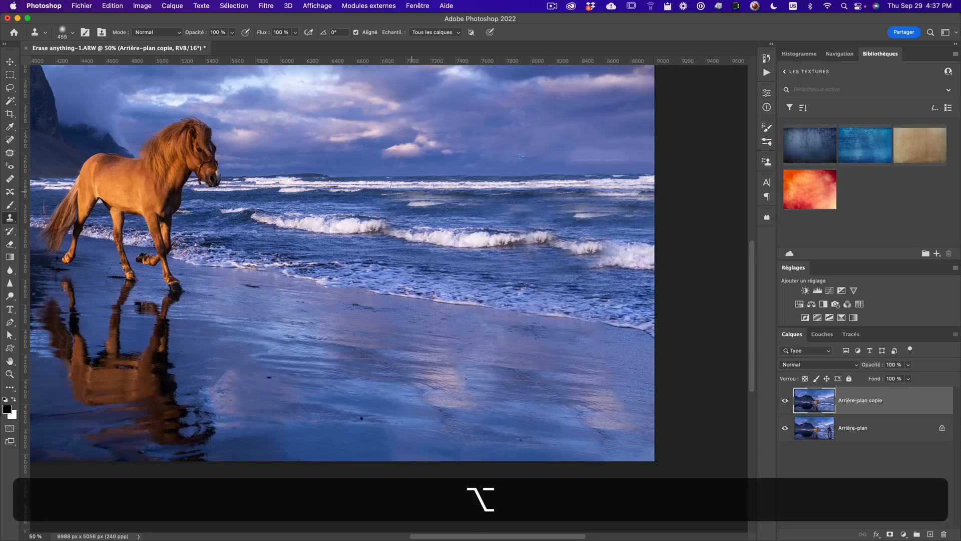
pyautogui.moveTo(467, 199); pyautogui.dragTo(537, 208)
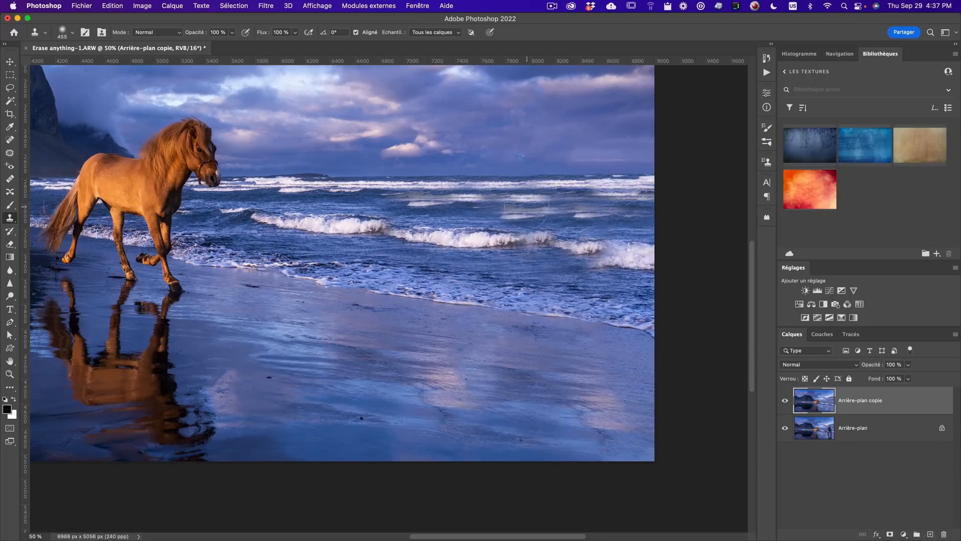
pyautogui.press('alt')
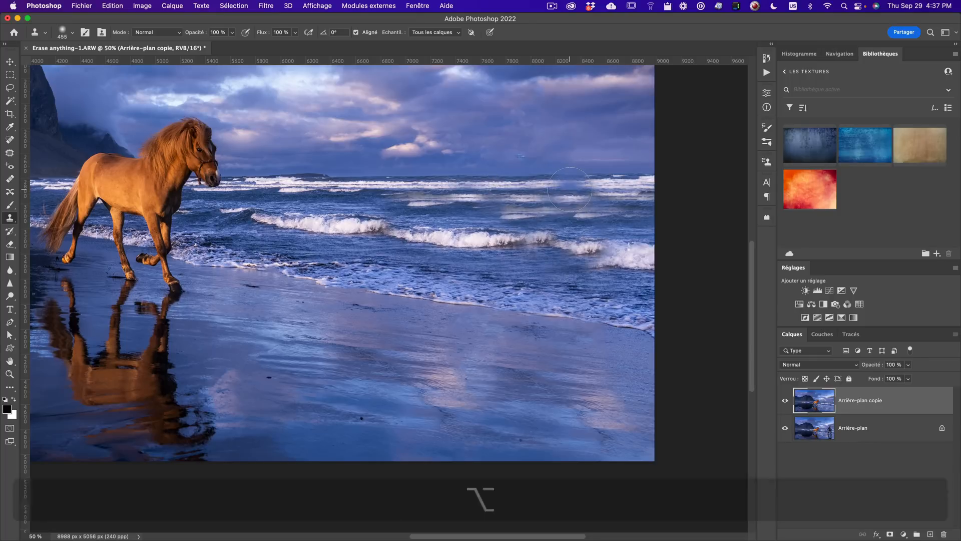
pyautogui.moveTo(572, 198); pyautogui.dragTo(595, 201)
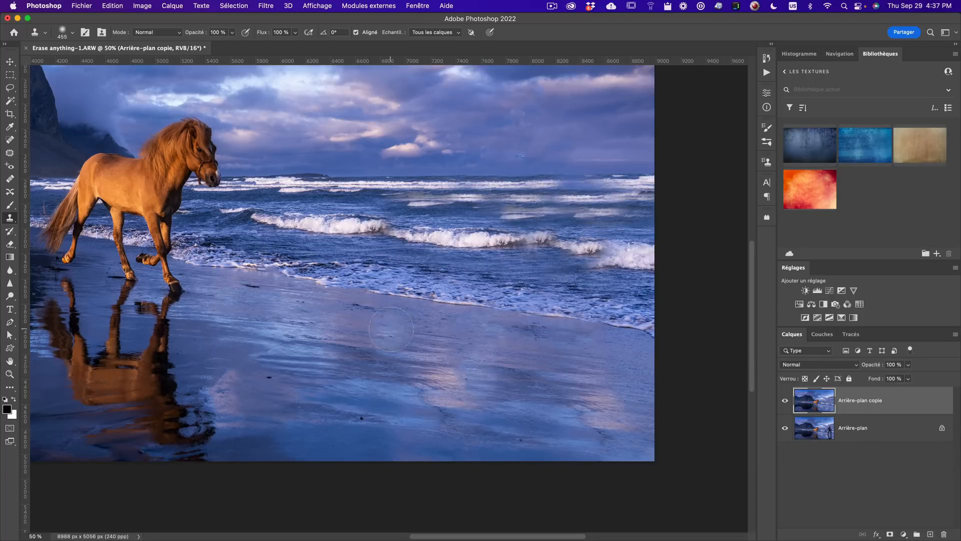
pyautogui.hotkey('alt', 'z')
pyautogui.keyDown('alt'); pyautogui.click(387, 344); pyautogui.keyUp('alt')
pyautogui.hotkey('alt', 'space')
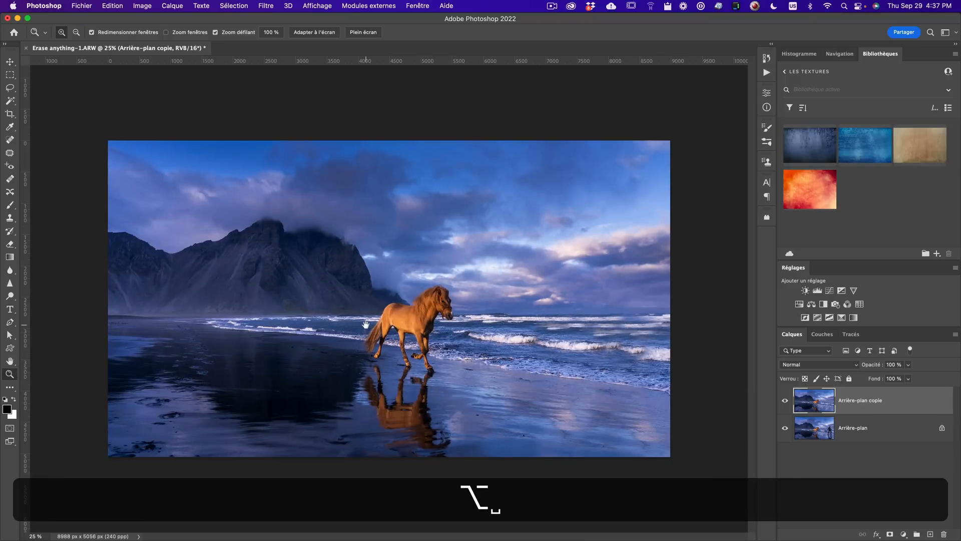
# - Zoom around the image and toggle the retouched layer's visibility to compare it with the original
pyautogui.click(595, 341)
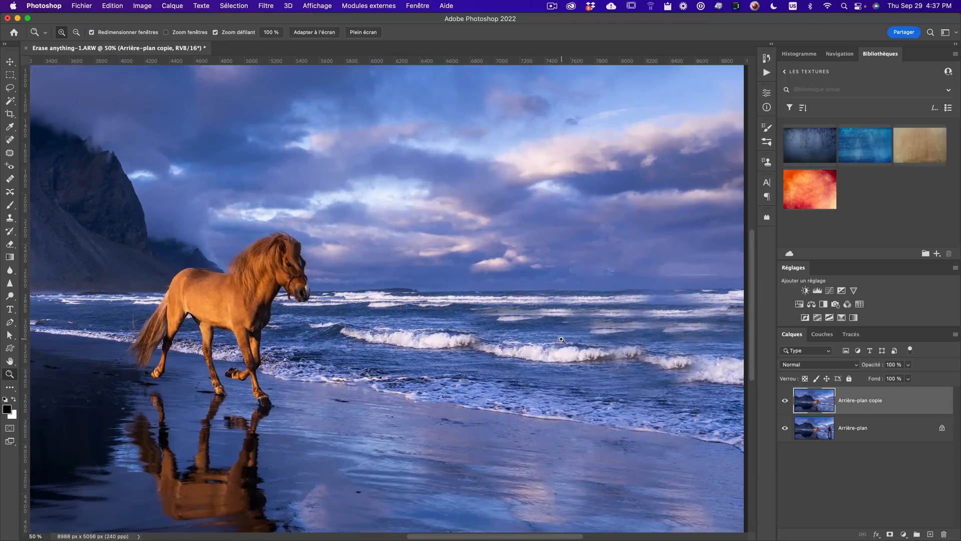
pyautogui.press('z')
pyautogui.hotkey('alt', 'z')
pyautogui.press('z')
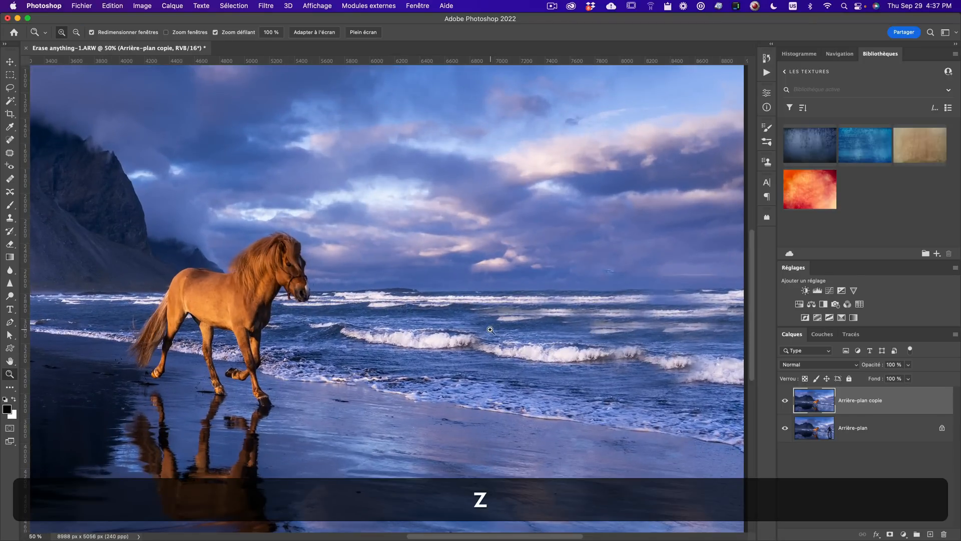
pyautogui.hotkey('alt', 'z')
pyautogui.click(486, 332)
pyautogui.keyDown('alt'); pyautogui.click(486, 332); pyautogui.keyUp('alt')
pyautogui.keyDown('alt'); pyautogui.click(486, 332); pyautogui.keyUp('alt')
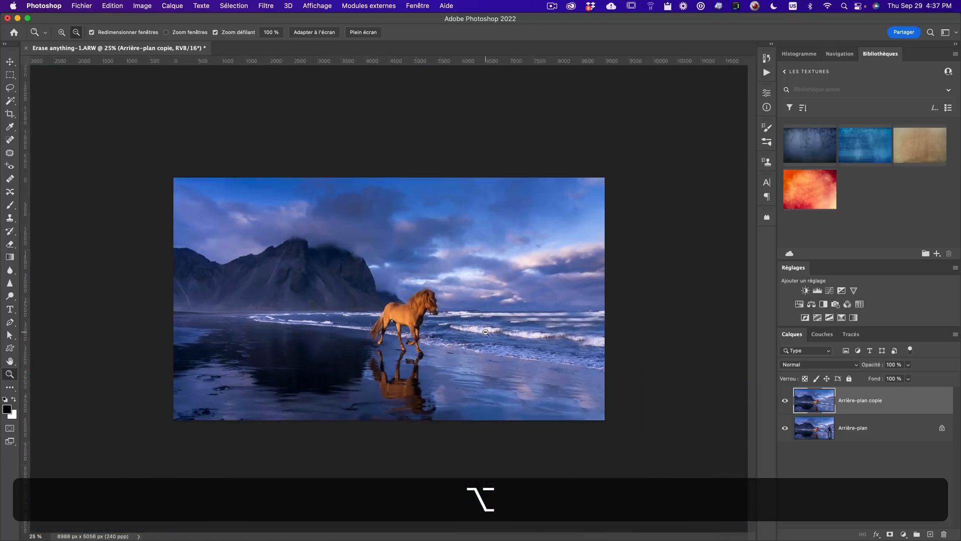
pyautogui.click(785, 401)
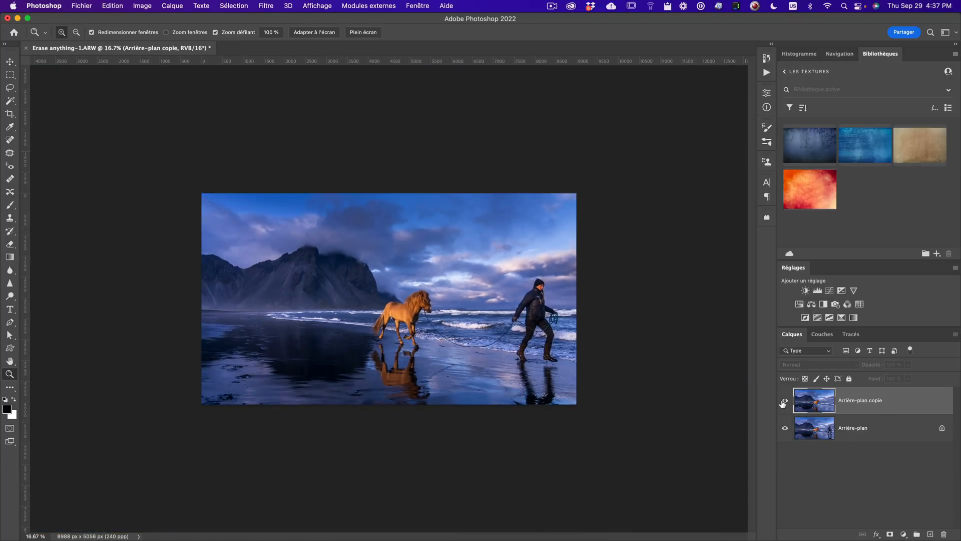
pyautogui.click(785, 401)
pyautogui.click(551, 332)
pyautogui.click(552, 332)
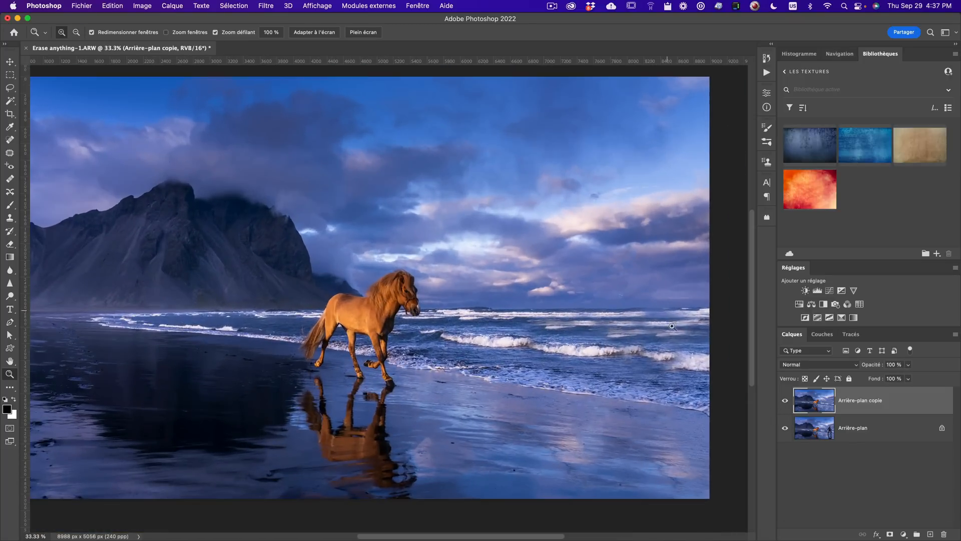
# - With the Clone Stamp, sample distant surf and clone it over the patch along the horizon surf line
pyautogui.click(625, 330)
pyautogui.press('s')
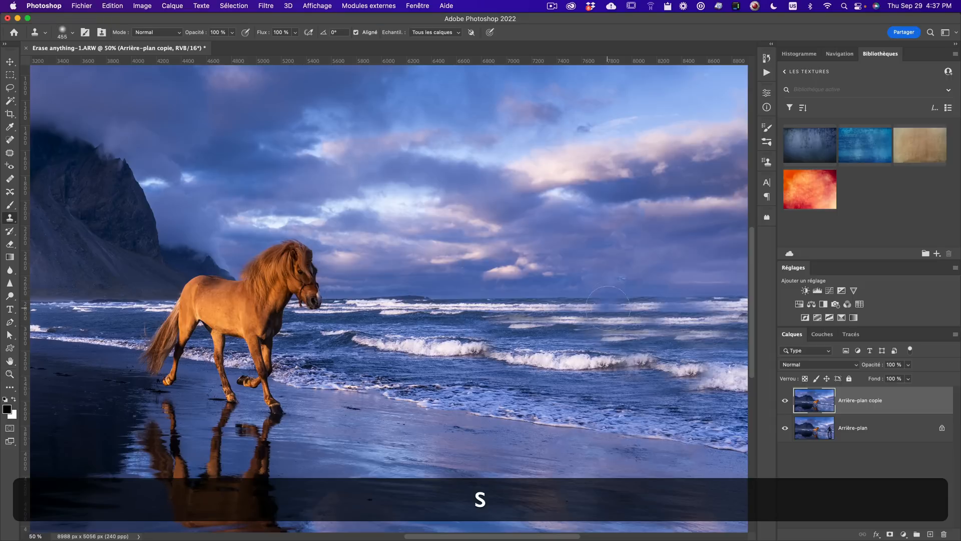
pyautogui.press('alt')
pyautogui.click(677, 298)
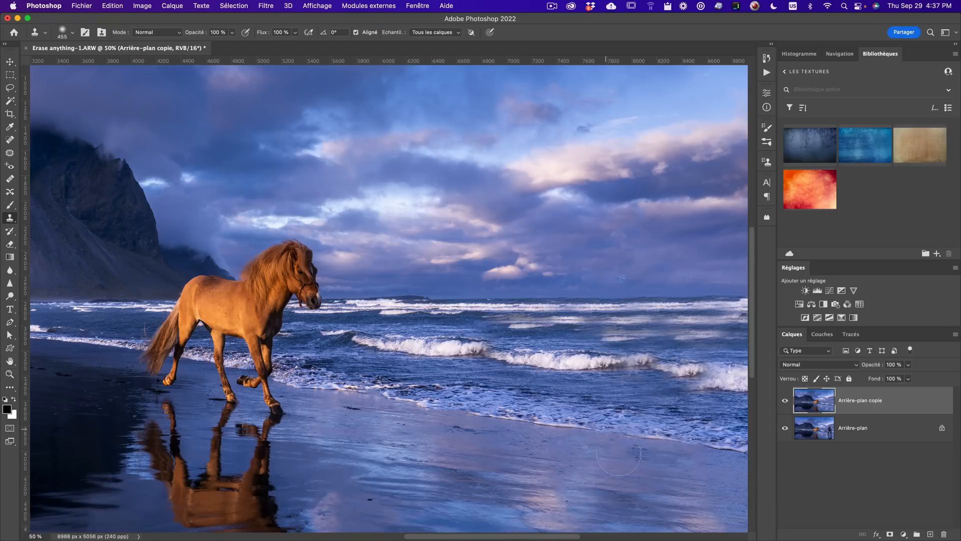
pyautogui.press('space')
pyautogui.moveTo(576, 453)
pyautogui.mouseDown()
pyautogui.moveTo(568, 303)
pyautogui.moveTo(596, 395)
pyautogui.mouseUp()
pyautogui.press('space')
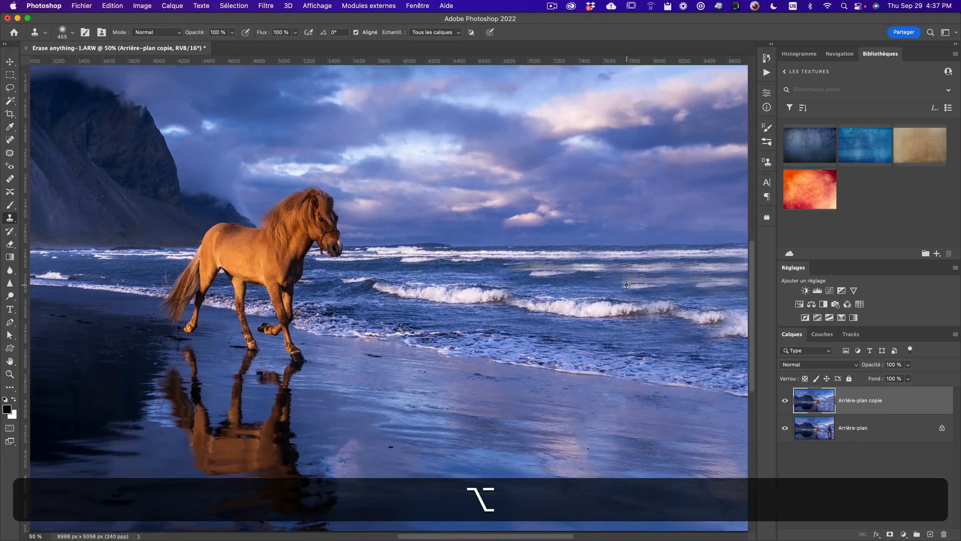
pyautogui.keyDown('alt'); pyautogui.click(465, 269); pyautogui.keyUp('alt')
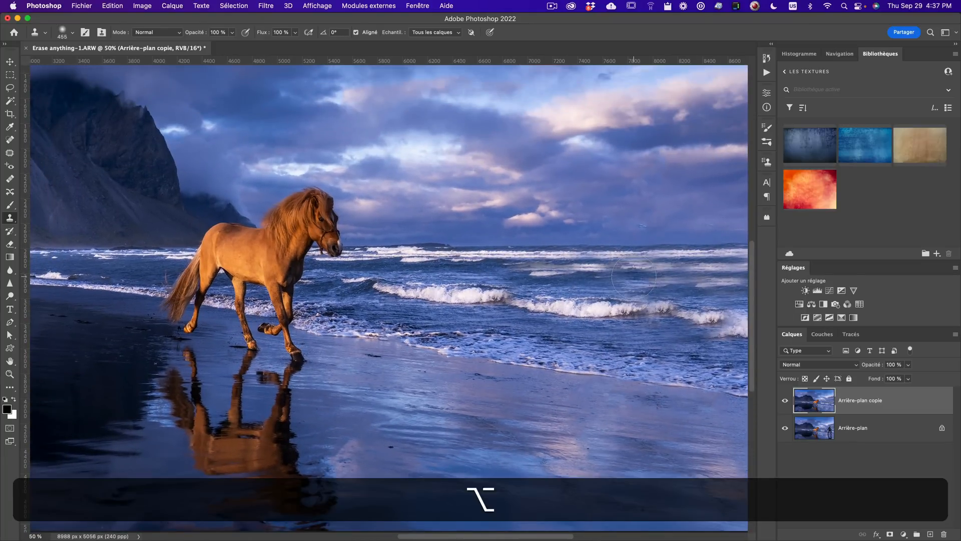
pyautogui.moveTo(635, 279); pyautogui.dragTo(652, 288)
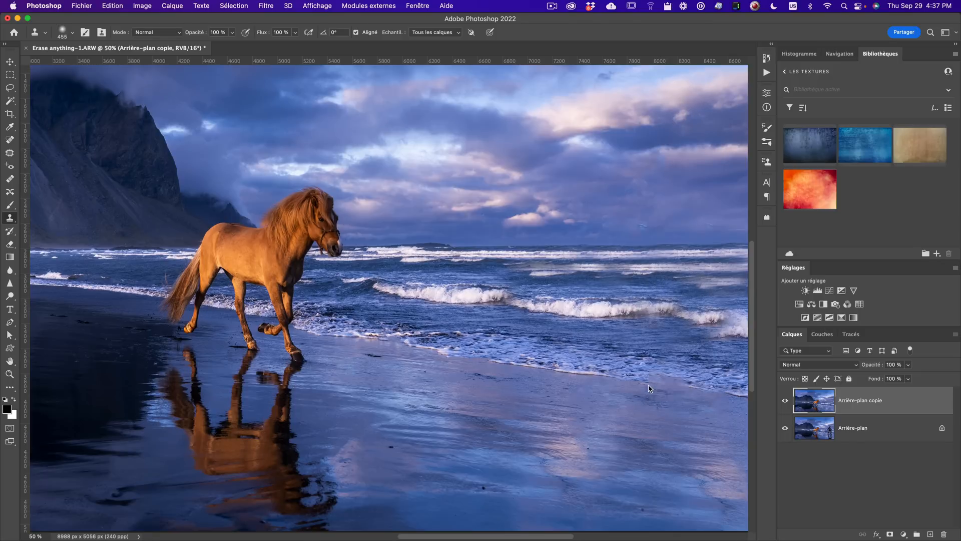
# - Raise the clone brush hardness, clone surf over the waves right of the horse, then undo that stroke
pyautogui.press('space')
pyautogui.moveTo(585, 372); pyautogui.dragTo(592, 317)
pyautogui.press('space')
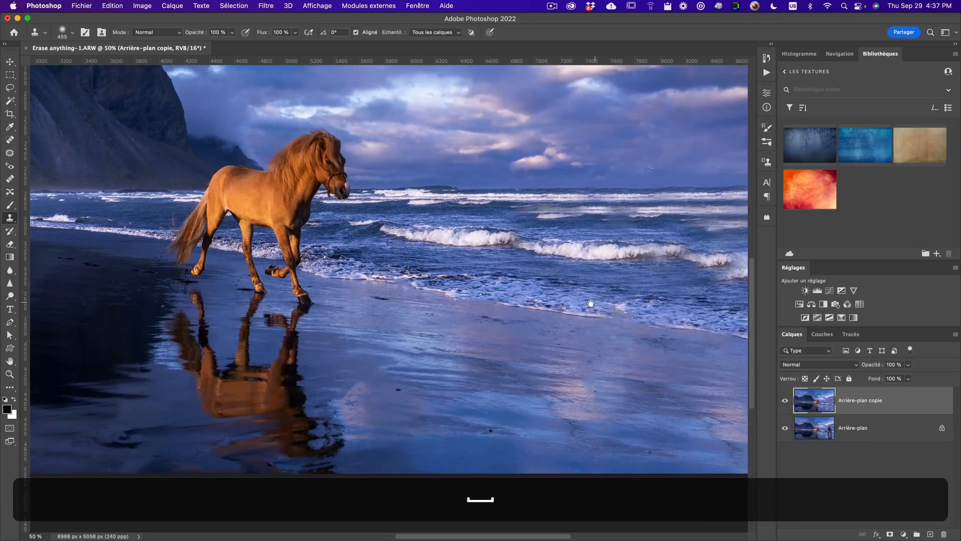
pyautogui.moveTo(572, 279); pyautogui.dragTo(623, 369)
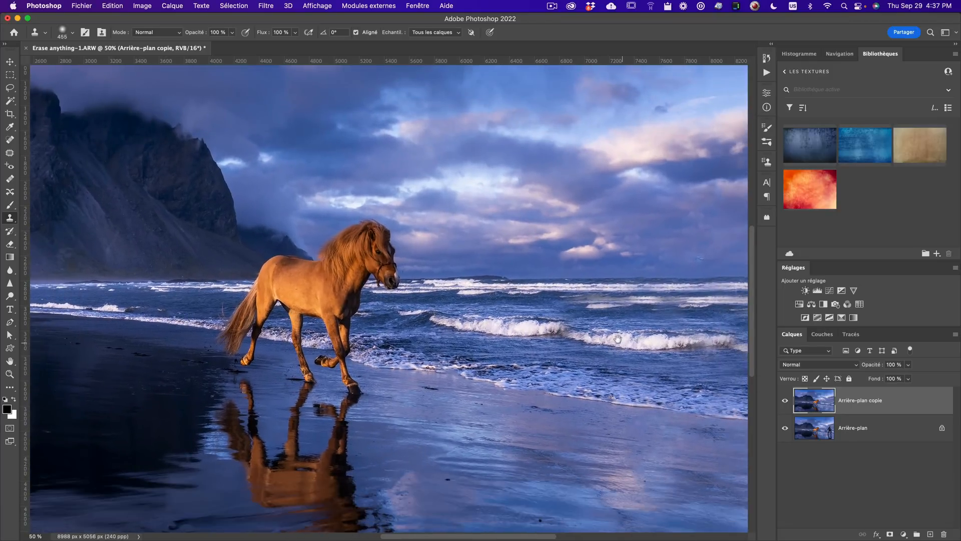
pyautogui.rightClick(492, 208)
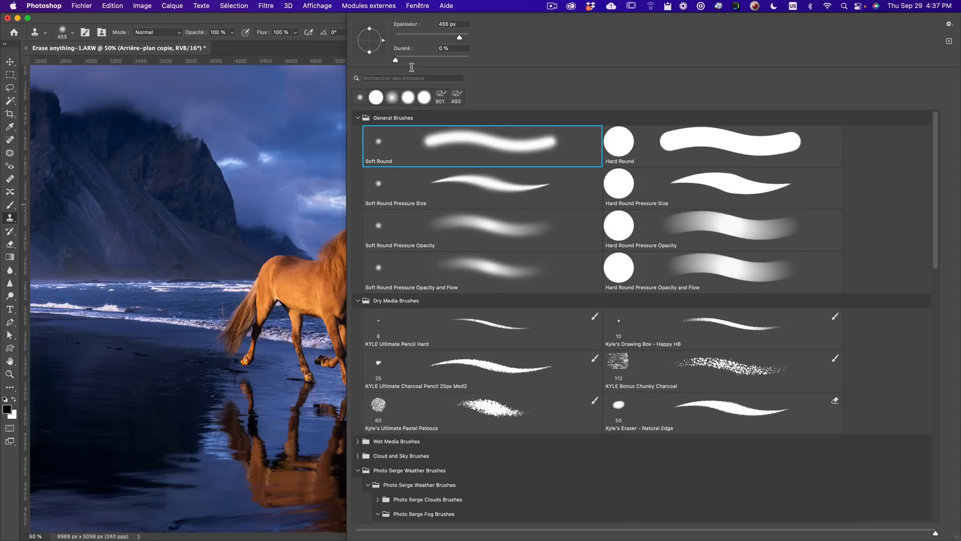
pyautogui.moveTo(396, 61); pyautogui.dragTo(459, 60)
pyautogui.keyDown('alt'); pyautogui.click(275, 186); pyautogui.keyUp('alt')
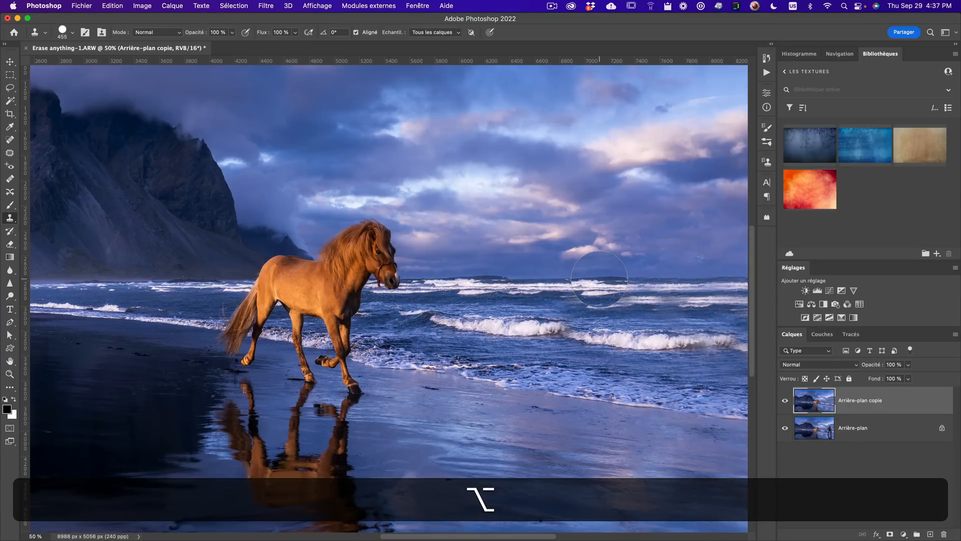
pyautogui.moveTo(601, 279); pyautogui.dragTo(606, 343)
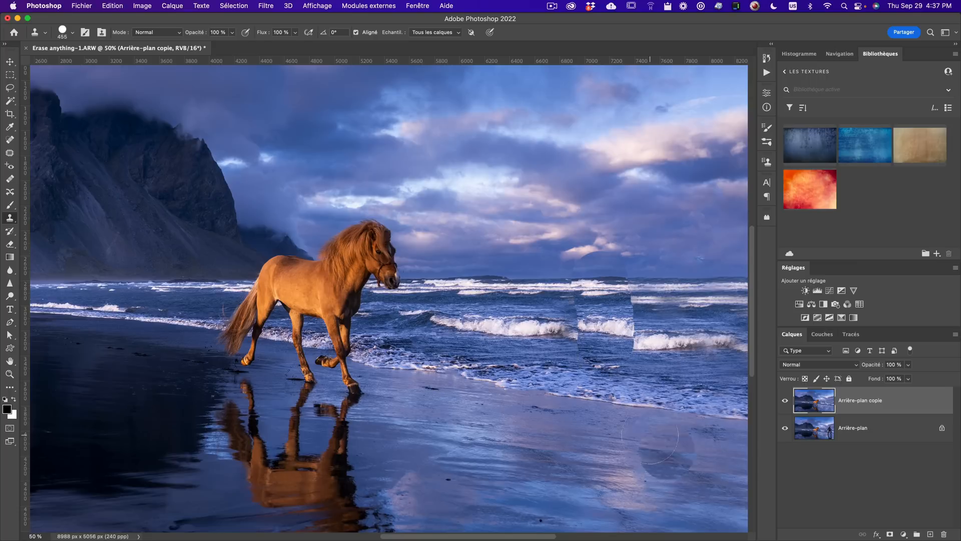
pyautogui.press('super+z')
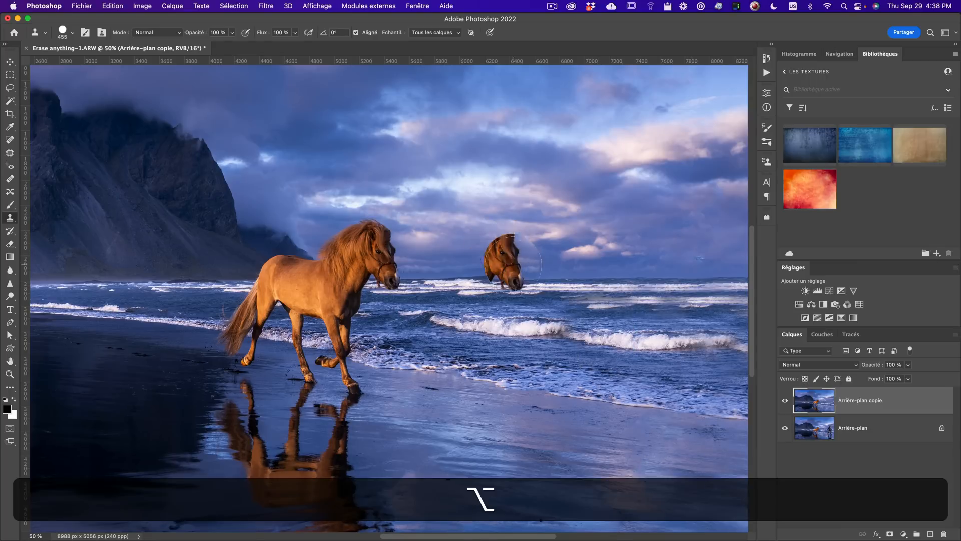
# - Try cloning surf over the horizon band beside the horse, then undo the recent strokes
pyautogui.moveTo(530, 270); pyautogui.dragTo(547, 2)
pyautogui.keyDown('alt'); pyautogui.click(507, 279); pyautogui.keyUp('alt')
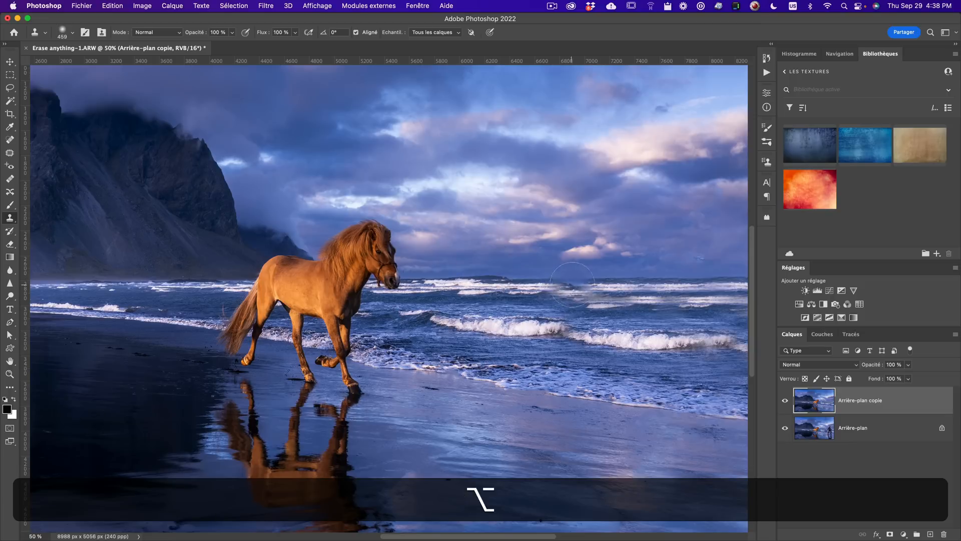
pyautogui.moveTo(584, 276)
pyautogui.mouseDown()
pyautogui.moveTo(587, 316)
pyautogui.moveTo(566, 326)
pyautogui.mouseUp()
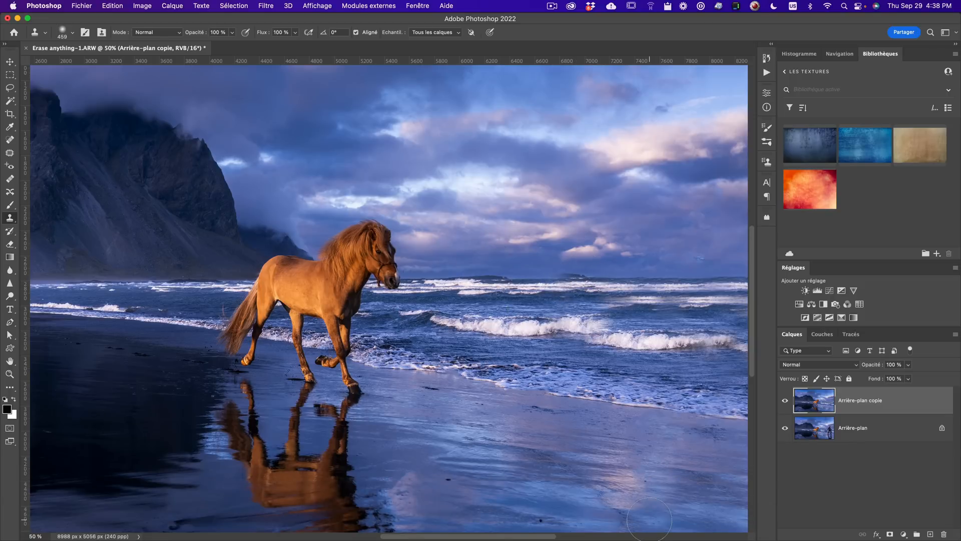
pyautogui.press('super')
pyautogui.press('super+z')
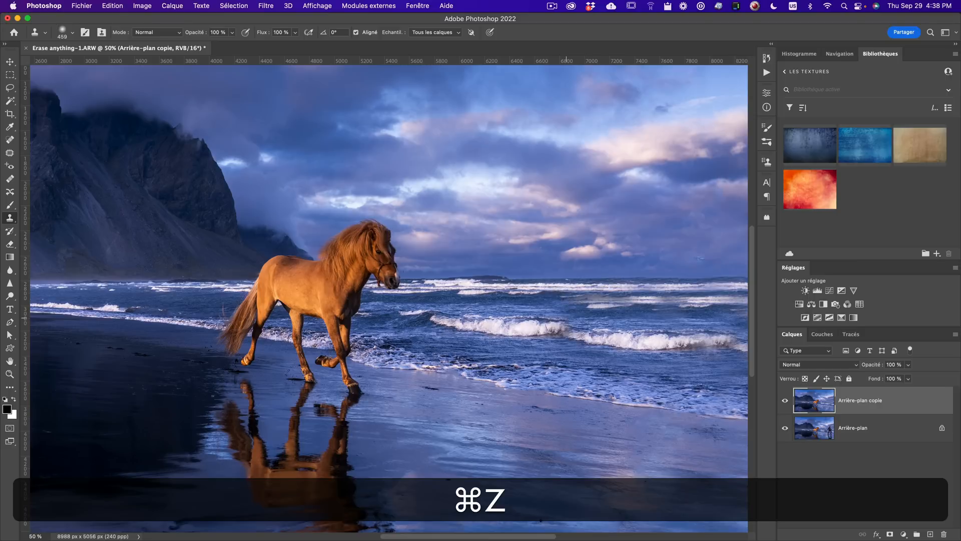
pyautogui.press('alt+super+z')
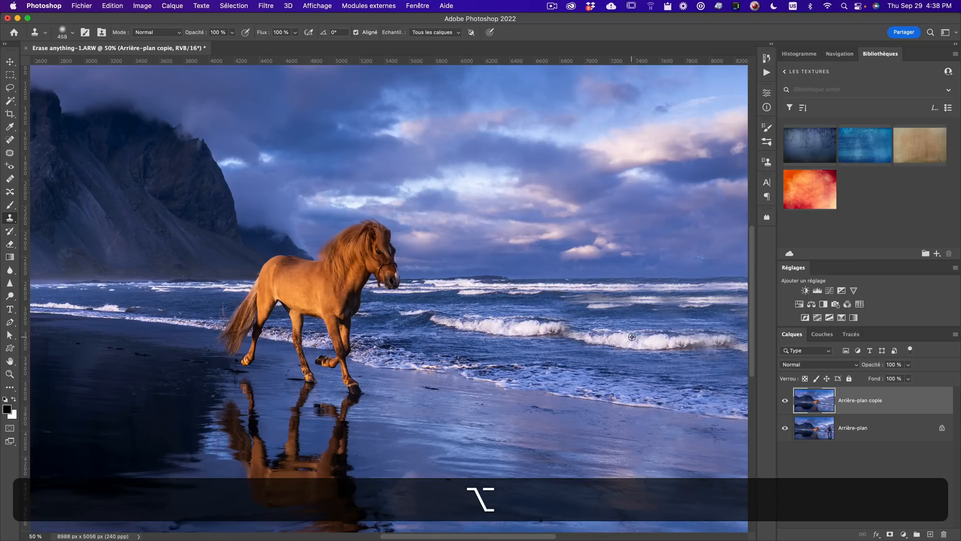
# - Clone over the breaking wave crest near the right edge and zoom out to view the image
pyautogui.moveTo(697, 340); pyautogui.dragTo(722, 343)
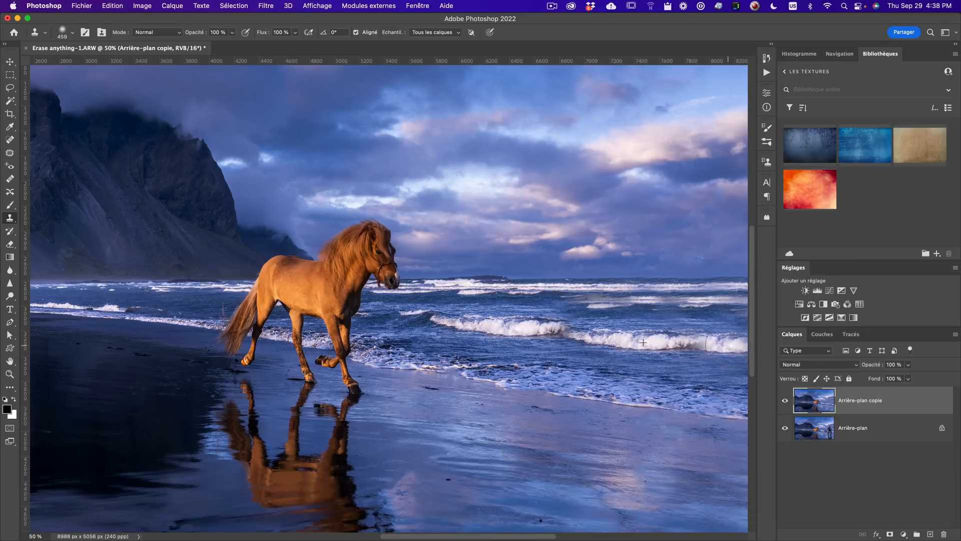
pyautogui.hotkey('alt', 'z')
pyautogui.keyDown('alt'); pyautogui.click(591, 367); pyautogui.keyUp('alt')
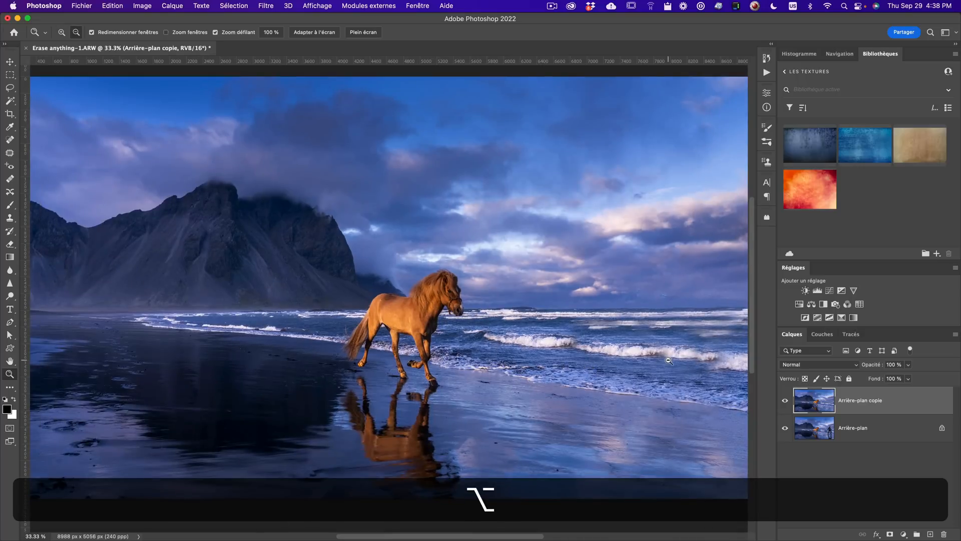
pyautogui.keyDown('alt'); pyautogui.click(669, 360); pyautogui.keyUp('alt')
pyautogui.click(619, 354)
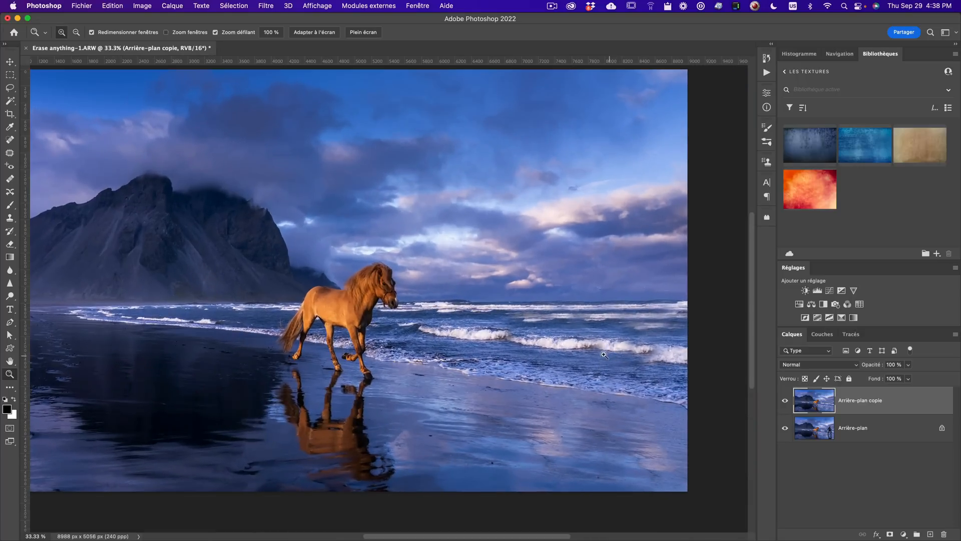
# - Sample nearby surf and clone it over the patch in the waves right of the horse
pyautogui.press('s')
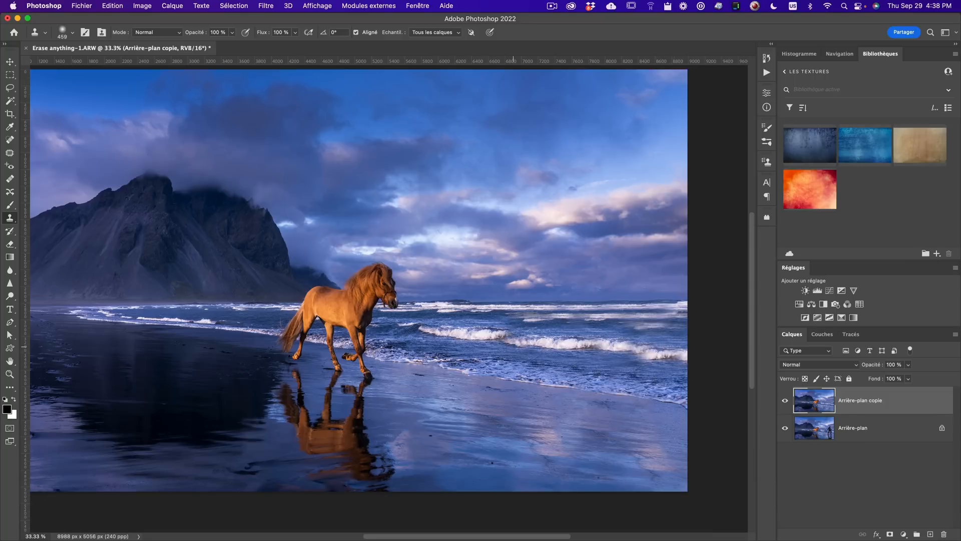
pyautogui.press('alt')
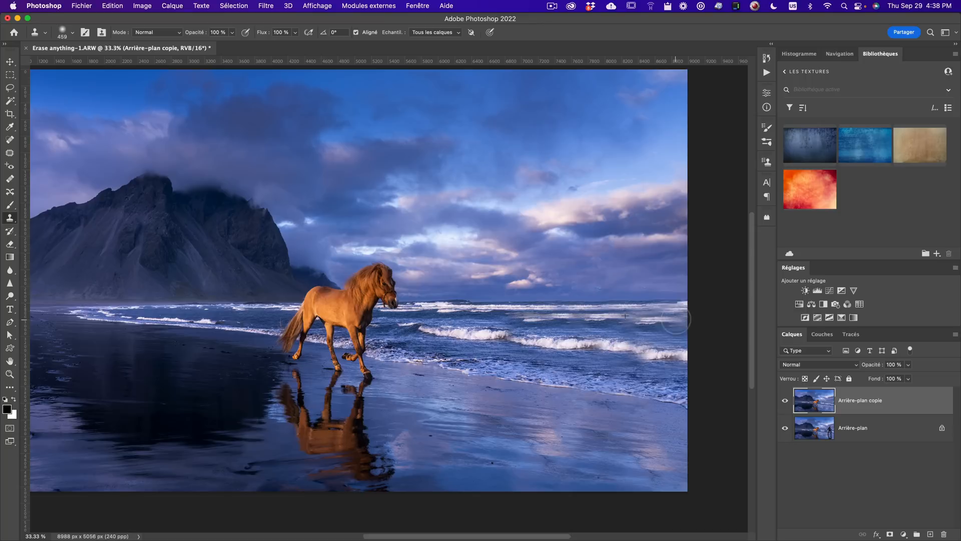
pyautogui.press('alt')
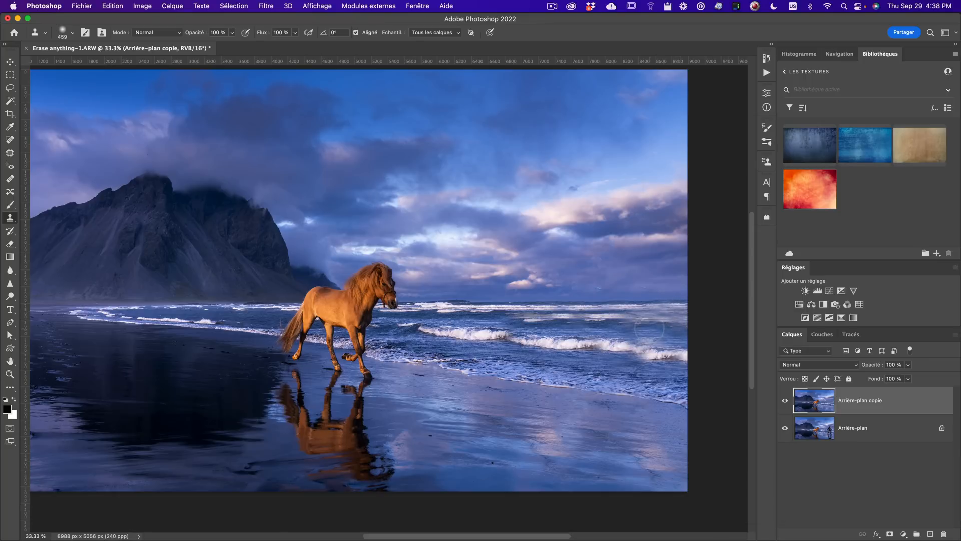
pyautogui.press('alt')
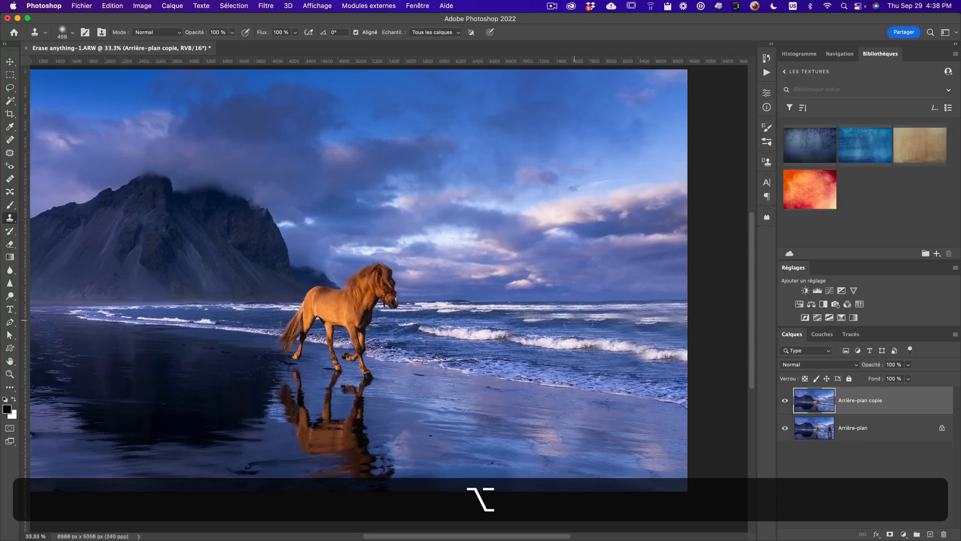
pyautogui.keyDown('alt'); pyautogui.click(583, 319); pyautogui.keyUp('alt')
pyautogui.moveTo(553, 321); pyautogui.dragTo(527, 323)
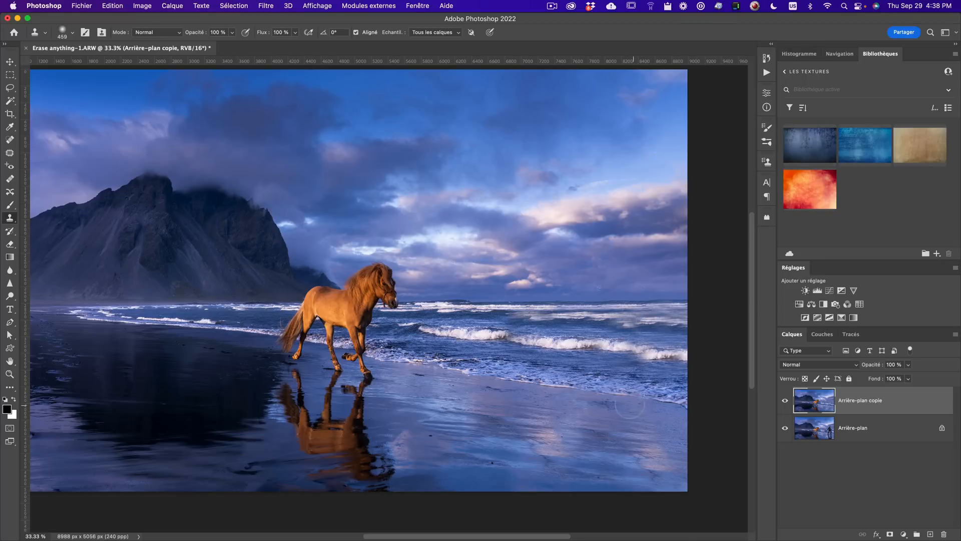
# - Zoom in on the shallow surf right of the horse and clone foam texture over the remaining patch
pyautogui.hotkey('alt', 'z')
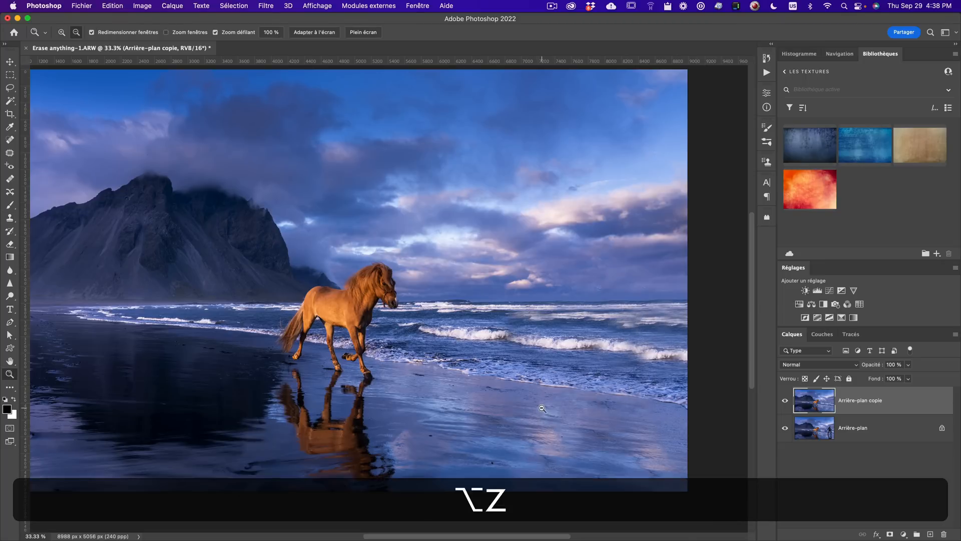
pyautogui.keyDown('alt'); pyautogui.click(542, 408); pyautogui.keyUp('alt')
pyautogui.click(393, 378)
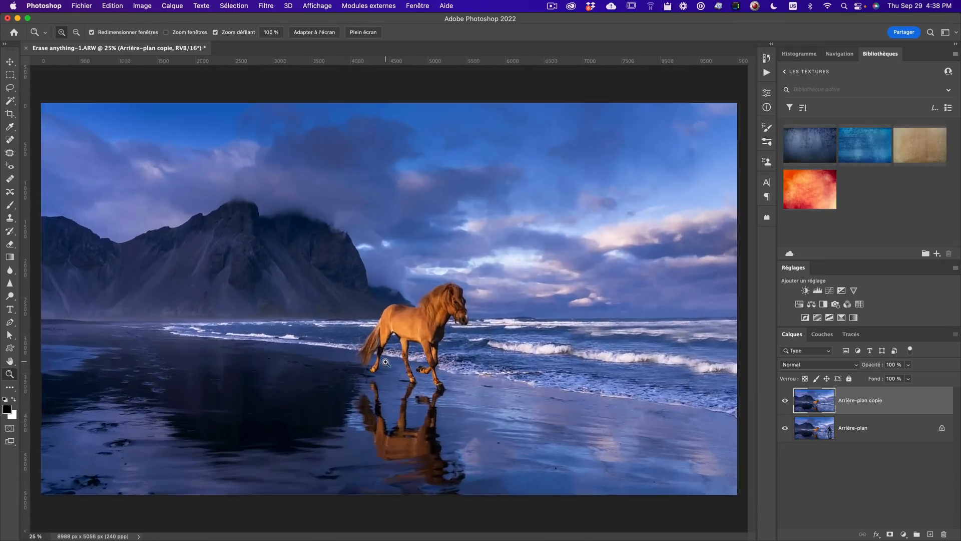
pyautogui.click(386, 362)
pyautogui.click(418, 363)
pyautogui.press('space')
pyautogui.moveTo(652, 346); pyautogui.dragTo(399, 320)
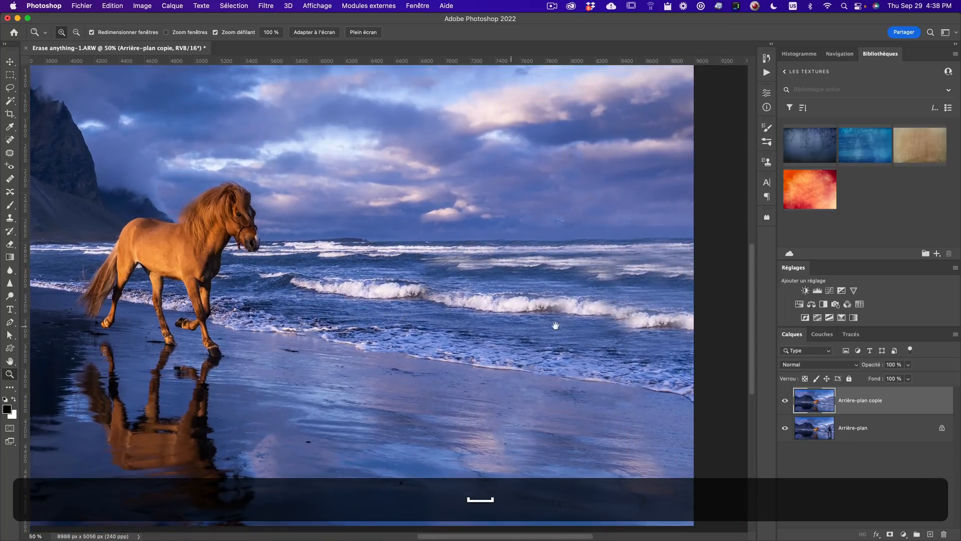
pyautogui.press('s')
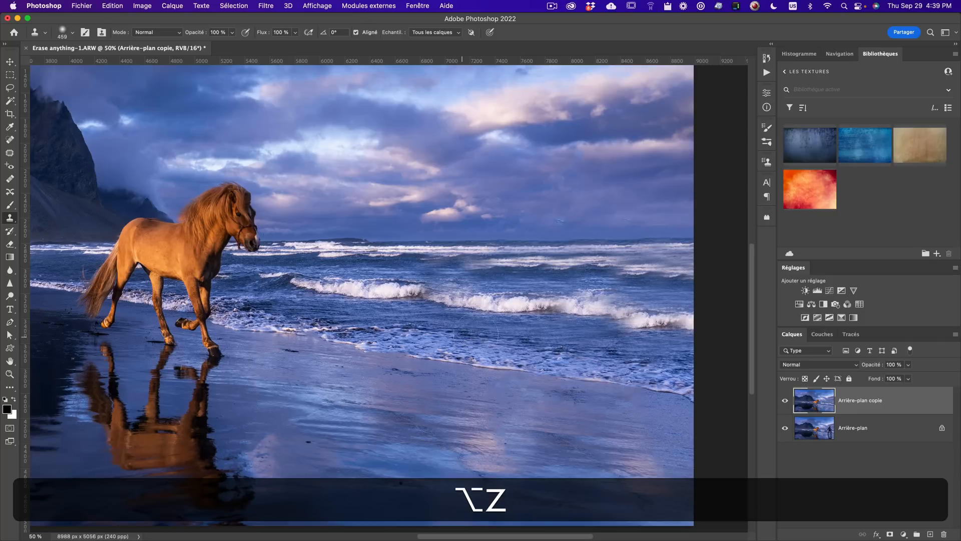
pyautogui.keyDown('alt'); pyautogui.click(361, 333); pyautogui.keyUp('alt')
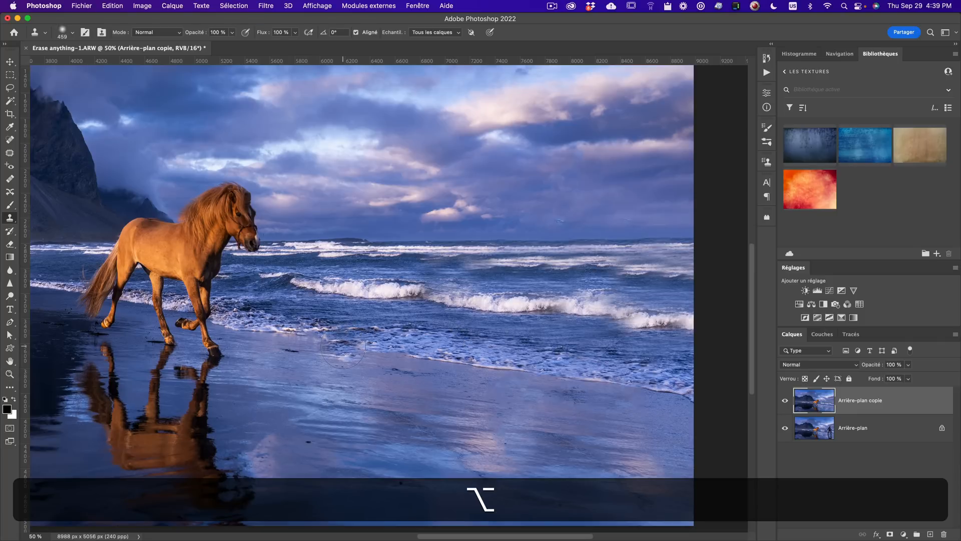
pyautogui.moveTo(401, 347); pyautogui.dragTo(441, 345)
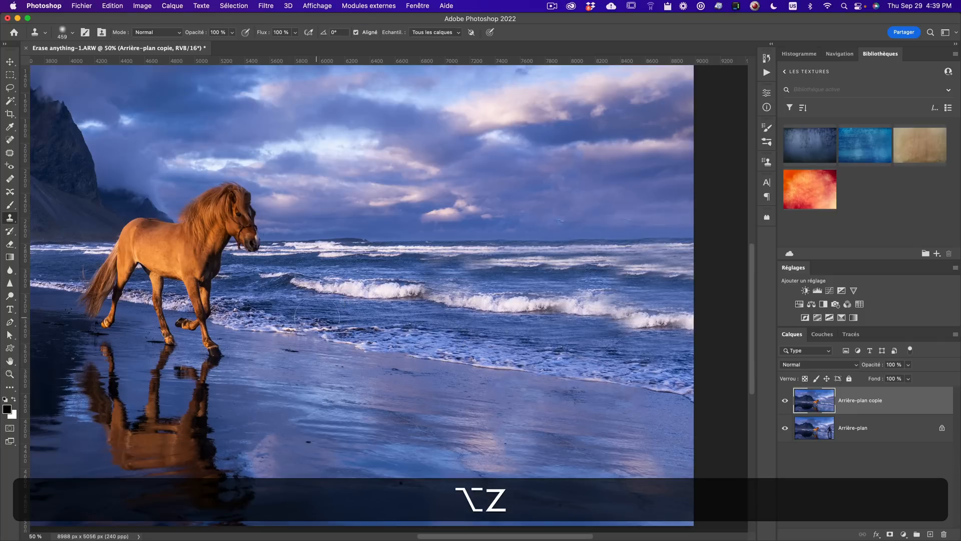
pyautogui.press('z')
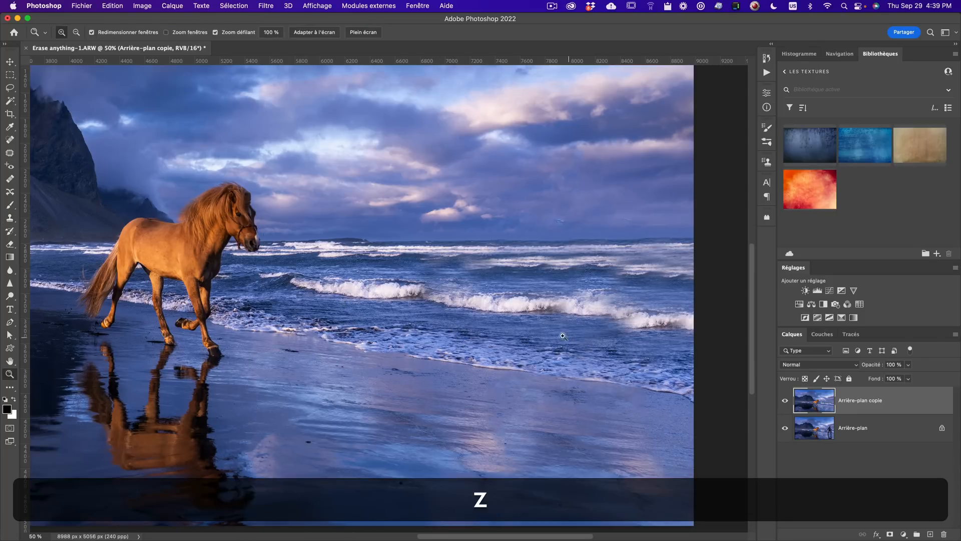
# - Zoom out to the whole image and toggle the retouched copy layer to compare before and after
pyautogui.keyDown('alt'); pyautogui.click(520, 329); pyautogui.keyUp('alt')
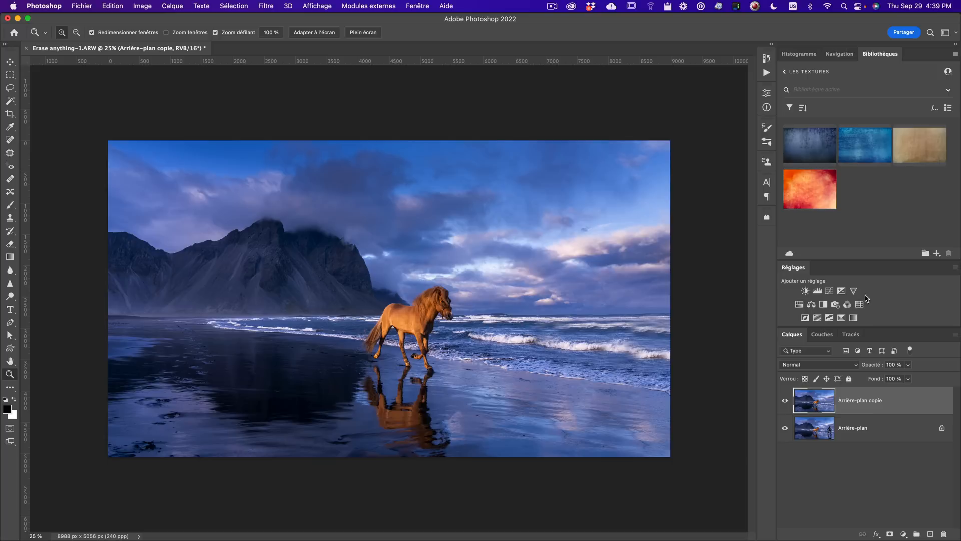
pyautogui.click(785, 400)
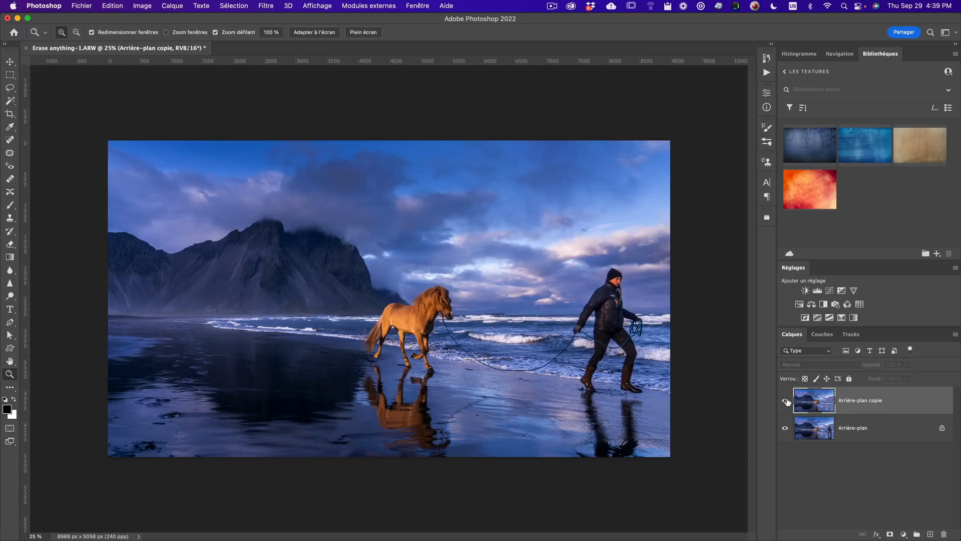
pyautogui.click(785, 401)
pyautogui.click(786, 400)
pyautogui.click(786, 400)
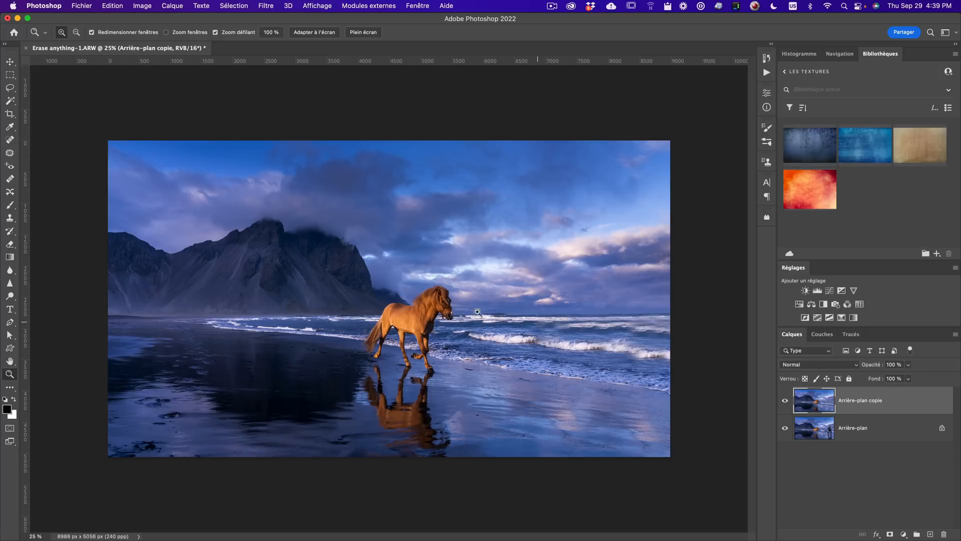
# - Zoom in on the beach right of the horse and spot-heal the small specks in the wet sand and surf
pyautogui.click(470, 416)
pyautogui.click(490, 424)
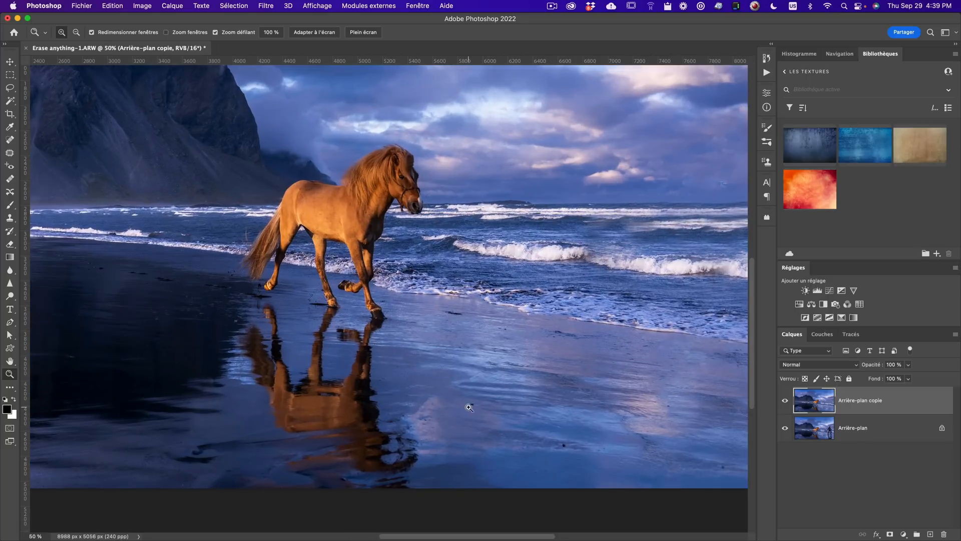
pyautogui.moveTo(614, 451); pyautogui.dragTo(476, 331)
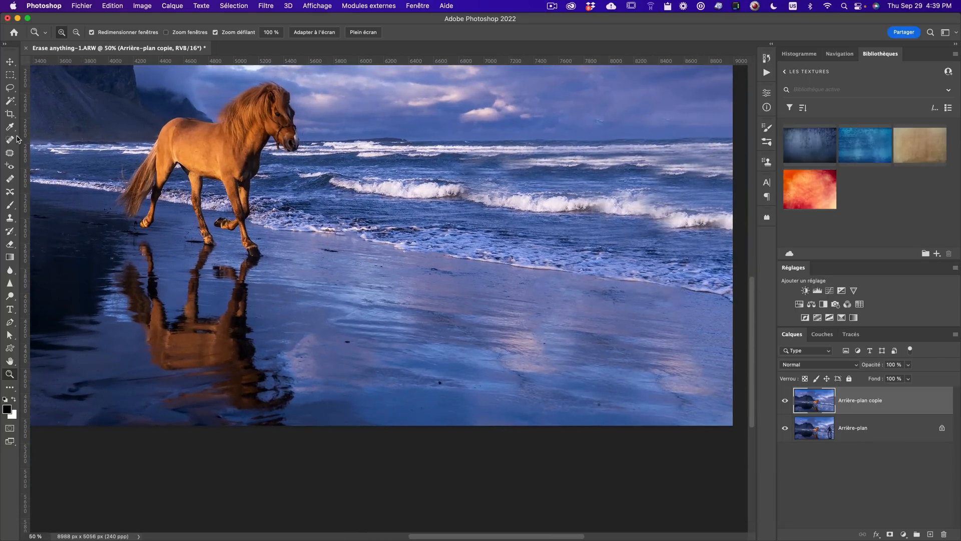
pyautogui.click(10, 140)
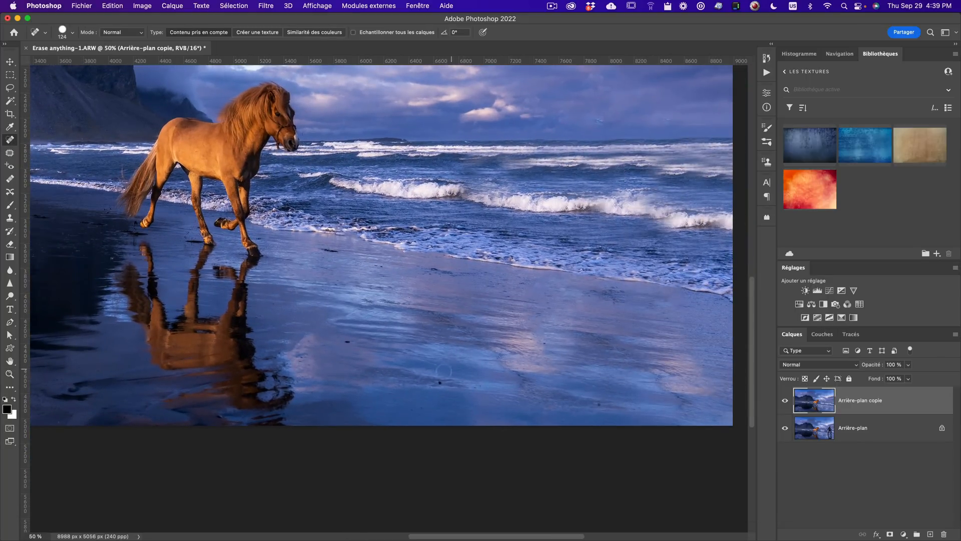
pyautogui.keyDown('ctrl'); pyautogui.keyDown('alt'); pyautogui.click(400, 356); pyautogui.keyUp('alt'); pyautogui.keyUp('ctrl')
pyautogui.click(478, 225)
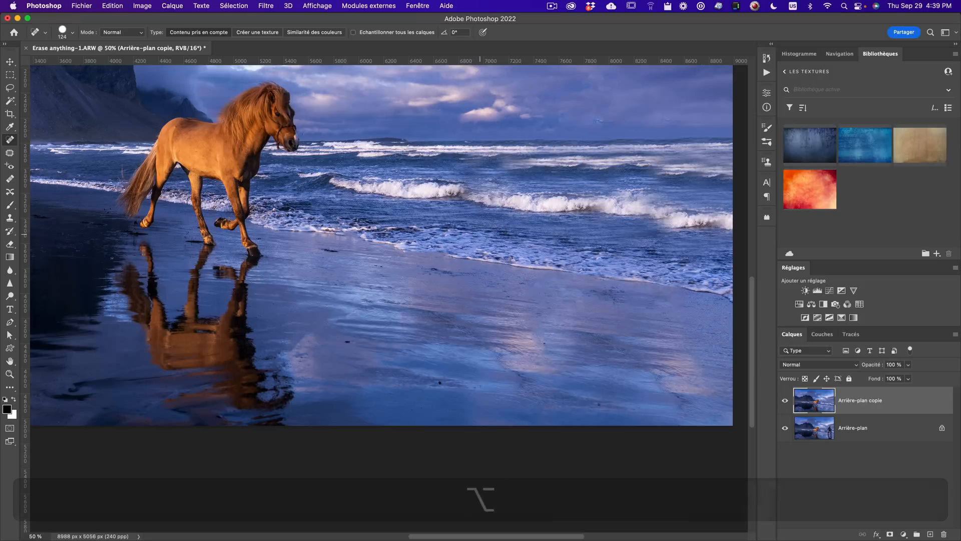
pyautogui.keyDown('ctrl'); pyautogui.keyDown('alt'); pyautogui.click(477, 299); pyautogui.keyUp('alt'); pyautogui.keyUp('ctrl')
pyautogui.moveTo(471, 301); pyautogui.dragTo(474, 300)
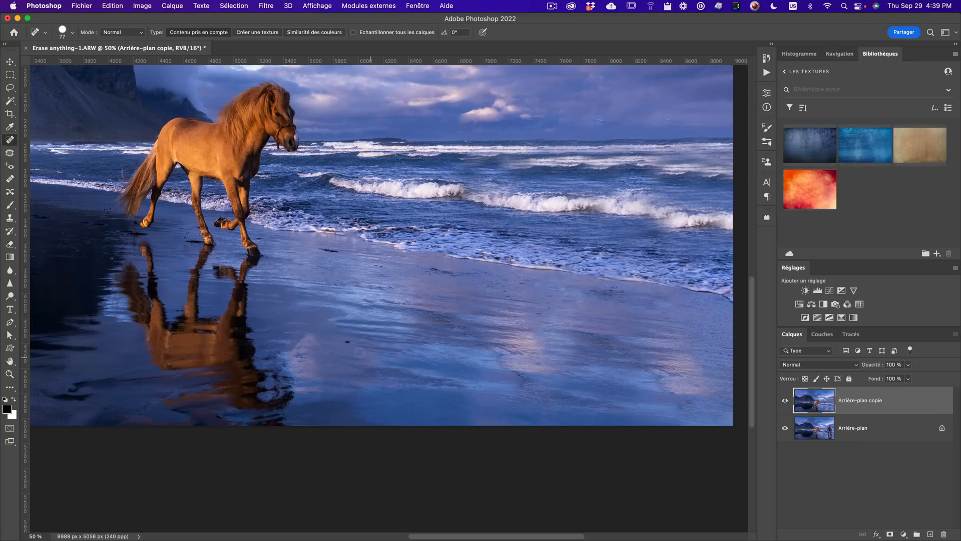
pyautogui.click(349, 342)
pyautogui.moveTo(317, 250); pyautogui.dragTo(343, 250)
pyautogui.moveTo(437, 271); pyautogui.dragTo(455, 273)
# - Review the retouched beach at several zoom levels, sampling surf with the Clone Stamp along the way
pyautogui.press('z')
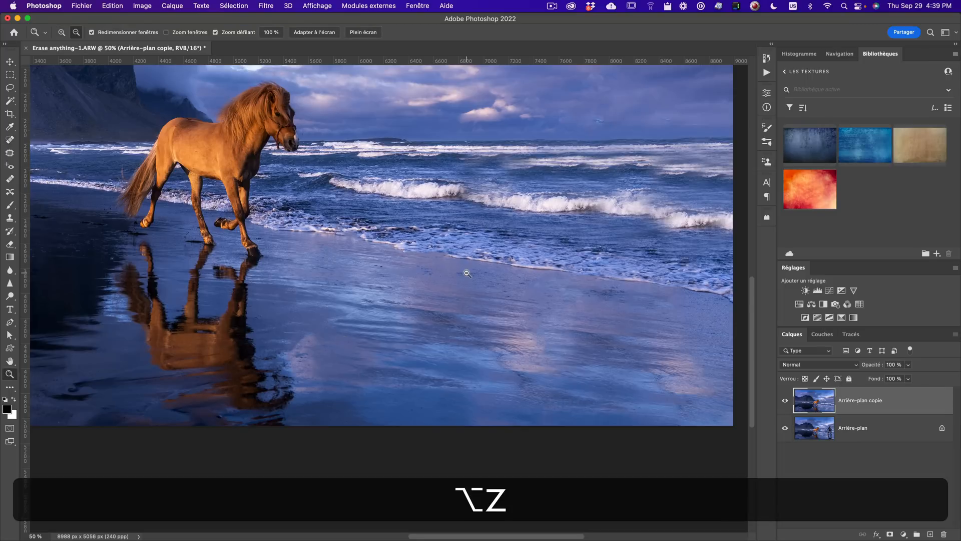
pyautogui.keyDown('alt'); pyautogui.click(465, 316); pyautogui.keyUp('alt')
pyautogui.click(535, 326)
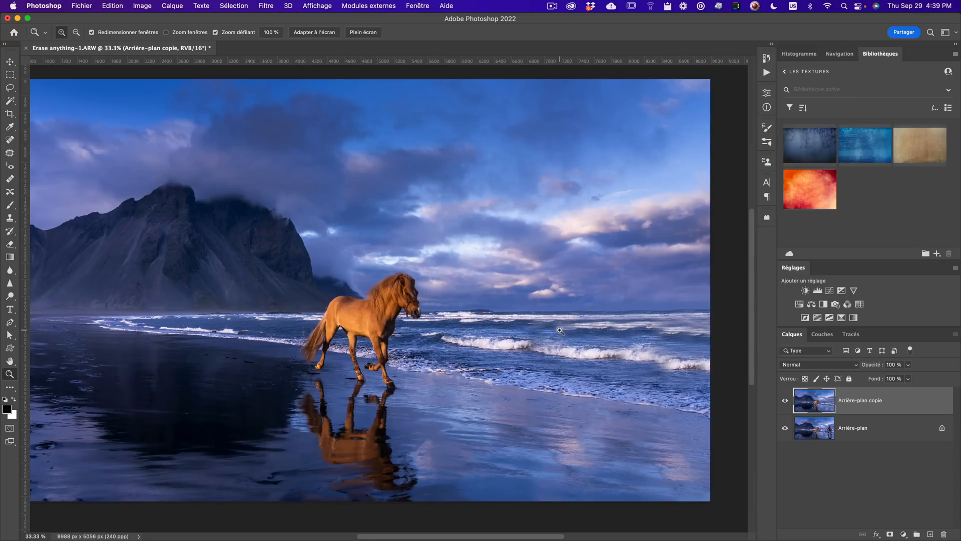
pyautogui.press('s')
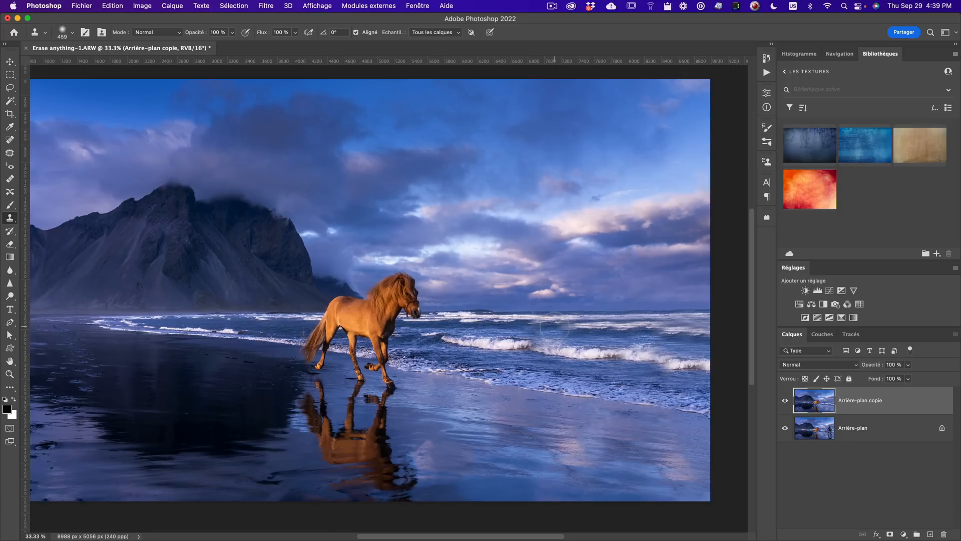
pyautogui.press('alt')
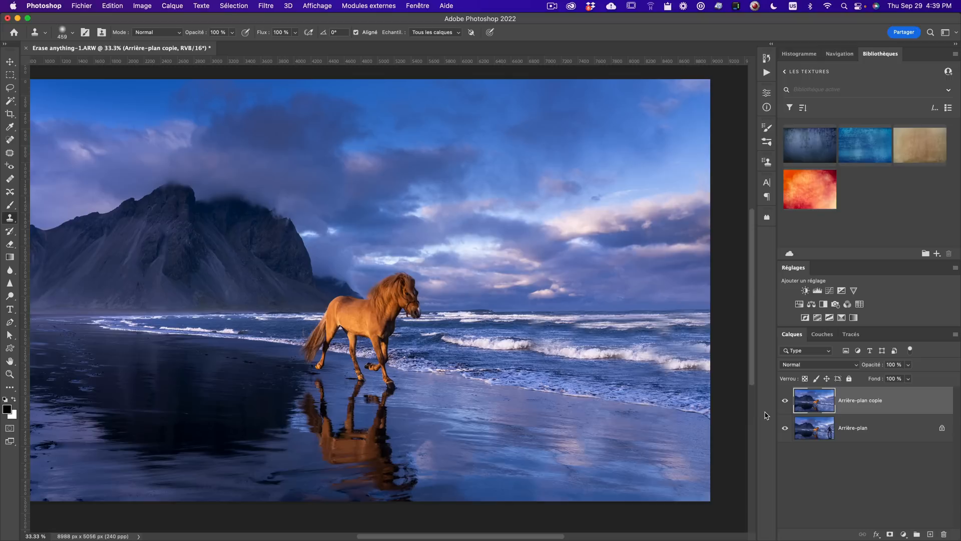
pyautogui.press('alt')
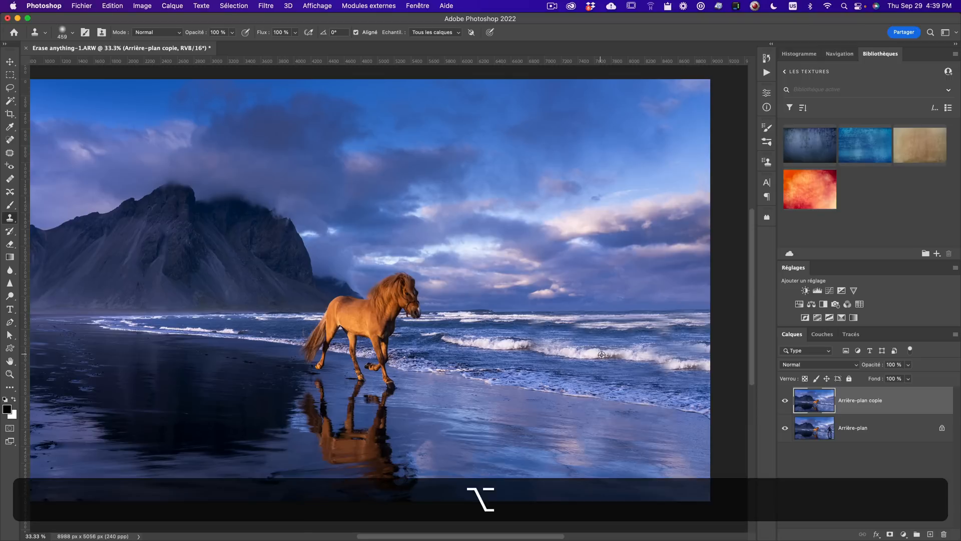
pyautogui.keyDown('alt'); pyautogui.click(560, 352); pyautogui.keyUp('alt')
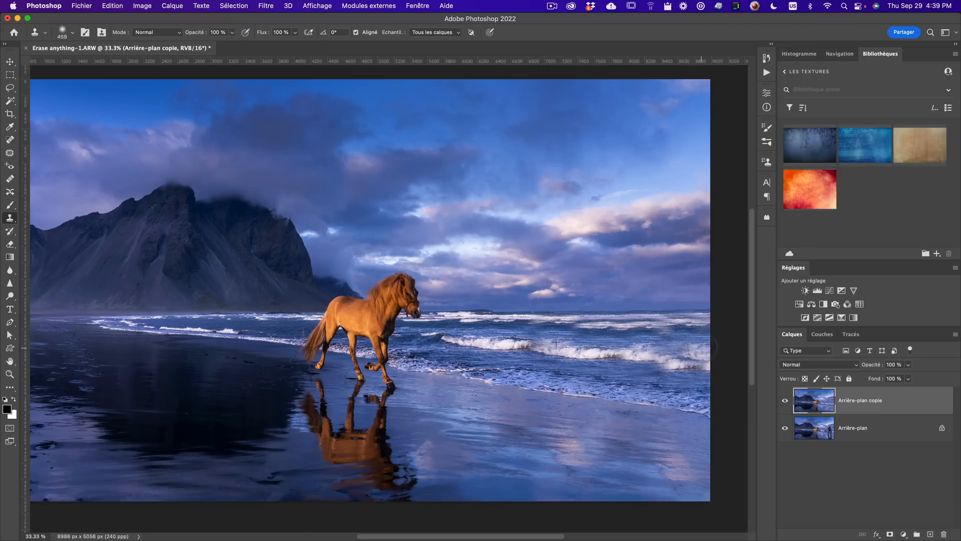
pyautogui.press('z')
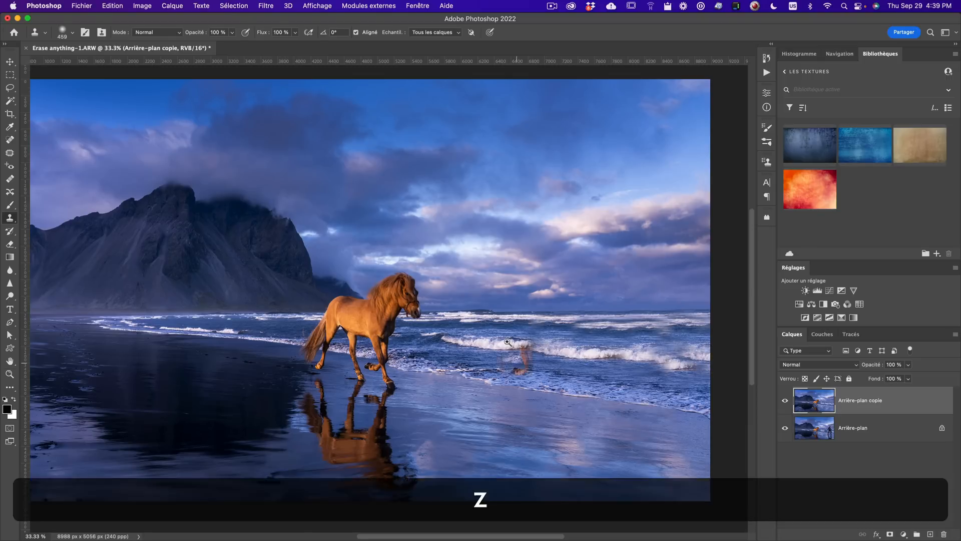
pyautogui.keyDown('alt'); pyautogui.click(508, 342); pyautogui.keyUp('alt')
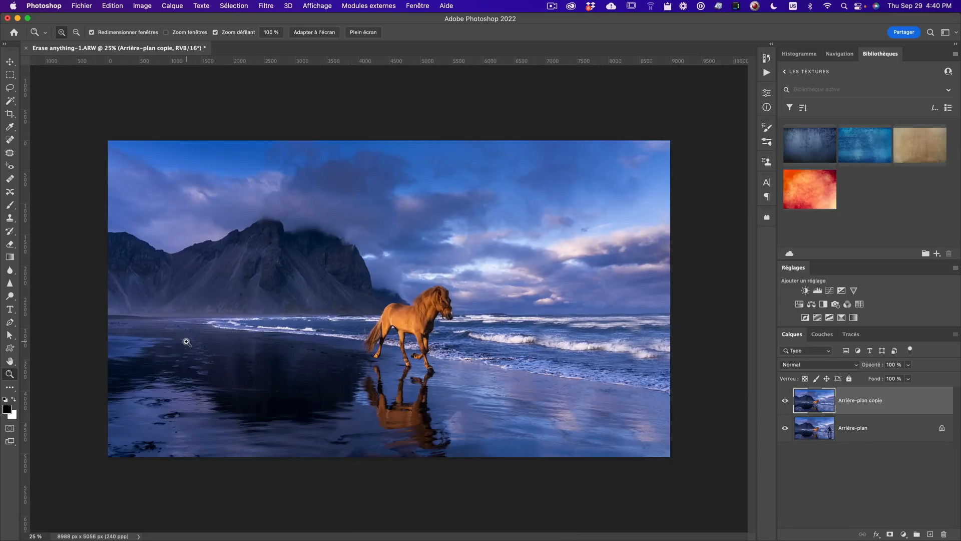
pyautogui.click(465, 366)
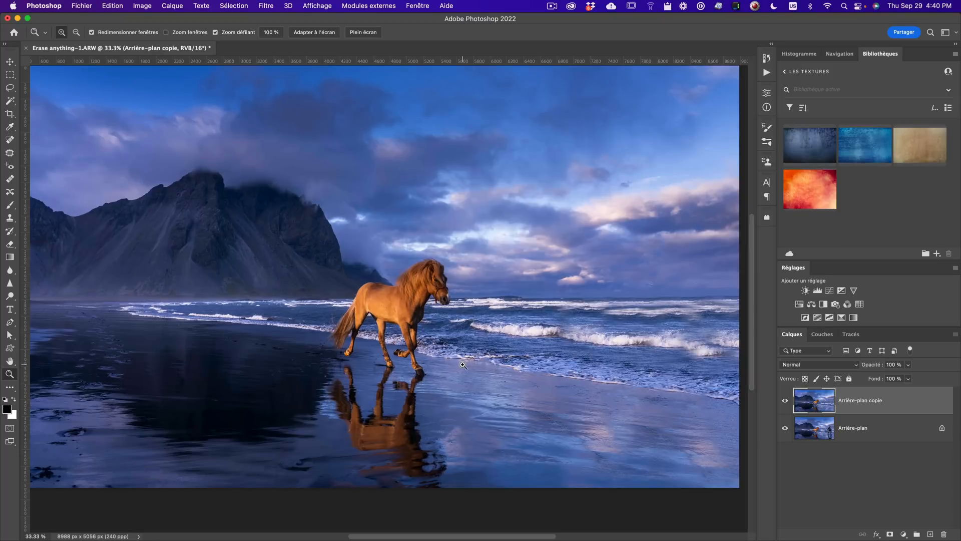
# - Close the document and save the changes
pyautogui.click(78, 7)
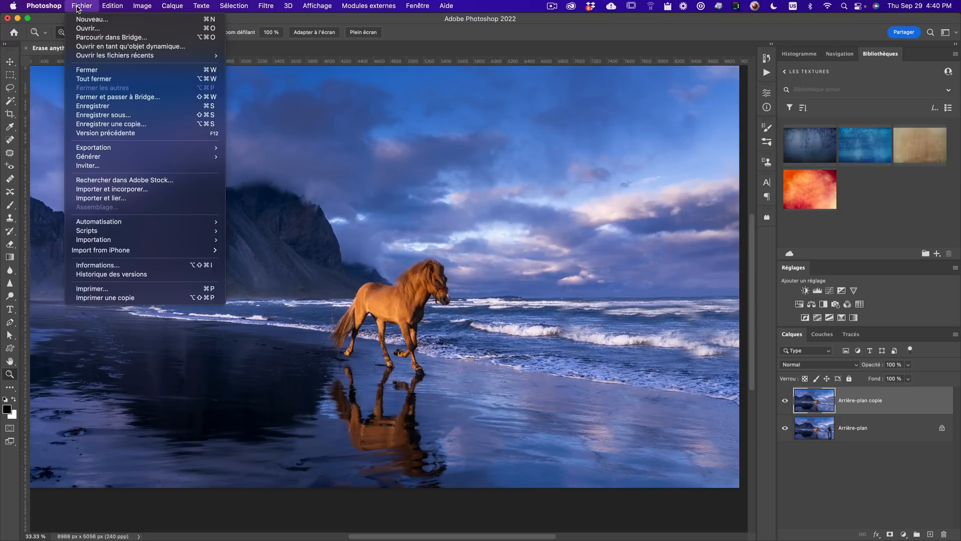
pyautogui.click(96, 68)
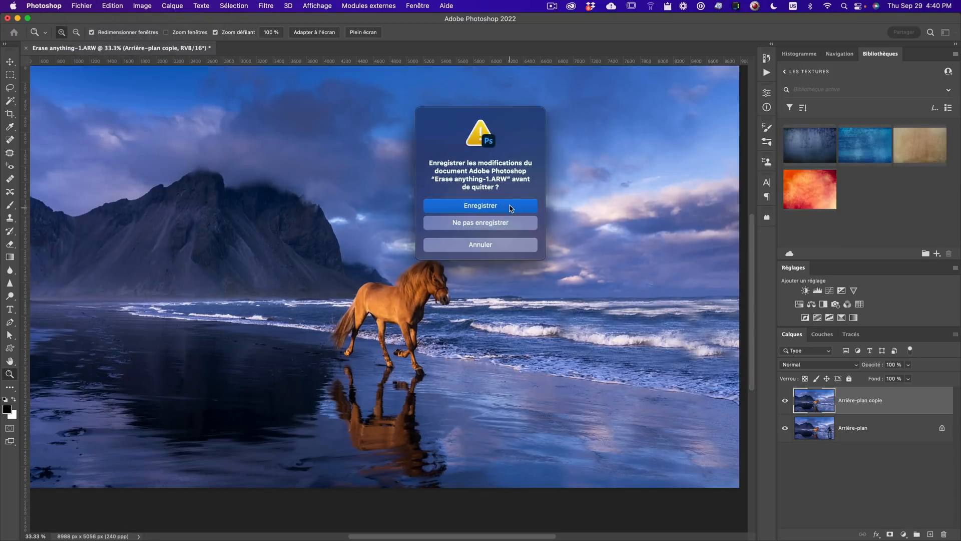
pyautogui.click(511, 206)
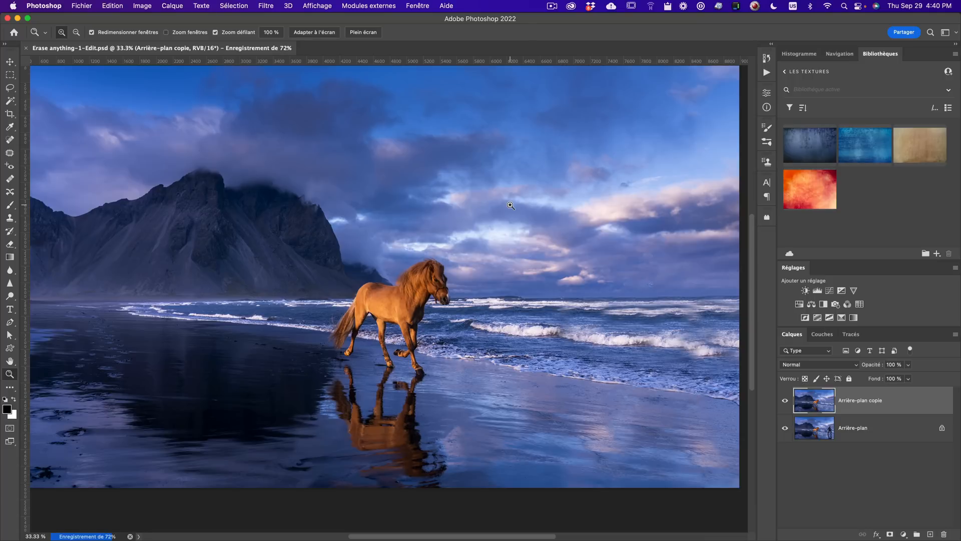
# - Switch to Lightroom Classic, select the Northern Light Blending-1 photo and toggle its capture info overlay
pyautogui.press('super+Tab')
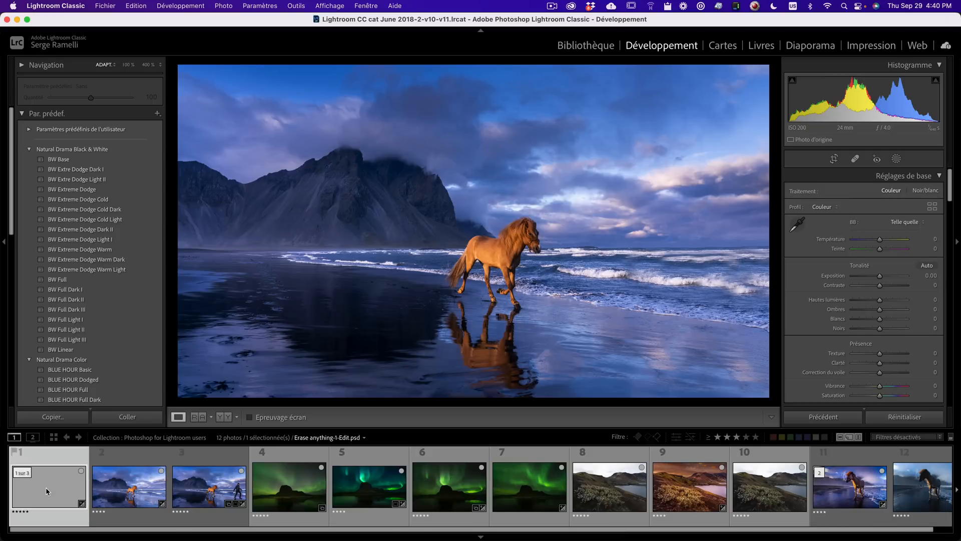
pyautogui.click(310, 472)
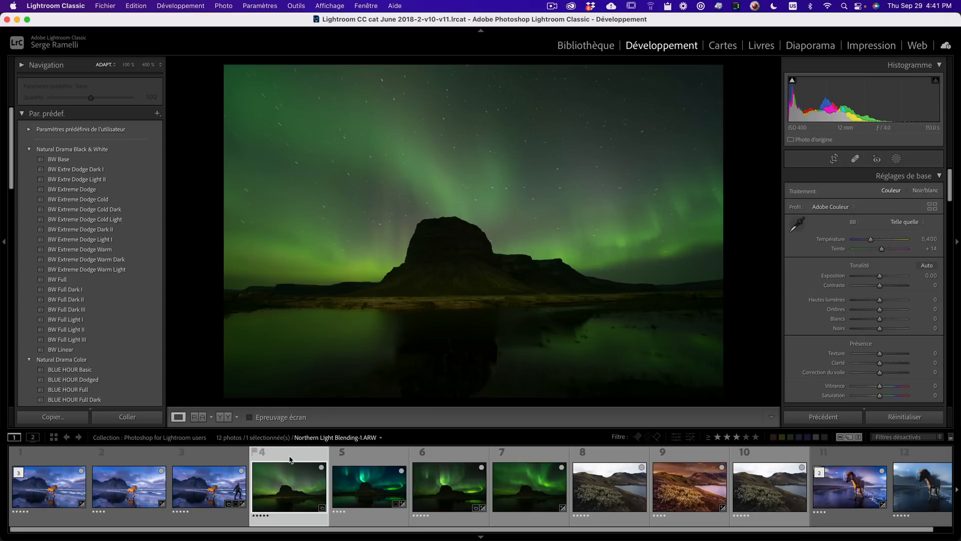
pyautogui.press('i')
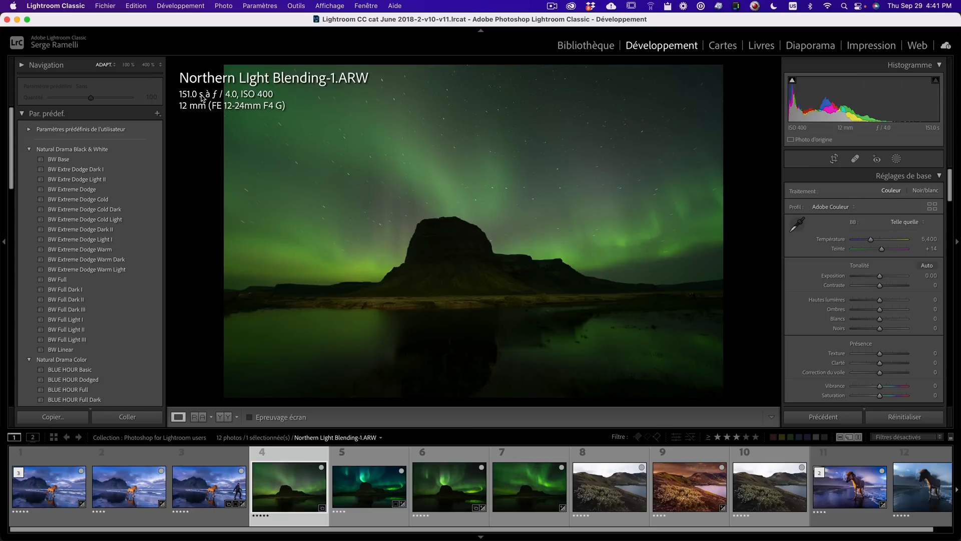
pyautogui.press('i')
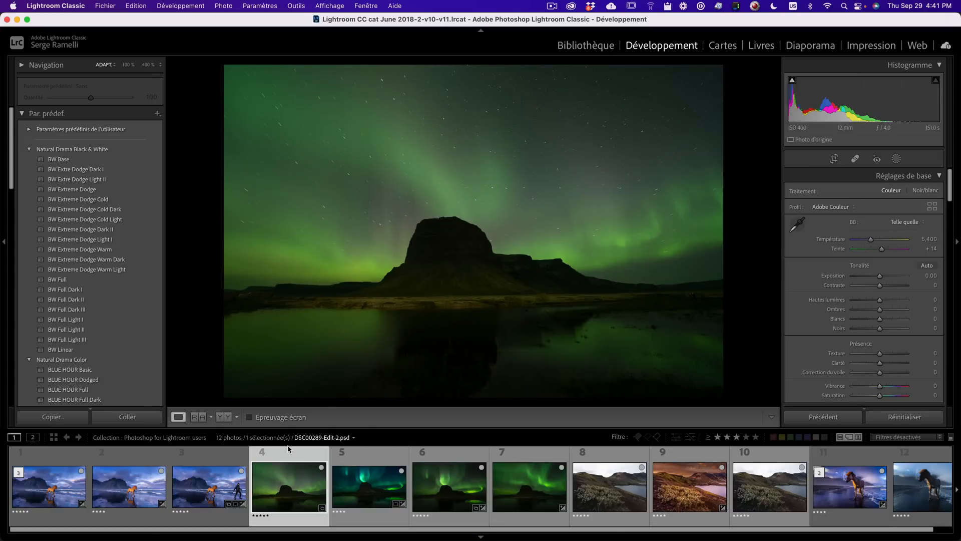
# - Zoom into the northern lights photo and examine the stars, sky and mountain detail
pyautogui.click(467, 251)
pyautogui.moveTo(516, 391); pyautogui.dragTo(607, 266)
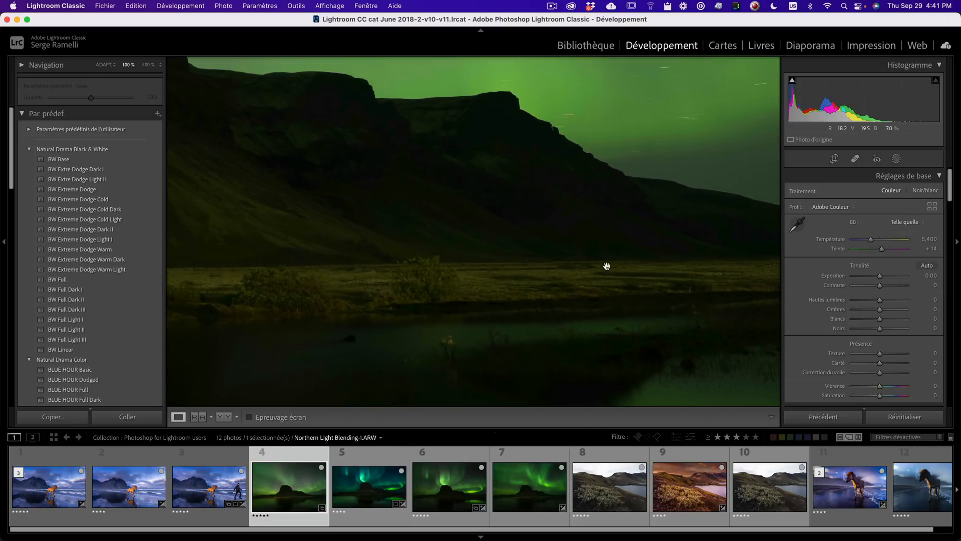
pyautogui.click(484, 202)
pyautogui.click(562, 180)
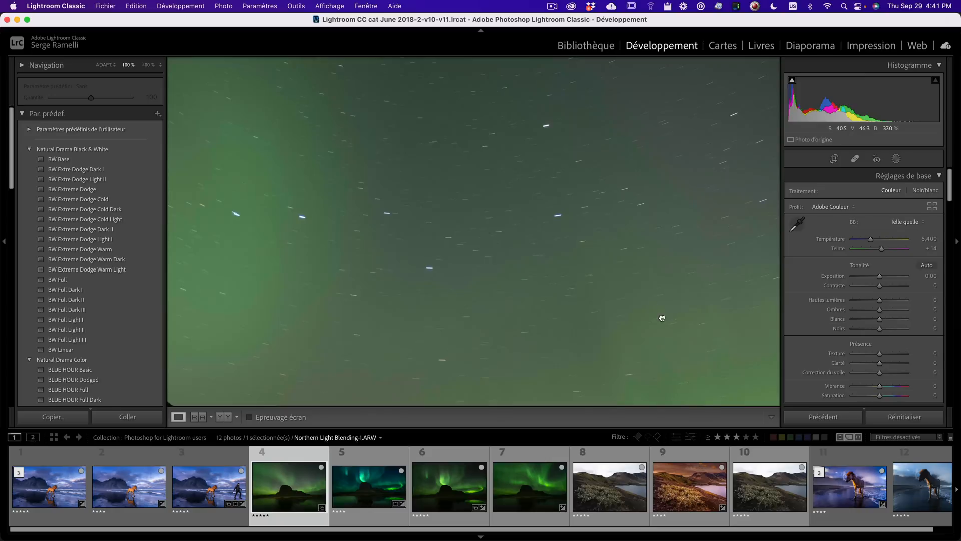
pyautogui.click(628, 244)
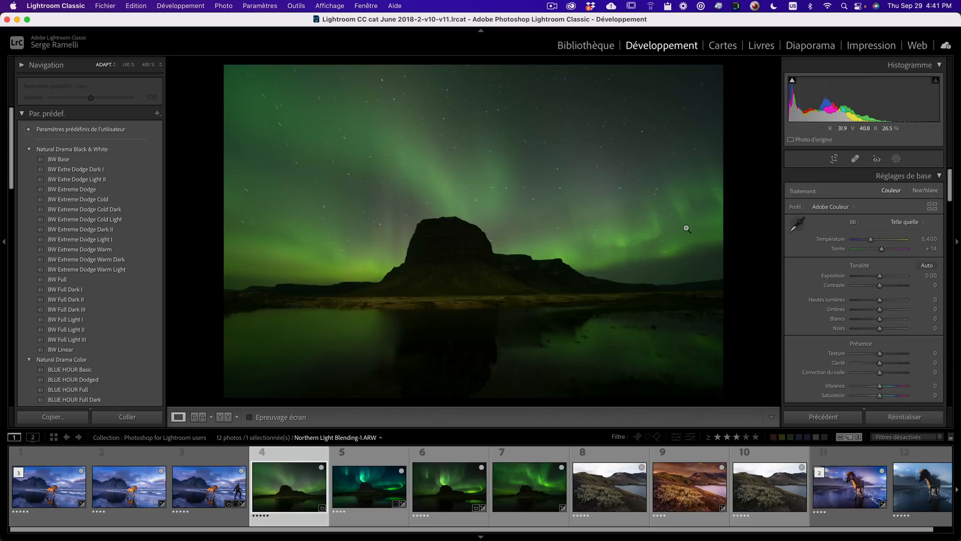
pyautogui.click(671, 215)
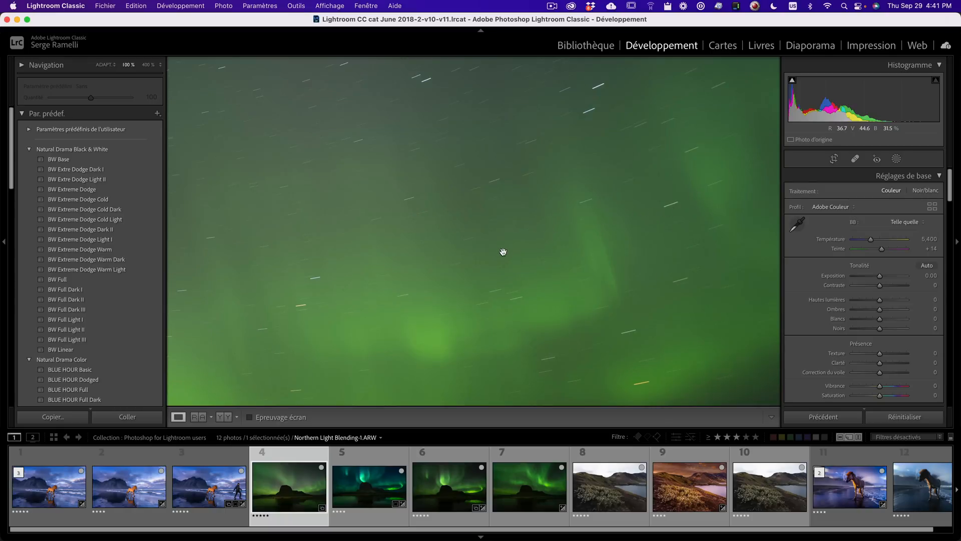
pyautogui.moveTo(503, 251)
pyautogui.mouseDown()
pyautogui.moveTo(449, 217)
pyautogui.moveTo(516, 218)
pyautogui.moveTo(618, 188)
pyautogui.moveTo(470, 187)
pyautogui.moveTo(570, 193)
pyautogui.moveTo(539, 124)
pyautogui.moveTo(539, 229)
pyautogui.moveTo(508, 248)
pyautogui.mouseUp()
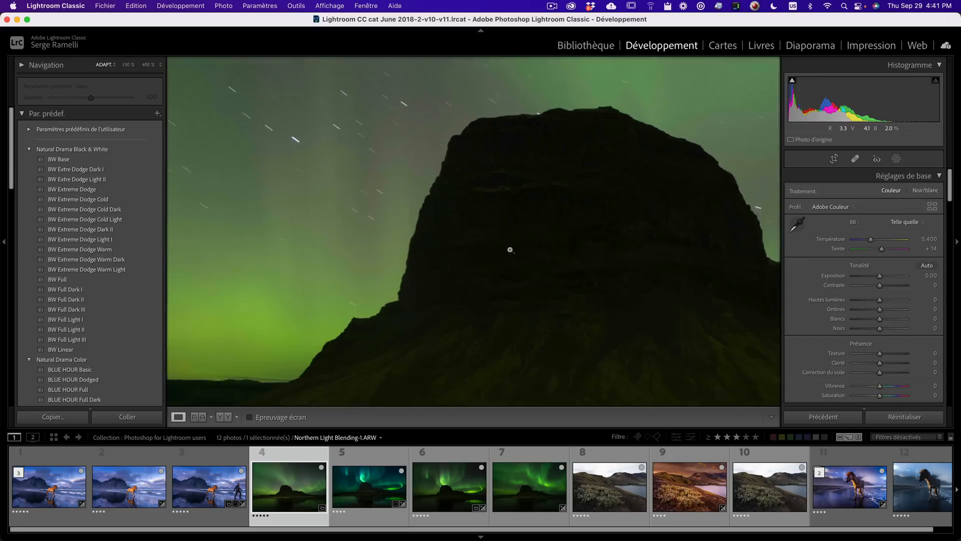
pyautogui.click(508, 249)
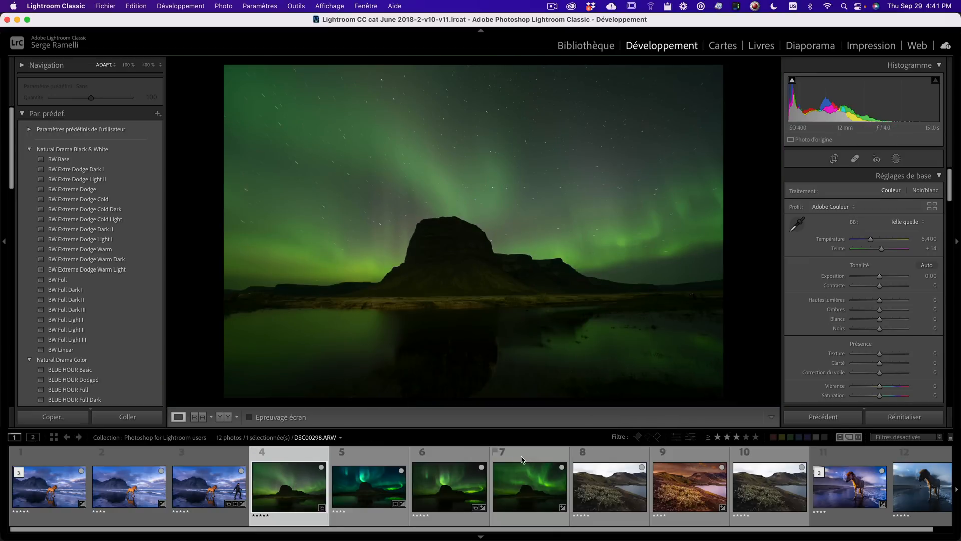
# - Compare the other northern lights exposures in the filmstrip, showing their capture info
pyautogui.click(457, 478)
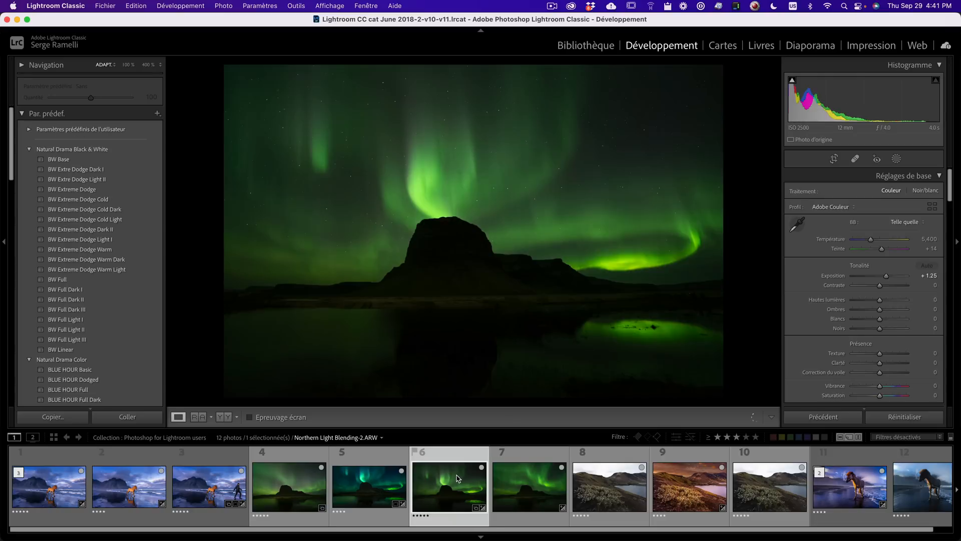
pyautogui.press('i')
pyautogui.press('i')
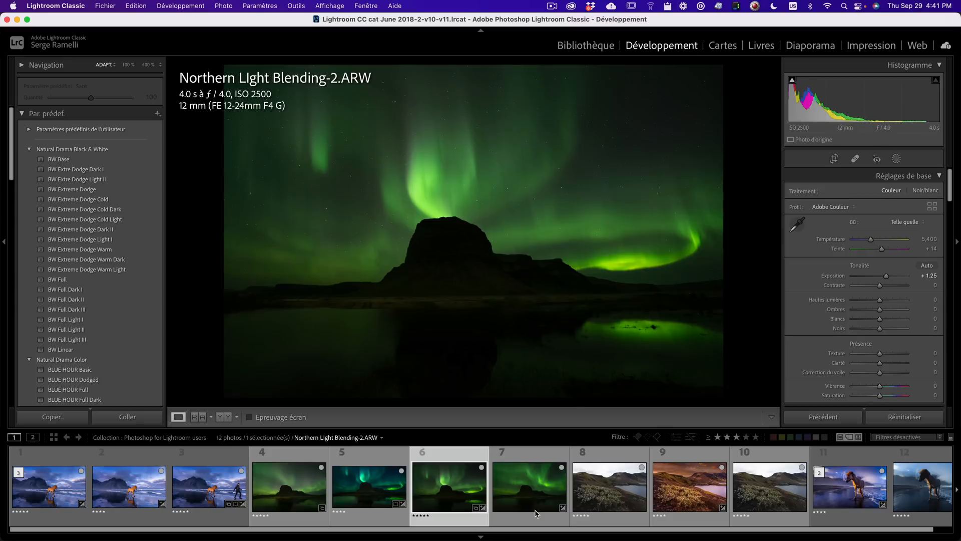
pyautogui.click(528, 490)
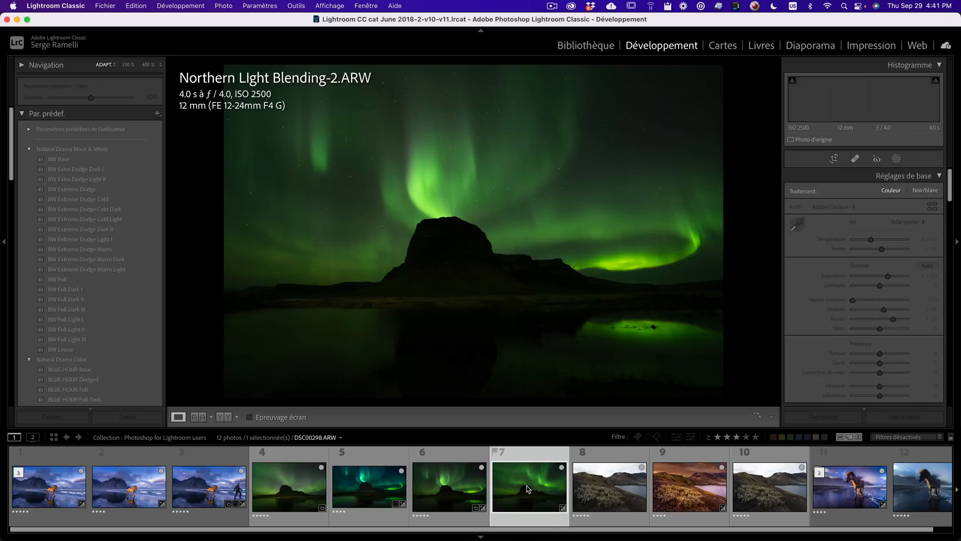
pyautogui.click(446, 488)
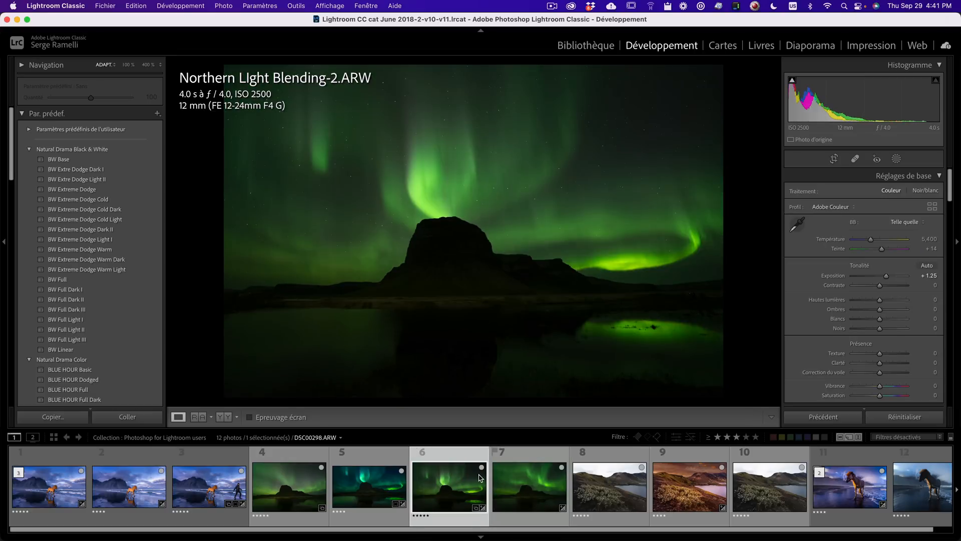
pyautogui.click(523, 483)
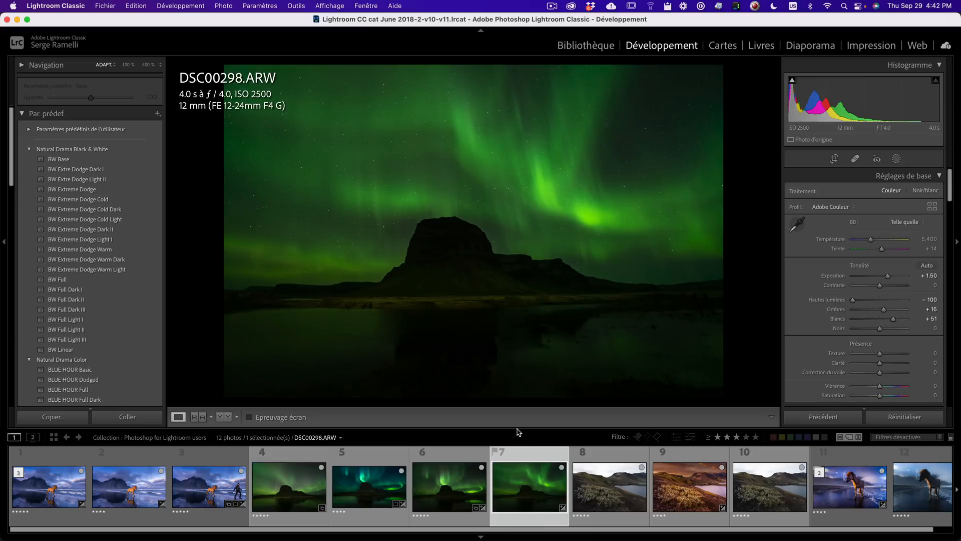
# - Select Northern Light Blending-2, zoom into the mountain and raise its Shadows to +100 to inspect the foreground
pyautogui.click(458, 486)
pyautogui.click(481, 183)
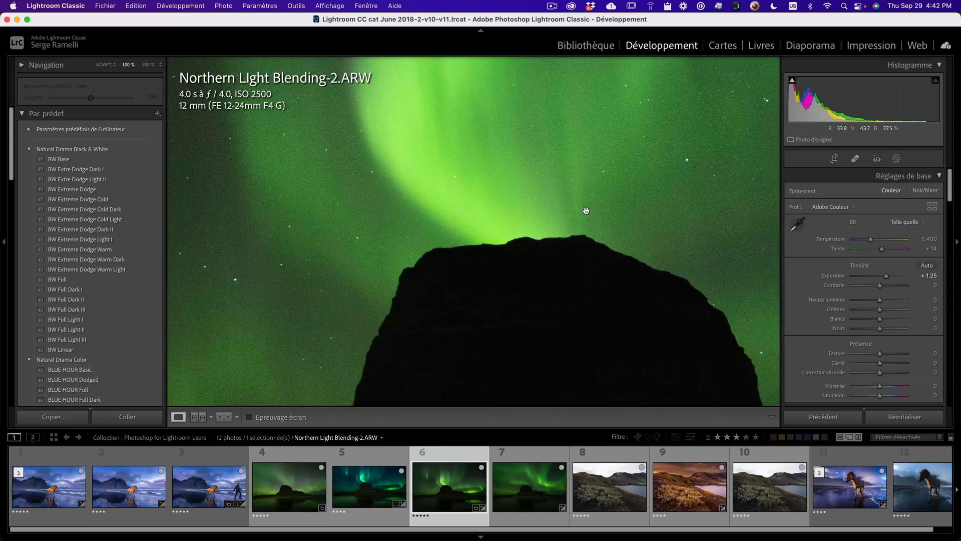
pyautogui.moveTo(588, 314); pyautogui.dragTo(584, 145)
pyautogui.moveTo(587, 255); pyautogui.dragTo(556, 145)
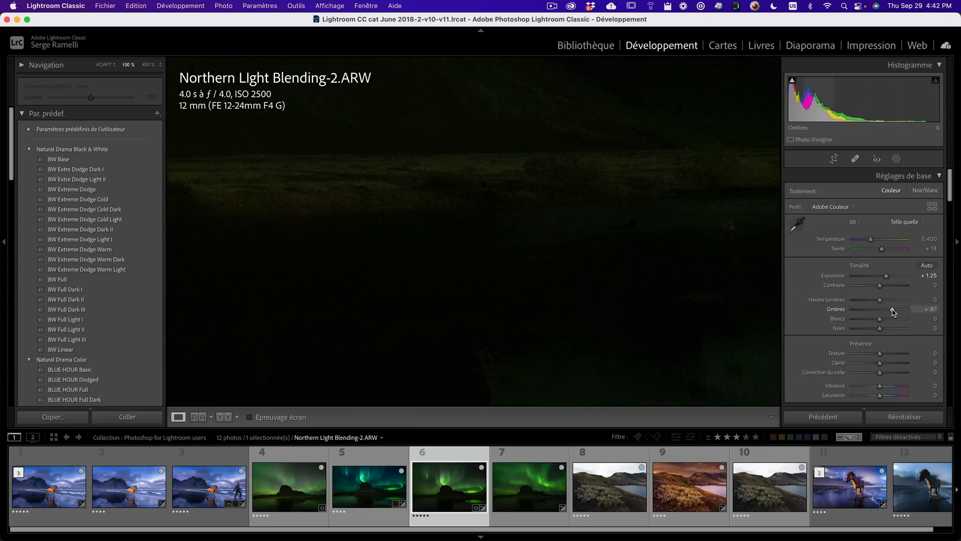
pyautogui.moveTo(880, 309); pyautogui.dragTo(908, 308)
pyautogui.moveTo(545, 209); pyautogui.dragTo(480, 308)
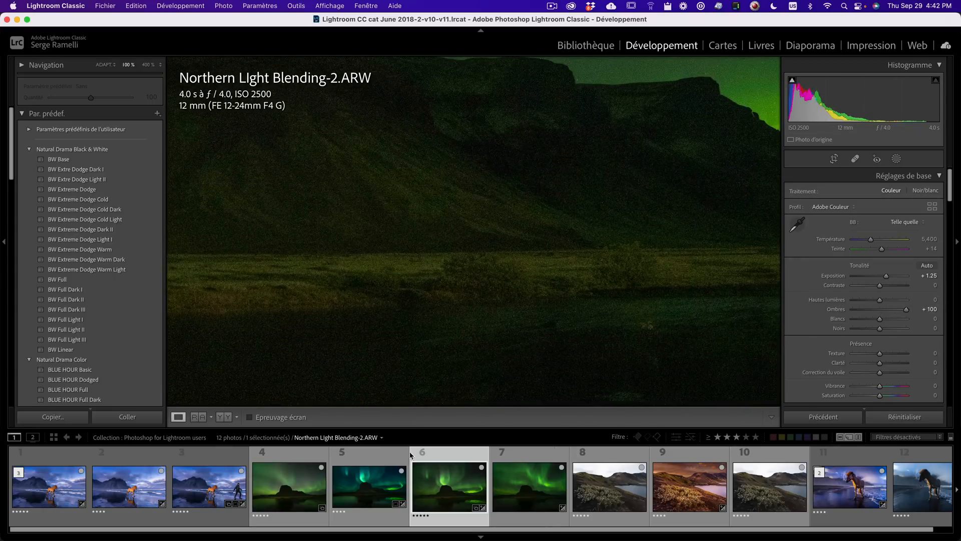
# - Select Northern Light Blending-1, raise its Shadows to +100 to inspect the foreground, then return them to 0
pyautogui.click(306, 493)
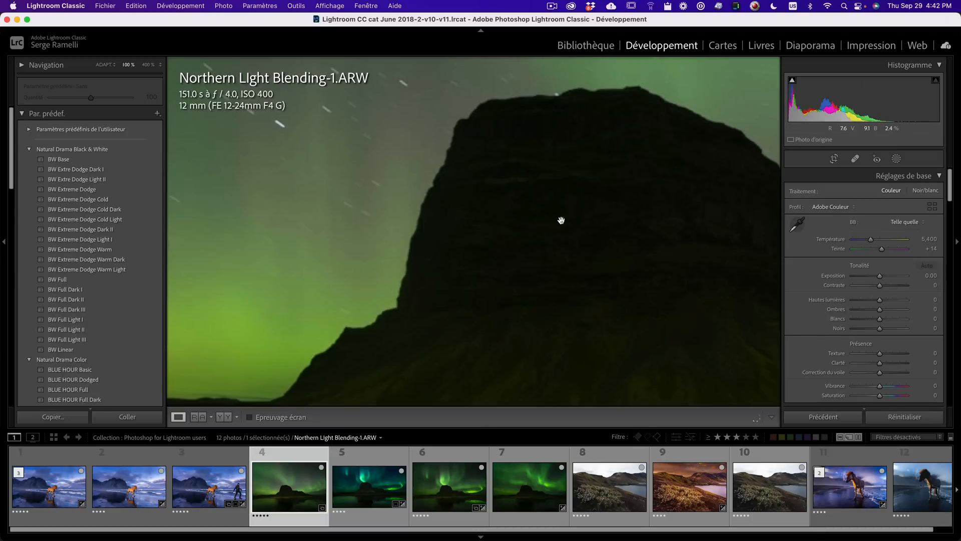
pyautogui.moveTo(891, 311); pyautogui.dragTo(909, 312)
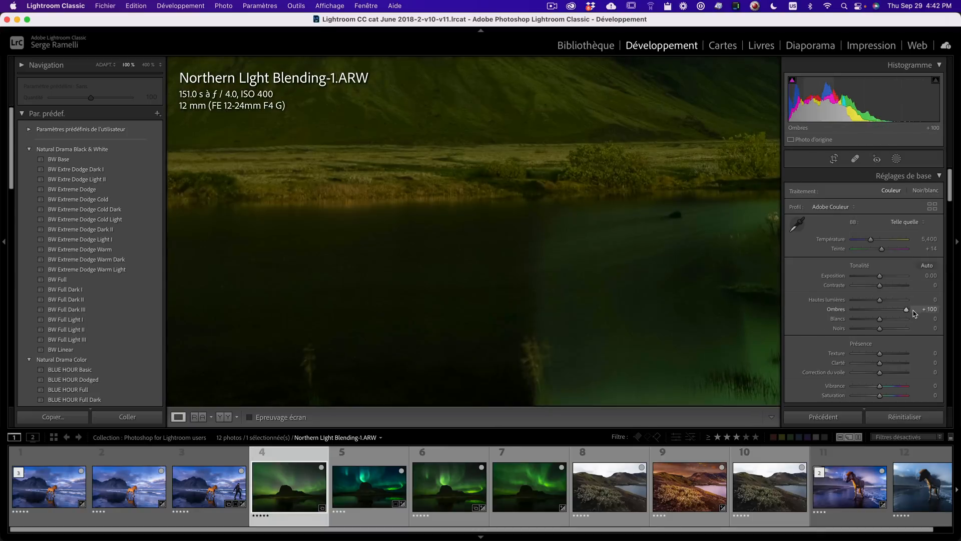
pyautogui.moveTo(471, 98); pyautogui.dragTo(536, 205)
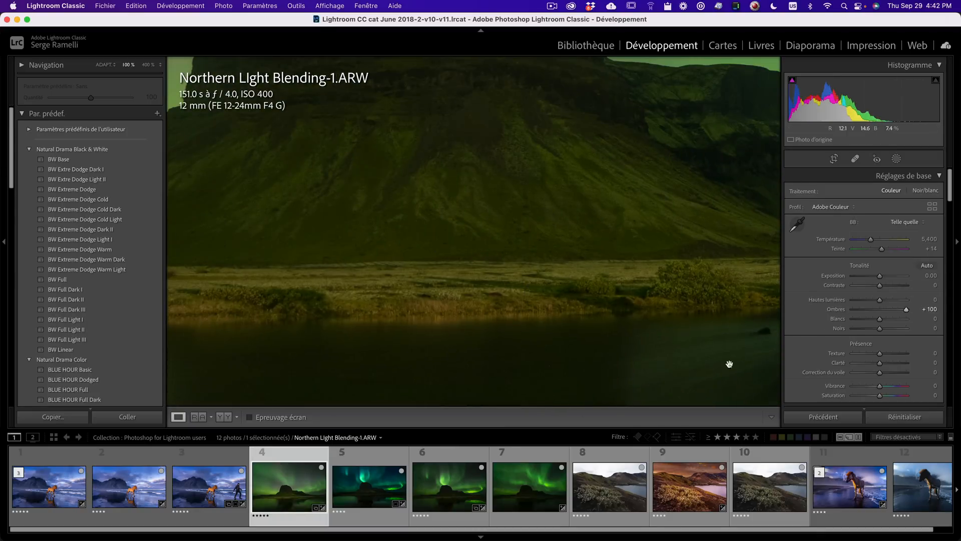
pyautogui.moveTo(906, 309); pyautogui.dragTo(881, 310)
pyautogui.click(370, 187)
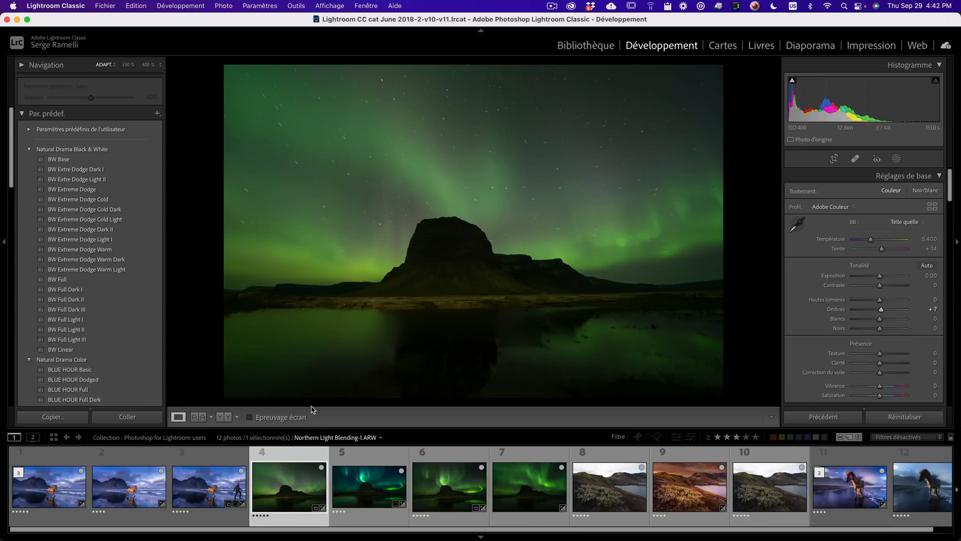
# - Reset Northern Light Blending-1 and set its white balance to Temperature 3,911 and Tint +27
pyautogui.click(919, 416)
pyautogui.moveTo(872, 243)
pyautogui.mouseDown()
pyautogui.moveTo(864, 247)
pyautogui.moveTo(886, 251)
pyautogui.mouseUp()
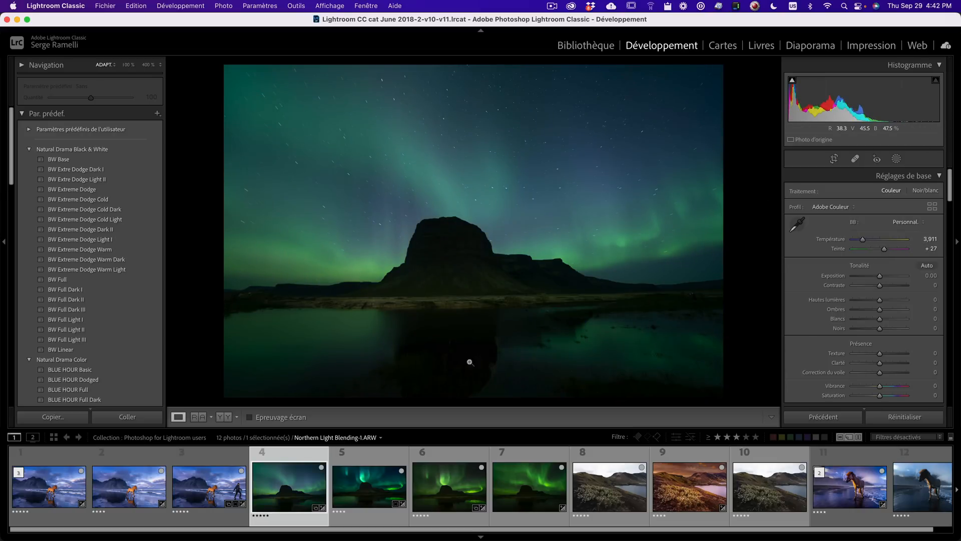
pyautogui.click(483, 215)
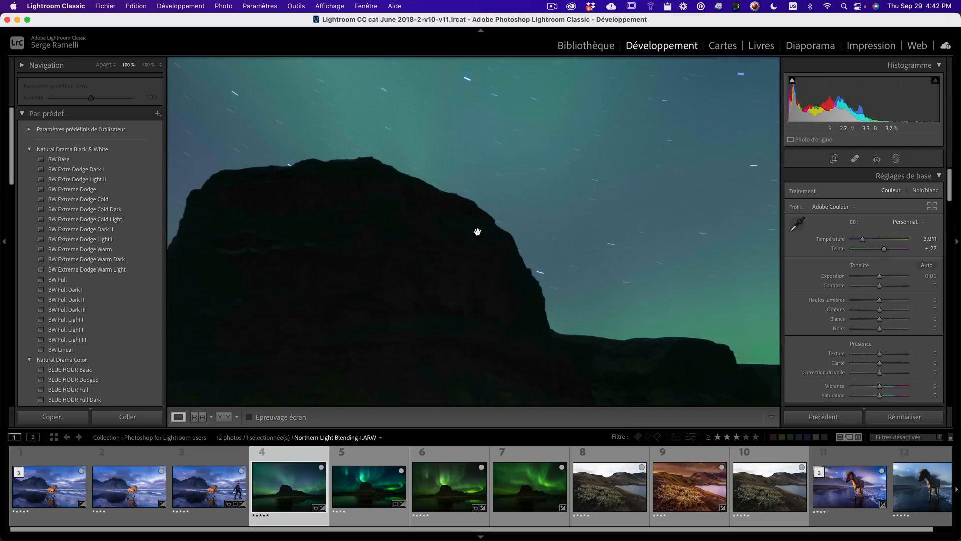
pyautogui.moveTo(474, 280); pyautogui.dragTo(495, 156)
pyautogui.moveTo(467, 300); pyautogui.dragTo(503, 157)
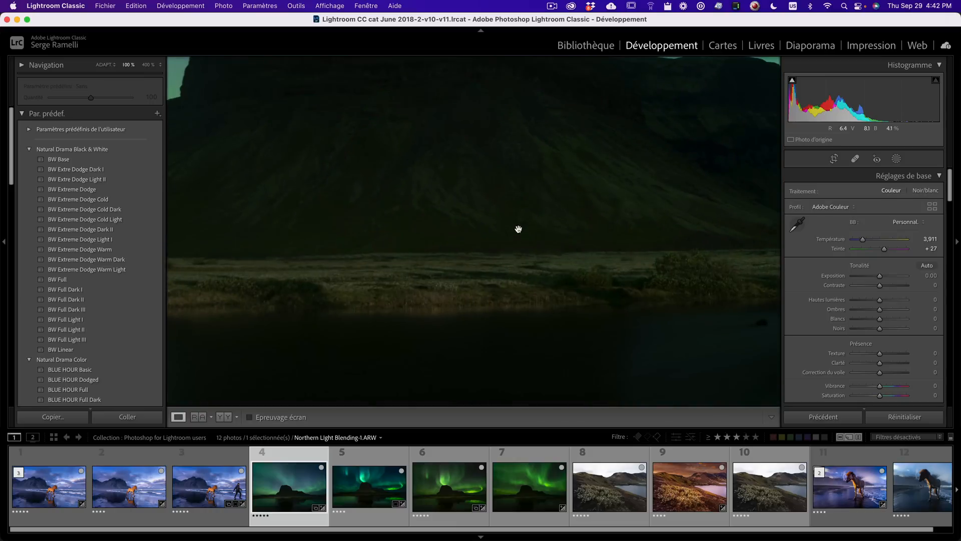
pyautogui.click(557, 210)
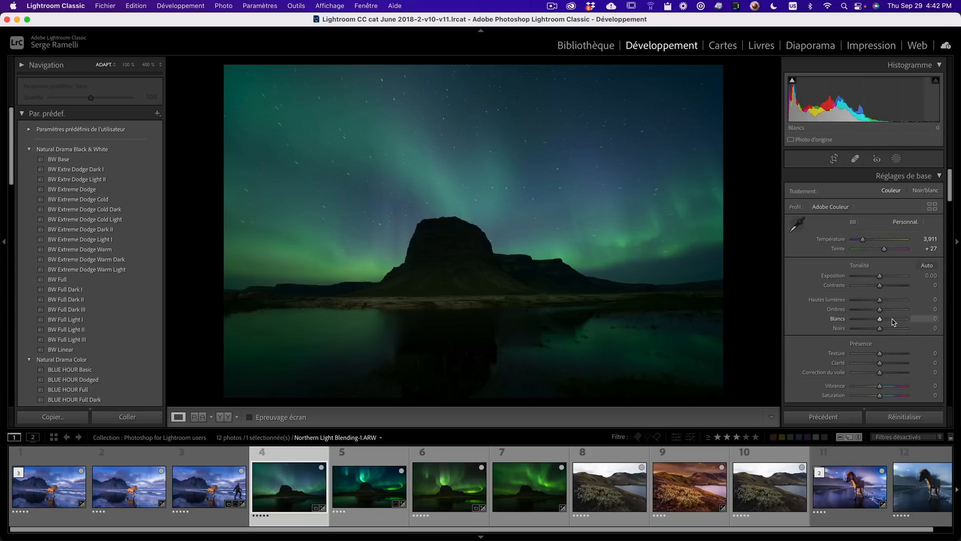
# - Set Luminance noise reduction to 20 and sharpening Amount to 81 on Northern Light Blending-1
pyautogui.scroll(-5, 891, 325)
pyautogui.scroll(-10, 892, 324)
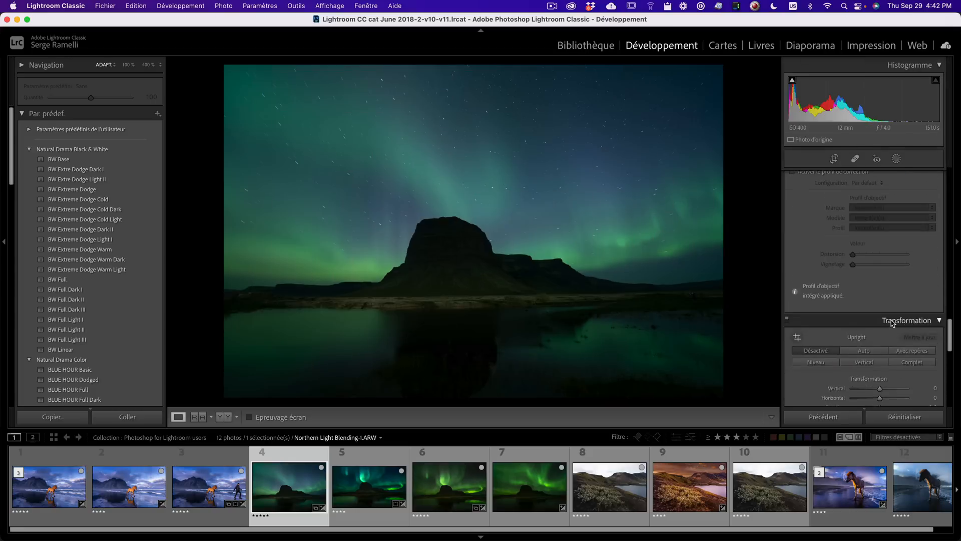
pyautogui.click(431, 286)
pyautogui.moveTo(431, 286); pyautogui.dragTo(560, 326)
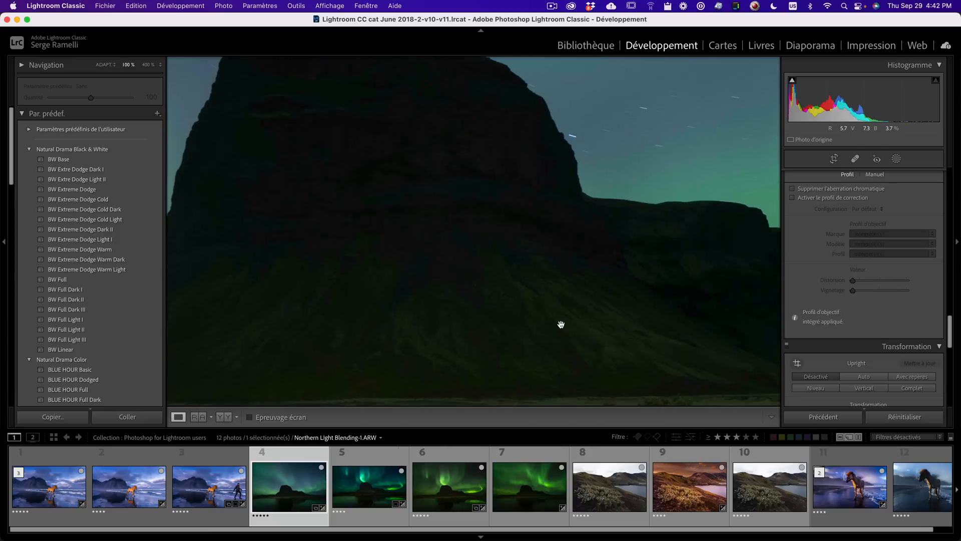
pyautogui.scroll(3, 901, 297)
pyautogui.scroll(5, 901, 297)
pyautogui.scroll(-10, 903, 299)
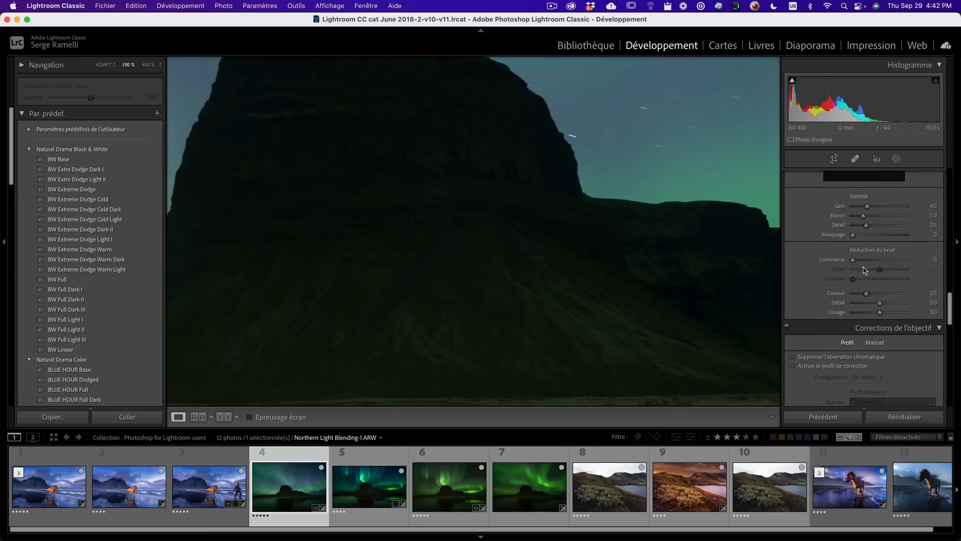
pyautogui.moveTo(853, 260); pyautogui.dragTo(867, 264)
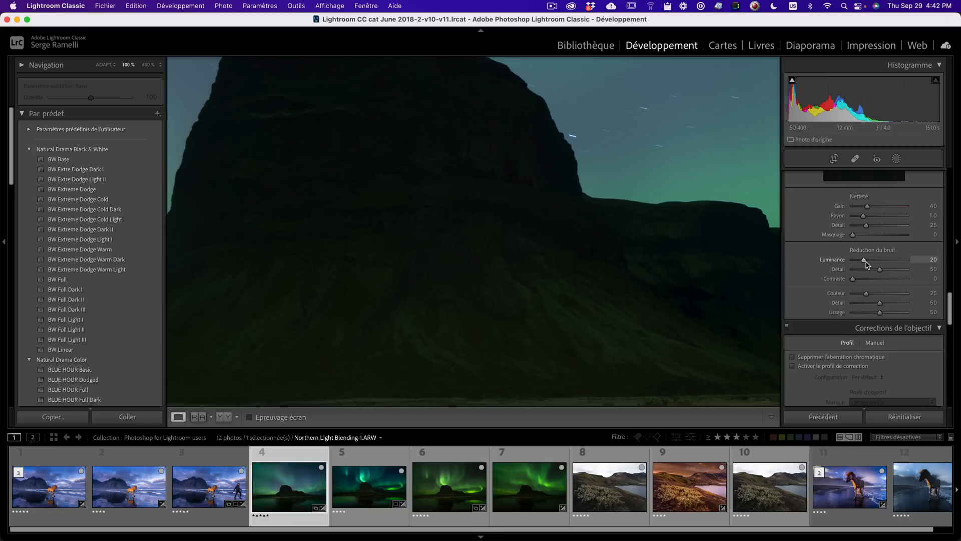
pyautogui.moveTo(868, 209); pyautogui.dragTo(882, 208)
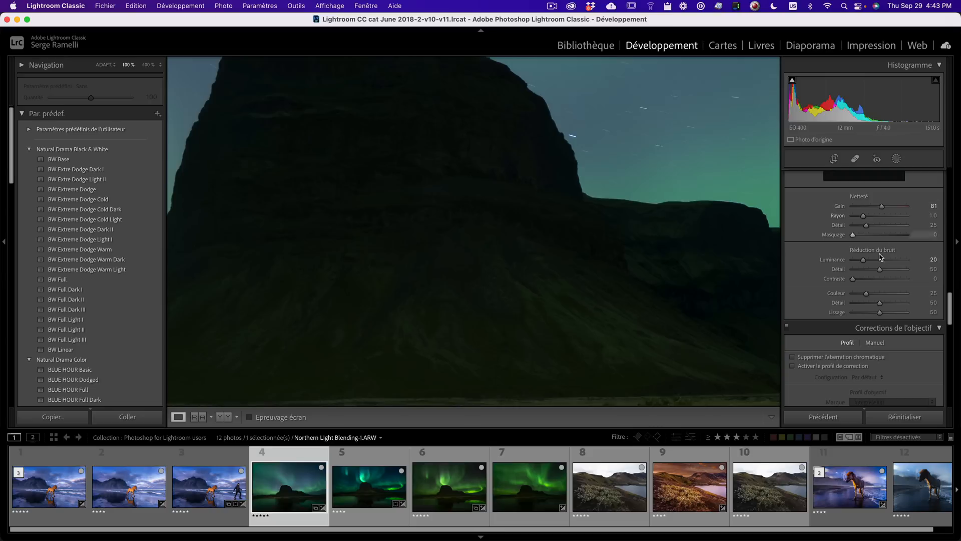
pyautogui.click(467, 307)
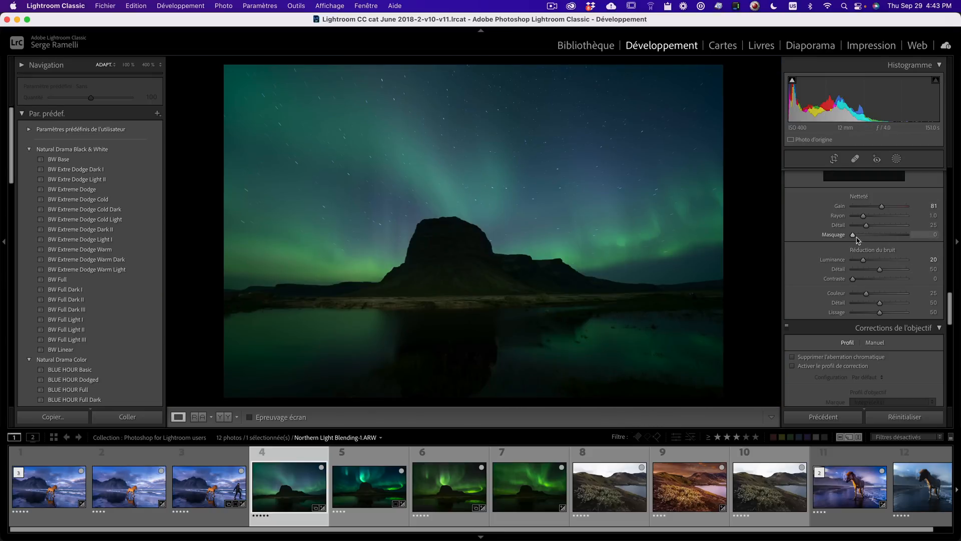
# - Set the sharpening Masking to 23 while previewing the mask
pyautogui.moveTo(853, 235); pyautogui.dragTo(877, 238)
pyautogui.moveTo(877, 237); pyautogui.dragTo(868, 240)
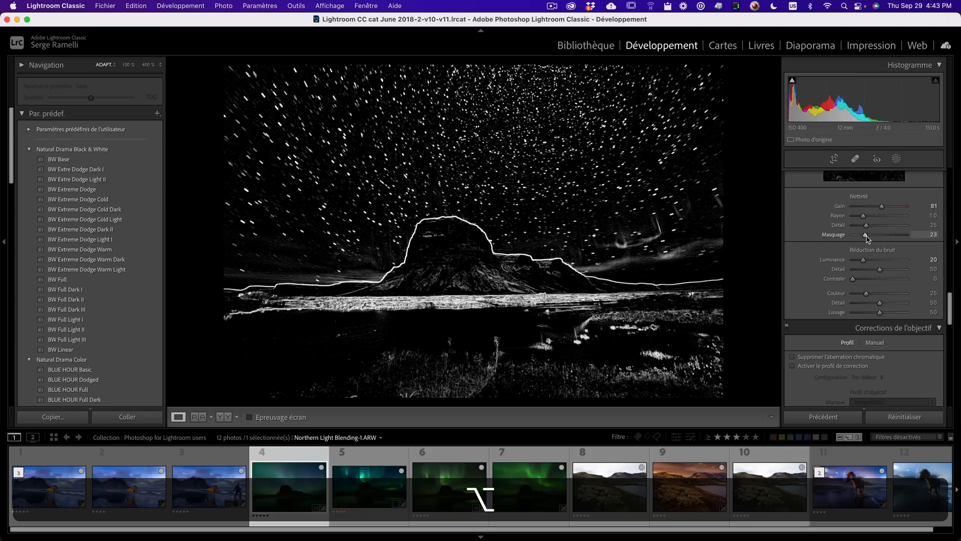
pyautogui.moveTo(867, 239); pyautogui.dragTo(868, 239)
pyautogui.click(575, 232)
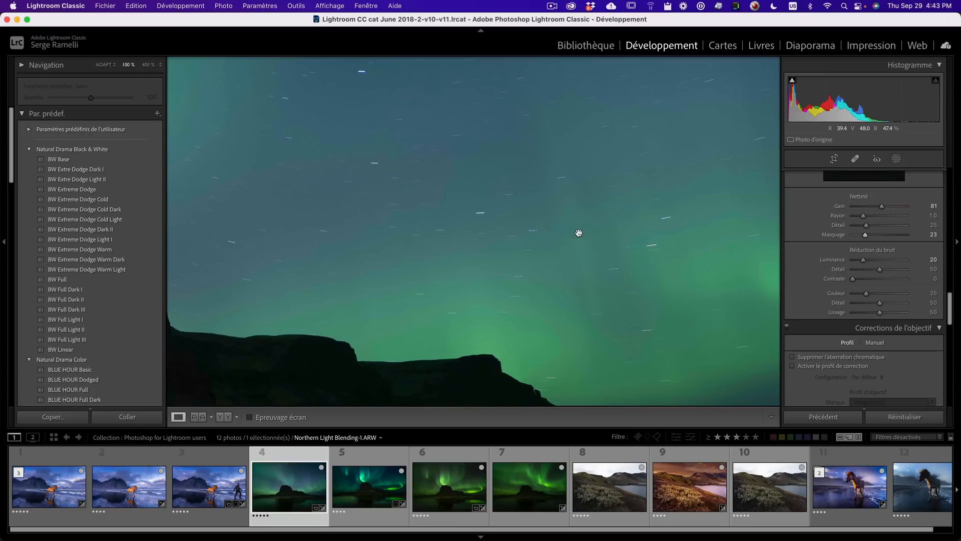
pyautogui.moveTo(527, 312); pyautogui.dragTo(678, 125)
pyautogui.moveTo(609, 251); pyautogui.dragTo(672, 207)
pyautogui.moveTo(295, 256); pyautogui.dragTo(535, 221)
pyautogui.click(534, 220)
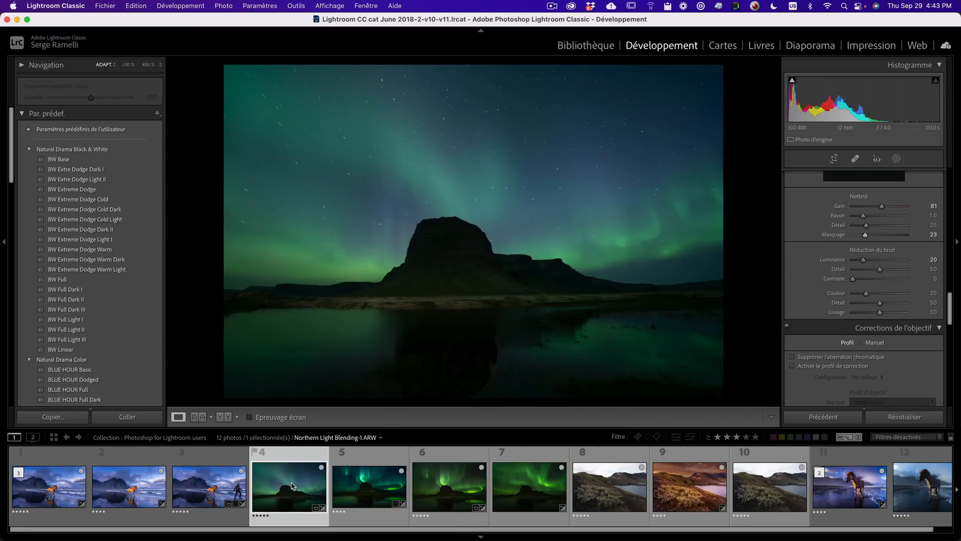
# - Copy only the White Balance and Detail settings from Northern Light Blending-1
pyautogui.press('shift+super+c')
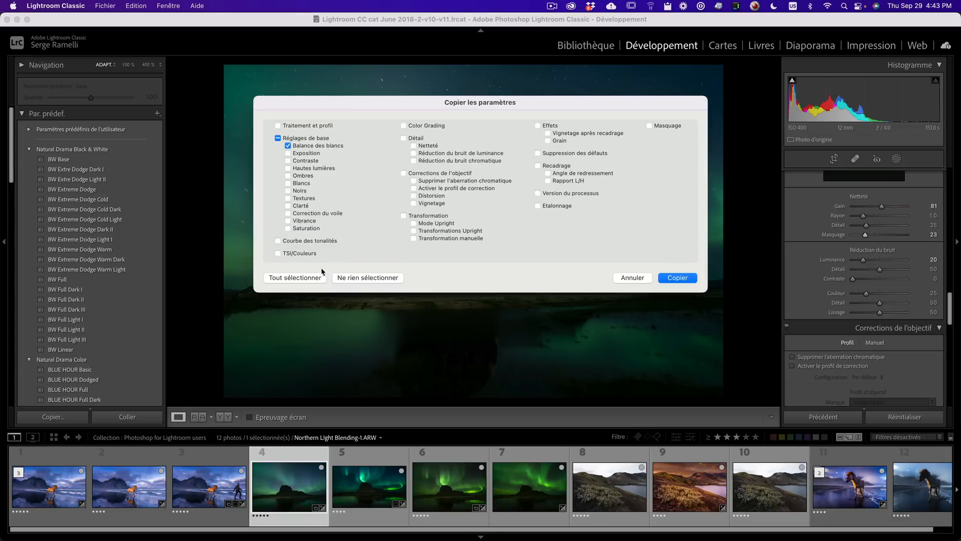
pyautogui.click(300, 278)
pyautogui.click(361, 279)
pyautogui.click(306, 146)
pyautogui.click(411, 139)
pyautogui.click(694, 278)
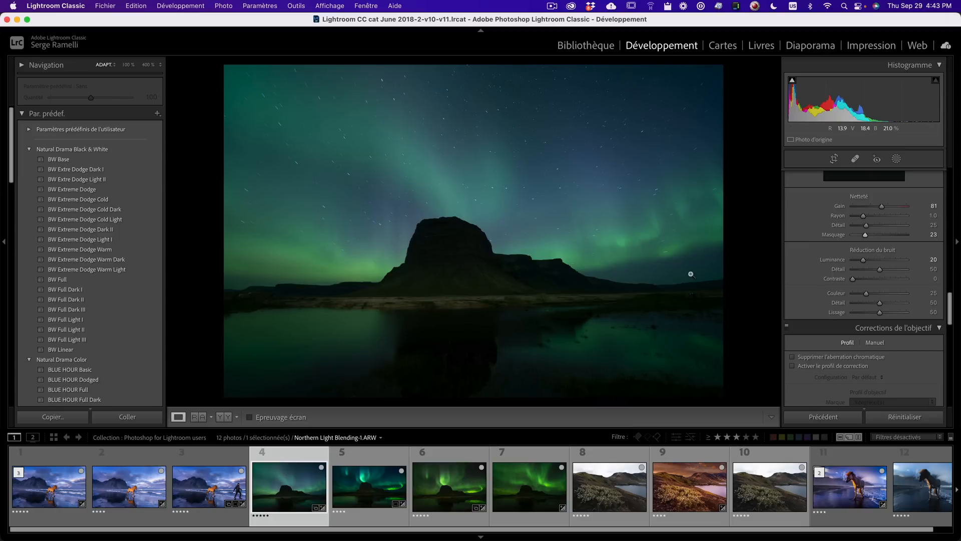
# - Reset Northern Light Blending-2 and paste the copied settings onto it
pyautogui.click(471, 455)
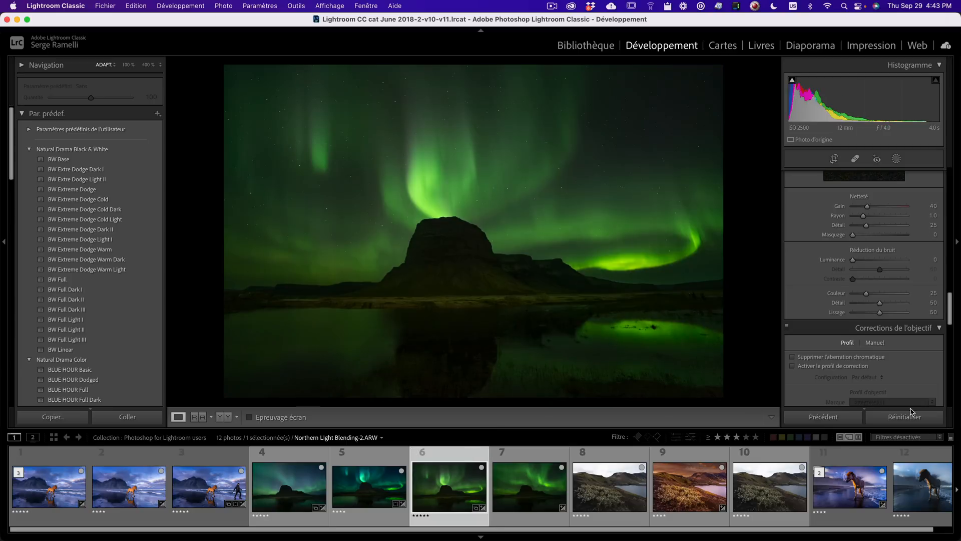
pyautogui.click(911, 417)
pyautogui.press('super+v')
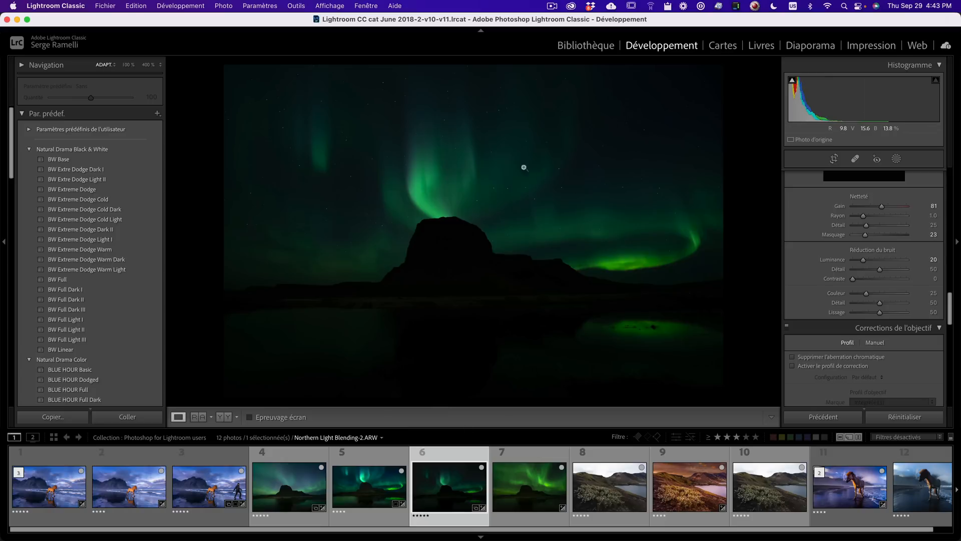
# - Set Northern Light Blending-2's Shadows to +66, Whites to +42 and Exposure to +0.80
pyautogui.scroll(15, 811, 301)
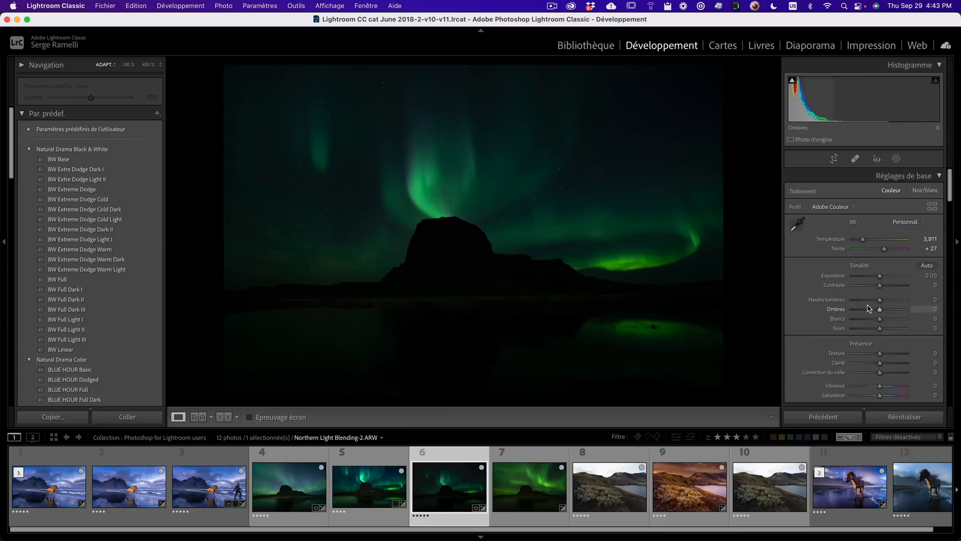
pyautogui.click(897, 310)
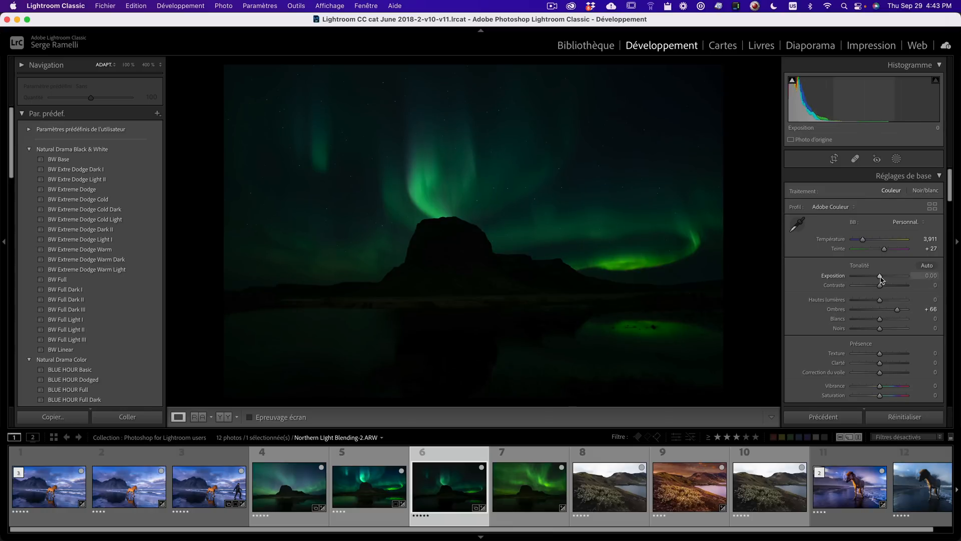
pyautogui.moveTo(880, 275); pyautogui.dragTo(883, 276)
pyautogui.moveTo(881, 320); pyautogui.dragTo(891, 320)
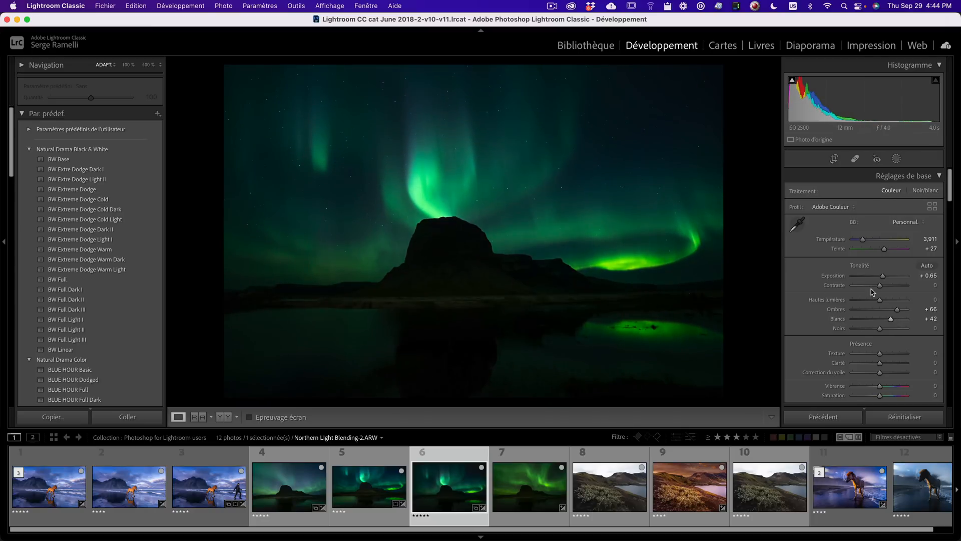
pyautogui.moveTo(882, 276); pyautogui.dragTo(885, 277)
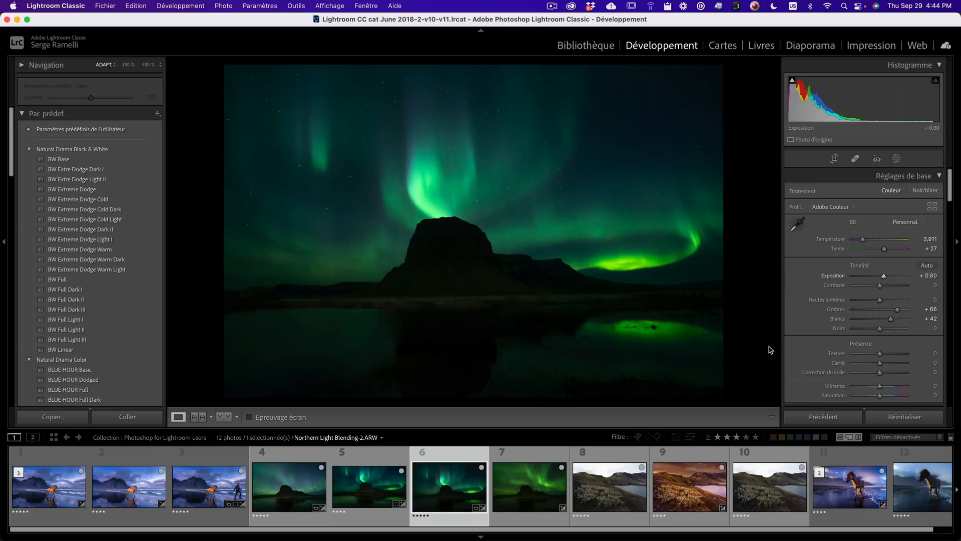
# - Reset DSC00298, apply the previous photo's settings to it and compare it with Northern Light Blending-2
pyautogui.click(537, 484)
pyautogui.click(920, 419)
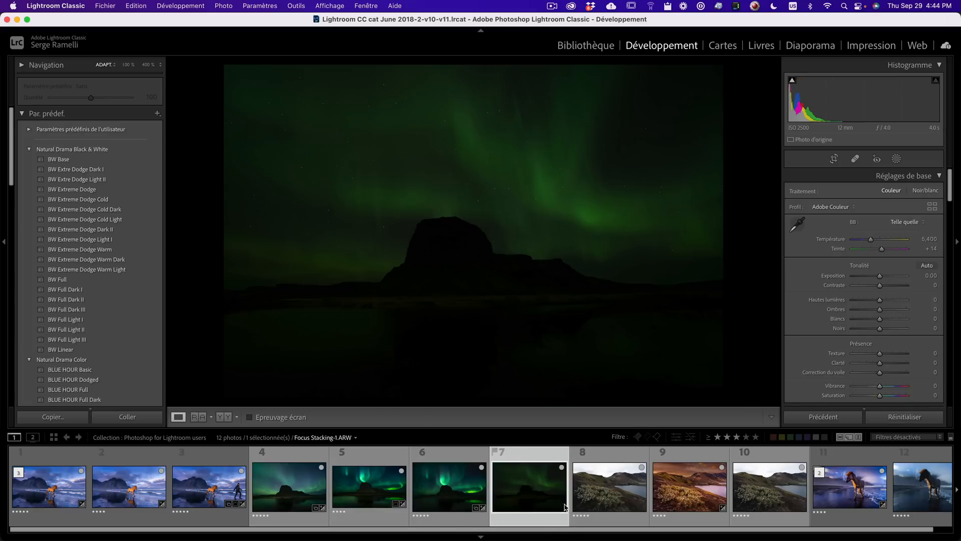
pyautogui.click(451, 486)
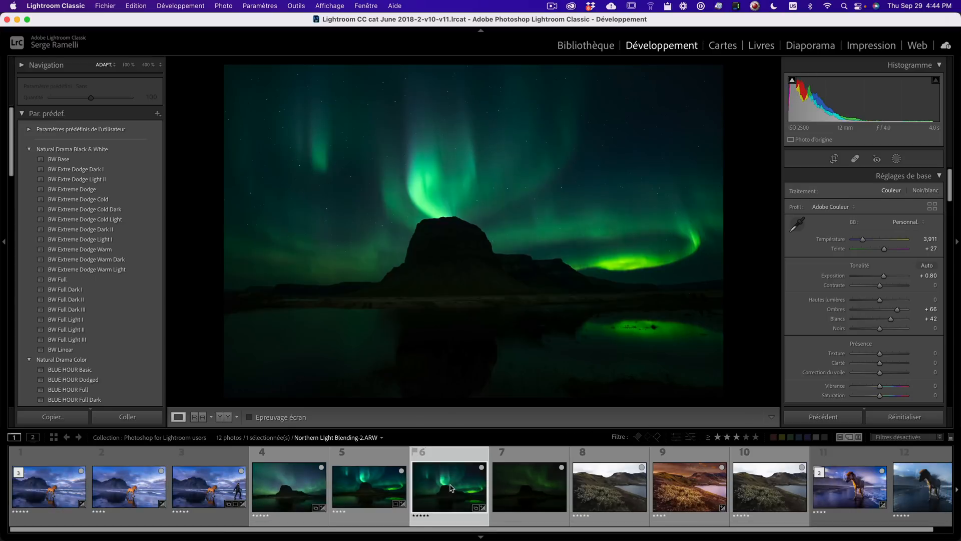
pyautogui.click(546, 476)
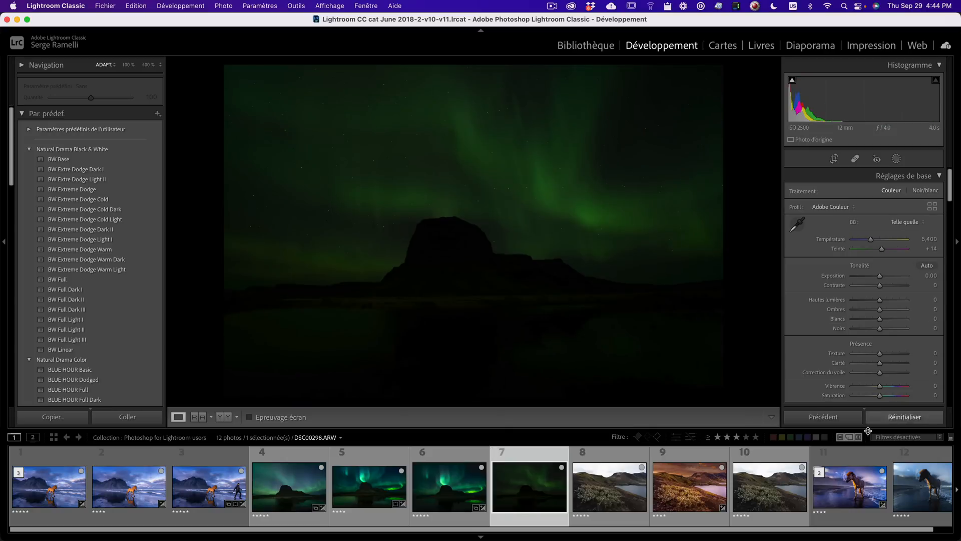
pyautogui.click(843, 418)
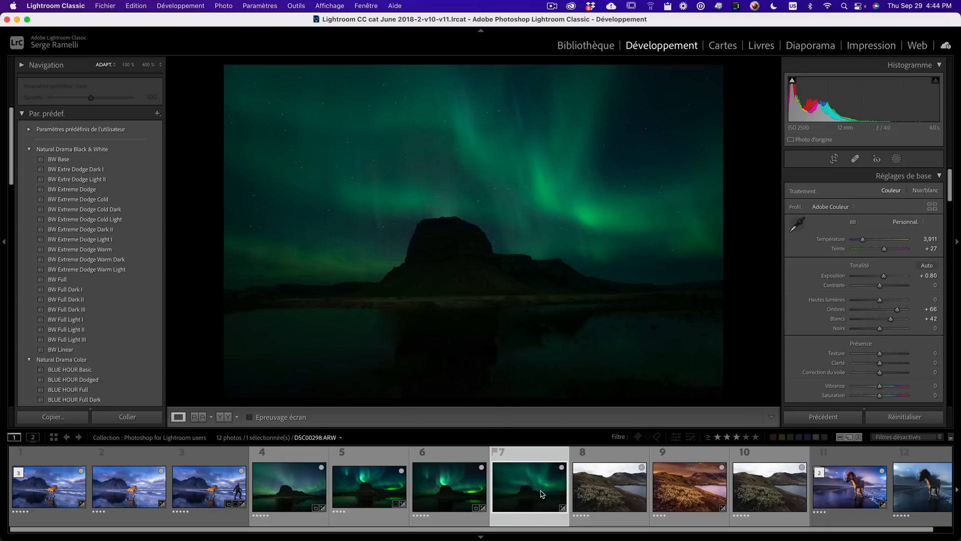
pyautogui.click(476, 485)
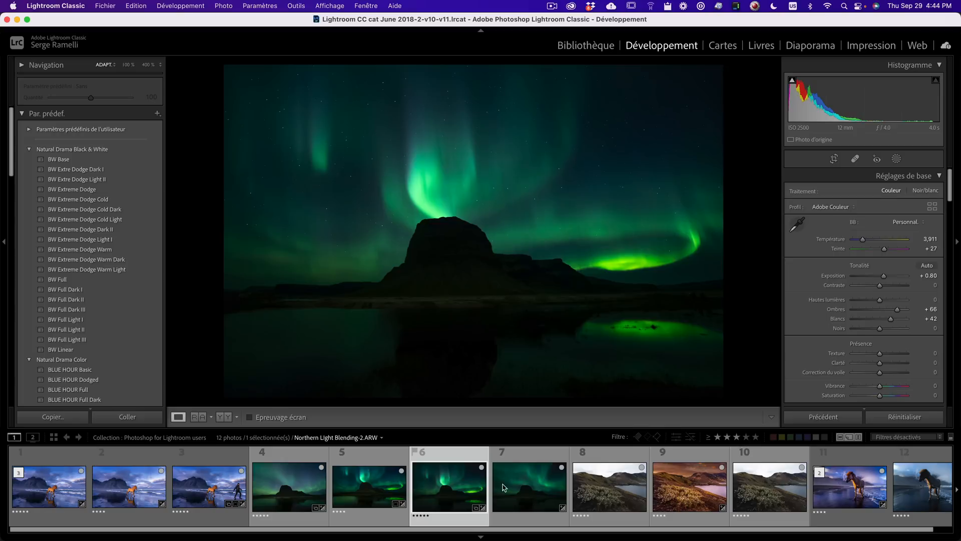
pyautogui.click(517, 485)
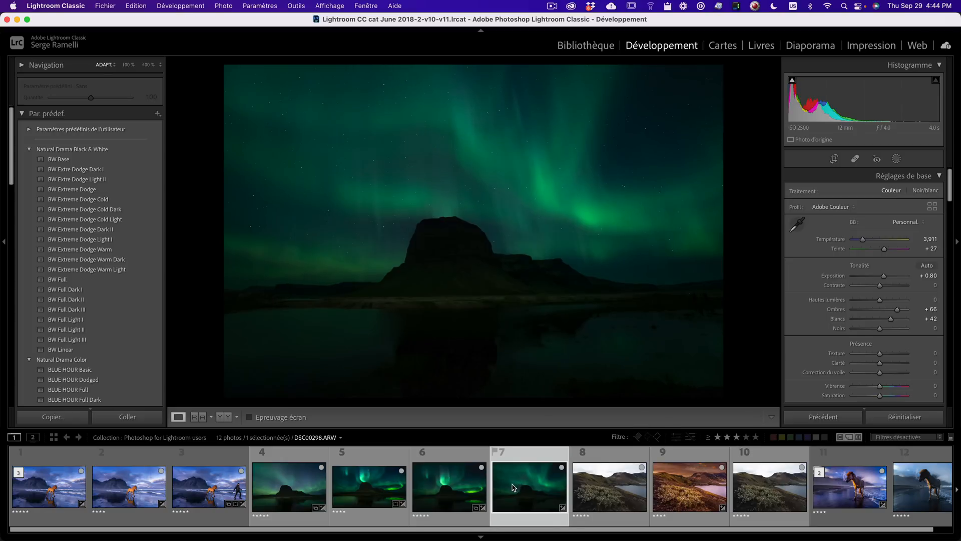
# - Compare Northern Light Blending-2 with DSC00298 at full zoom, panning across the foreground of each
pyautogui.press('i')
pyautogui.press('i')
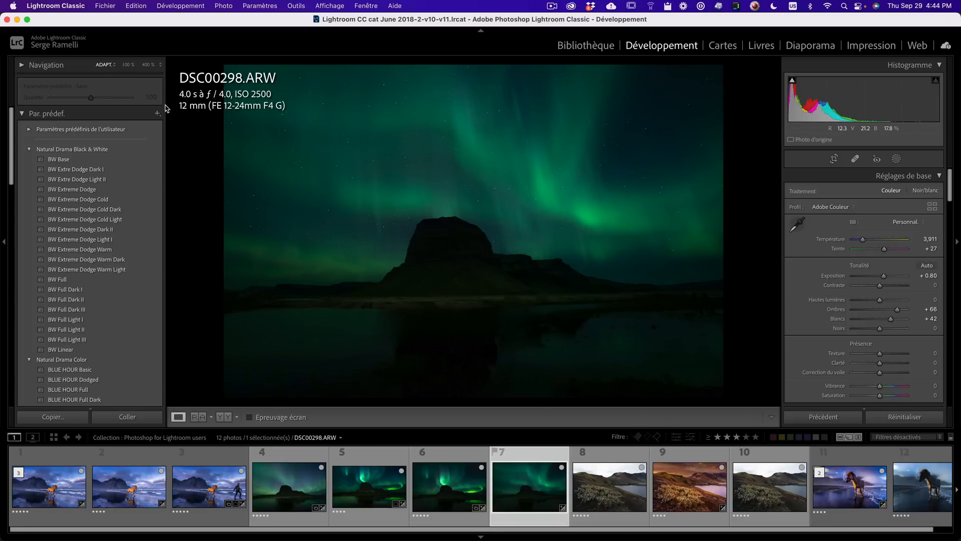
pyautogui.click(468, 458)
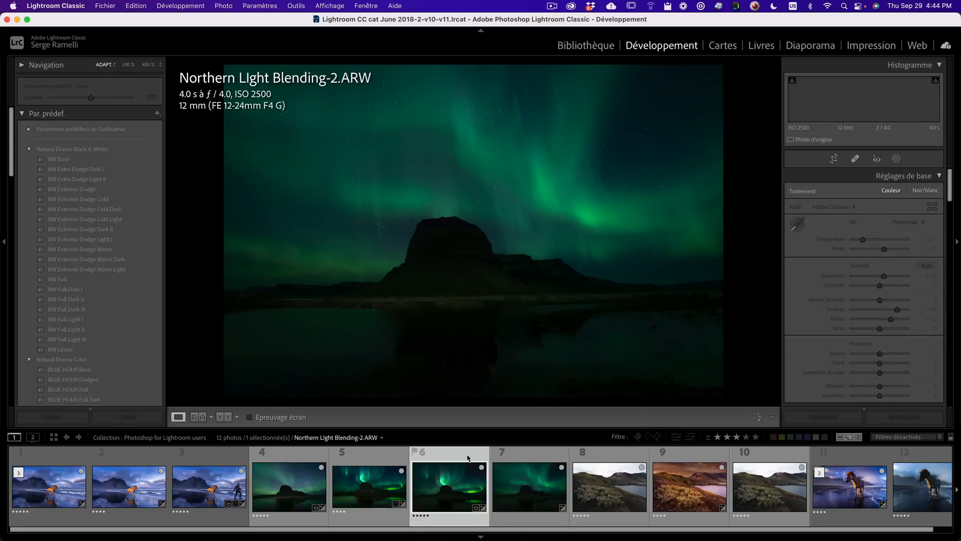
pyautogui.click(542, 472)
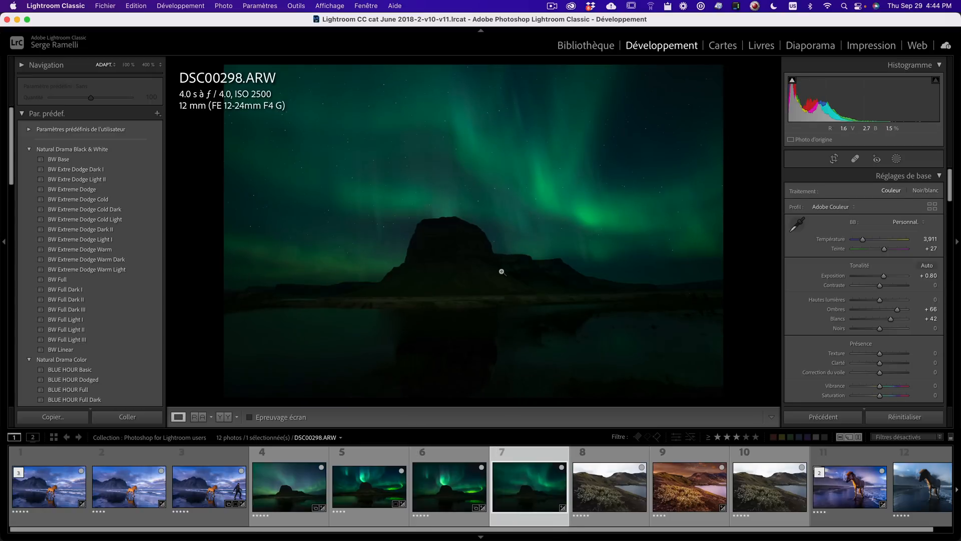
pyautogui.click(501, 272)
pyautogui.moveTo(594, 279); pyautogui.dragTo(656, 298)
pyautogui.moveTo(472, 298); pyautogui.dragTo(574, 230)
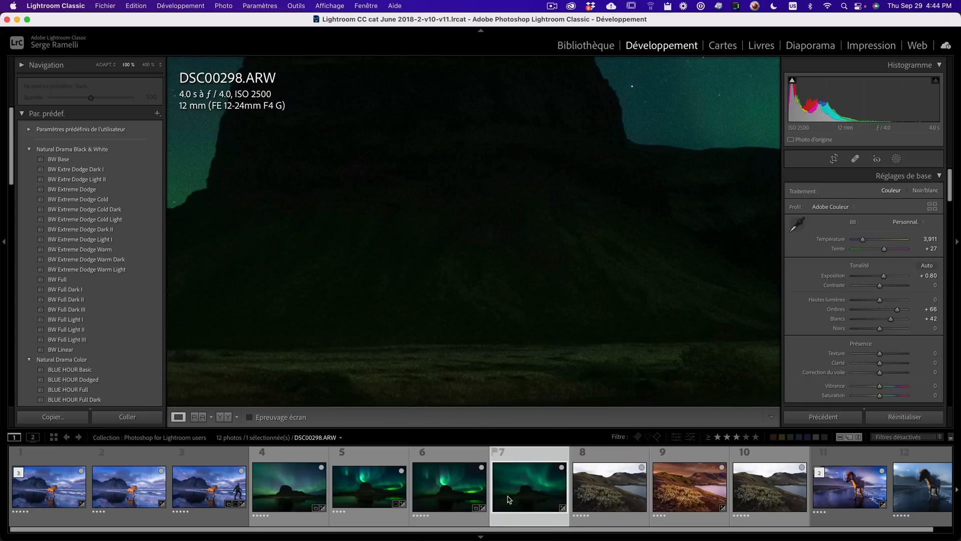
pyautogui.click(449, 488)
pyautogui.moveTo(558, 189); pyautogui.dragTo(535, 262)
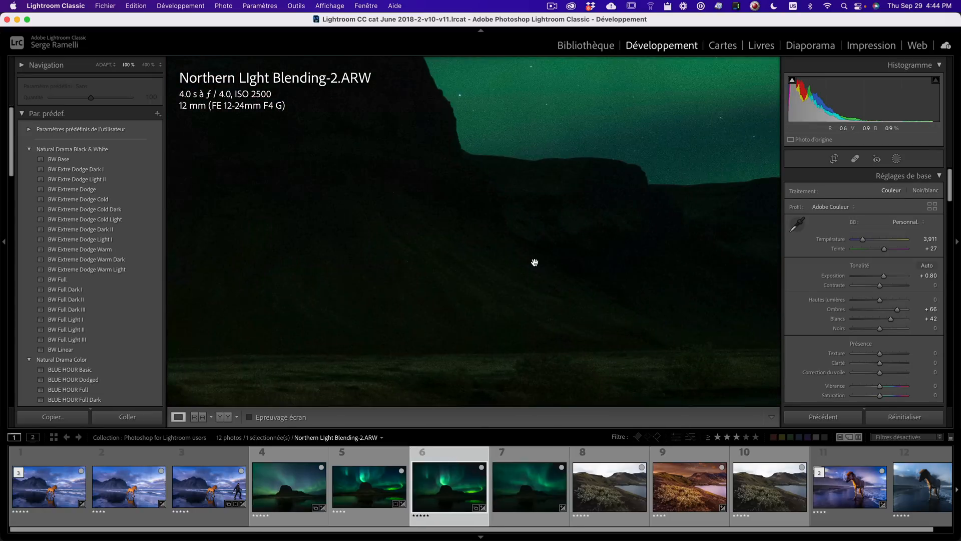
pyautogui.click(534, 263)
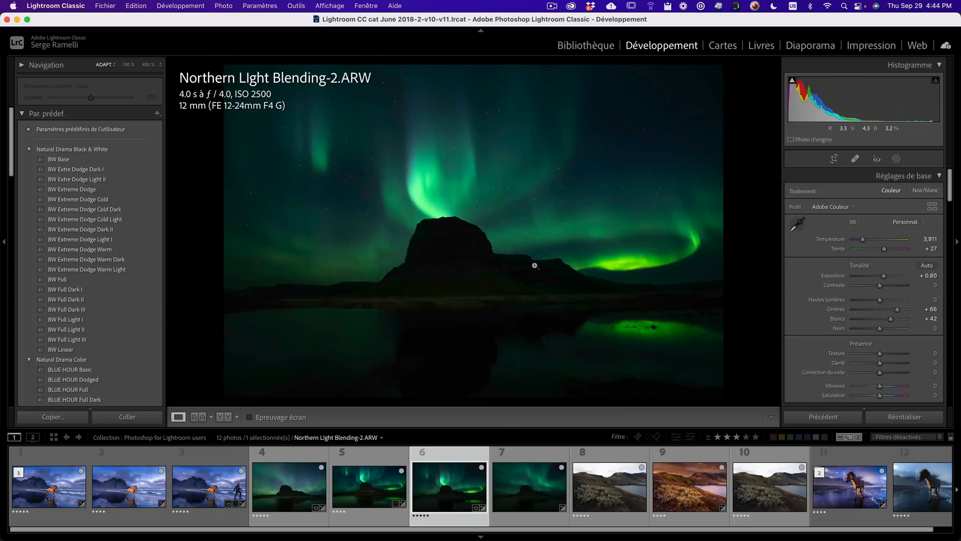
# - Select Northern Light Blending-1 and Northern Light Blending-2 and open them as layers in Photoshop
pyautogui.click(297, 468)
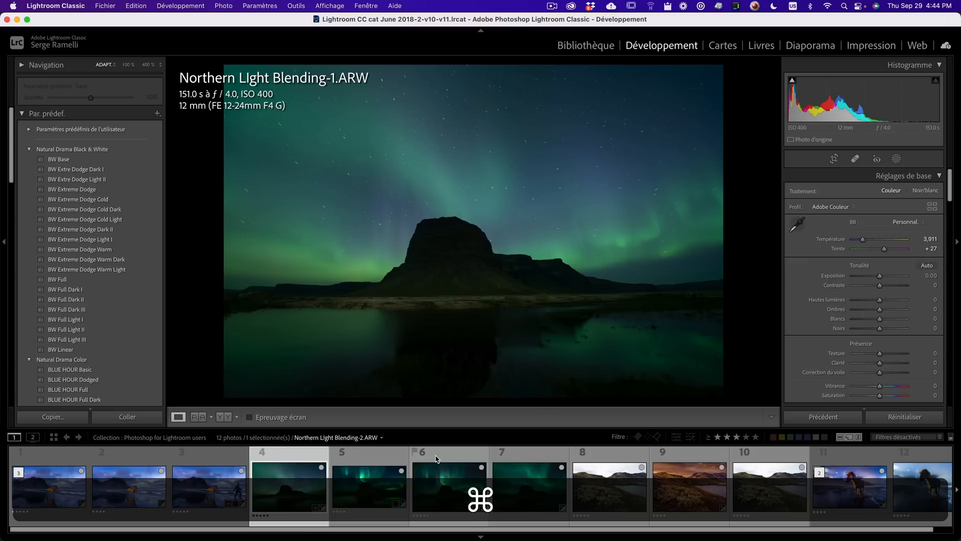
pyautogui.keyDown('super'); pyautogui.click(453, 454); pyautogui.keyUp('super')
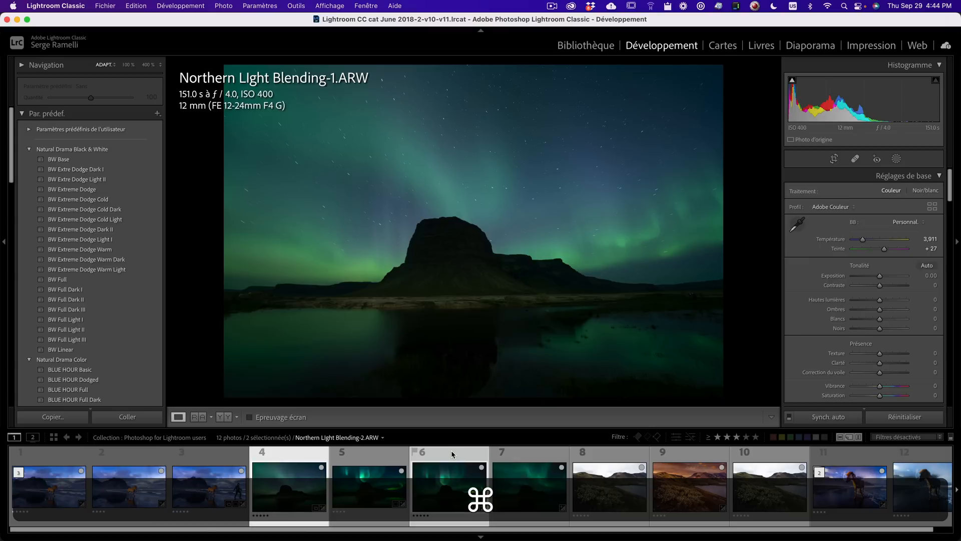
pyautogui.rightClick(452, 454)
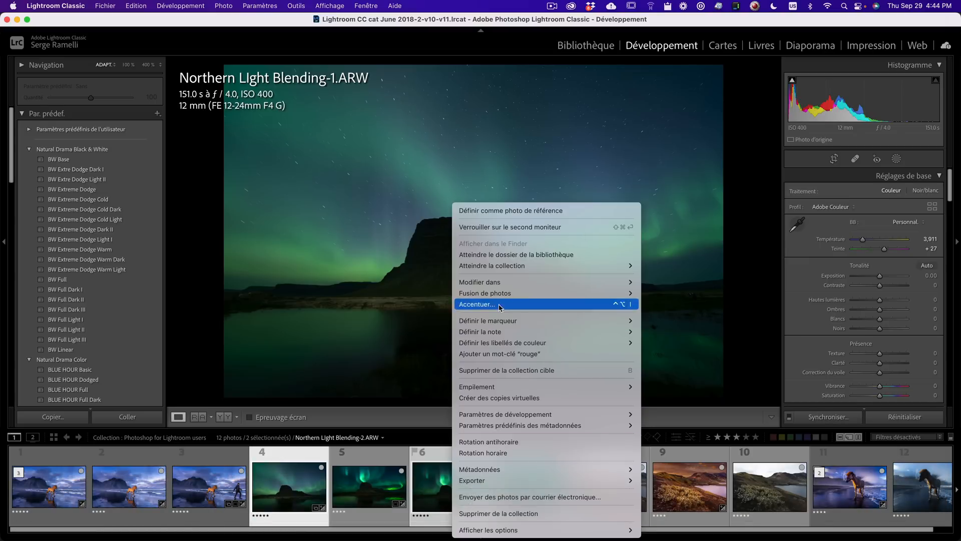
pyautogui.moveTo(530, 282)
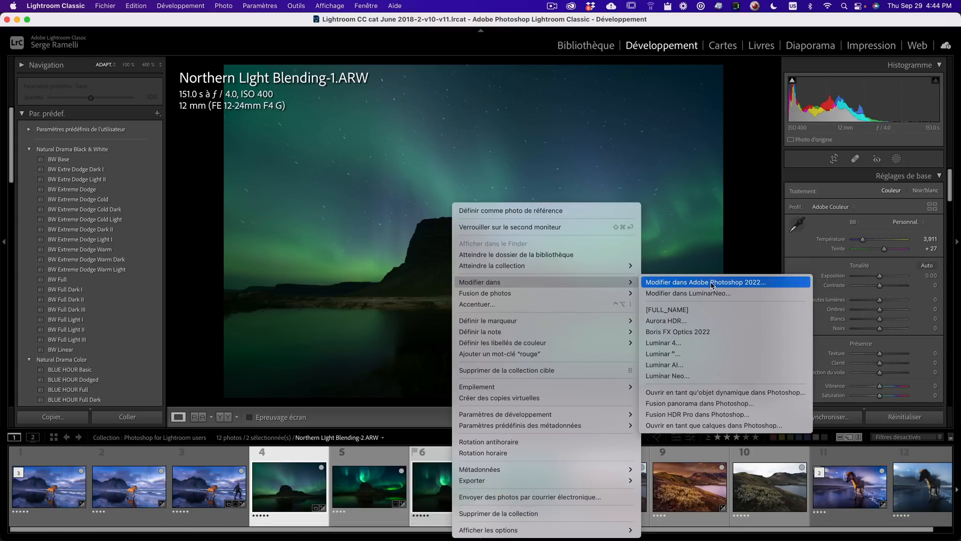
pyautogui.click(735, 425)
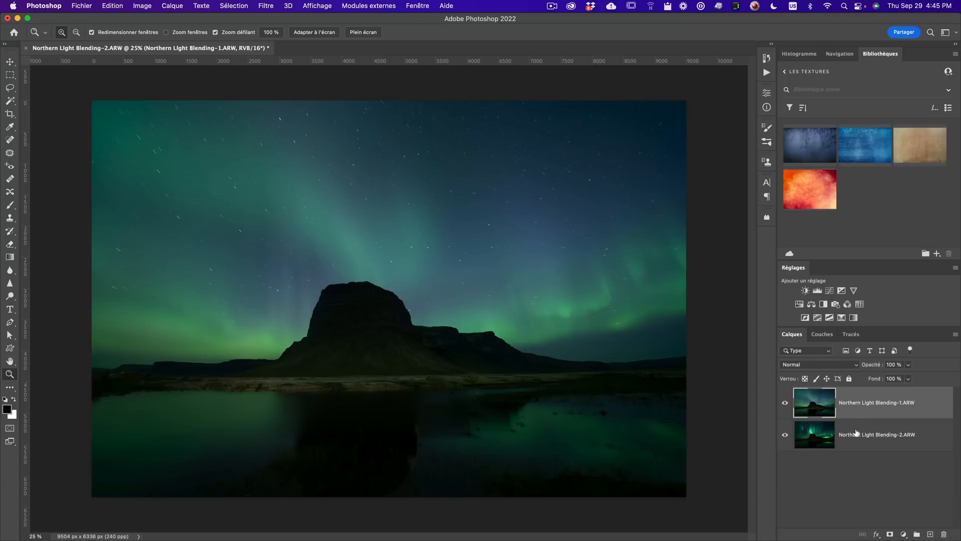
# - Move the Northern Light Blending-2 layer above Blending-1, select both layers and auto-align them
pyautogui.click(817, 437)
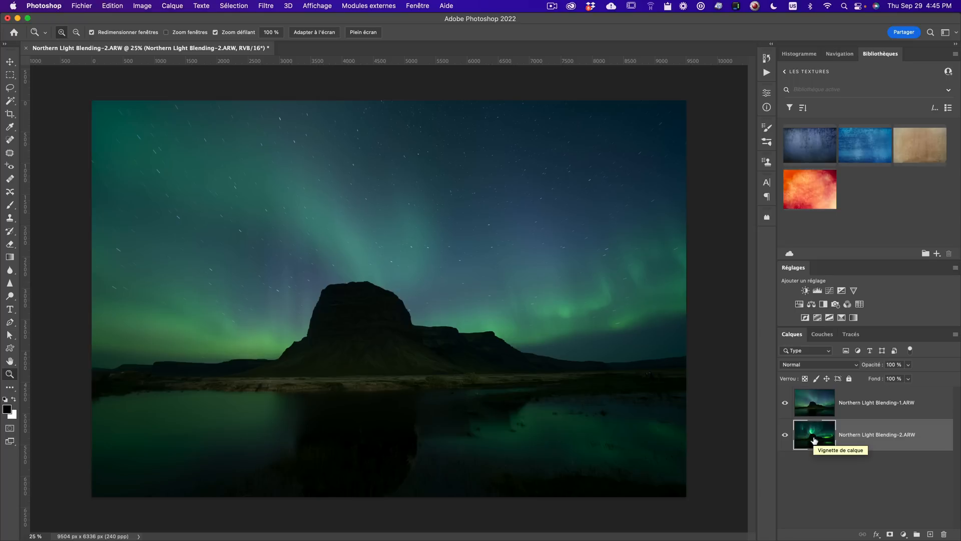
pyautogui.moveTo(814, 440); pyautogui.dragTo(824, 401)
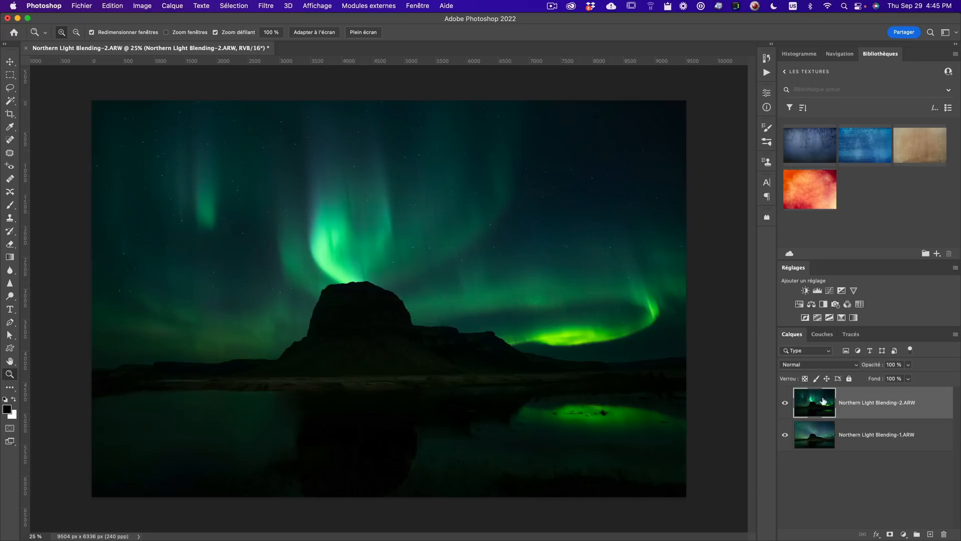
pyautogui.keyDown('shift'); pyautogui.click(937, 438); pyautogui.keyUp('shift')
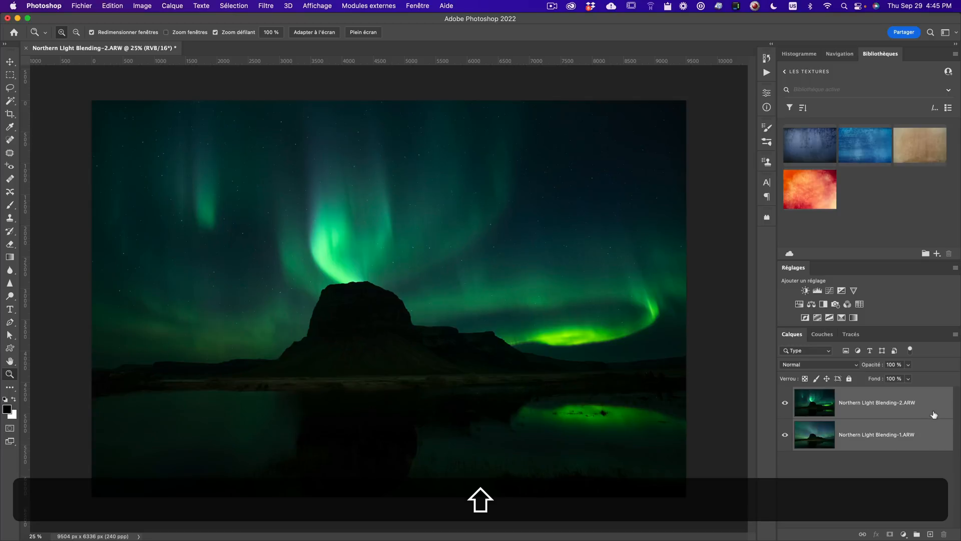
pyautogui.click(937, 416)
pyautogui.keyDown('shift'); pyautogui.click(937, 440); pyautogui.keyUp('shift')
pyautogui.click(119, 8)
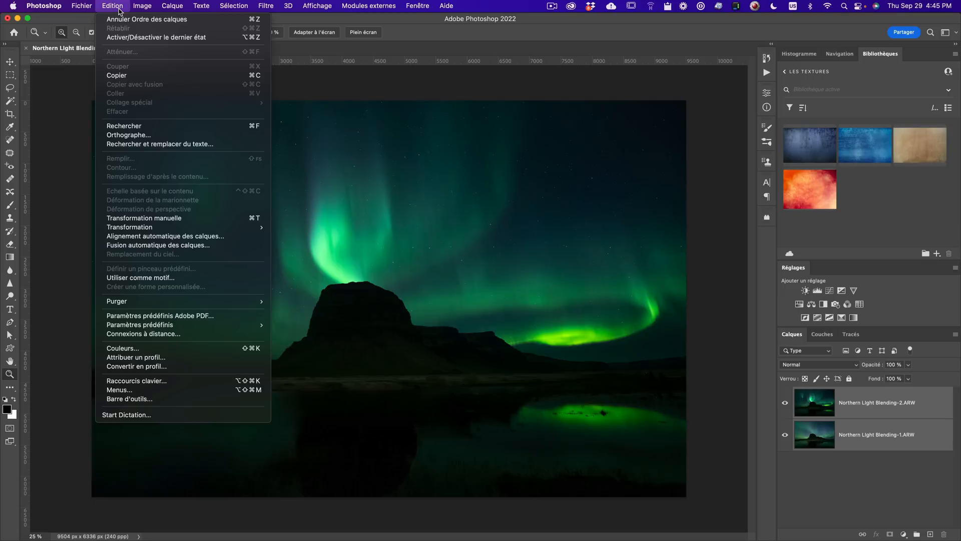
pyautogui.click(175, 236)
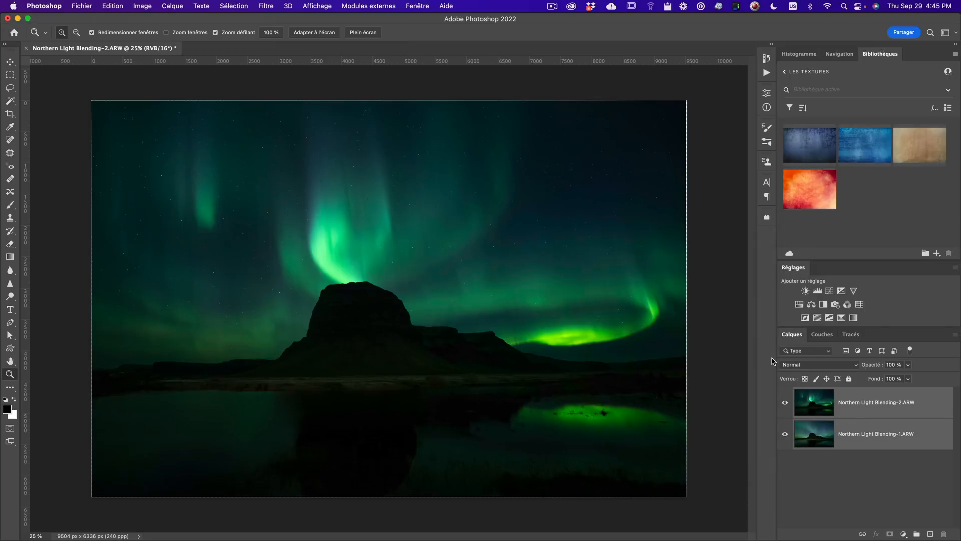
# - Zoom in and out and toggle the top layer's visibility to compare the aligned exposures
pyautogui.click(679, 238)
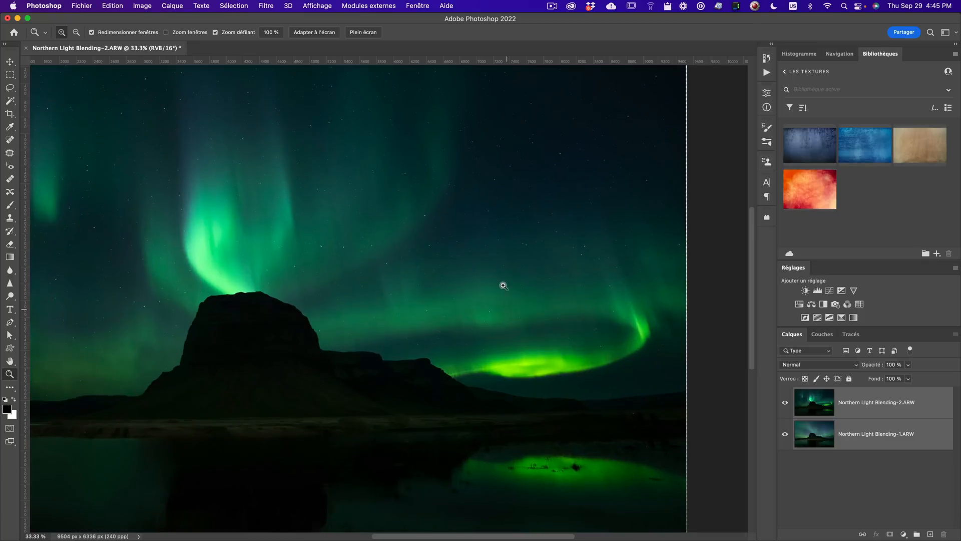
pyautogui.hotkey('alt', 'z')
pyautogui.keyDown('alt'); pyautogui.click(449, 251); pyautogui.keyUp('alt')
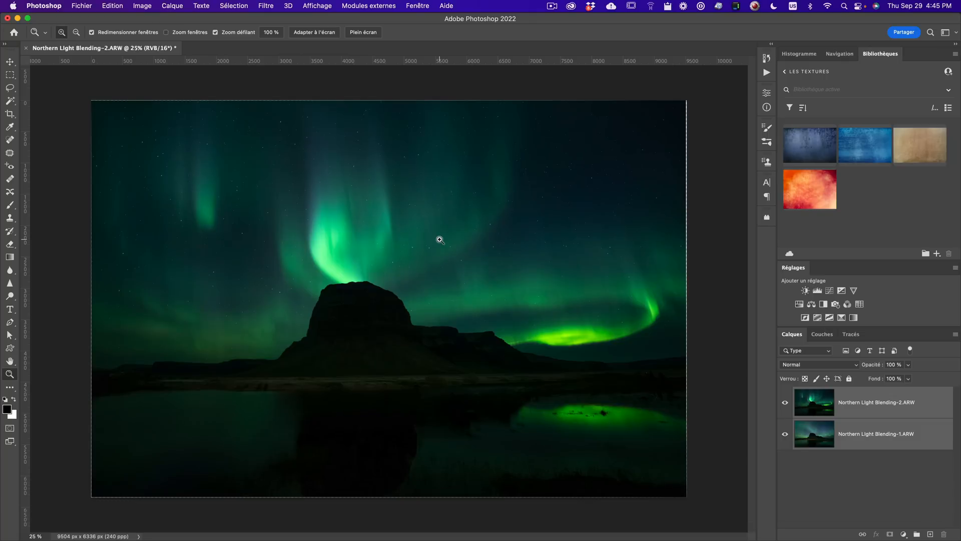
pyautogui.click(786, 404)
pyautogui.click(785, 403)
pyautogui.click(784, 403)
pyautogui.click(784, 404)
pyautogui.click(822, 404)
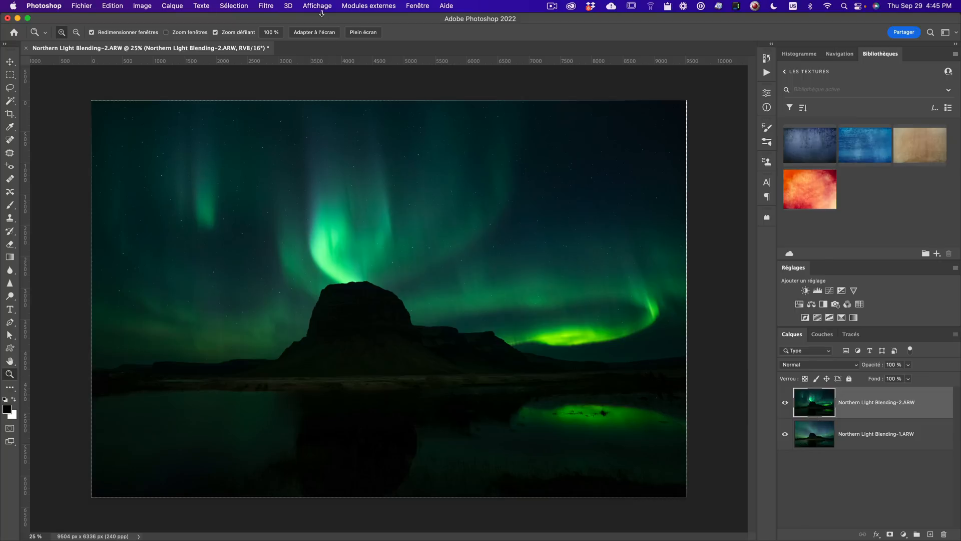
# - Select the sky on the top layer and extend the selection along the right horizon with Quick Selection
pyautogui.click(234, 6)
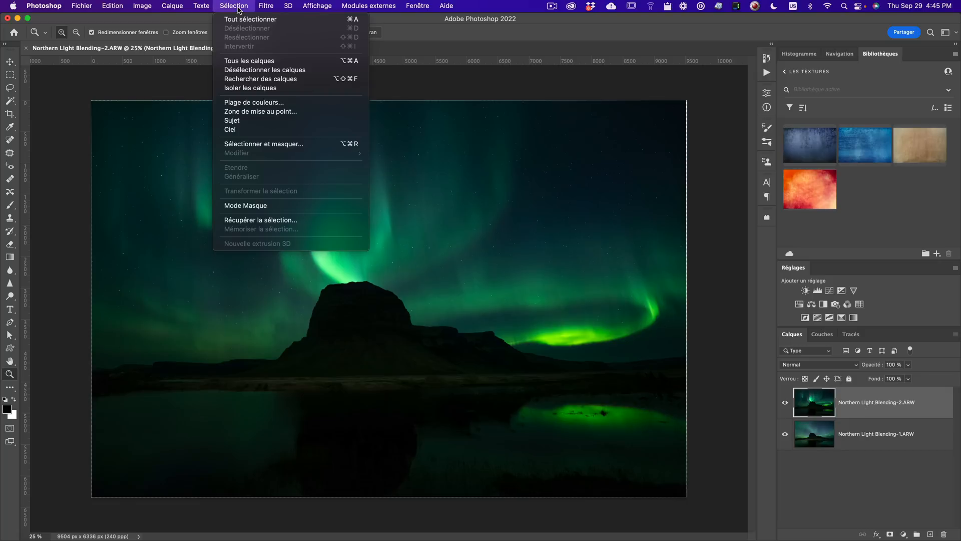
pyautogui.click(251, 132)
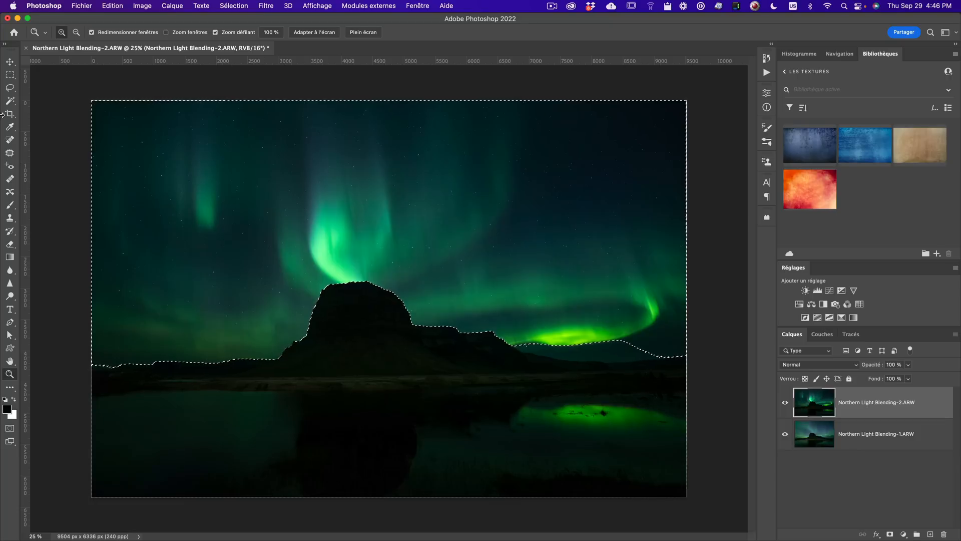
pyautogui.click(10, 101)
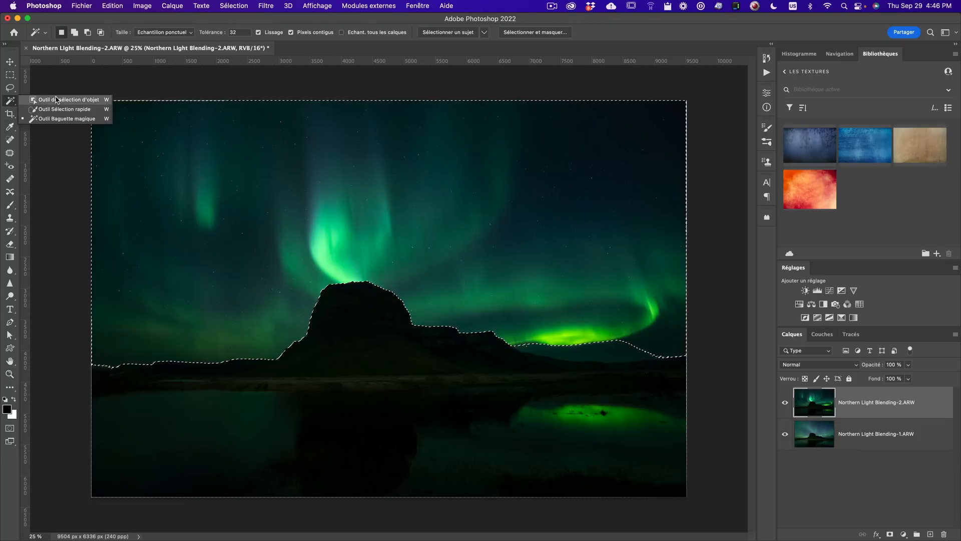
pyautogui.click(54, 109)
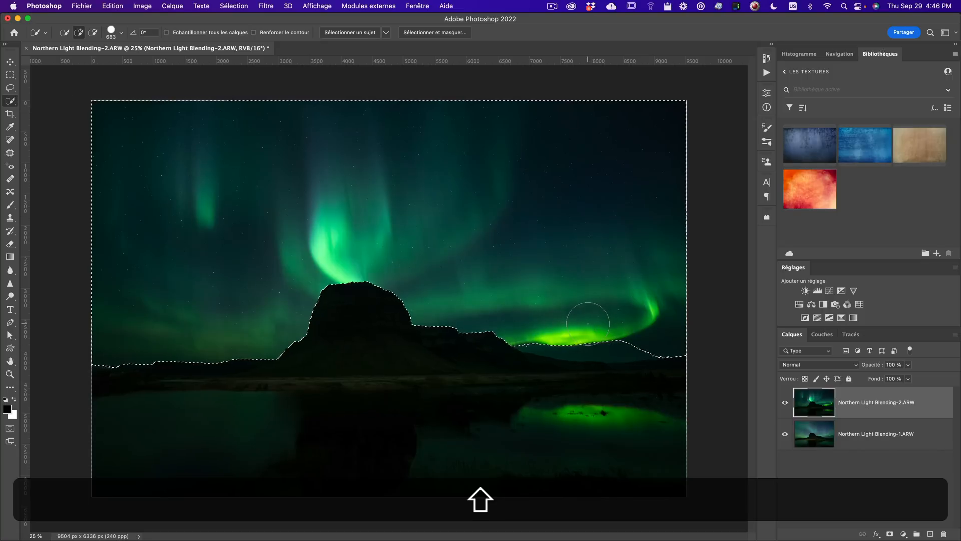
pyautogui.moveTo(593, 331); pyautogui.dragTo(623, 339)
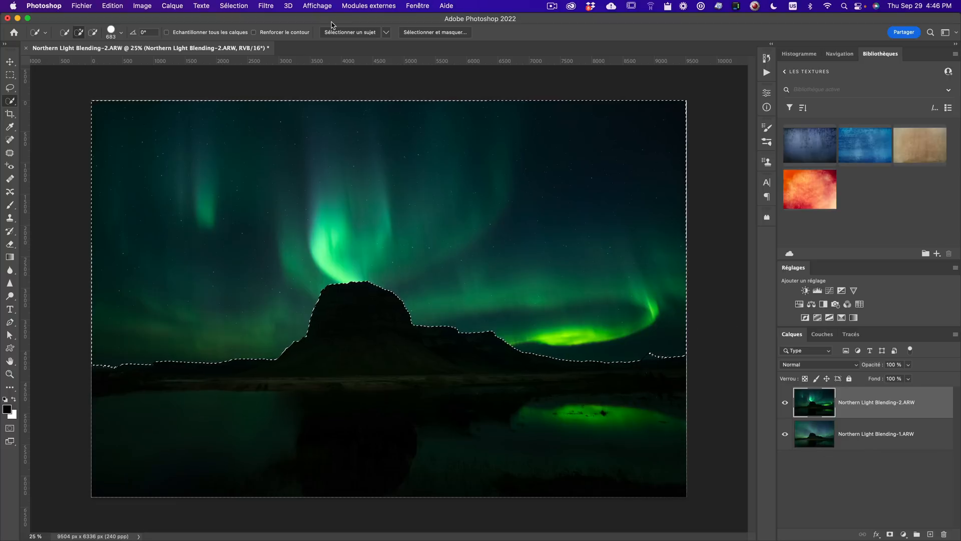
pyautogui.rightClick(11, 102)
pyautogui.click(61, 110)
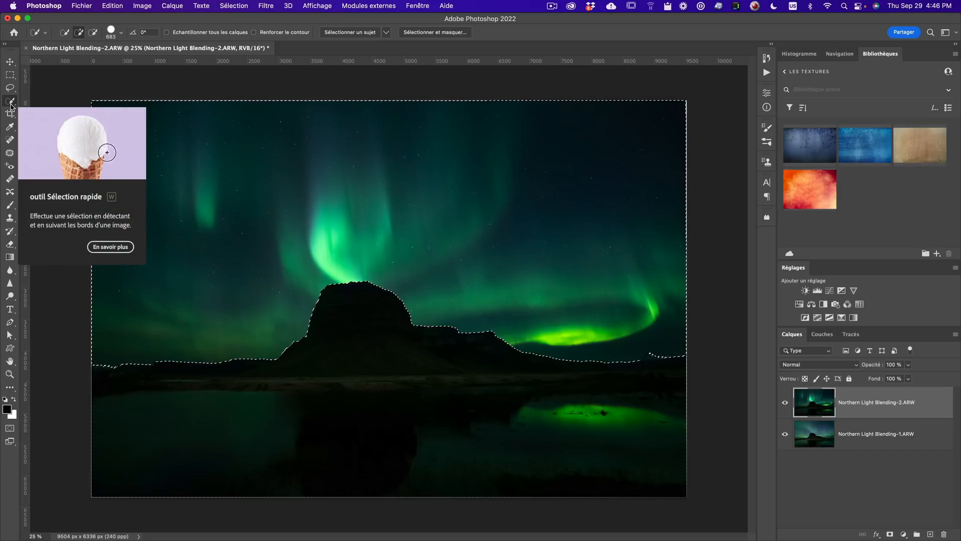
# - Open Select and Mask and set its view mode to On Layers
pyautogui.click(420, 34)
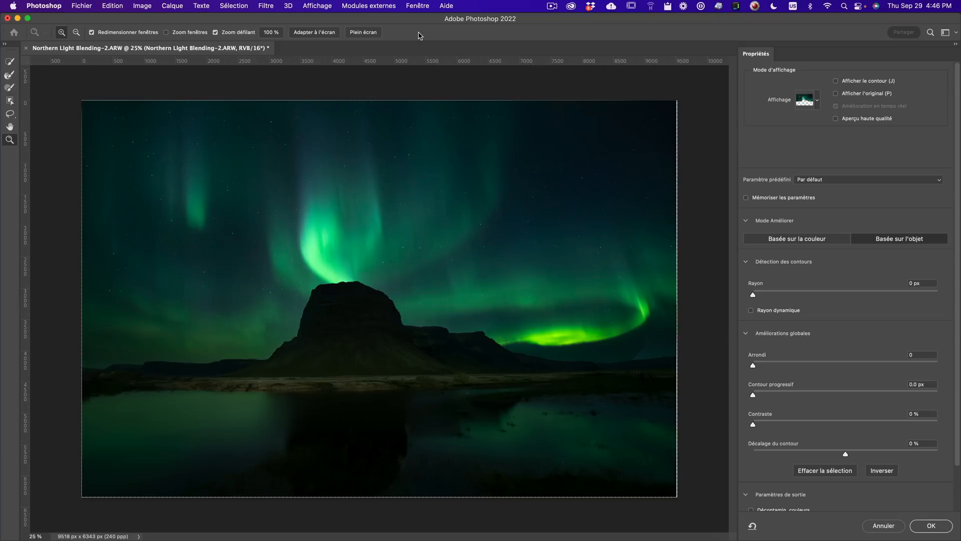
pyautogui.click(818, 101)
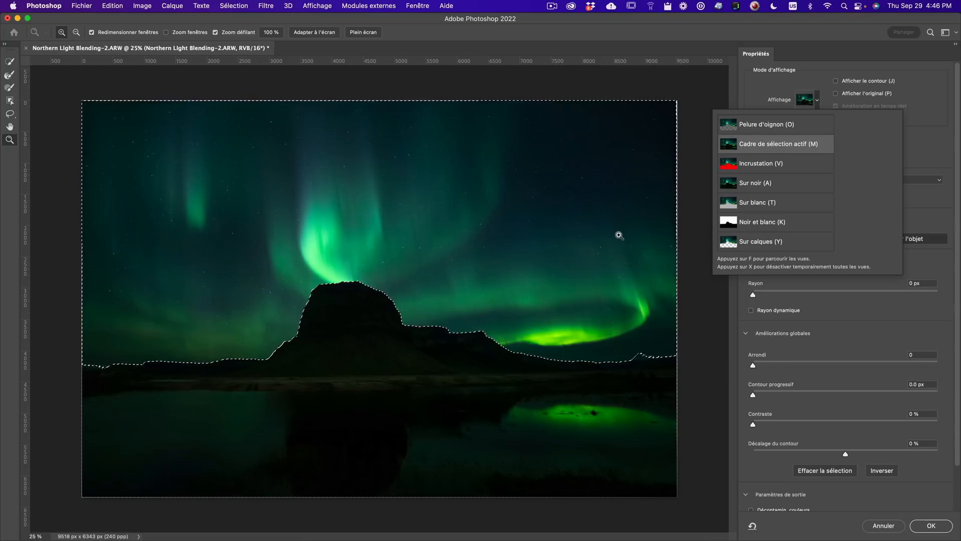
pyautogui.click(778, 150)
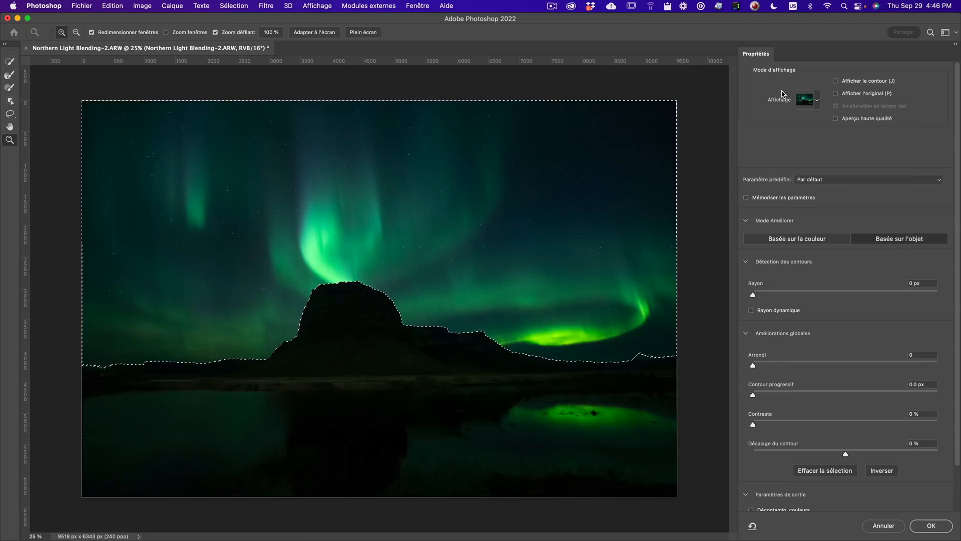
pyautogui.click(816, 103)
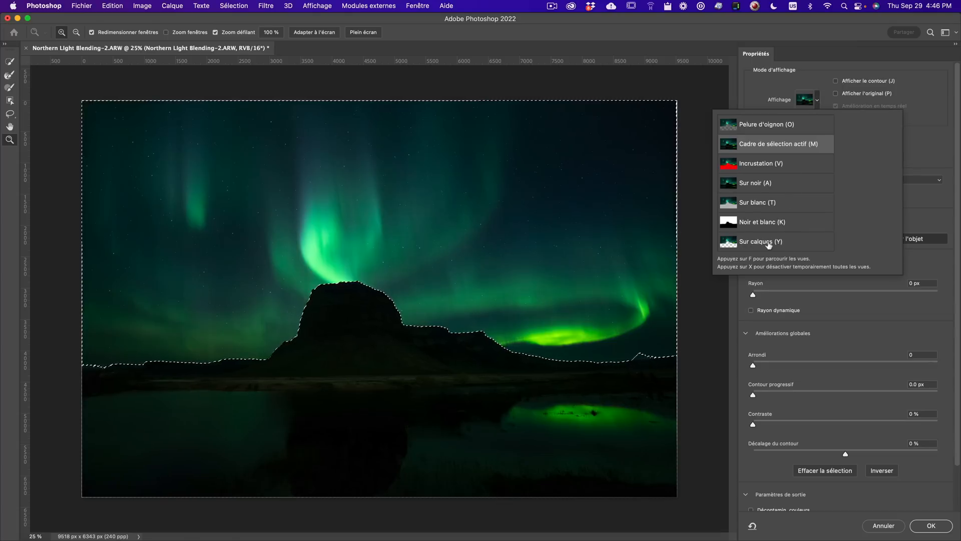
pyautogui.hotkey('ctrl', 'space')
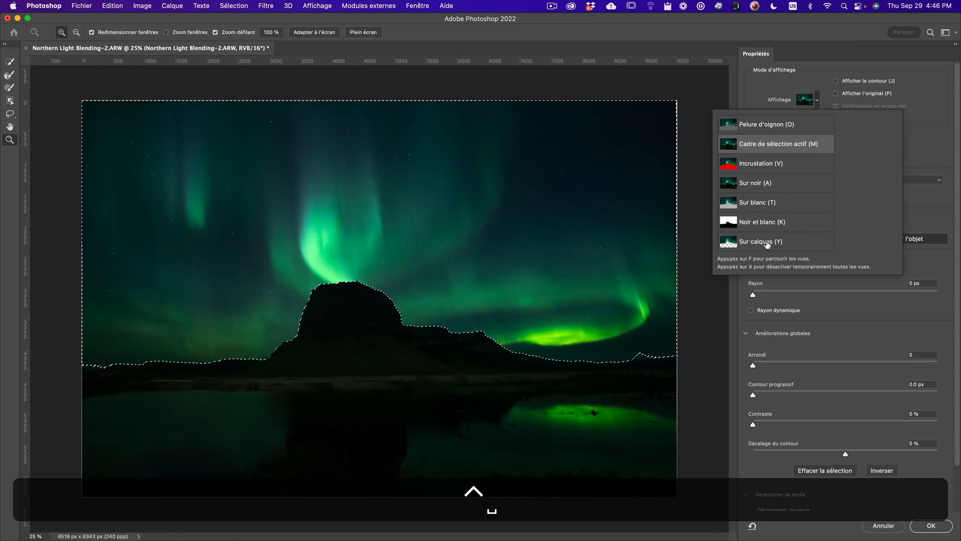
pyautogui.click(770, 242)
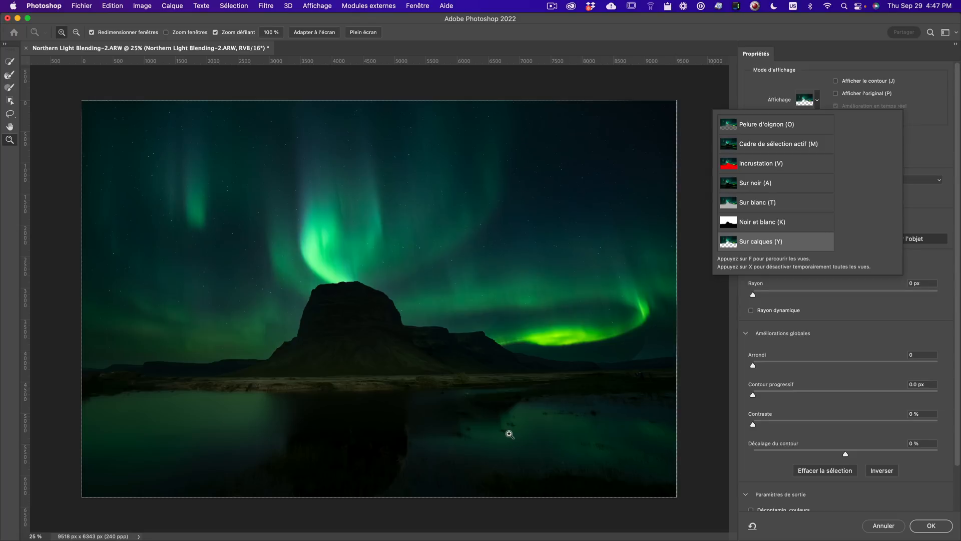
pyautogui.click(773, 95)
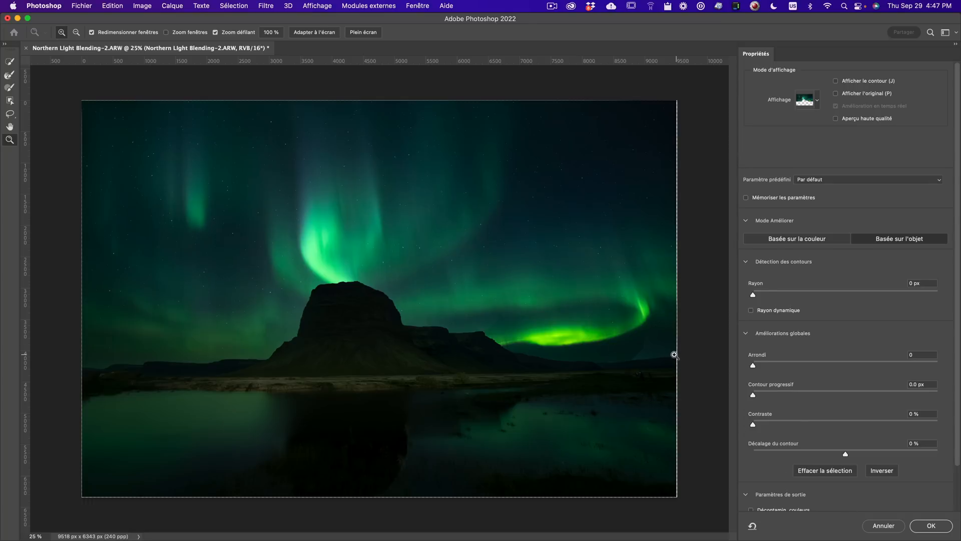
# - Zoom into the right horizon and set Shift Edge to -67%
pyautogui.click(592, 366)
pyautogui.click(591, 365)
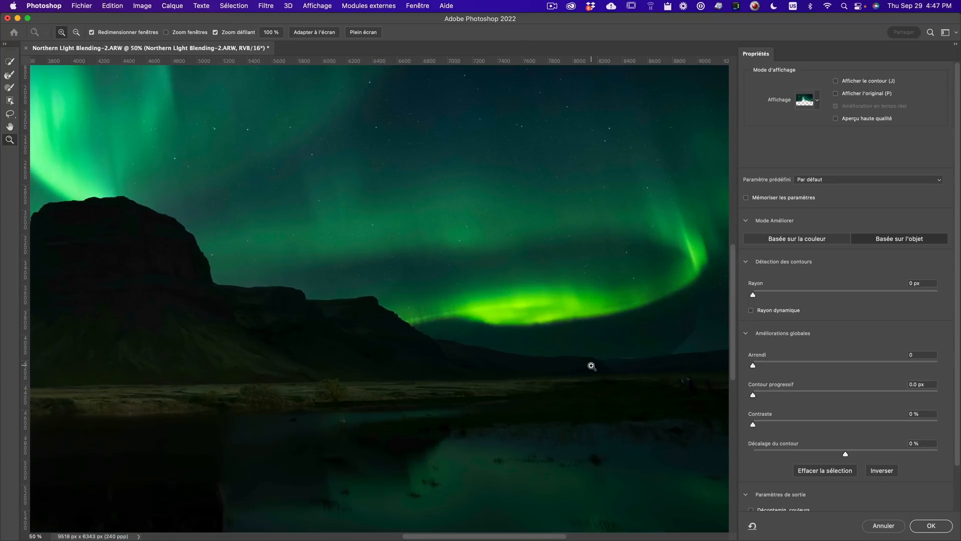
pyautogui.click(665, 365)
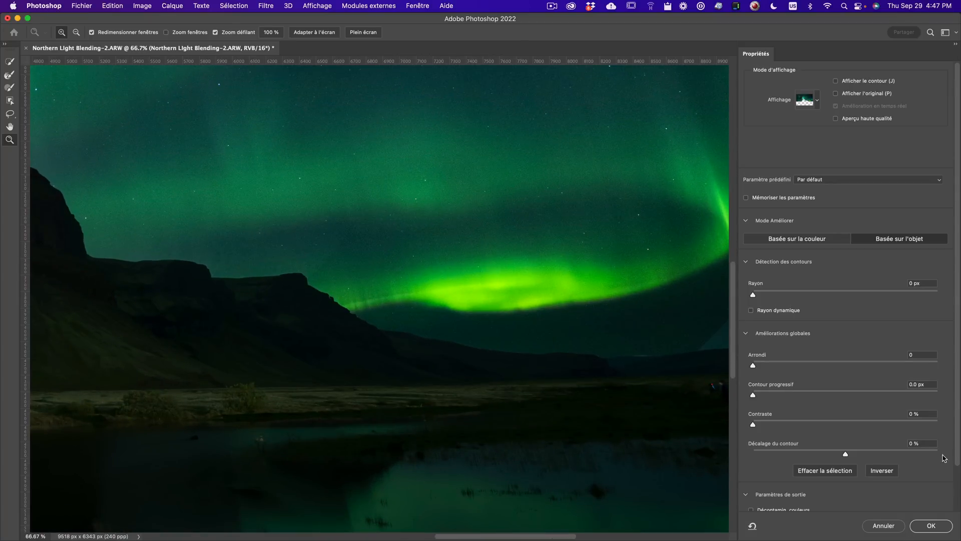
pyautogui.moveTo(846, 453); pyautogui.dragTo(783, 454)
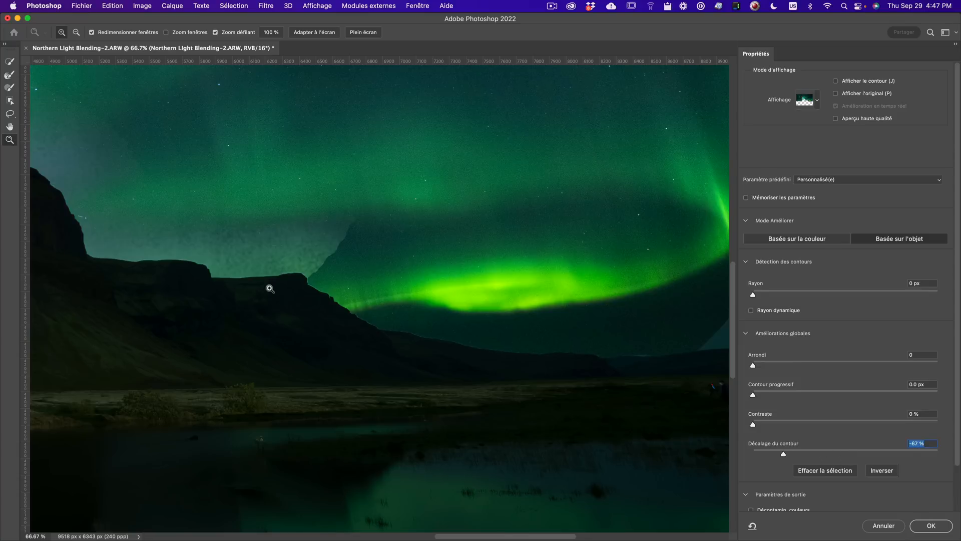
# - Set Shift Edge to about +49% and apply the refined sky selection
pyautogui.keyDown('alt'); pyautogui.click(270, 288); pyautogui.keyUp('alt')
pyautogui.keyDown('alt'); pyautogui.click(270, 288); pyautogui.keyUp('alt')
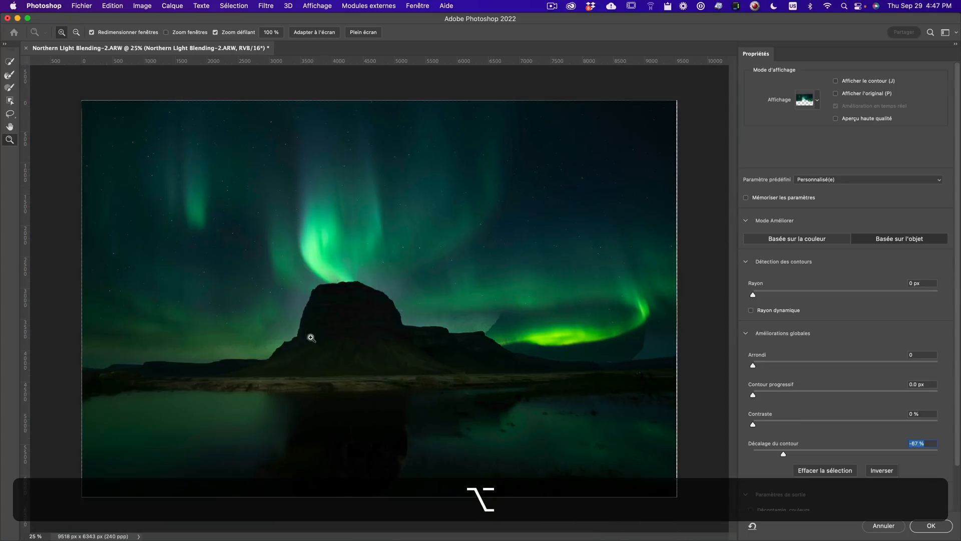
pyautogui.moveTo(784, 454)
pyautogui.mouseDown()
pyautogui.moveTo(894, 453)
pyautogui.moveTo(793, 450)
pyautogui.mouseUp()
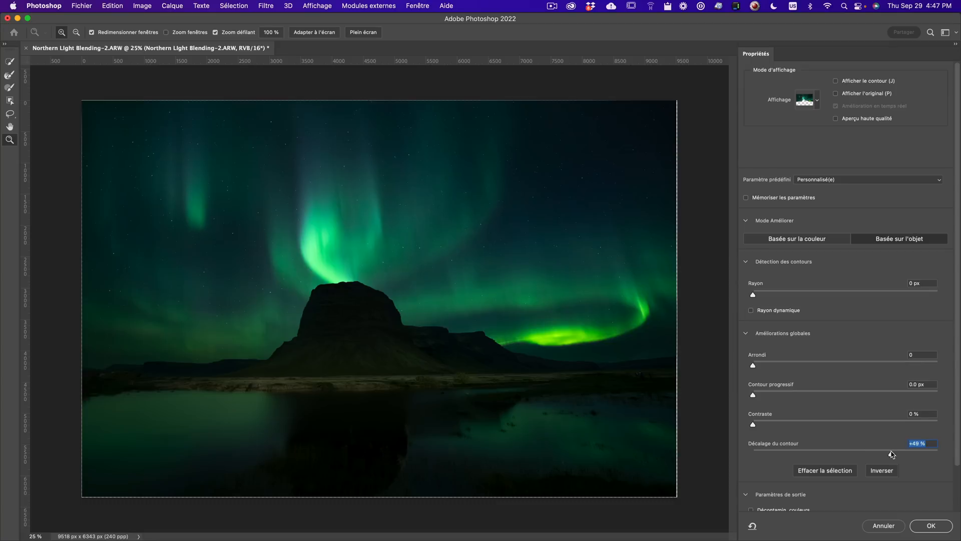
pyautogui.moveTo(891, 454); pyautogui.dragTo(887, 453)
pyautogui.click(931, 526)
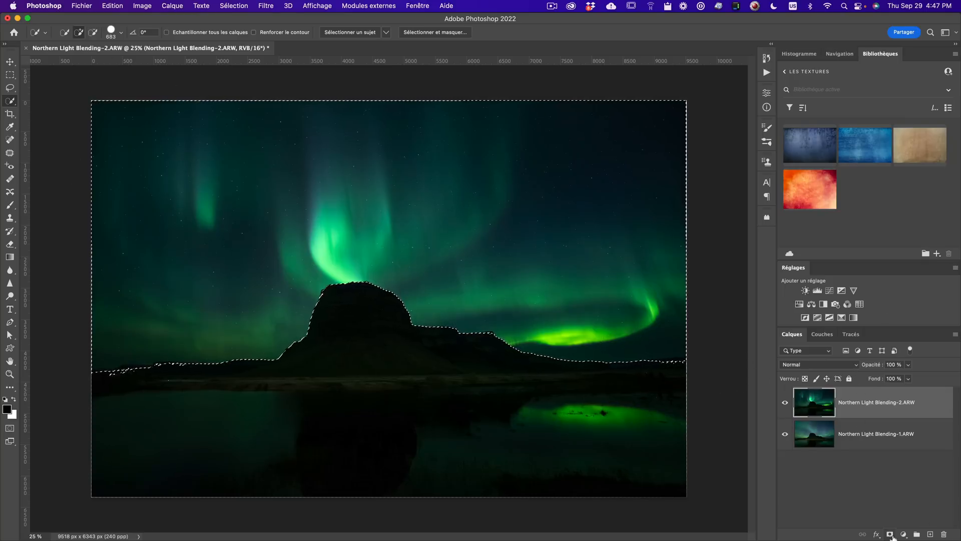
# - Add a layer mask to the top aurora layer from the sky selection
pyautogui.hotkey('ctrl', 'space')
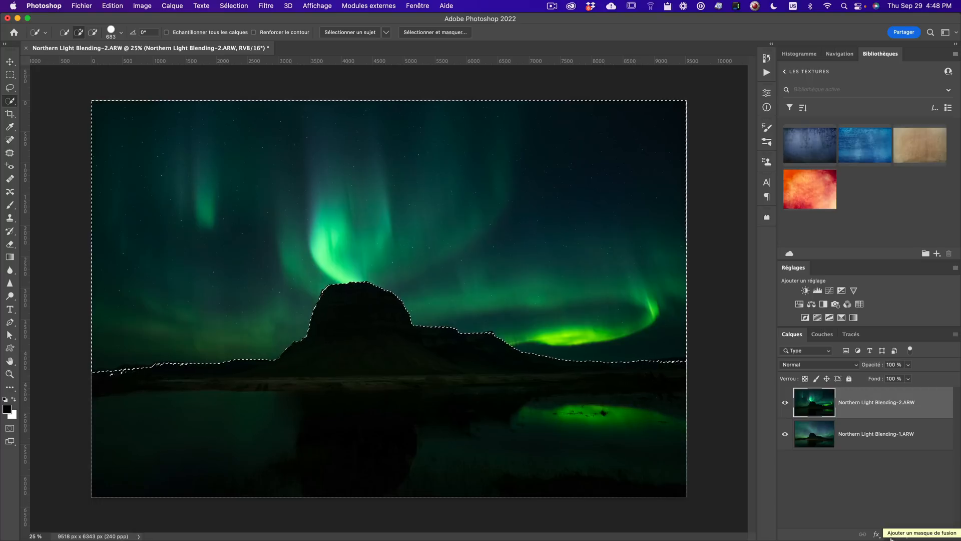
pyautogui.click(891, 537)
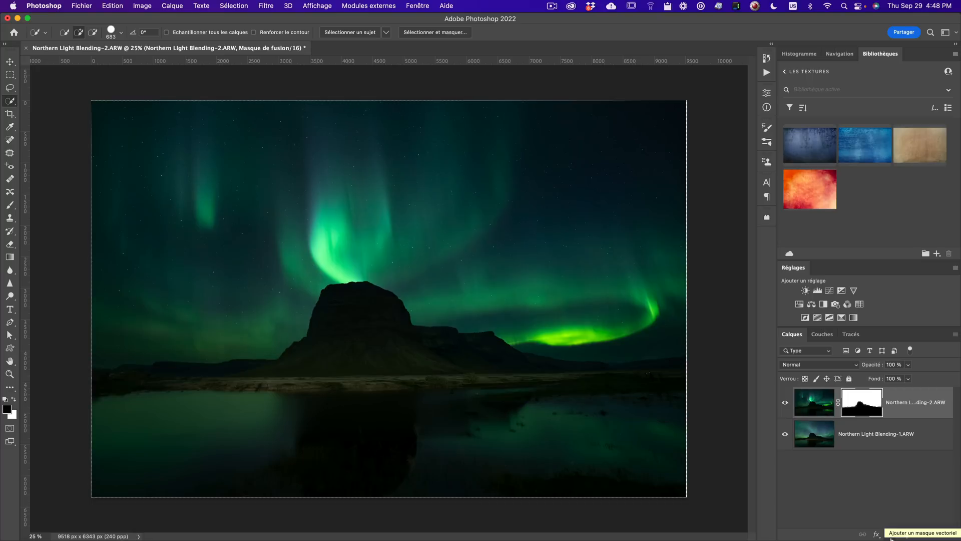
# - View the new layer mask on its own, then return to the normal image view
pyautogui.click(806, 399)
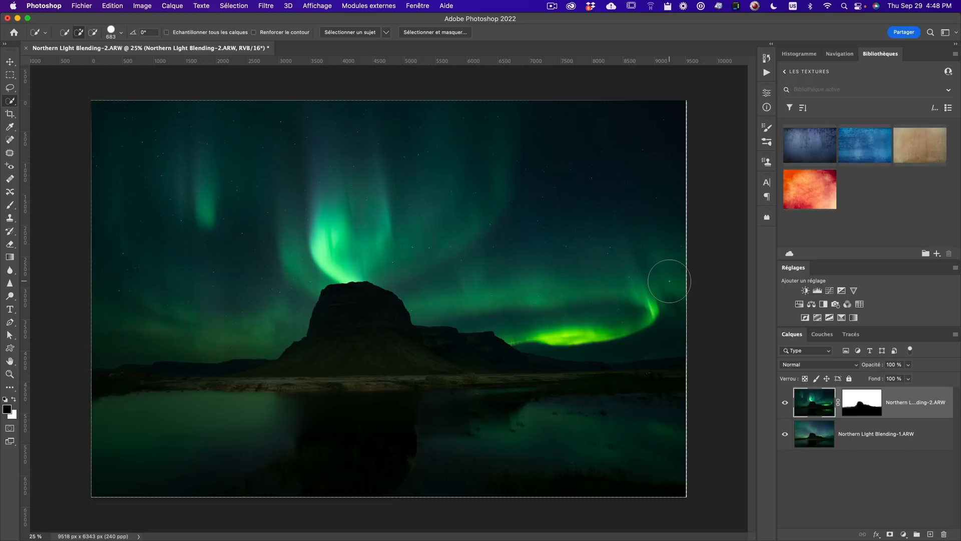
pyautogui.click(865, 402)
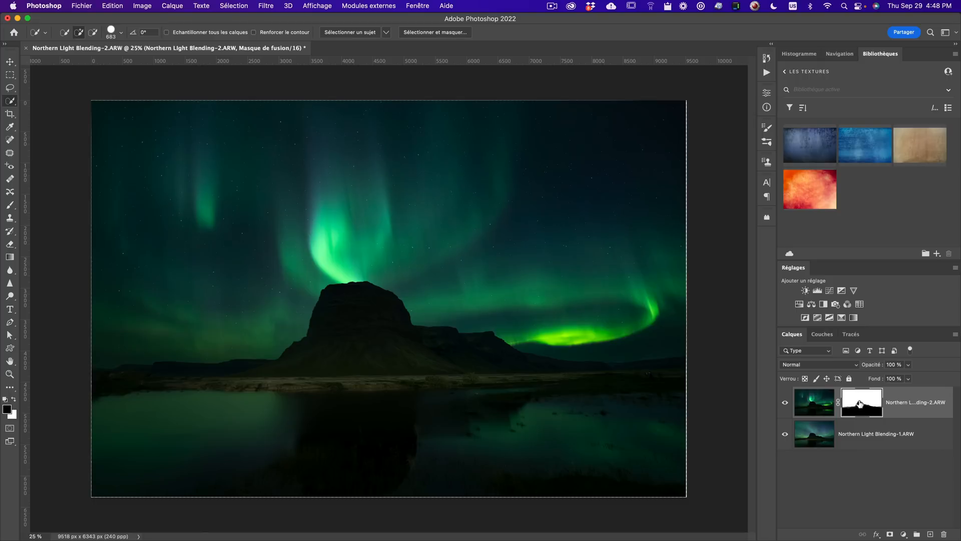
pyautogui.press('alt')
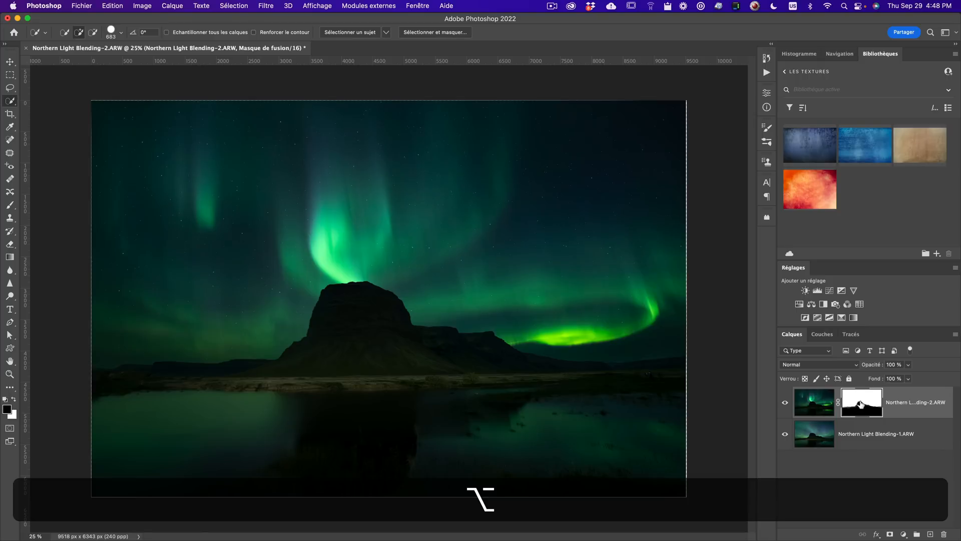
pyautogui.keyDown('alt'); pyautogui.click(860, 404); pyautogui.keyUp('alt')
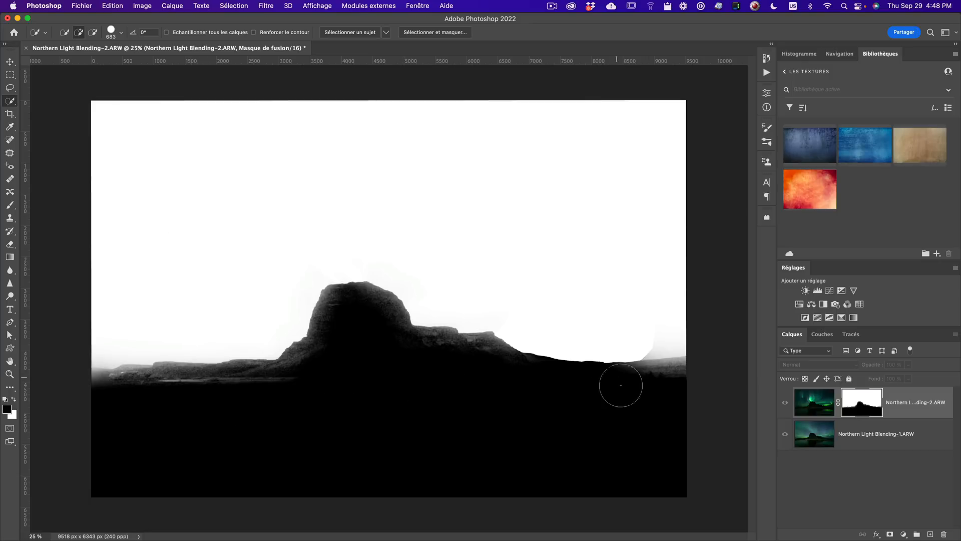
pyautogui.keyDown('alt'); pyautogui.click(862, 403); pyautogui.keyUp('alt')
# - Toggle the masked top layer's visibility repeatedly to compare the blend with the base exposure
pyautogui.click(785, 403)
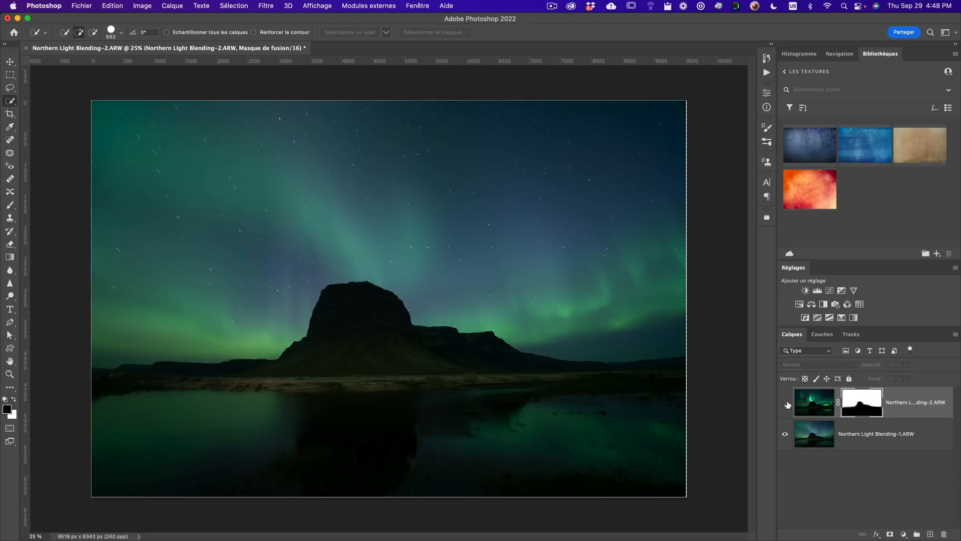
pyautogui.click(785, 402)
pyautogui.click(786, 403)
pyautogui.click(786, 403)
pyautogui.click(786, 403)
pyautogui.click(786, 403)
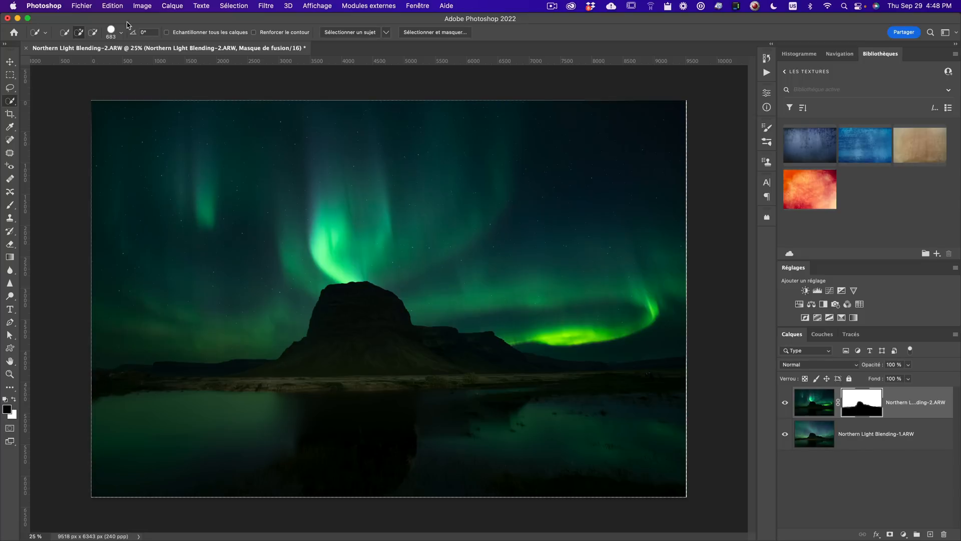
# - Save the blended document
pyautogui.click(83, 6)
pyautogui.click(131, 105)
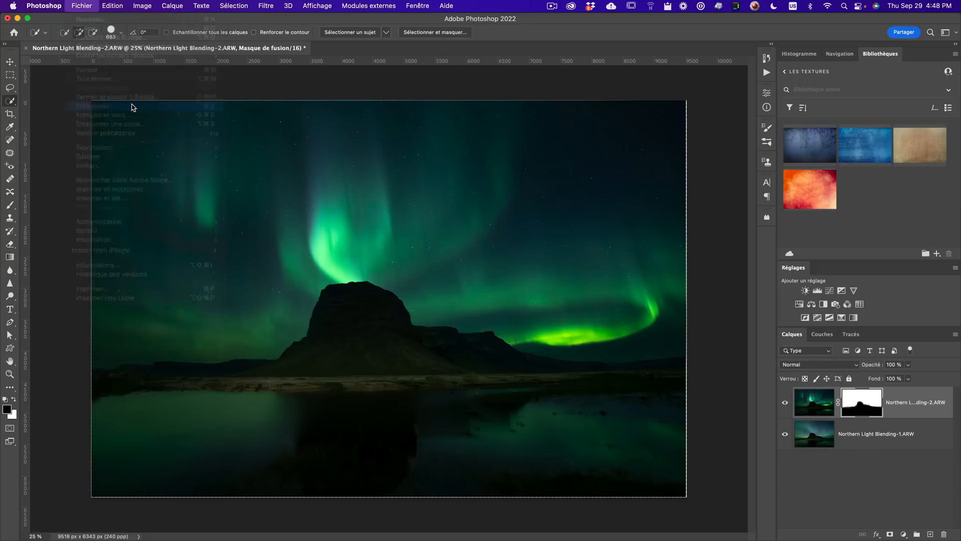
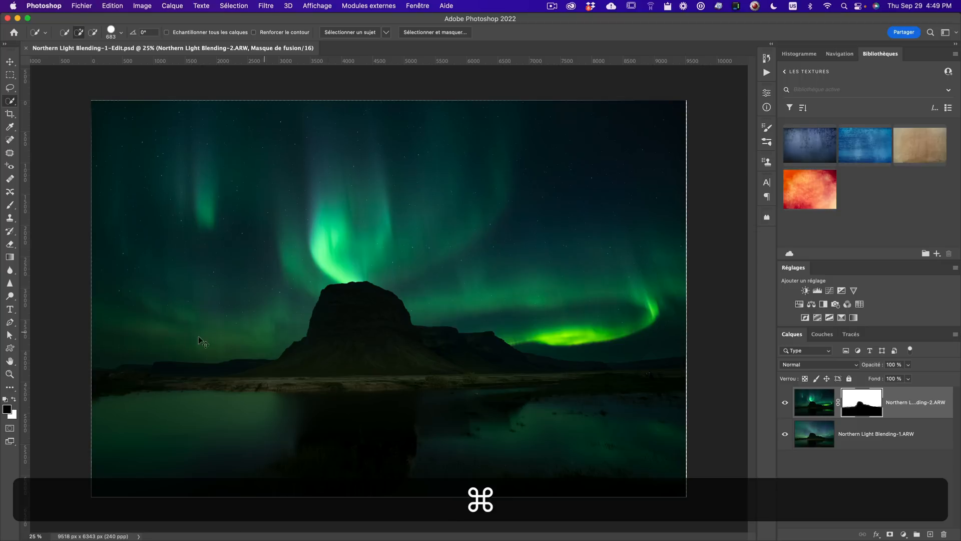
# - Switch to Lightroom Classic and crop the blended image slightly inward from its corners
pyautogui.press('super+Tab')
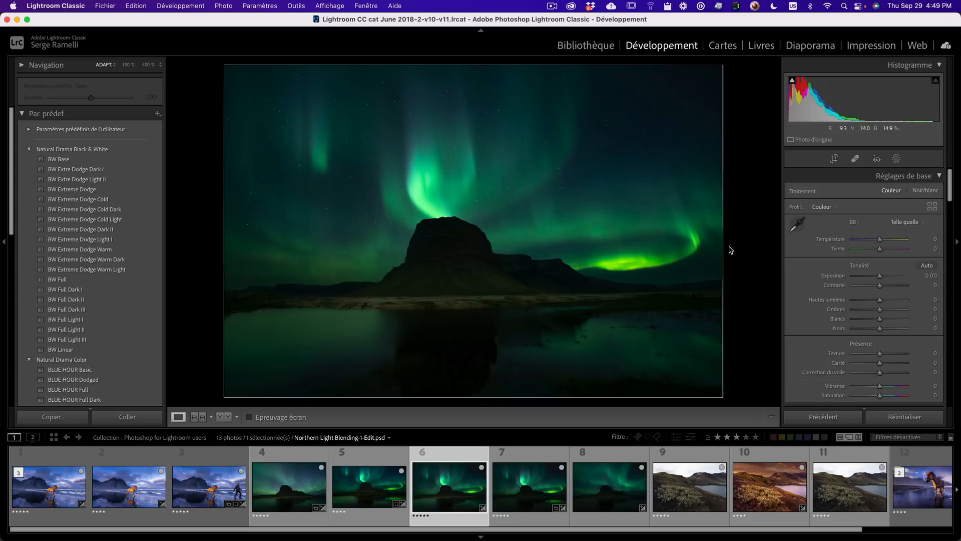
pyautogui.click(834, 160)
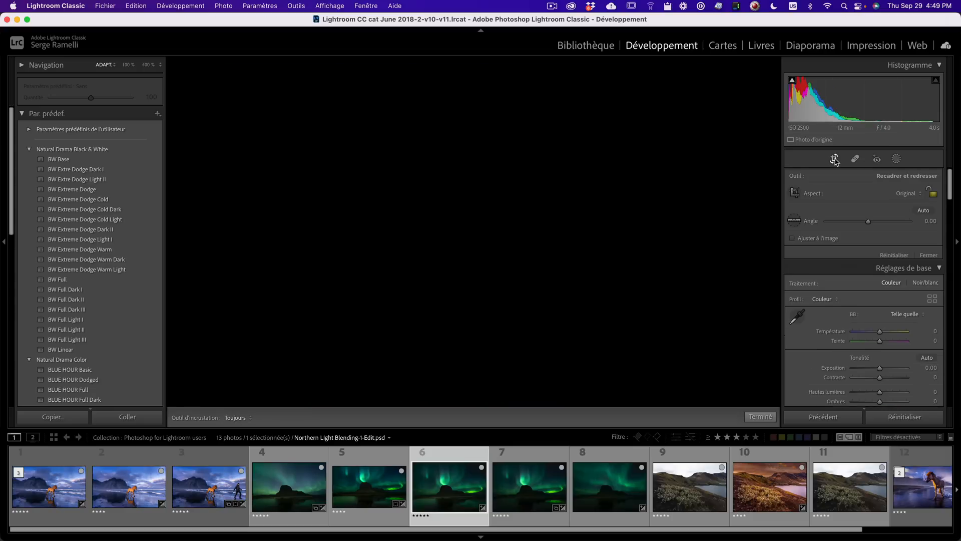
pyautogui.moveTo(719, 67); pyautogui.dragTo(714, 72)
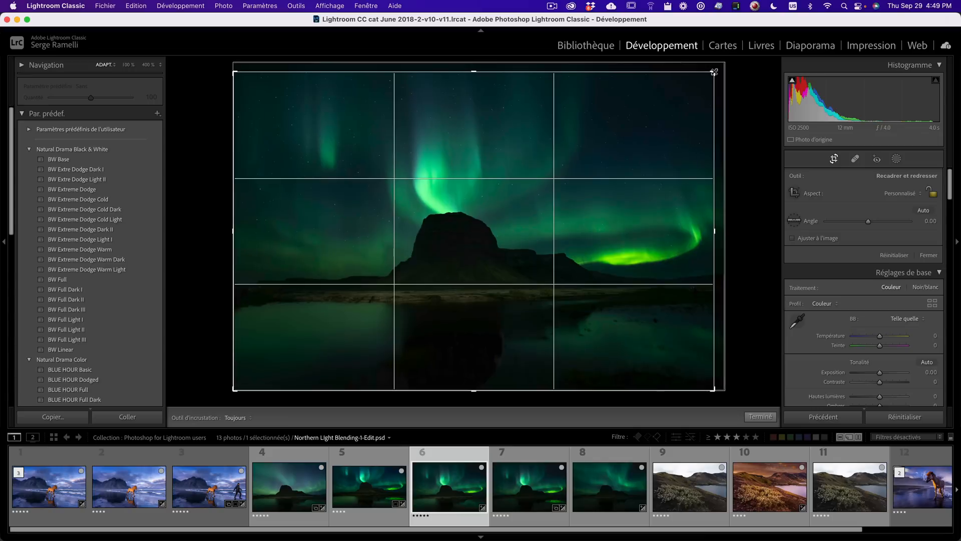
pyautogui.moveTo(231, 392); pyautogui.dragTo(240, 385)
pyautogui.press('Return')
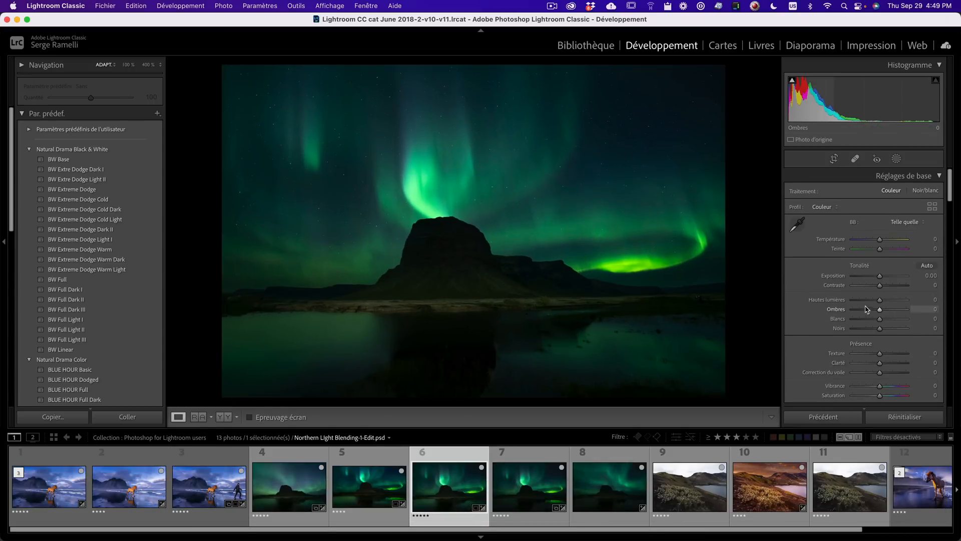
# - Preview the blended image full screen and compare it with the neighbouring aurora frame
pyautogui.press('f')
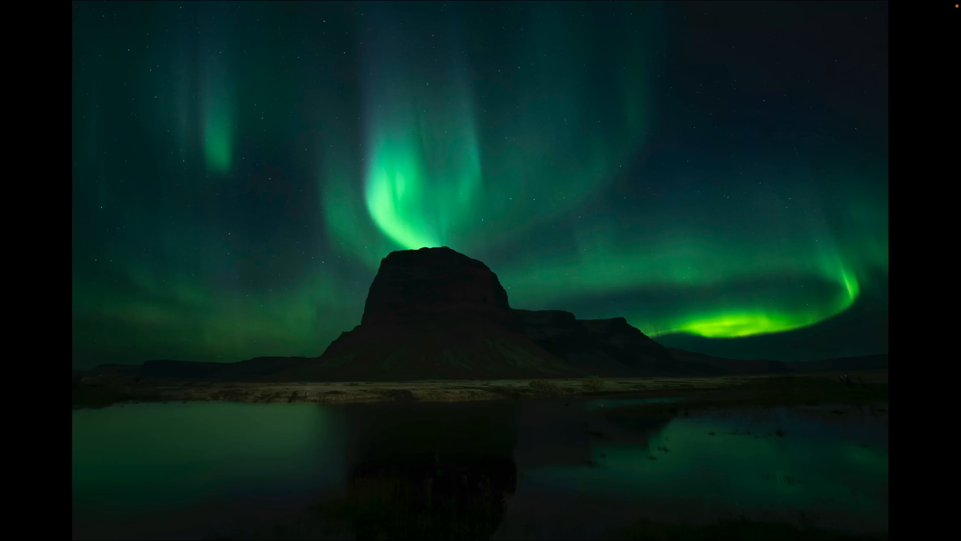
pyautogui.press('f')
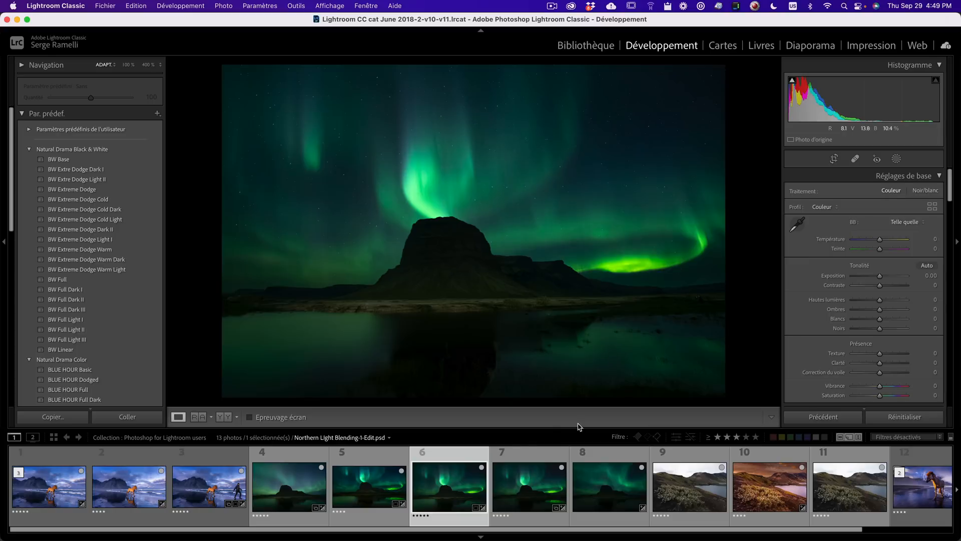
pyautogui.click(388, 491)
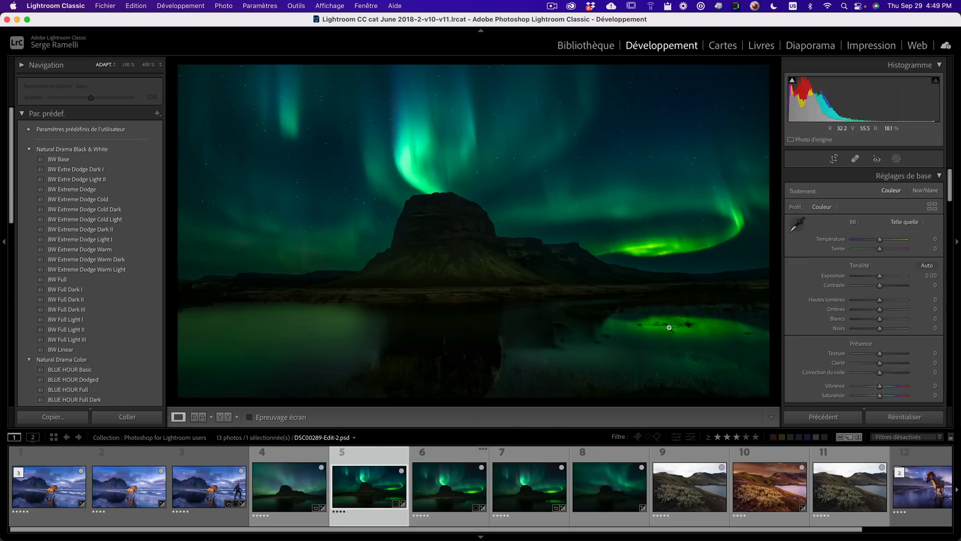
pyautogui.click(460, 483)
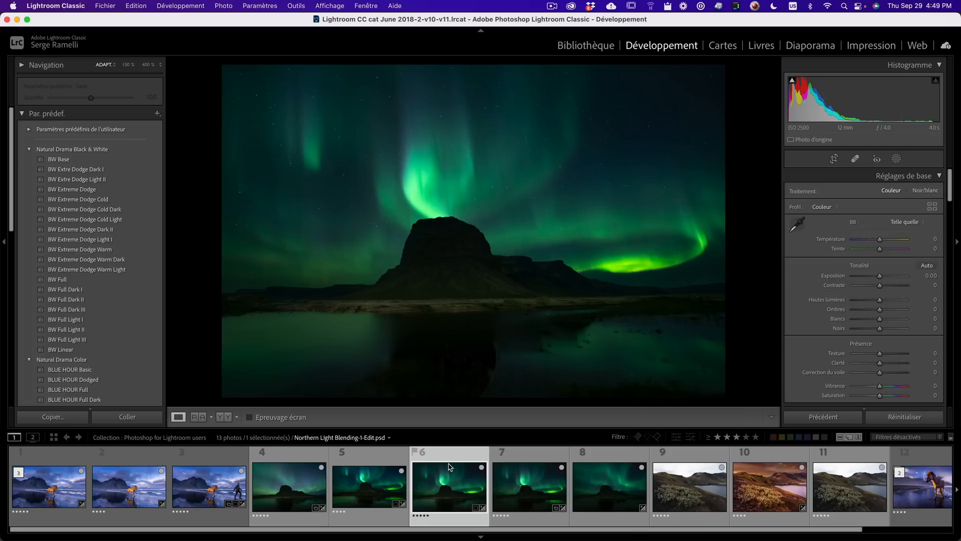
# - Reopen the original blended file in Photoshop 2022 without Lightroom adjustments, updating to the disk version
pyautogui.rightClick(449, 466)
pyautogui.moveTo(496, 288)
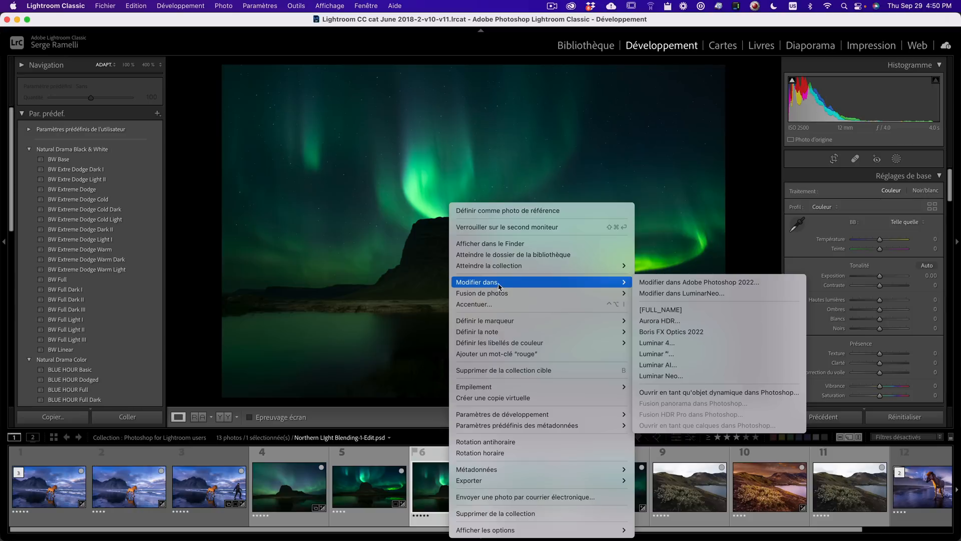
pyautogui.click(704, 283)
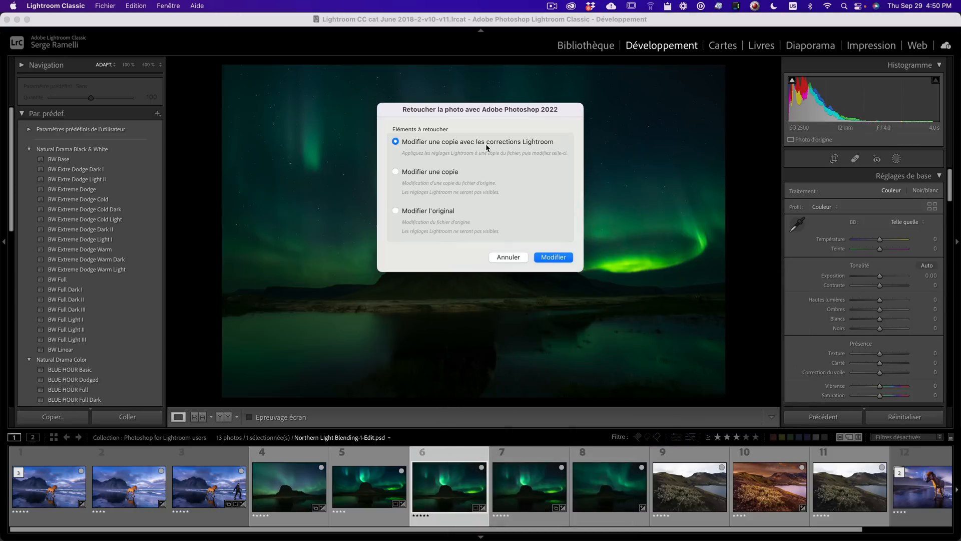
pyautogui.click(441, 211)
pyautogui.click(543, 257)
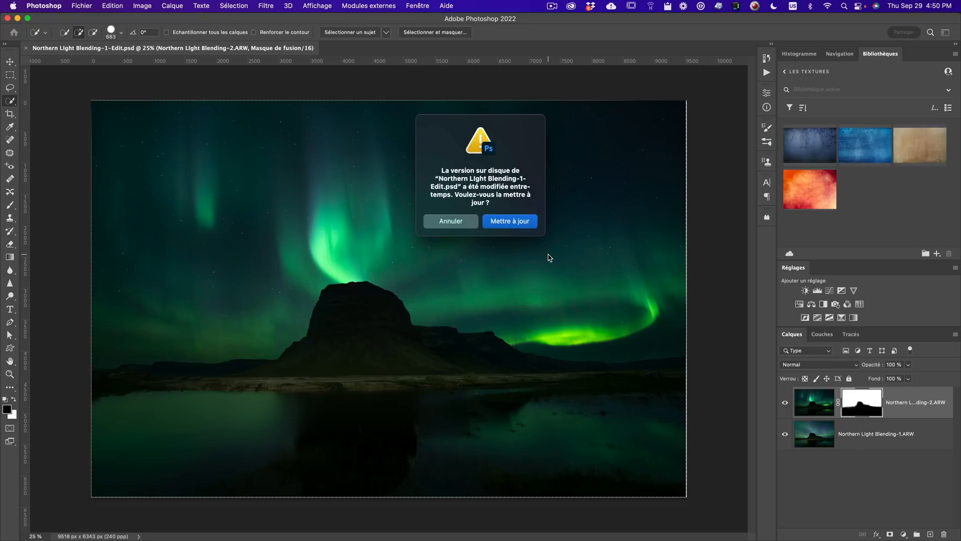
pyautogui.click(520, 225)
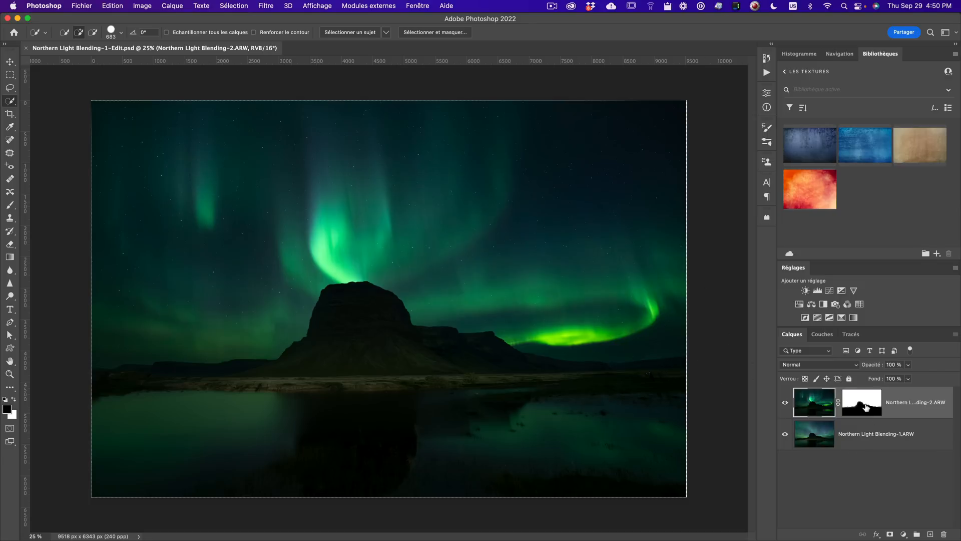
# - Select the top layer's mask and set the Brush tool to a soft round brush with 0% hardness
pyautogui.click(865, 406)
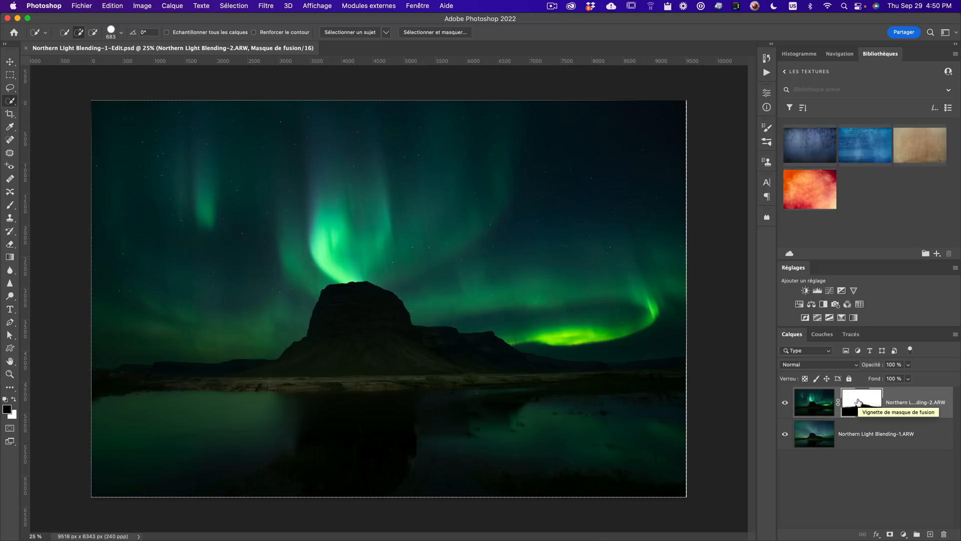
pyautogui.press('b')
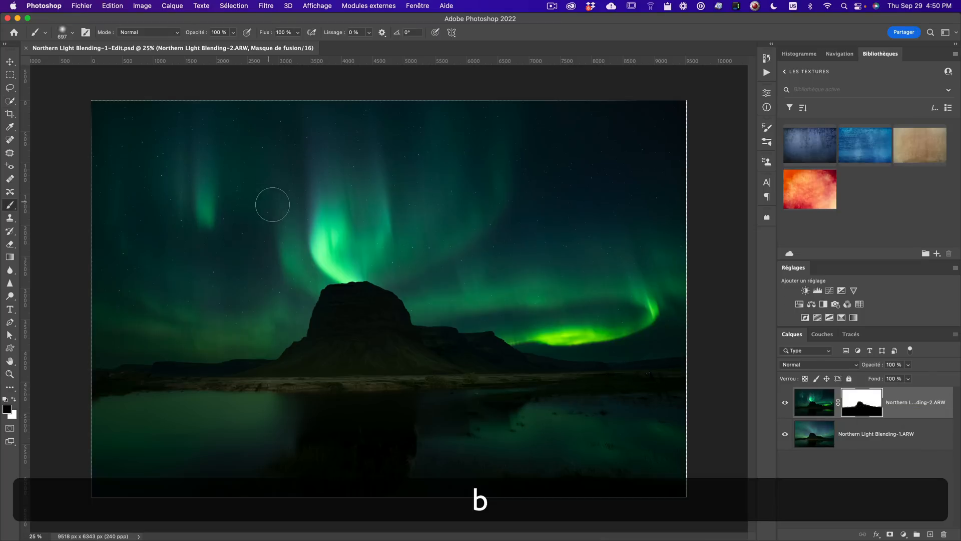
pyautogui.rightClick(10, 205)
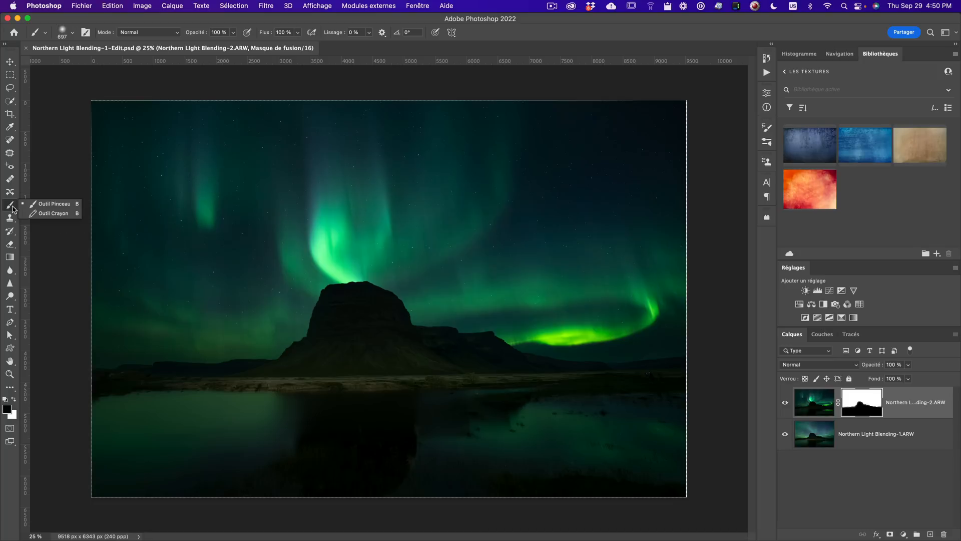
pyautogui.click(50, 204)
pyautogui.rightClick(493, 264)
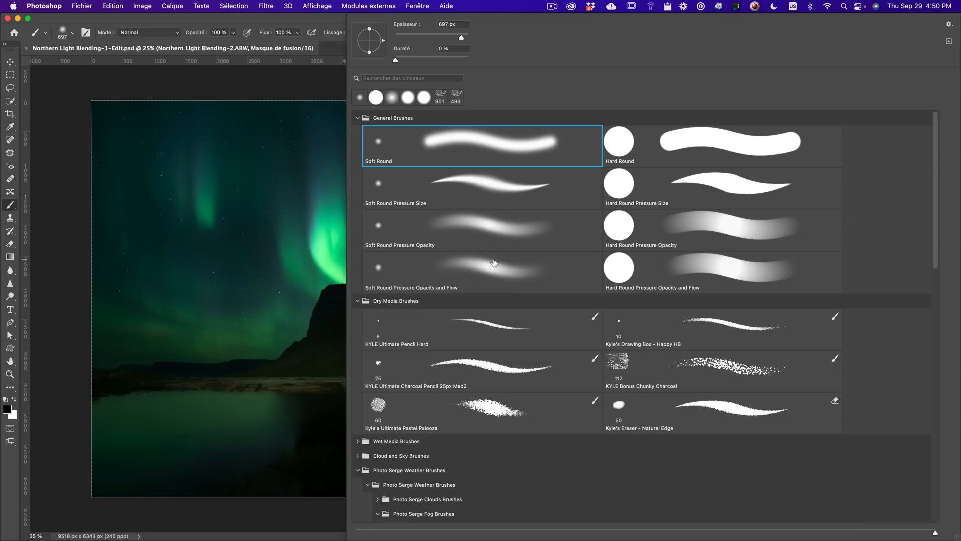
pyautogui.click(394, 60)
pyautogui.click(319, 81)
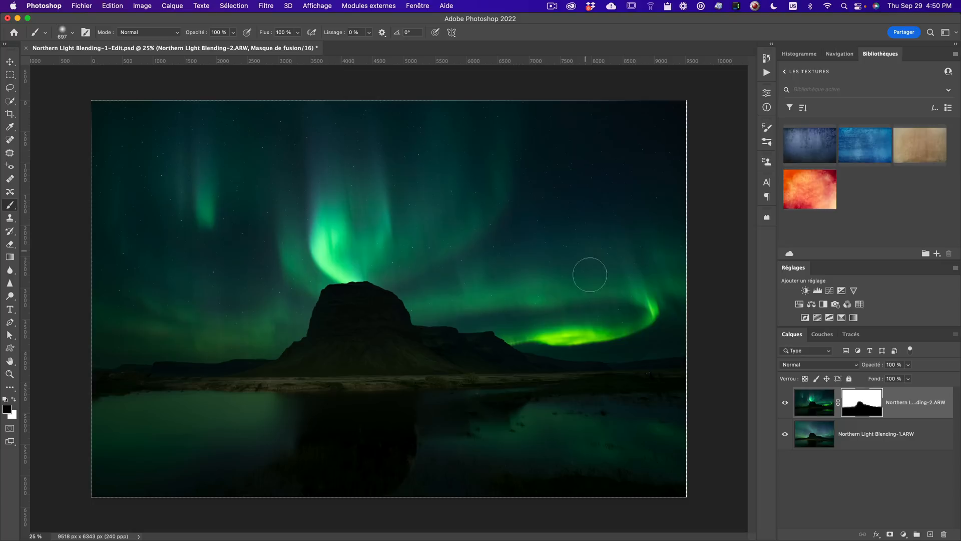
# - Reset the foreground and background colours to default black and white
pyautogui.click(7, 410)
pyautogui.click(755, 344)
pyautogui.click(910, 274)
pyautogui.click(14, 416)
pyautogui.click(783, 362)
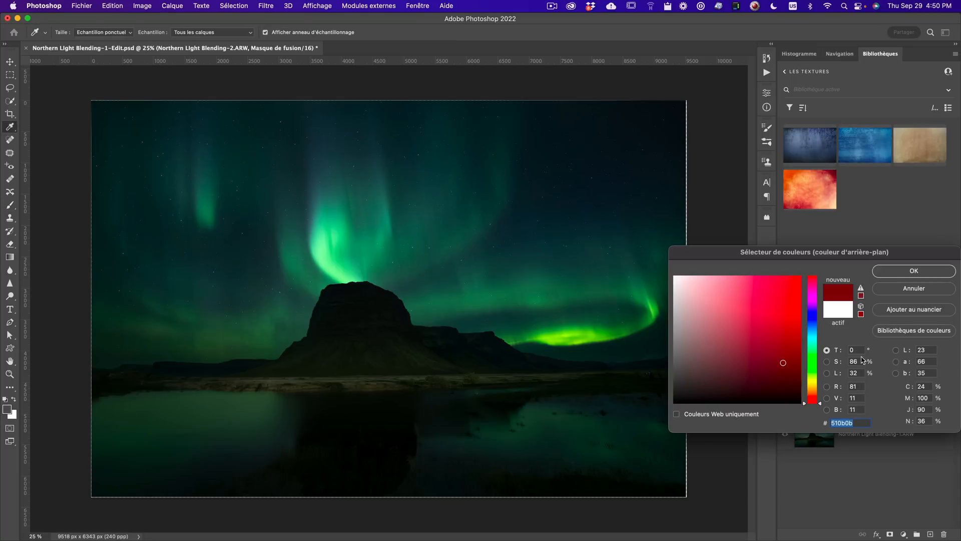
pyautogui.click(926, 273)
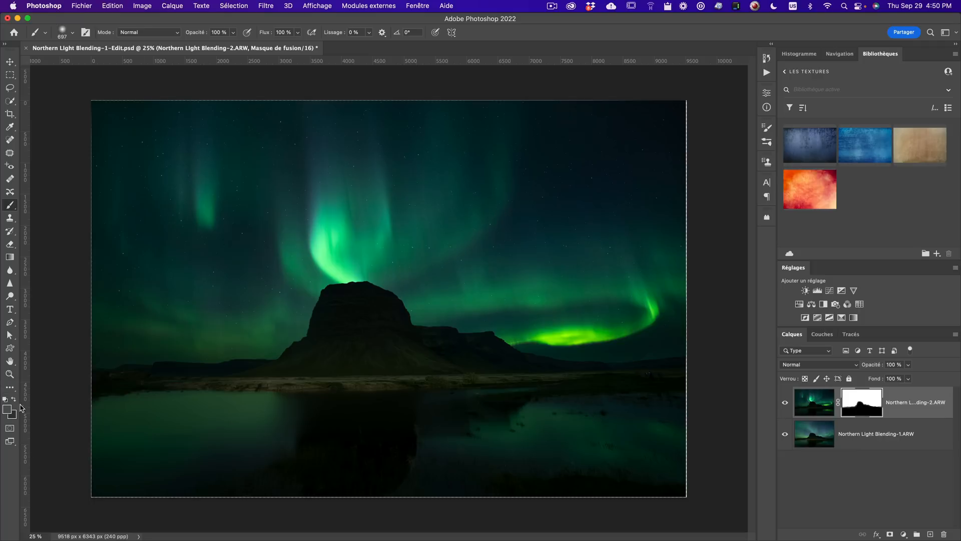
pyautogui.press('d')
pyautogui.press('d')
# - Select the layer mask and paint white over the water to reveal the aurora's reflection
pyautogui.click(821, 406)
pyautogui.click(855, 406)
pyautogui.moveTo(532, 407)
pyautogui.mouseDown()
pyautogui.moveTo(656, 409)
pyautogui.moveTo(531, 416)
pyautogui.moveTo(675, 423)
pyautogui.moveTo(511, 434)
pyautogui.mouseUp()
pyautogui.moveTo(632, 447)
pyautogui.mouseDown()
pyautogui.moveTo(502, 461)
pyautogui.moveTo(354, 444)
pyautogui.moveTo(376, 453)
pyautogui.mouseUp()
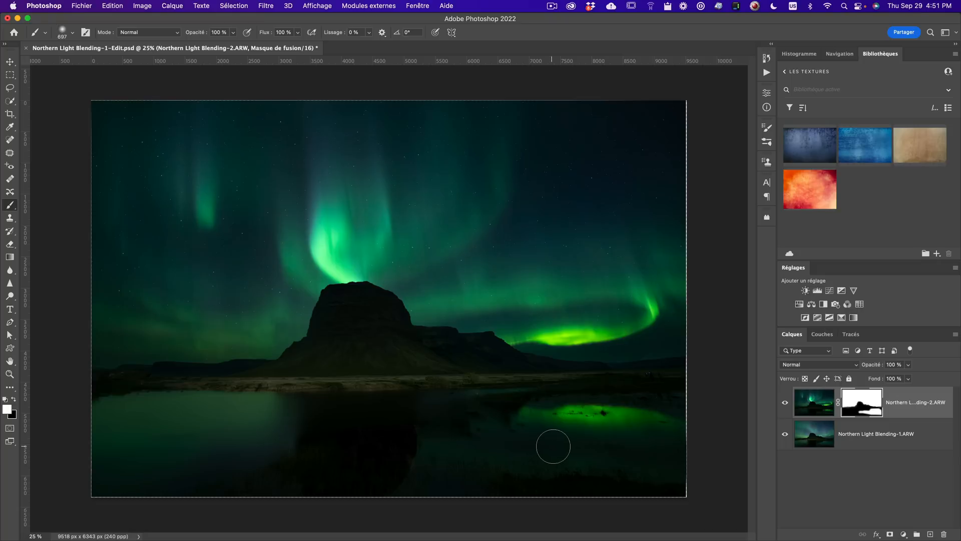
# - Switch to black and paint over the right part of the water to hide some reflection
pyautogui.press('x')
pyautogui.moveTo(449, 444)
pyautogui.mouseDown()
pyautogui.moveTo(676, 454)
pyautogui.moveTo(608, 454)
pyautogui.moveTo(457, 425)
pyautogui.moveTo(461, 440)
pyautogui.moveTo(623, 463)
pyautogui.mouseUp()
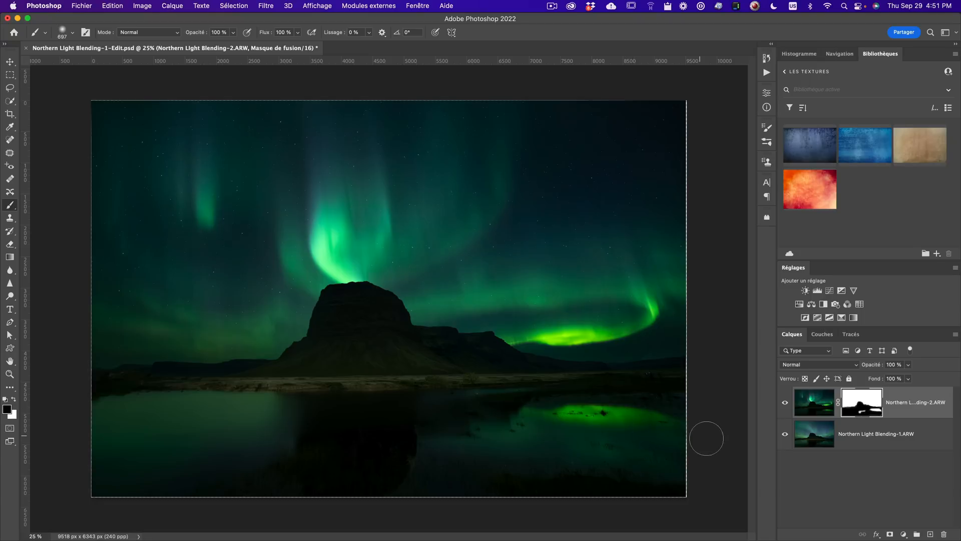
# - Close the document, saving changes, and switch back to Lightroom Classic
pyautogui.click(81, 6)
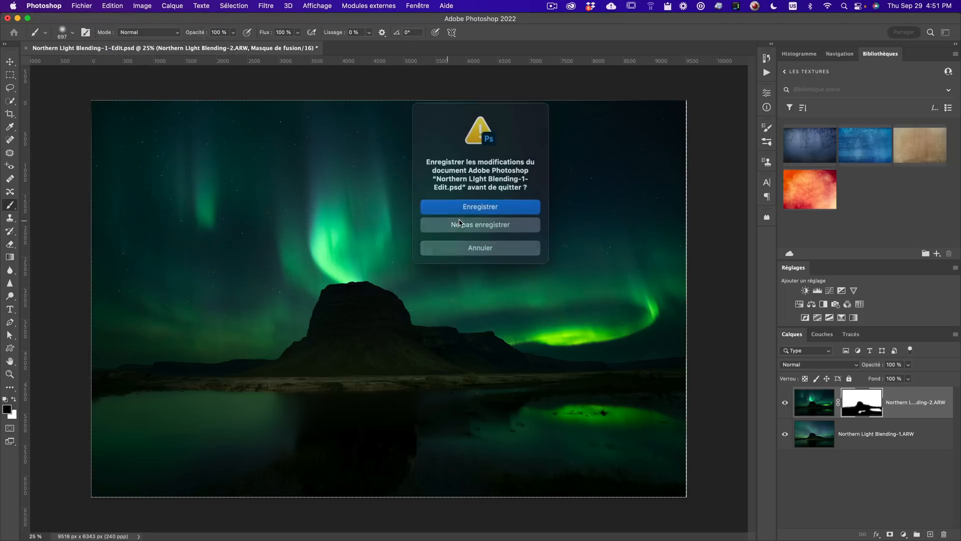
pyautogui.click(474, 206)
pyautogui.press('super+Tab')
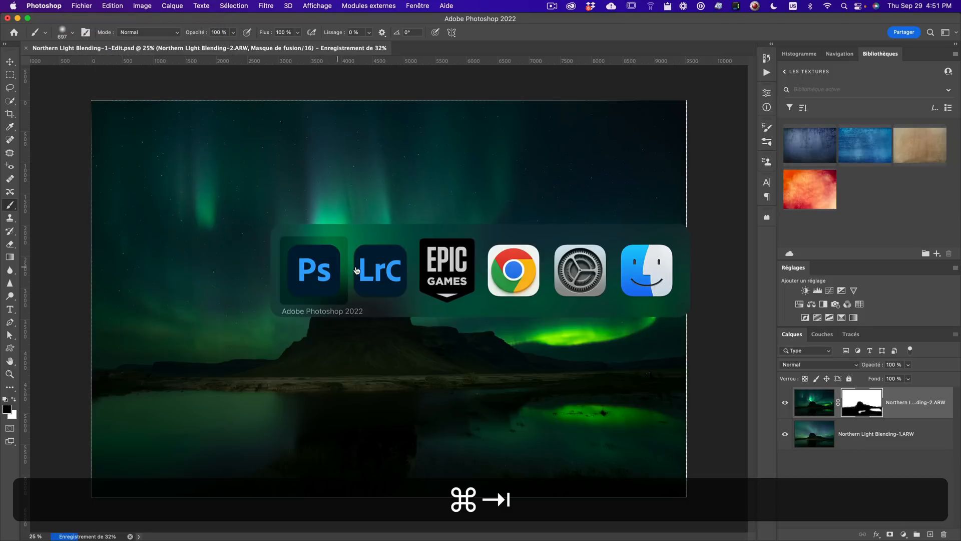
pyautogui.press('super+Tab')
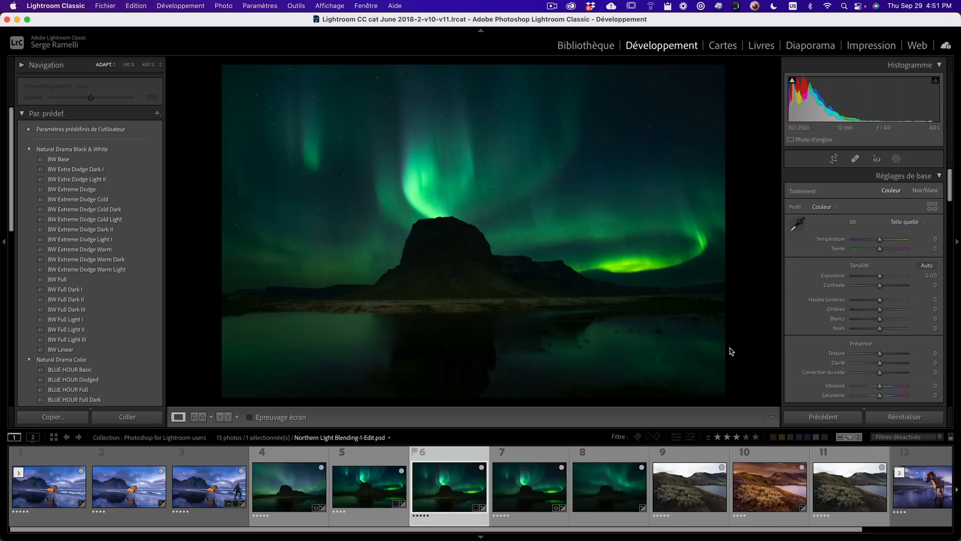
# - Crop the updated blended image slightly inward from its corners and preview it full screen
pyautogui.hotkey('ctrl', 'p')
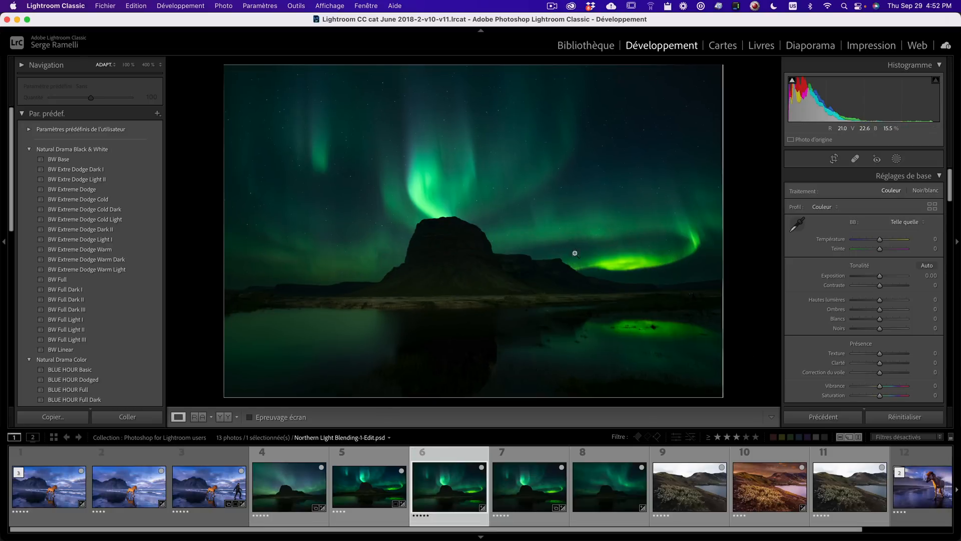
pyautogui.click(834, 159)
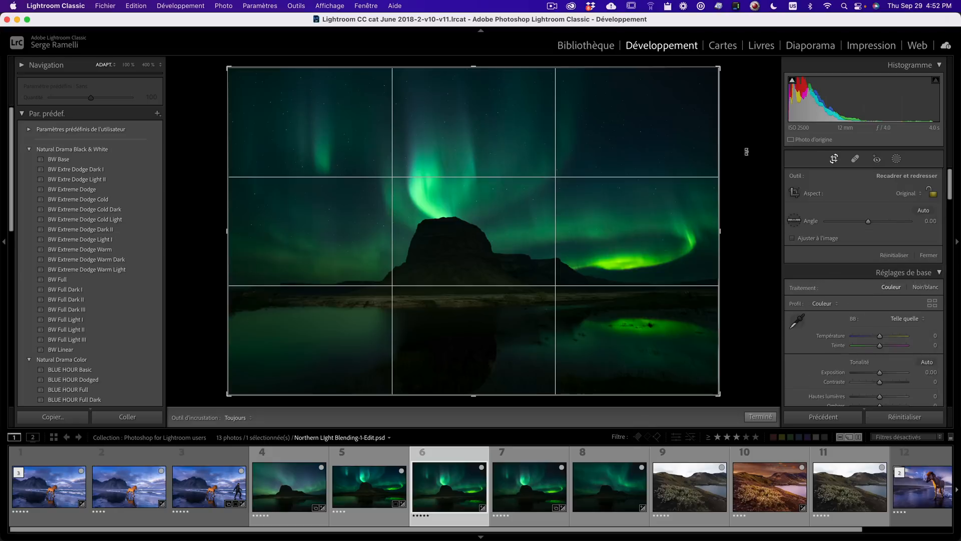
pyautogui.moveTo(721, 64); pyautogui.dragTo(715, 70)
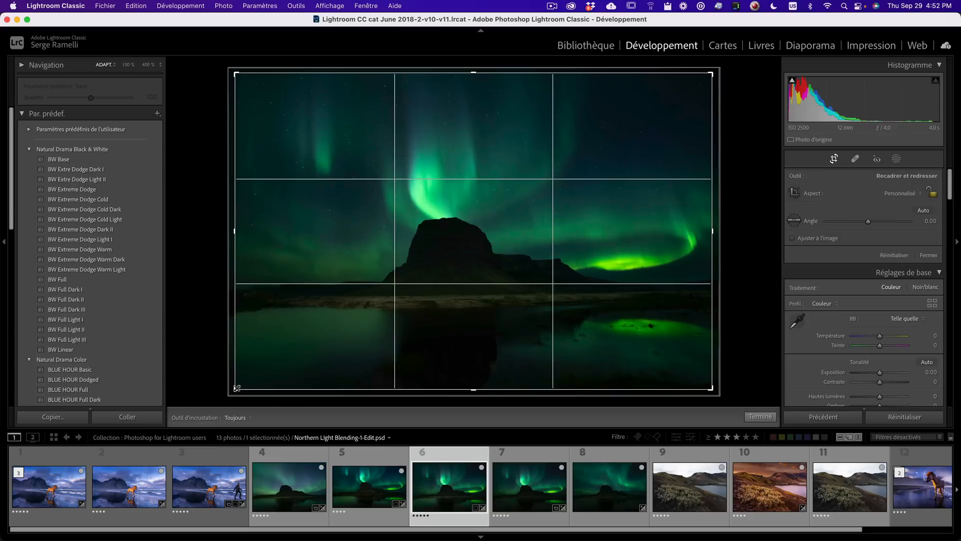
pyautogui.press('Return')
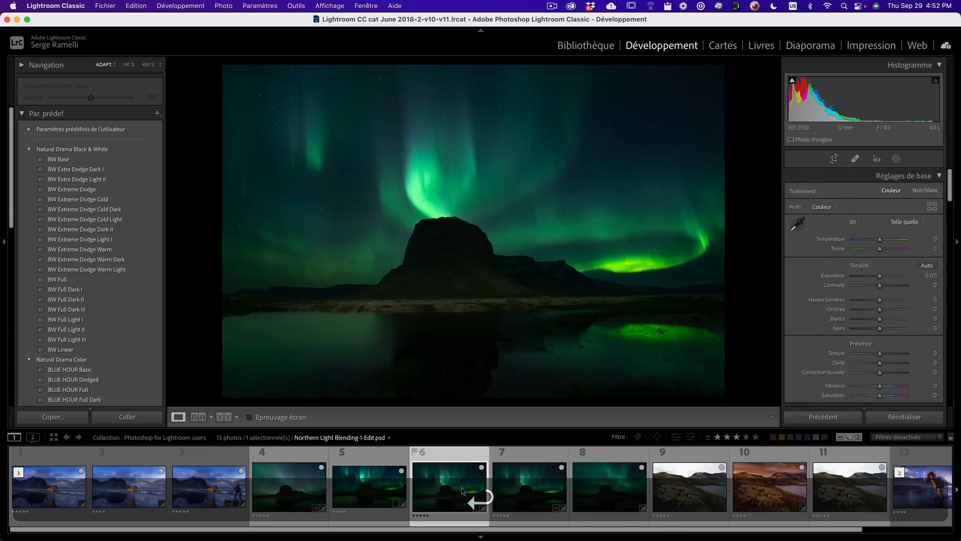
pyautogui.press('f')
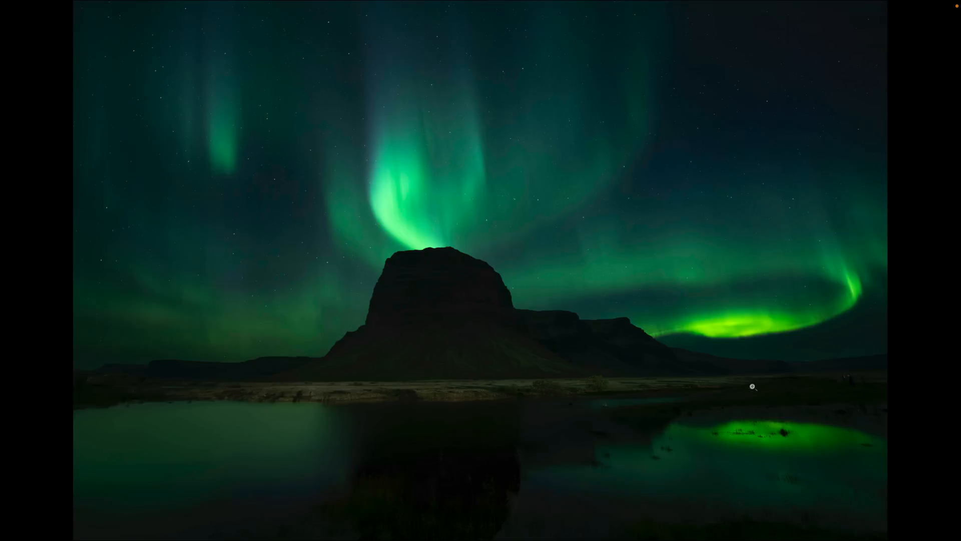
pyautogui.press('Escape')
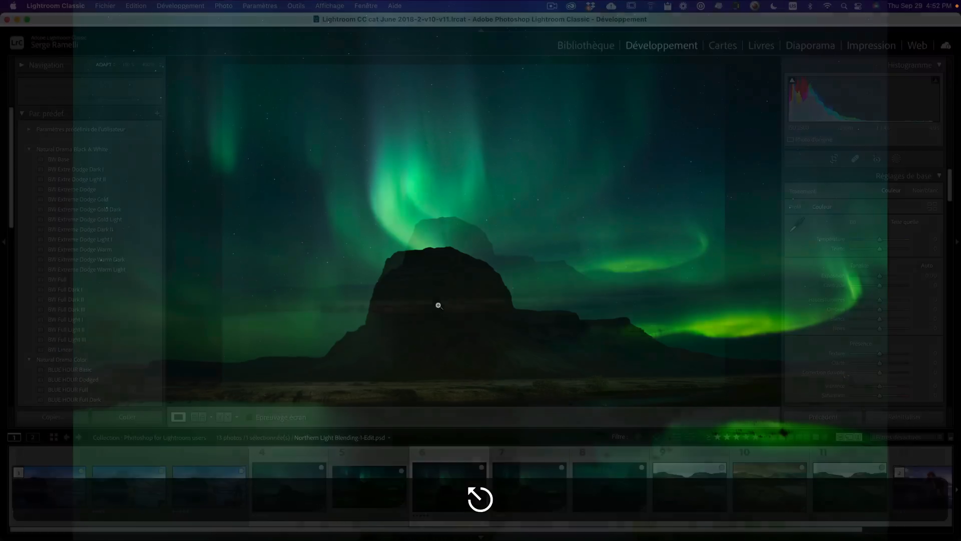
# - Open the first Focus Stacking photo and inspect it at 100% zoom
pyautogui.click(704, 503)
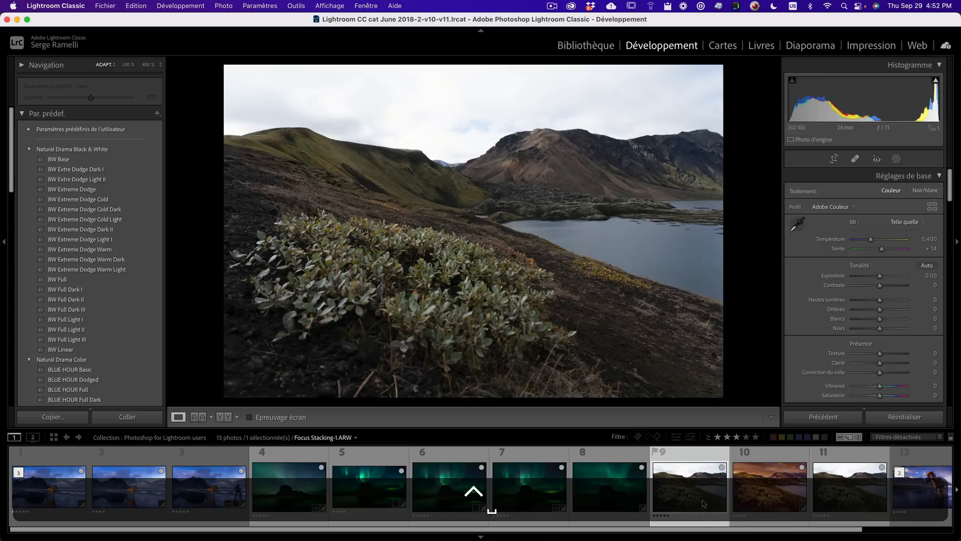
pyautogui.click(461, 291)
pyautogui.moveTo(560, 108); pyautogui.dragTo(601, 245)
pyautogui.moveTo(593, 292); pyautogui.dragTo(525, 321)
pyautogui.moveTo(635, 140); pyautogui.dragTo(525, 320)
pyautogui.moveTo(659, 159); pyautogui.dragTo(581, 286)
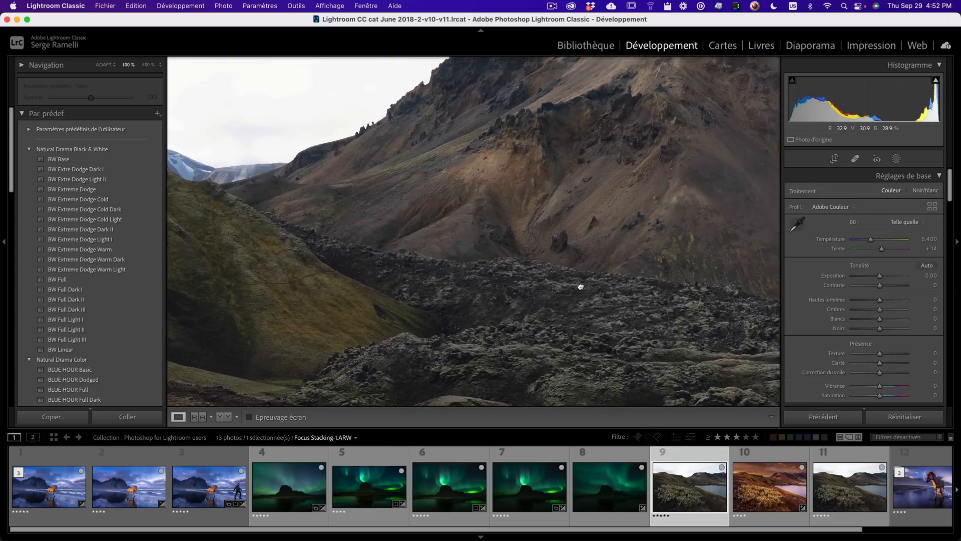
pyautogui.moveTo(568, 127); pyautogui.dragTo(576, 262)
pyautogui.click(577, 266)
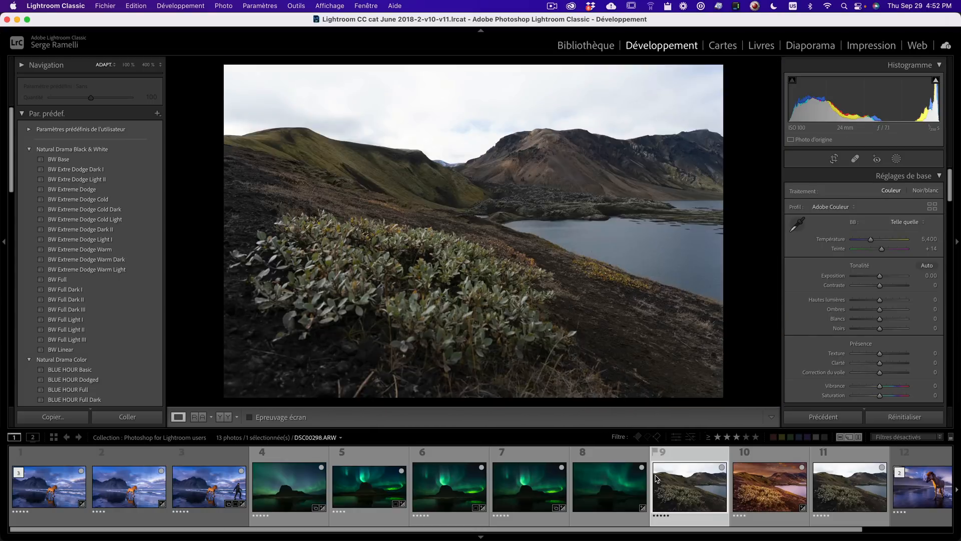
# - Select the second Focus Stacking photo and inspect the foreground plants at 100% zoom
pyautogui.click(859, 492)
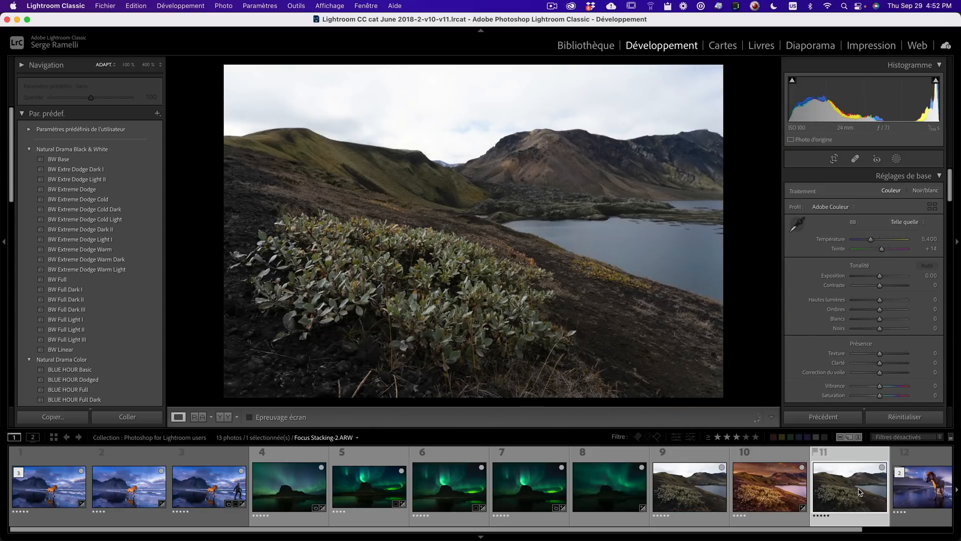
pyautogui.click(447, 318)
pyautogui.moveTo(535, 254); pyautogui.dragTo(426, 321)
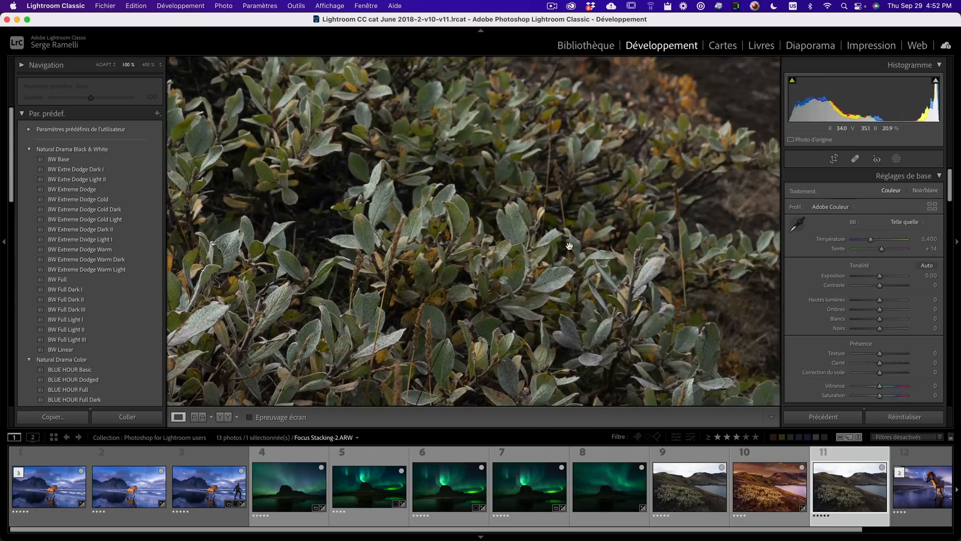
# - Pan across the plants at 100% zoom to check focus, then return to the fit view
pyautogui.moveTo(698, 141); pyautogui.dragTo(510, 290)
pyautogui.moveTo(650, 205); pyautogui.dragTo(521, 305)
pyautogui.moveTo(569, 120); pyautogui.dragTo(515, 260)
pyautogui.click(518, 253)
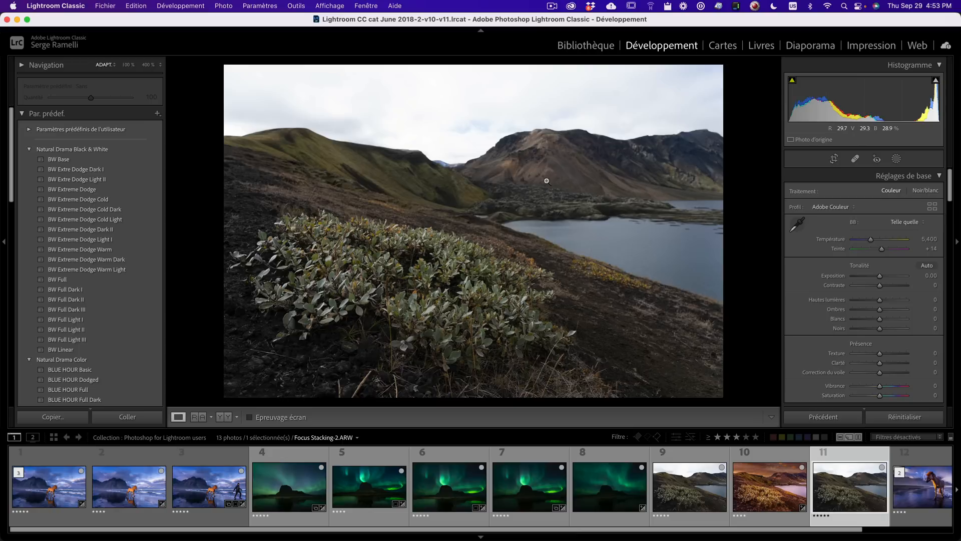
# - Select both Focus Stacking photos and open them as layers in Photoshop
pyautogui.click(678, 489)
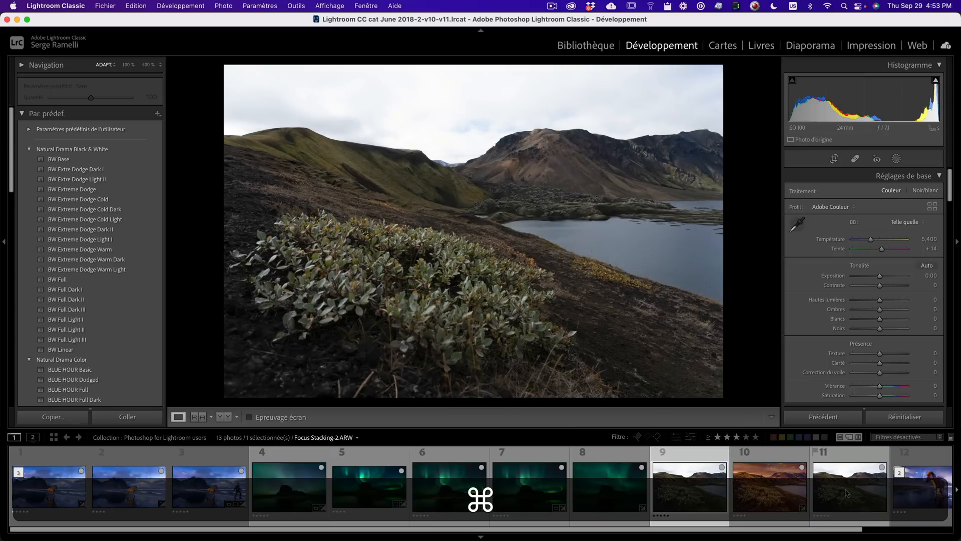
pyautogui.keyDown('super'); pyautogui.click(841, 498); pyautogui.keyUp('super')
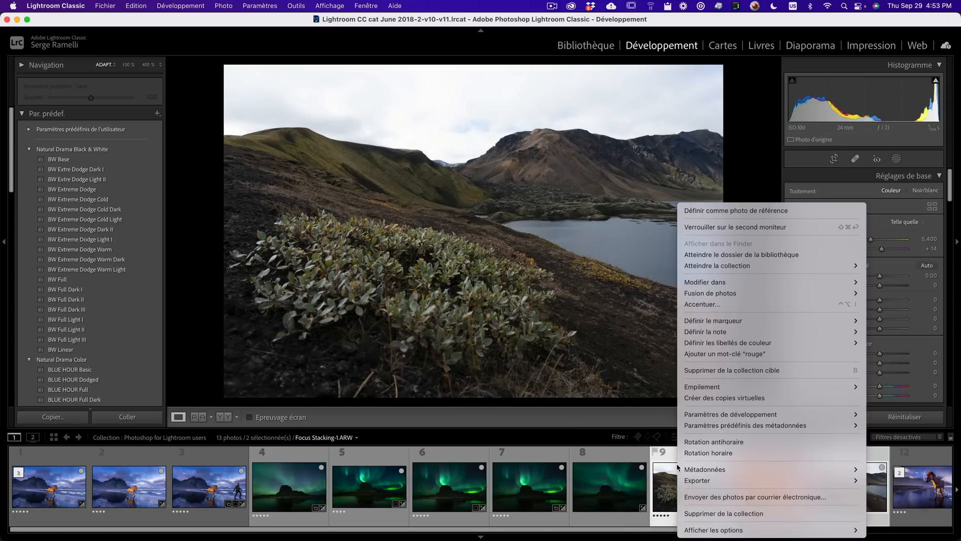
pyautogui.moveTo(706, 281)
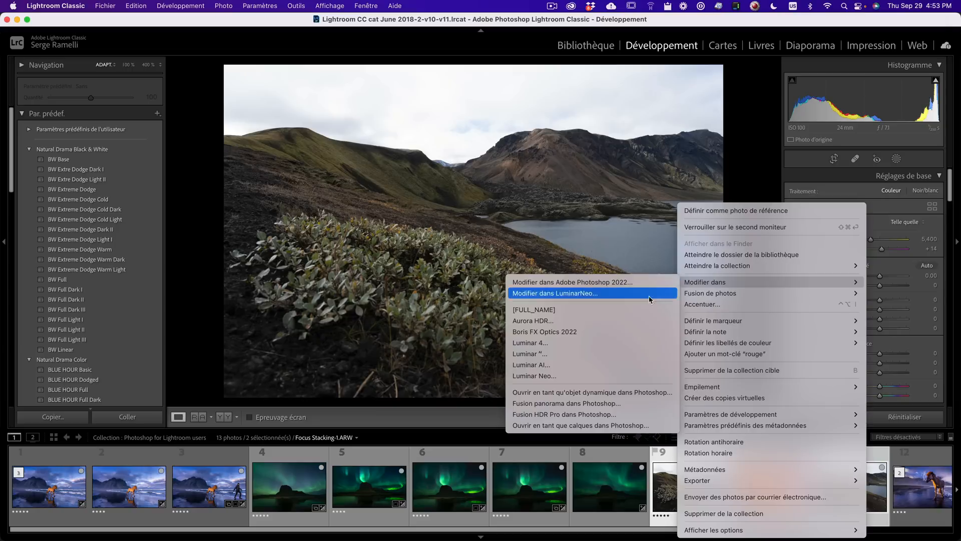
pyautogui.click(651, 425)
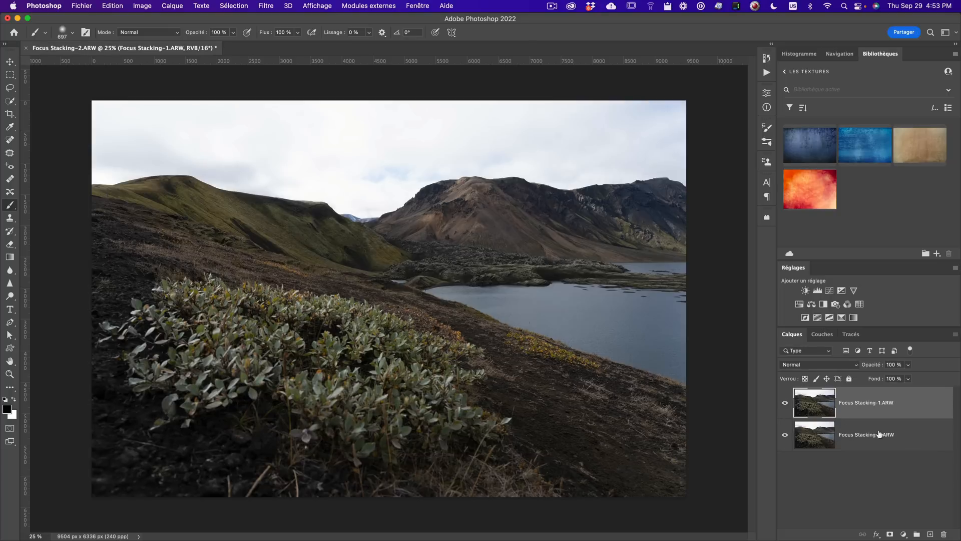
# - Select both layers and auto-blend them using Stack Images with seamless tones and colors and content-aware fill
pyautogui.keyDown('shift'); pyautogui.click(931, 443); pyautogui.keyUp('shift')
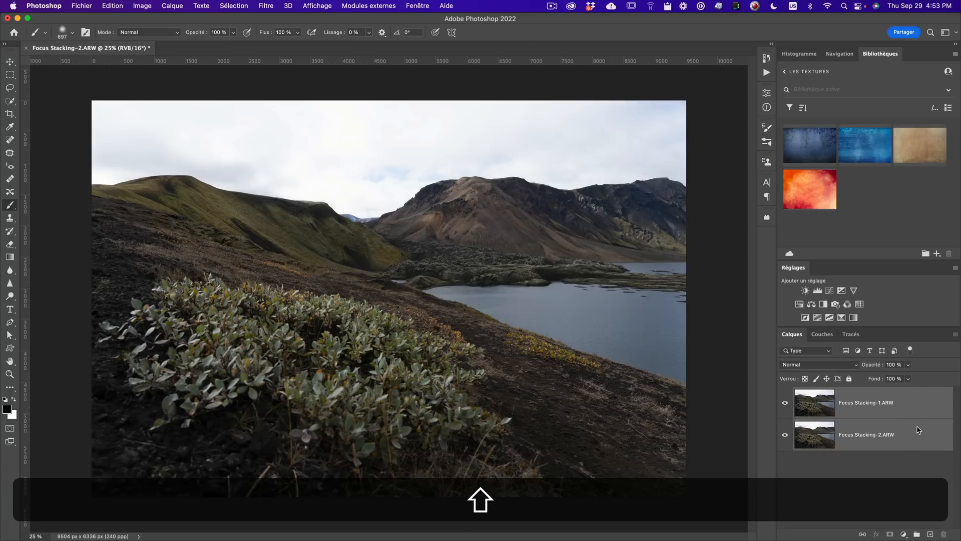
pyautogui.click(115, 6)
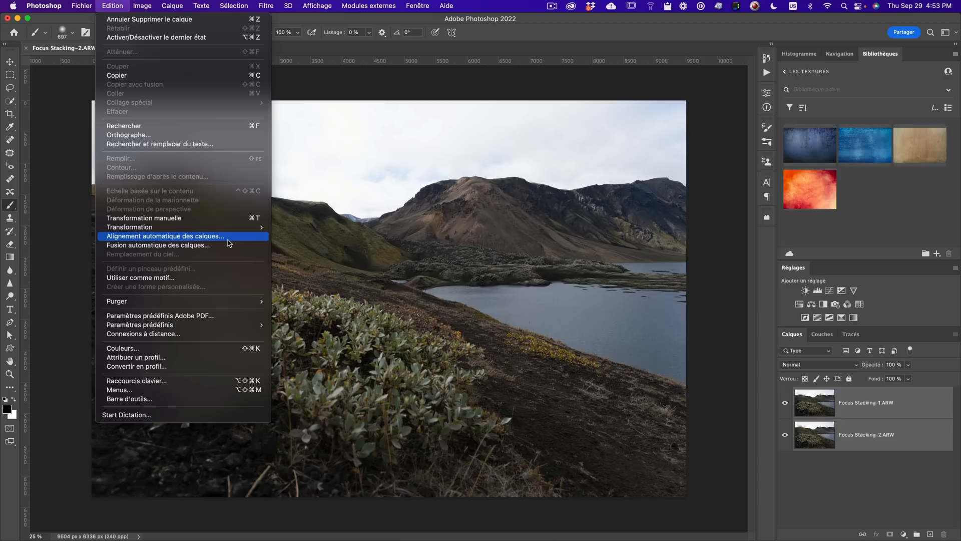
pyautogui.click(181, 248)
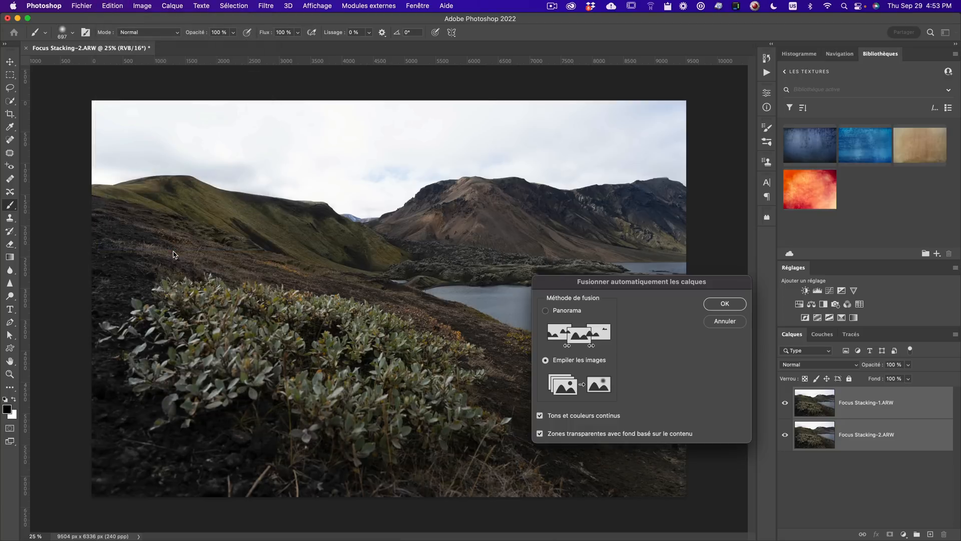
pyautogui.click(737, 305)
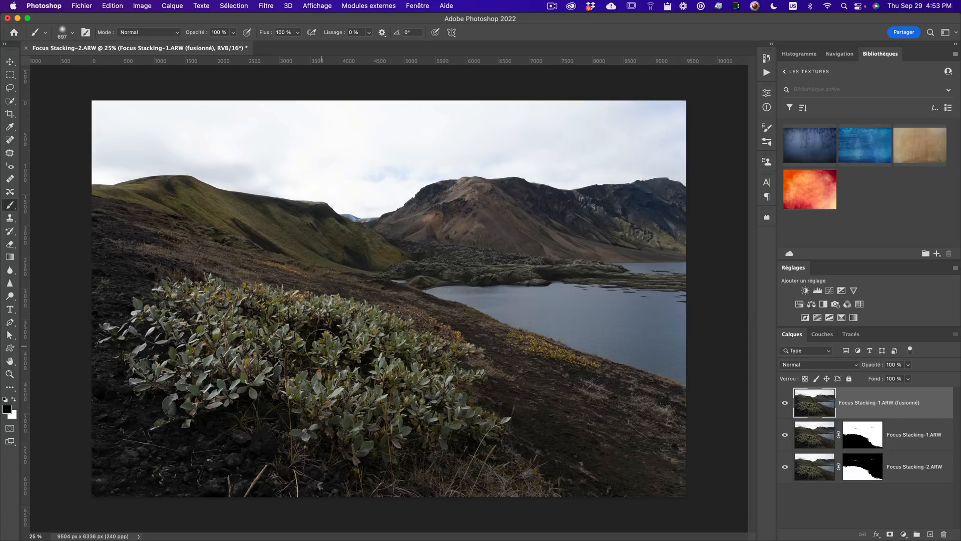
# - Zoom into the blended image and pan across the foreground plants and background to check sharpness
pyautogui.press('z')
pyautogui.click(347, 345)
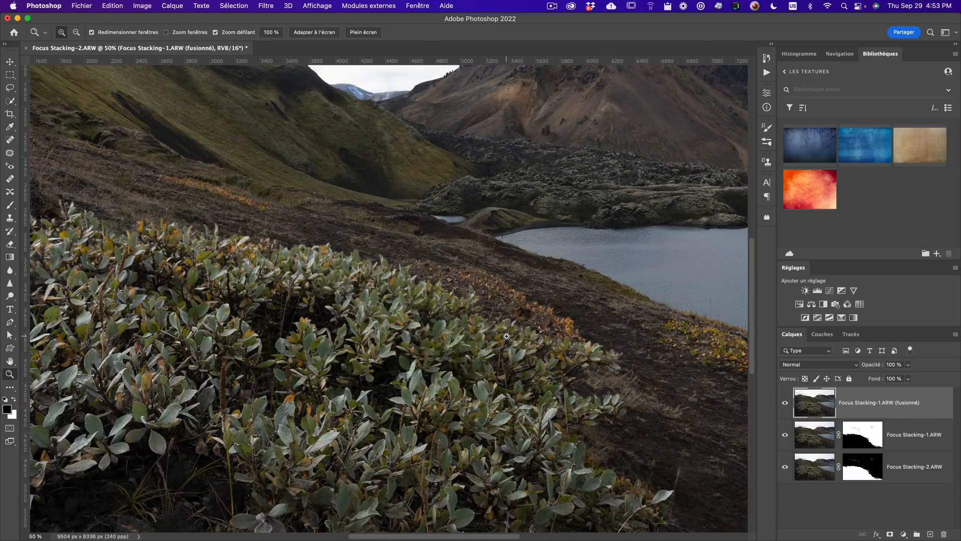
pyautogui.moveTo(529, 256); pyautogui.dragTo(431, 348)
pyautogui.moveTo(402, 299); pyautogui.dragTo(401, 304)
pyautogui.click(402, 304)
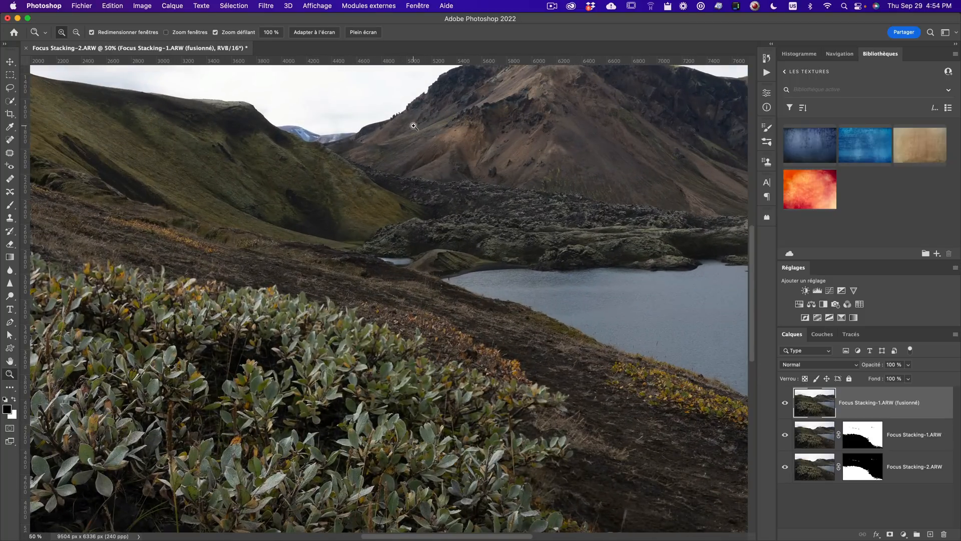
pyautogui.press('space')
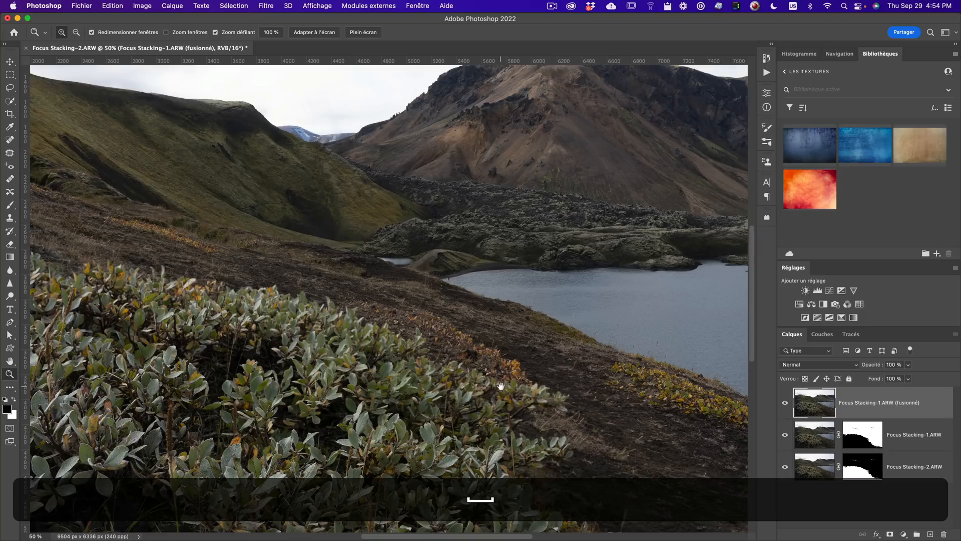
pyautogui.moveTo(505, 273); pyautogui.dragTo(439, 302)
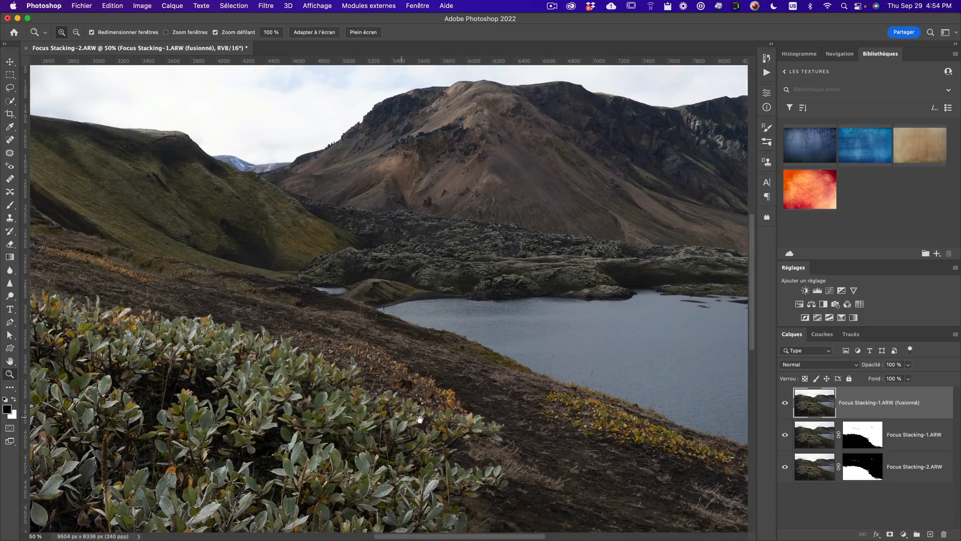
pyautogui.moveTo(381, 407); pyautogui.dragTo(558, 276)
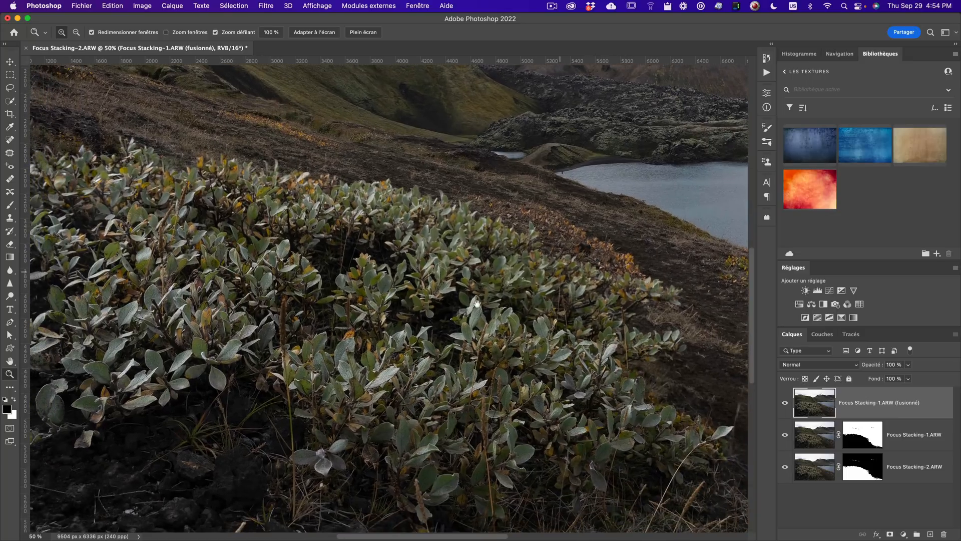
pyautogui.moveTo(408, 258); pyautogui.dragTo(273, 351)
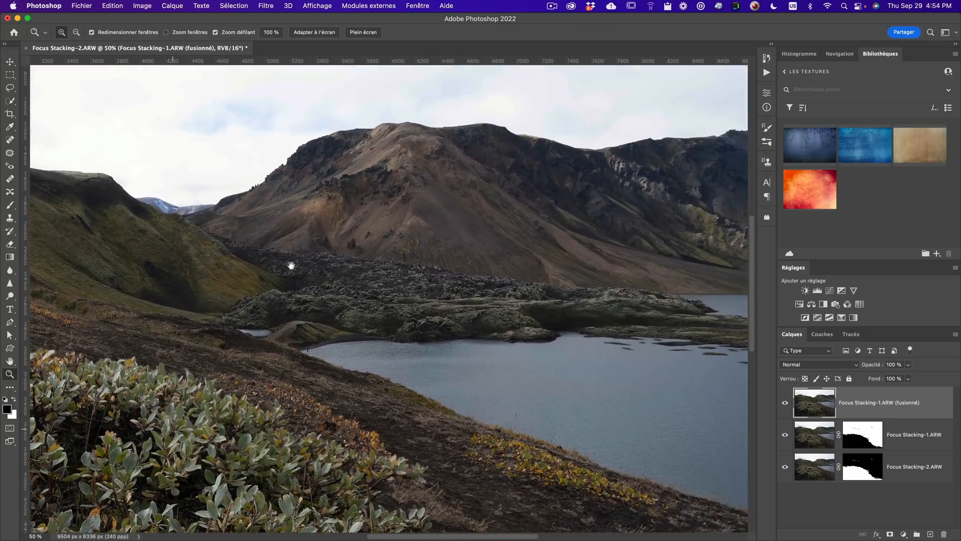
pyautogui.moveTo(452, 345); pyautogui.dragTo(506, 321)
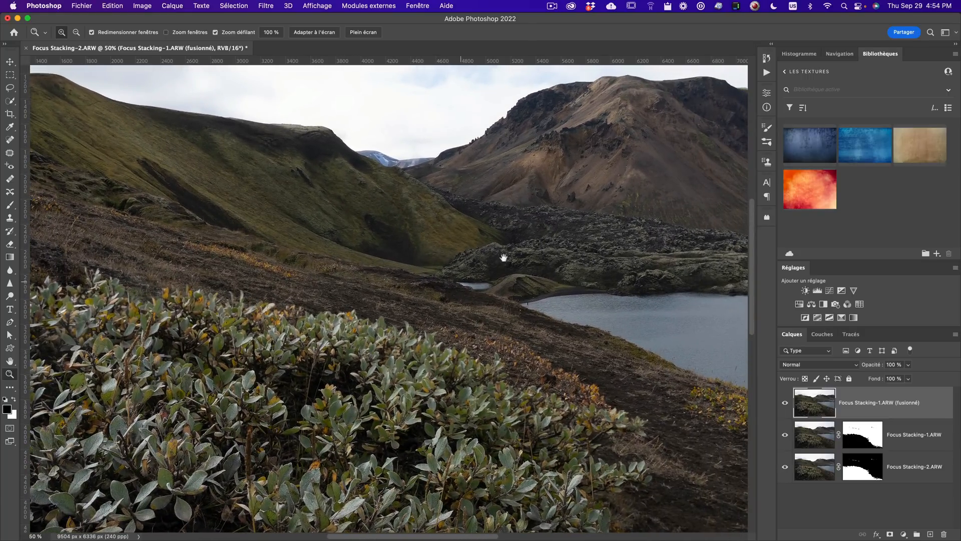
pyautogui.moveTo(398, 407); pyautogui.dragTo(494, 293)
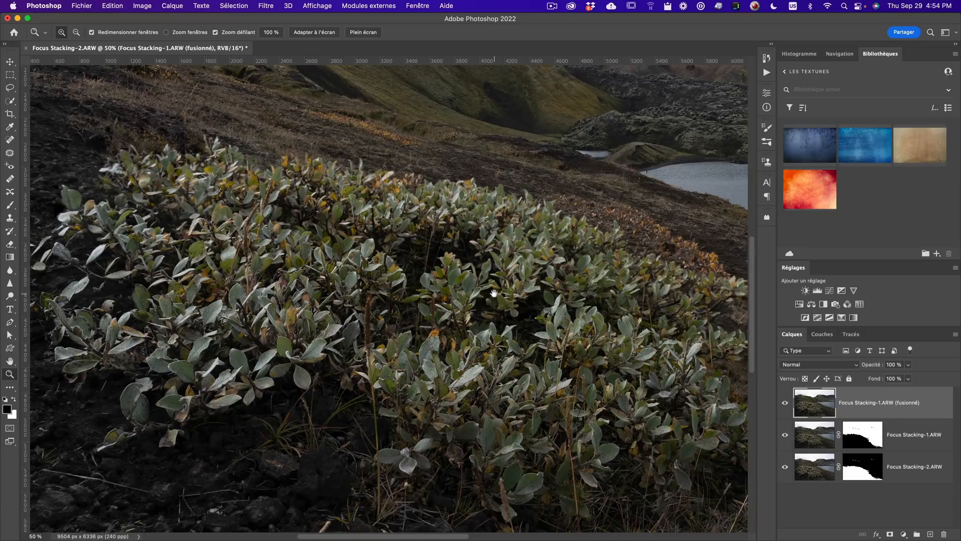
pyautogui.hotkey('alt', 'z')
pyautogui.keyDown('alt'); pyautogui.click(489, 302); pyautogui.keyUp('alt')
pyautogui.keyDown('alt'); pyautogui.click(489, 303); pyautogui.keyUp('alt')
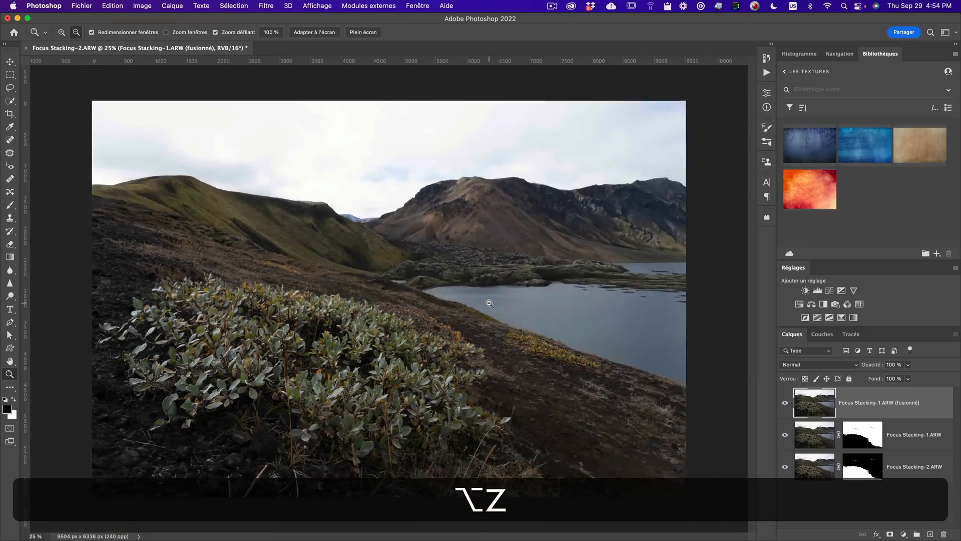
pyautogui.keyDown('alt'); pyautogui.click(453, 304); pyautogui.keyUp('alt')
pyautogui.click(453, 304)
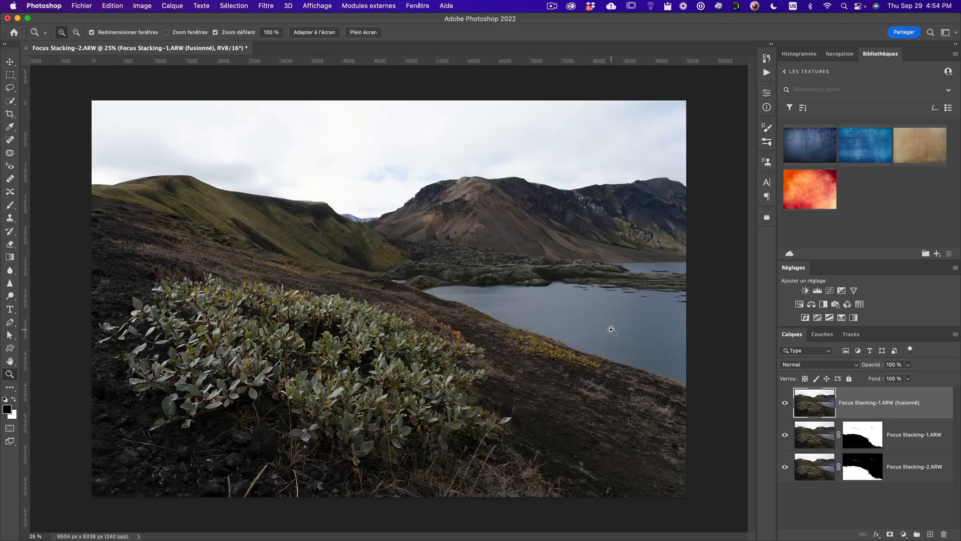
# - Open Sky Replacement and move its dialog away from the image
pyautogui.hotkey('ctrl', 'space')
pyautogui.click(118, 8)
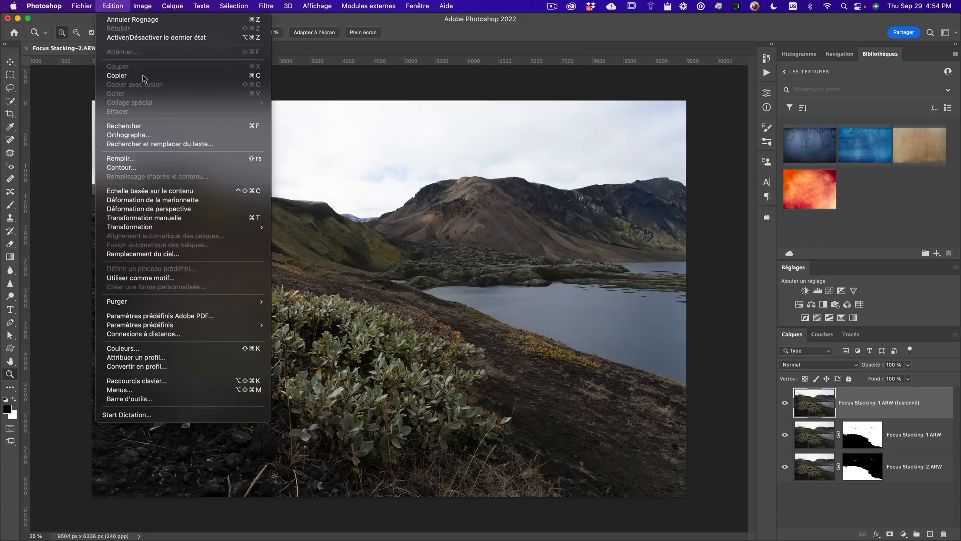
pyautogui.click(166, 254)
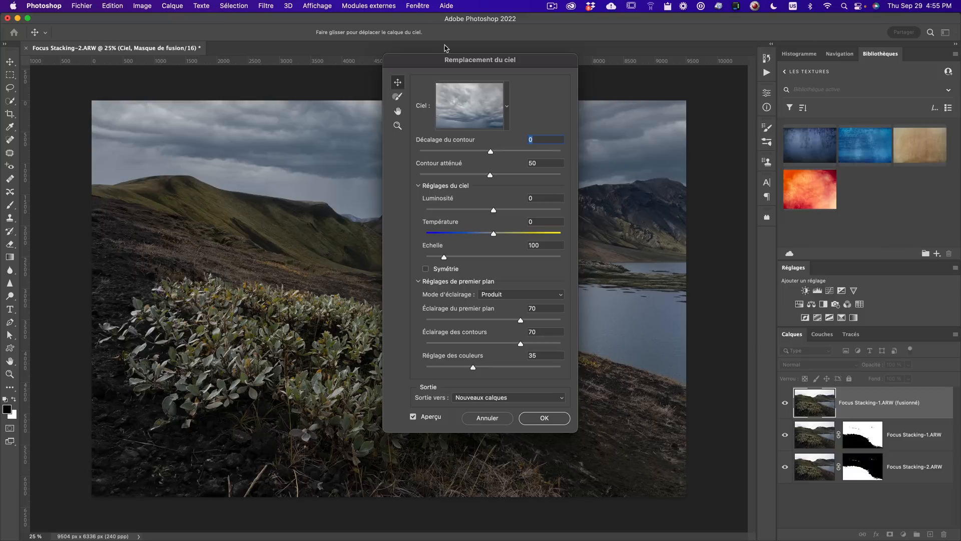
pyautogui.moveTo(456, 61); pyautogui.dragTo(754, 69)
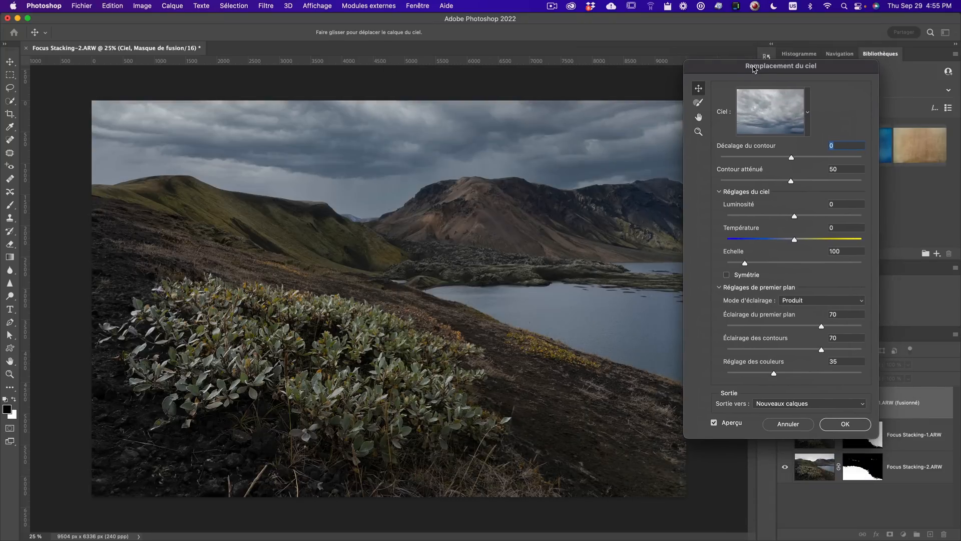
# - Try several Spectaculaire sky presets in the sky picker
pyautogui.click(775, 122)
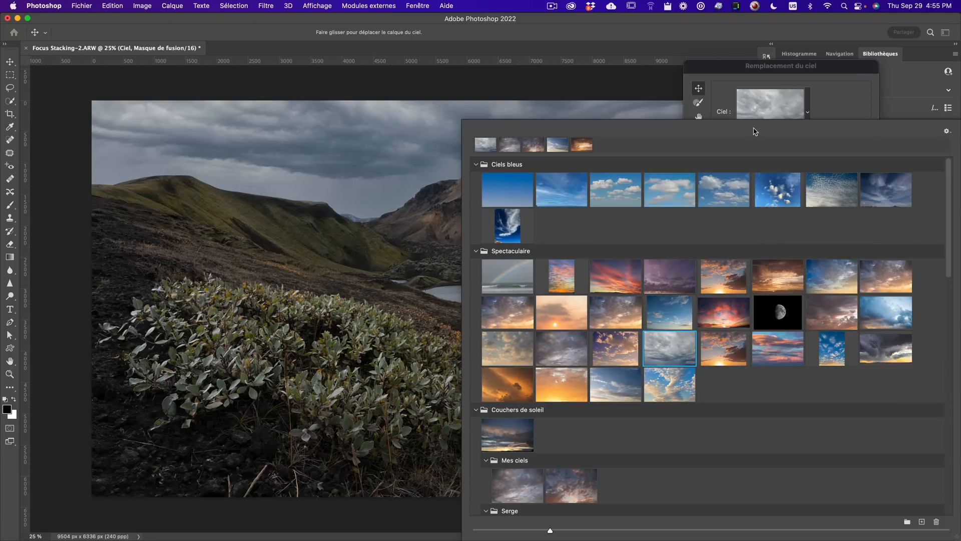
pyautogui.click(764, 103)
pyautogui.click(770, 113)
pyautogui.click(776, 275)
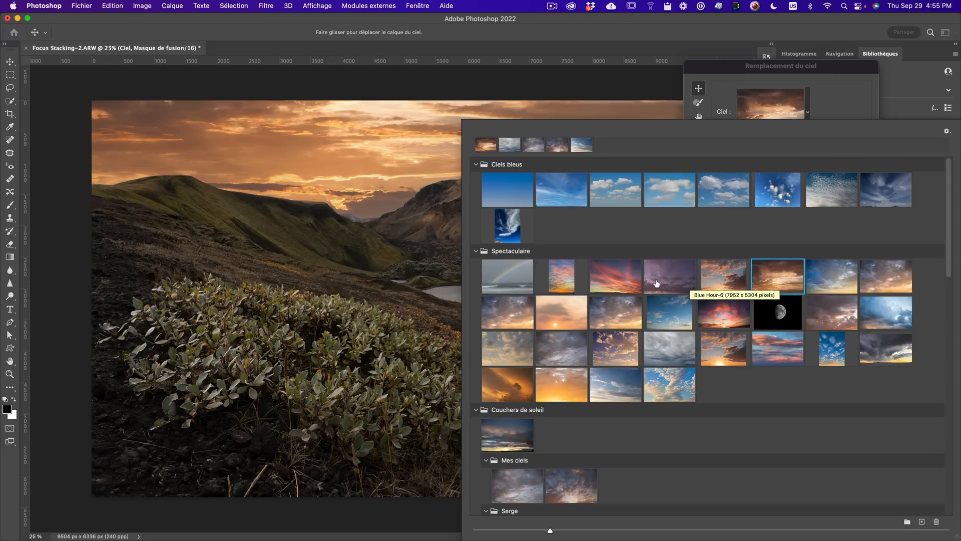
pyautogui.click(621, 276)
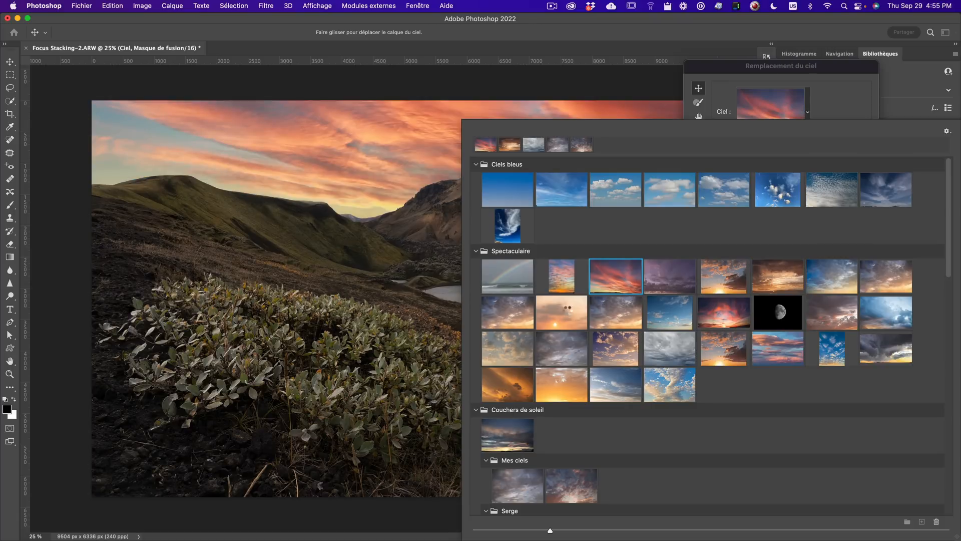
pyautogui.click(565, 310)
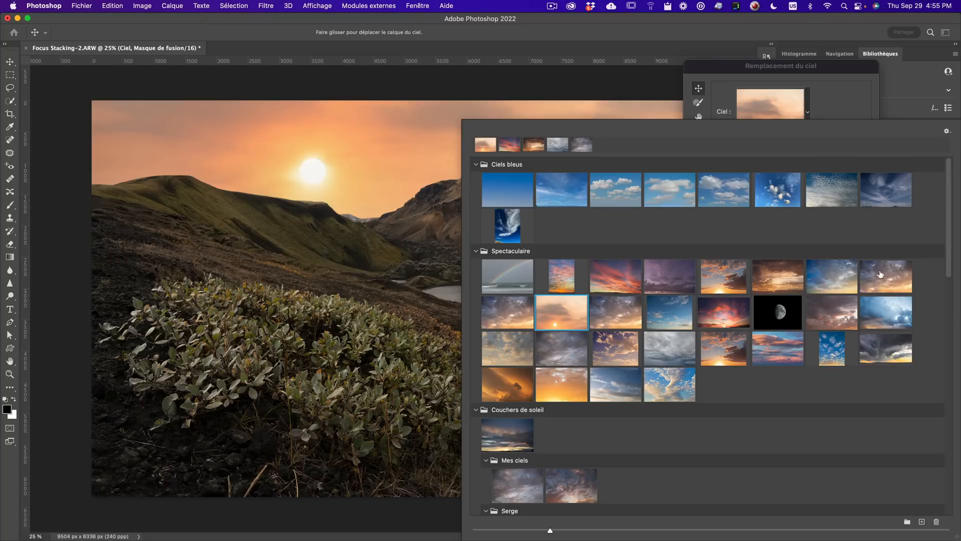
pyautogui.click(765, 89)
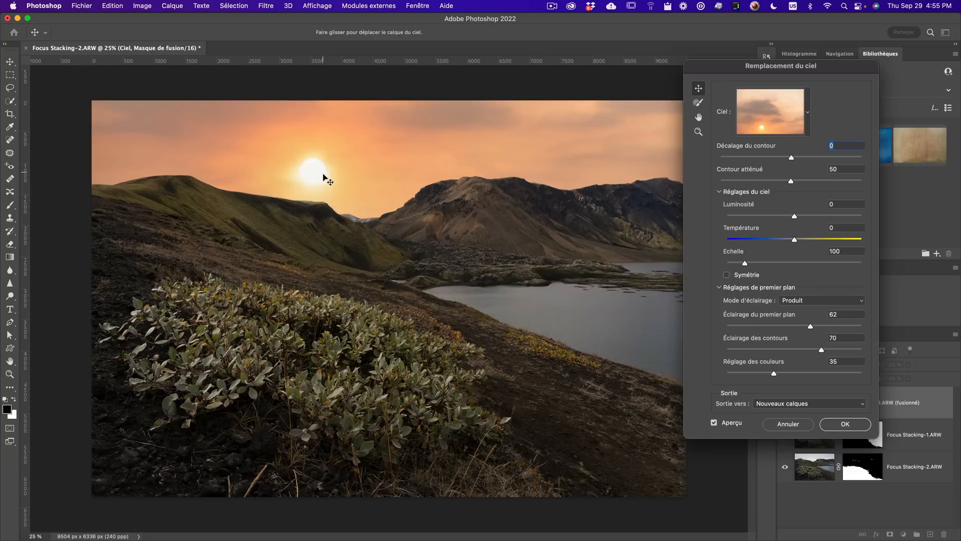
# - Choose a dark sunset sky from the Golden Hour Medium Format presets
pyautogui.click(775, 120)
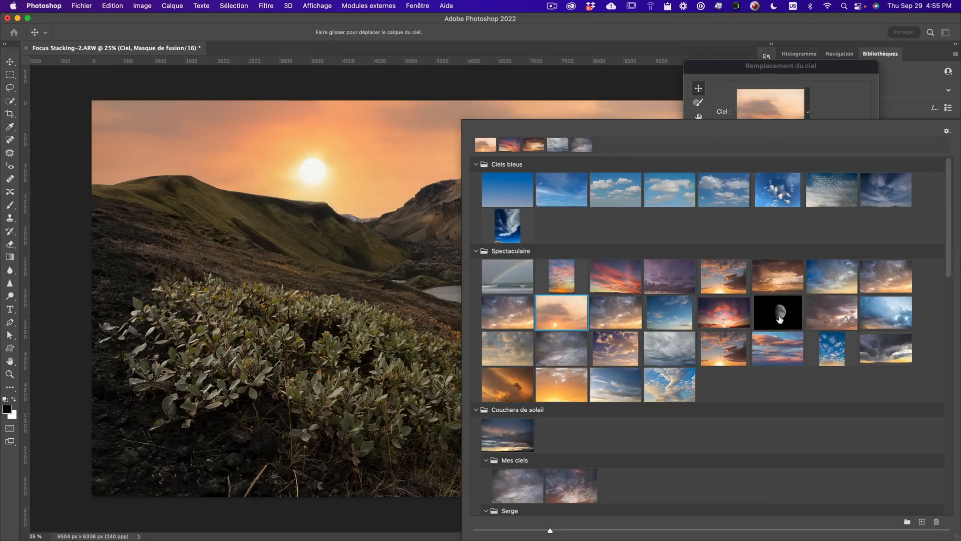
pyautogui.click(785, 278)
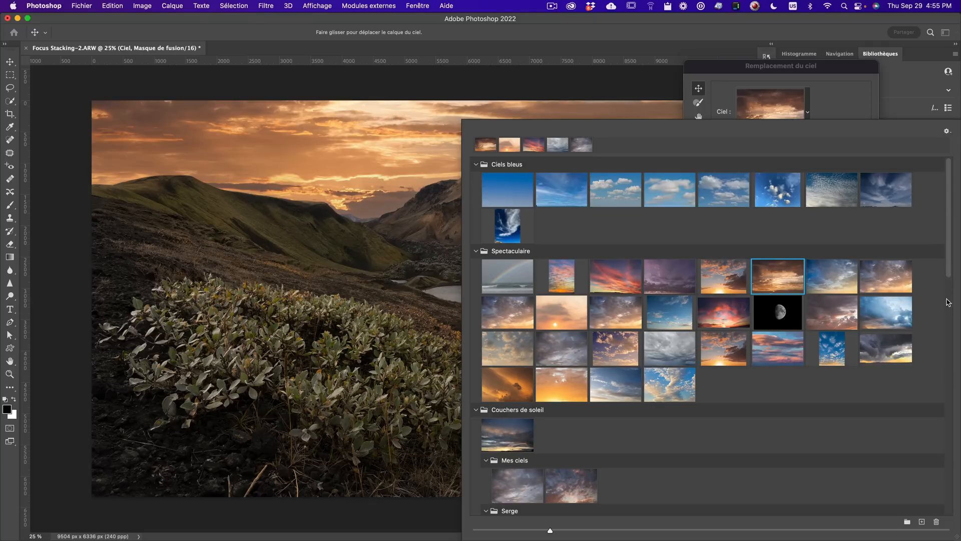
pyautogui.scroll(-15, 948, 302)
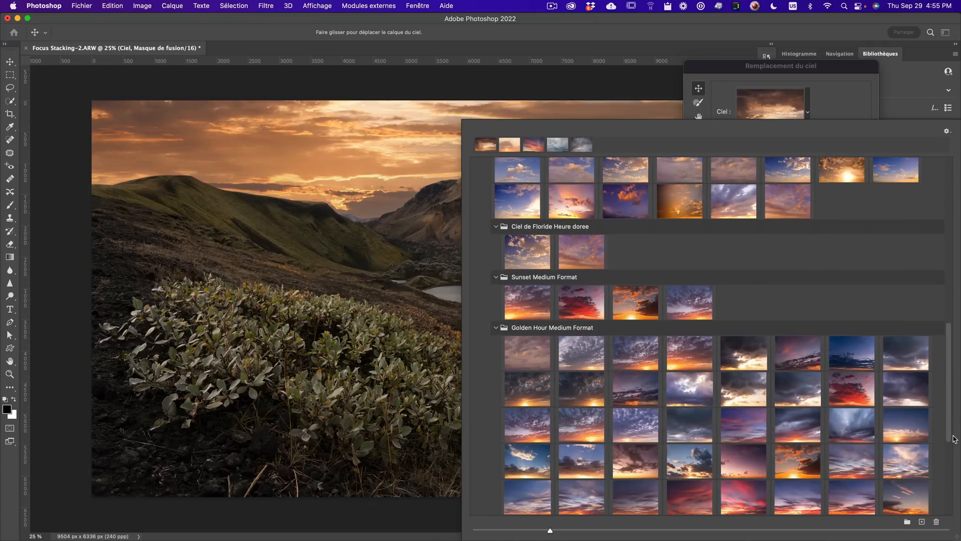
pyautogui.moveTo(954, 439); pyautogui.dragTo(953, 451)
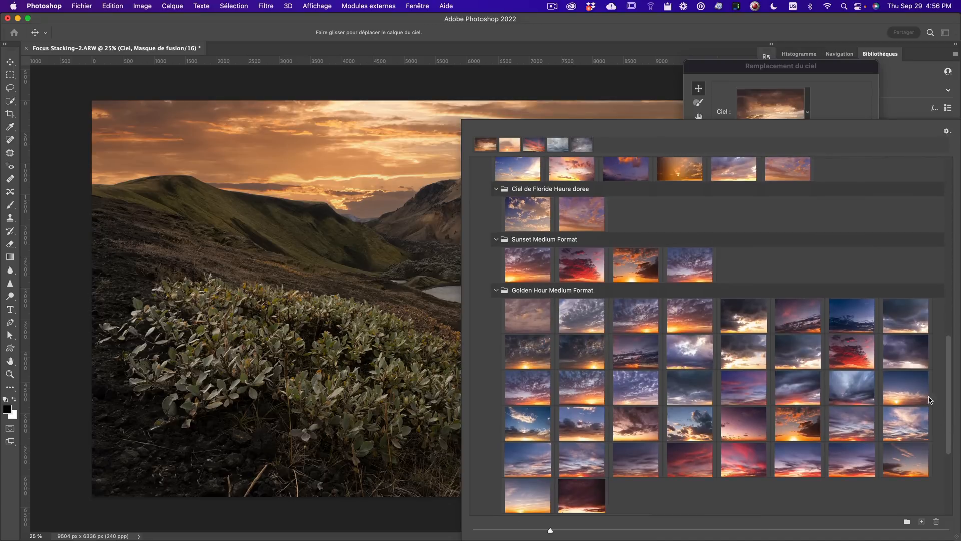
pyautogui.click(907, 317)
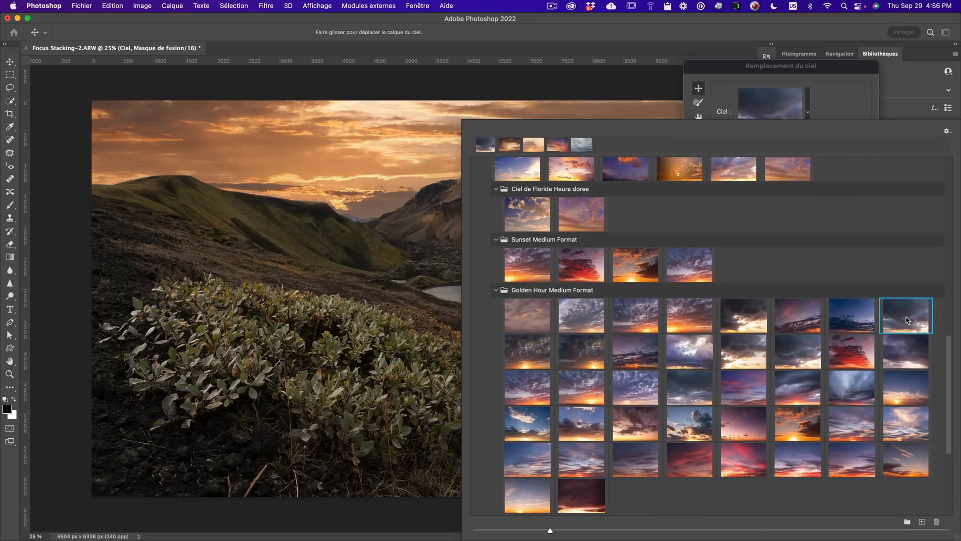
pyautogui.click(711, 93)
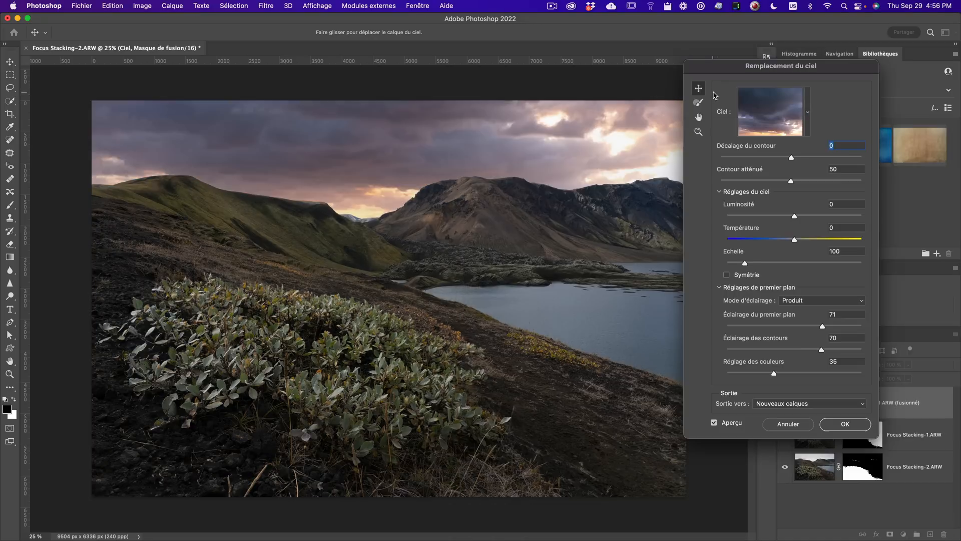
# - Move the Sky Replacement dialog aside and try a purple Spectaculaire sky preset
pyautogui.moveTo(740, 69); pyautogui.dragTo(783, 106)
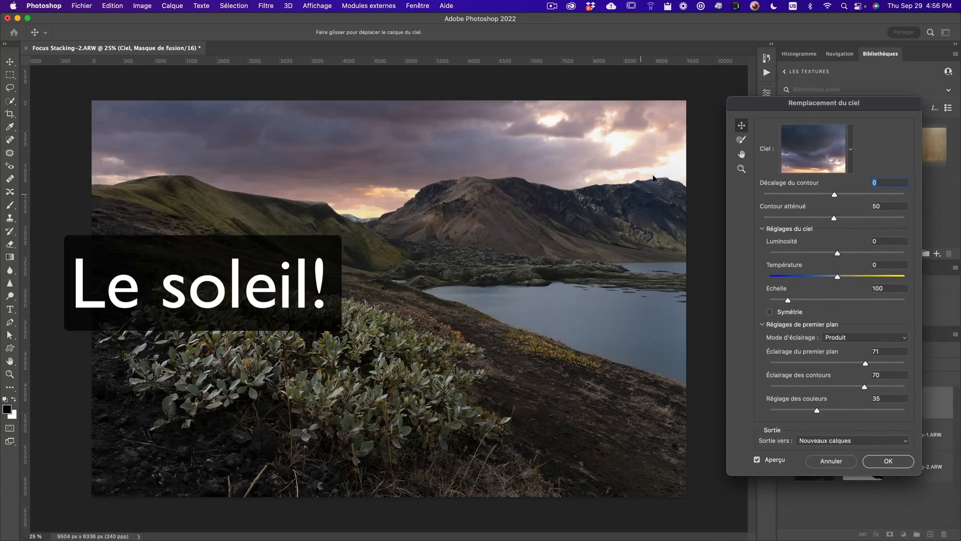
pyautogui.click(815, 155)
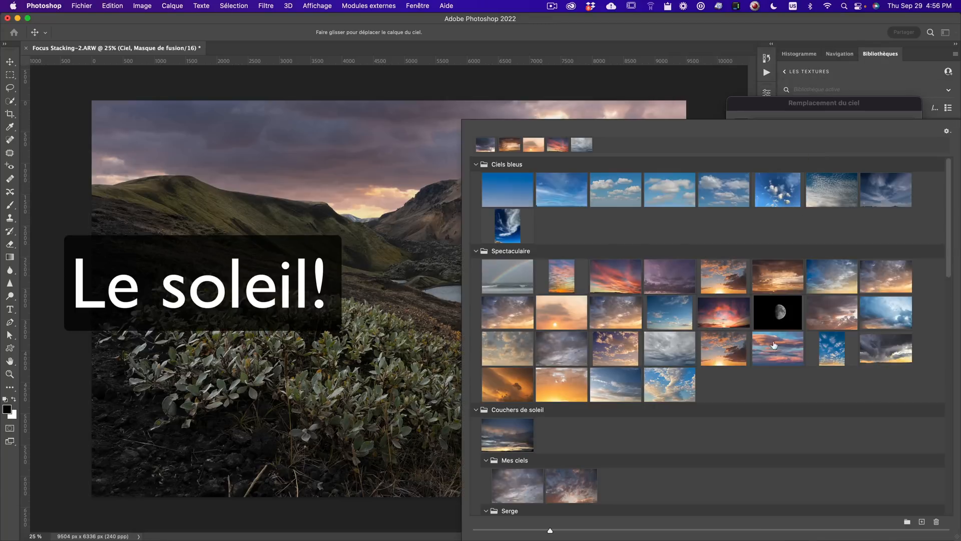
pyautogui.click(684, 279)
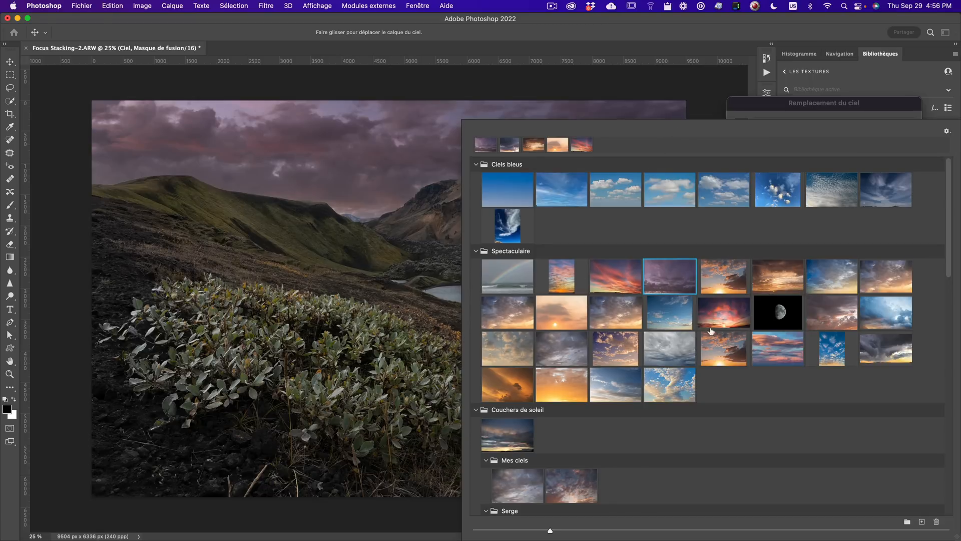
# - Choose a pink sunset sky from the Medium Format Sky presets and close the sky picker
pyautogui.scroll(-1, 861, 316)
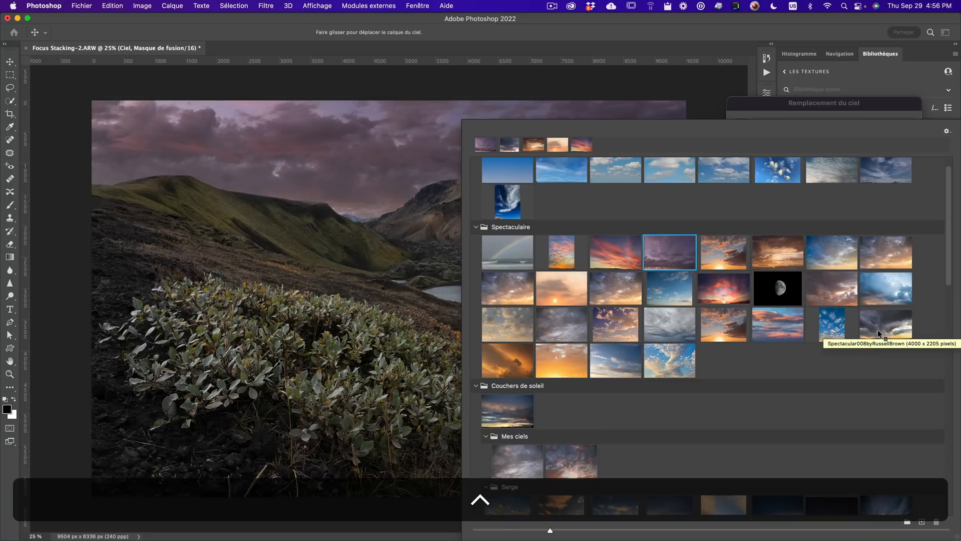
pyautogui.scroll(1, 878, 329)
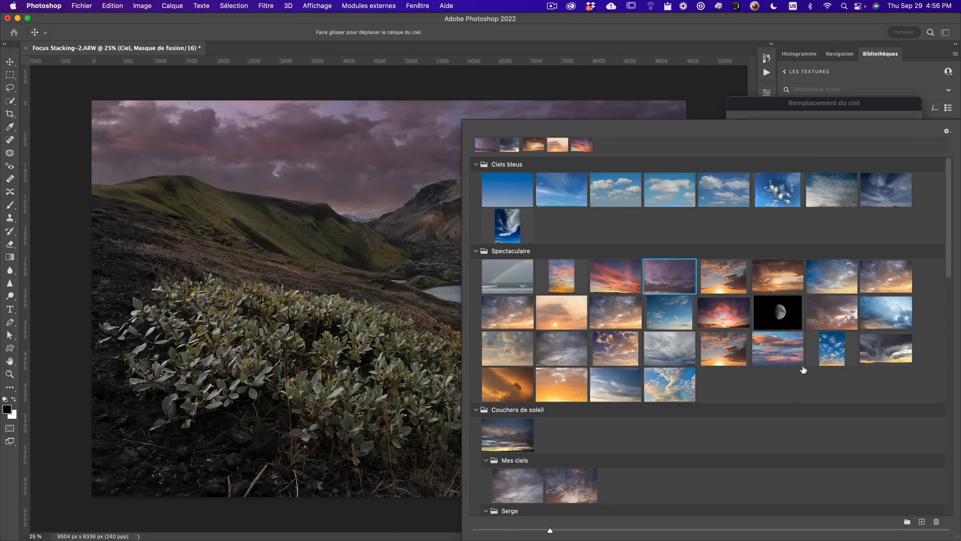
pyautogui.scroll(-5, 798, 391)
pyautogui.scroll(5, 795, 401)
pyautogui.scroll(-1, 795, 401)
pyautogui.scroll(1, 796, 400)
pyautogui.scroll(-10, 837, 431)
pyautogui.hotkey('ctrl', 'p')
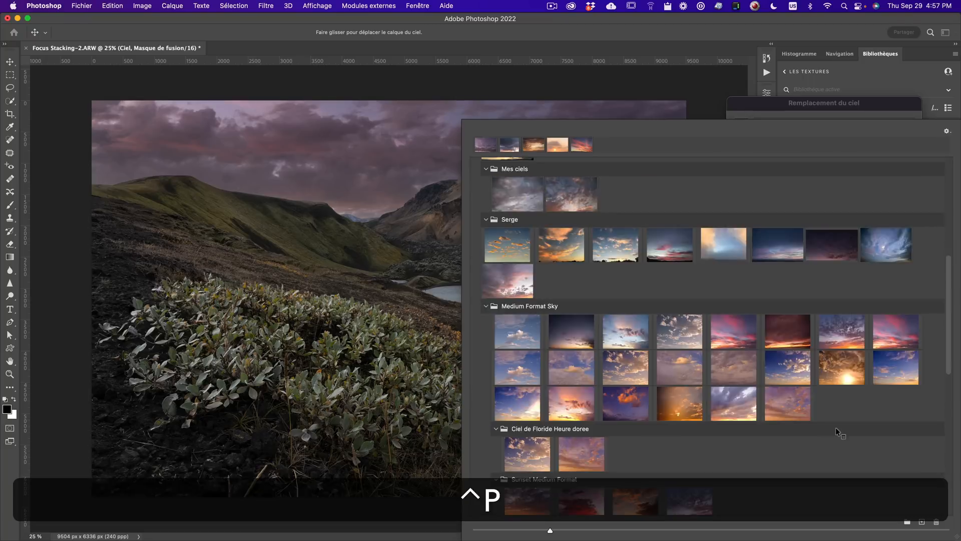
pyautogui.click(800, 407)
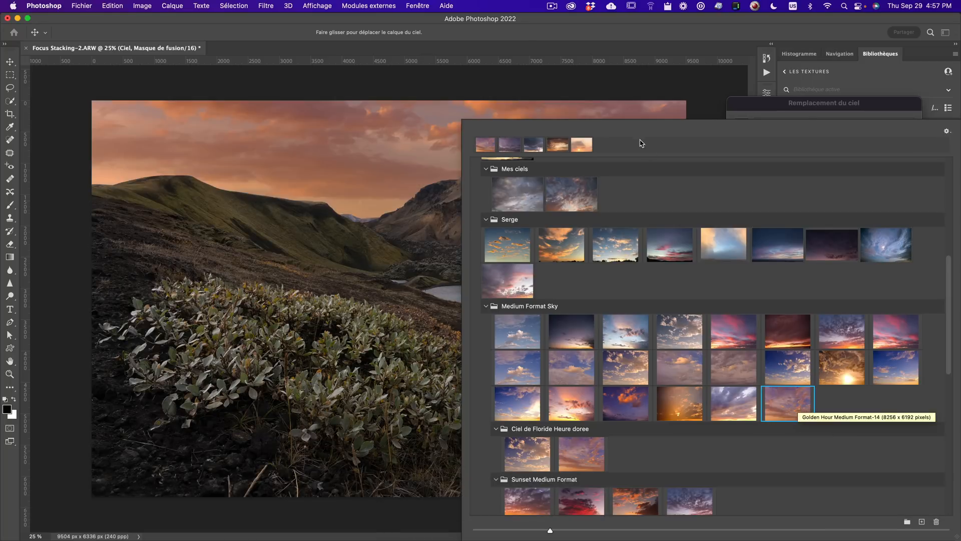
pyautogui.click(671, 114)
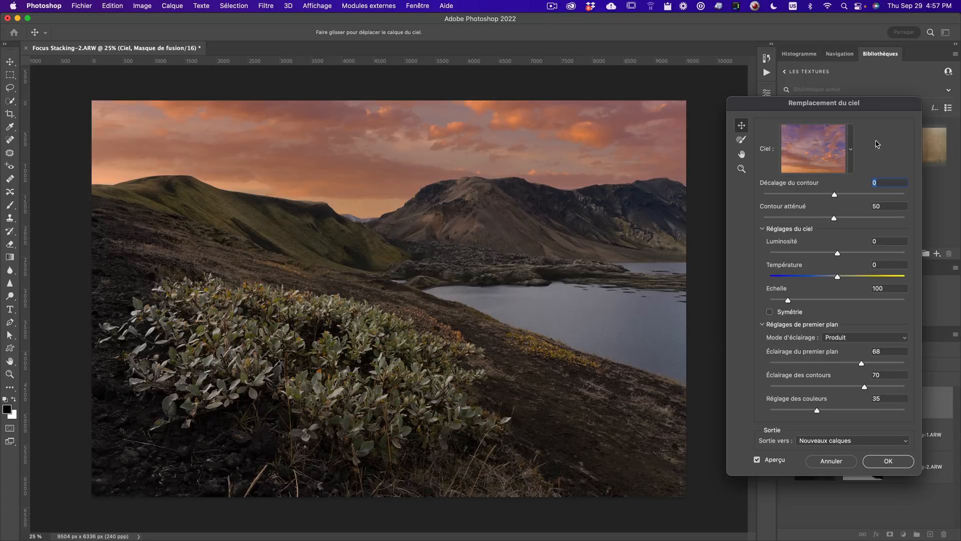
# - Set the sky temperature to -34 in the Sky Replacement settings
pyautogui.moveTo(861, 102); pyautogui.dragTo(822, 98)
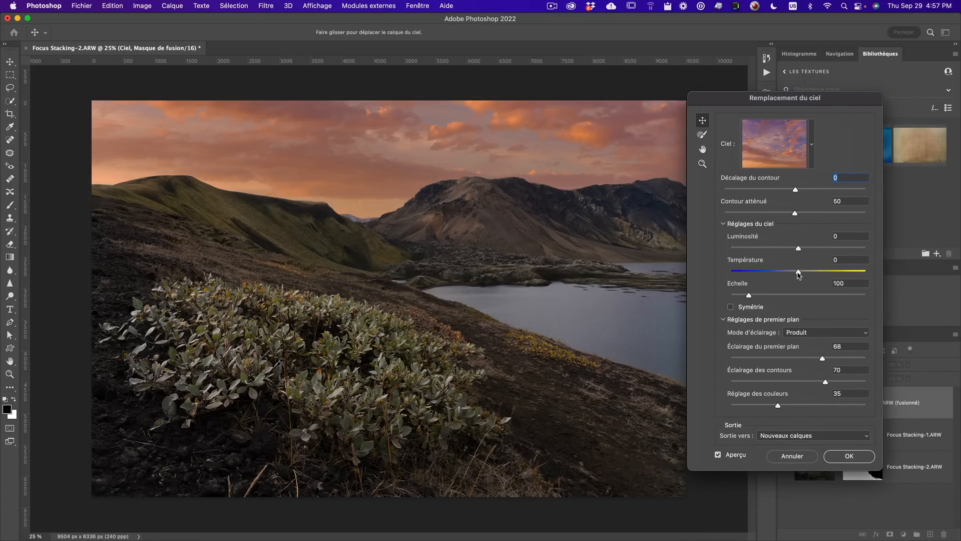
pyautogui.moveTo(798, 273); pyautogui.dragTo(868, 277)
pyautogui.moveTo(799, 274); pyautogui.dragTo(776, 273)
# - Set foreground lighting and colour adjustment both to 100, then apply the sky replacement
pyautogui.moveTo(789, 363); pyautogui.dragTo(876, 362)
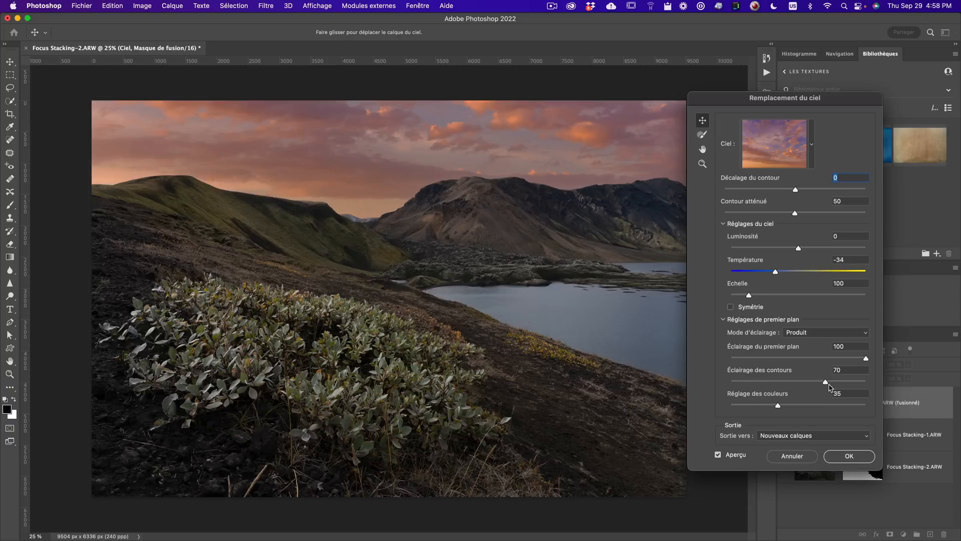
pyautogui.moveTo(779, 405); pyautogui.dragTo(955, 413)
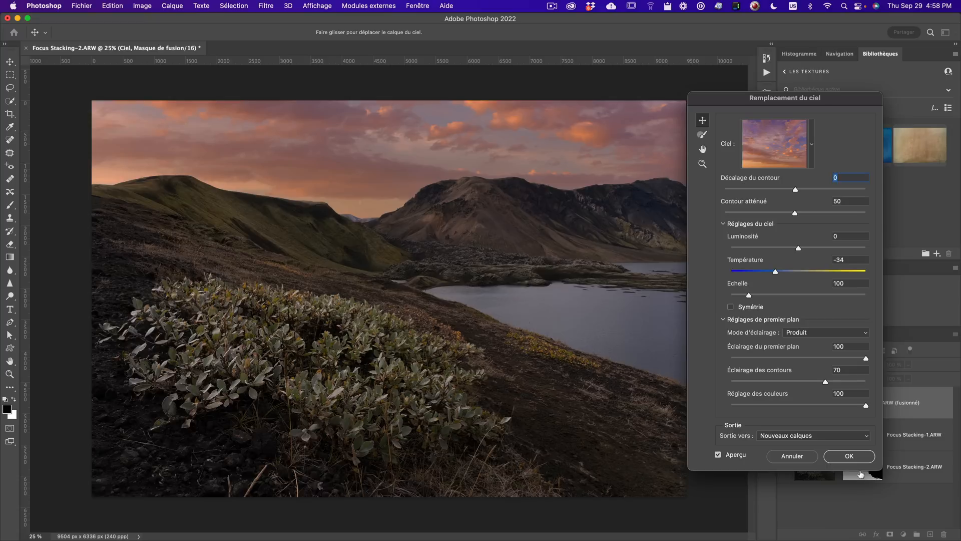
pyautogui.click(865, 457)
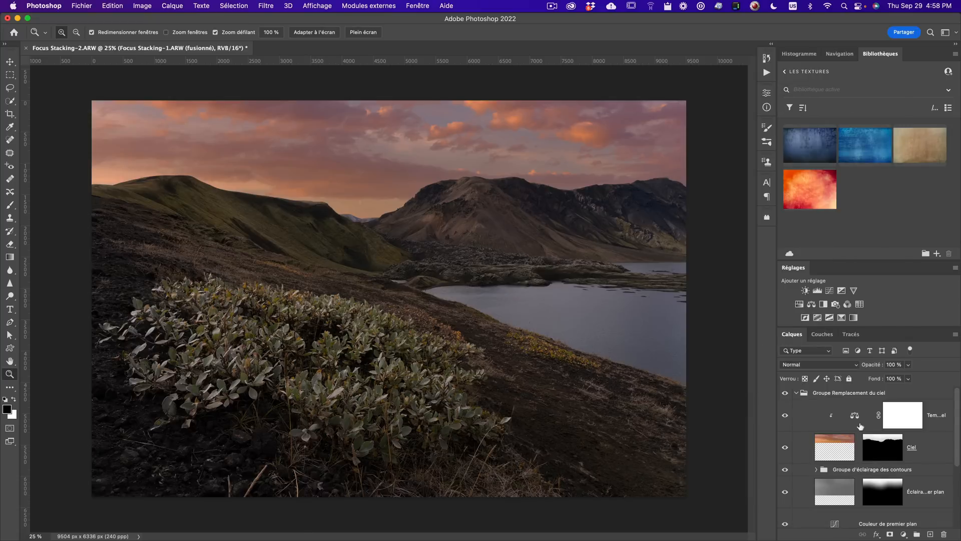
# - Enlarge the Layers panel and toggle the Sky Replacement group's visibility to compare before and after
pyautogui.scroll(-5, 875, 445)
pyautogui.scroll(4, 875, 451)
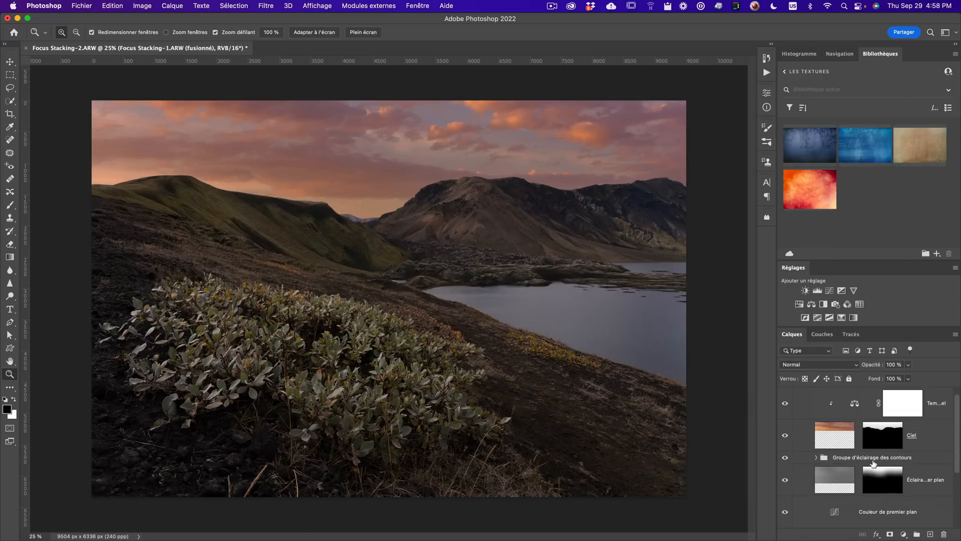
pyautogui.scroll(-2, 874, 463)
pyautogui.scroll(3, 872, 465)
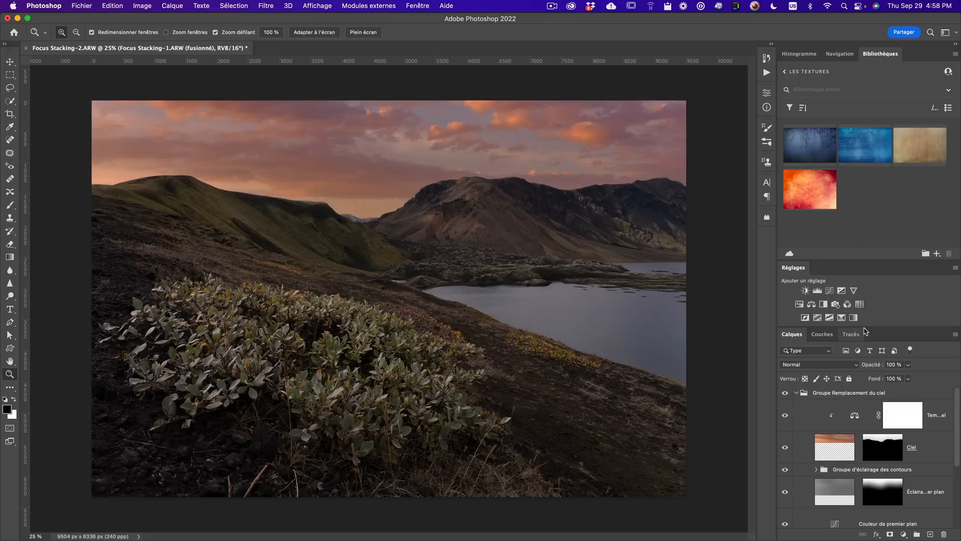
pyautogui.moveTo(872, 326); pyautogui.dragTo(872, 186)
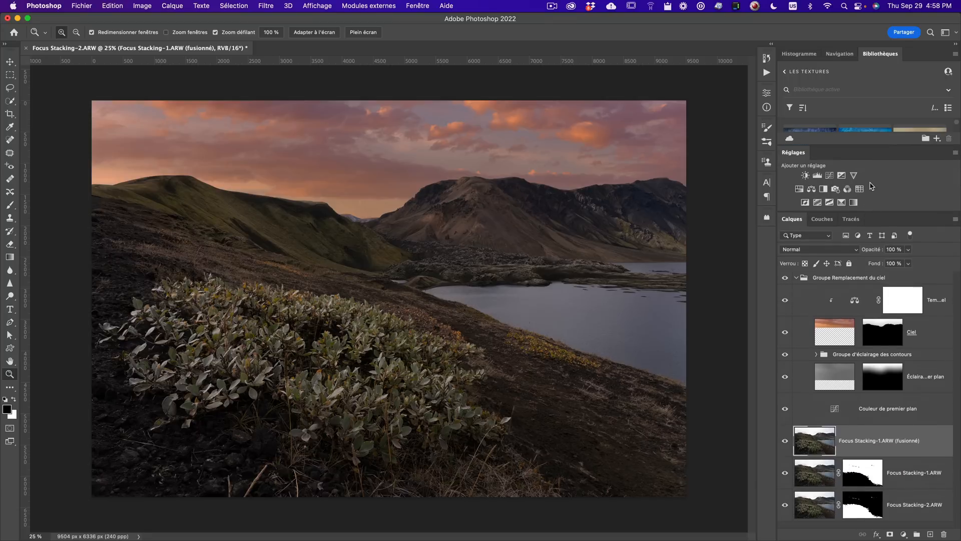
pyautogui.click(797, 278)
pyautogui.click(785, 280)
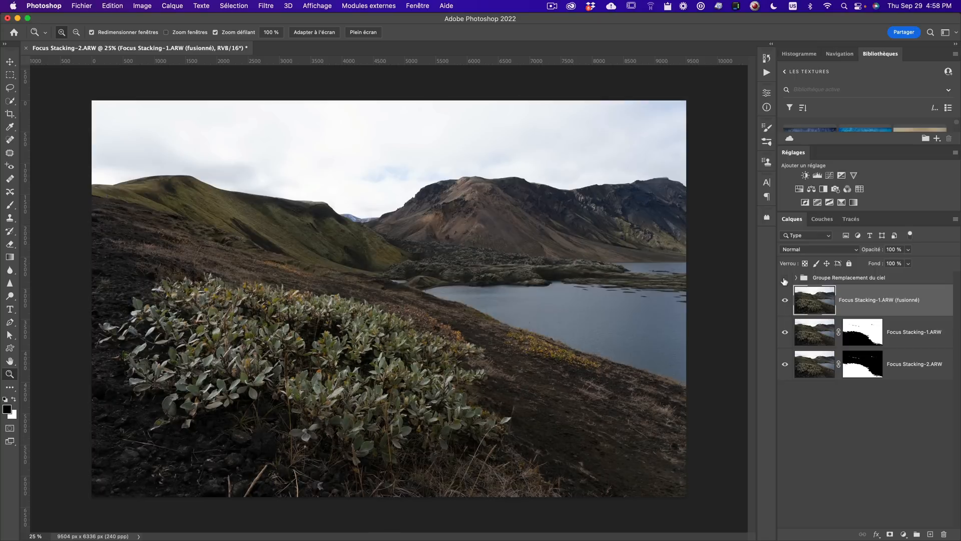
pyautogui.click(784, 279)
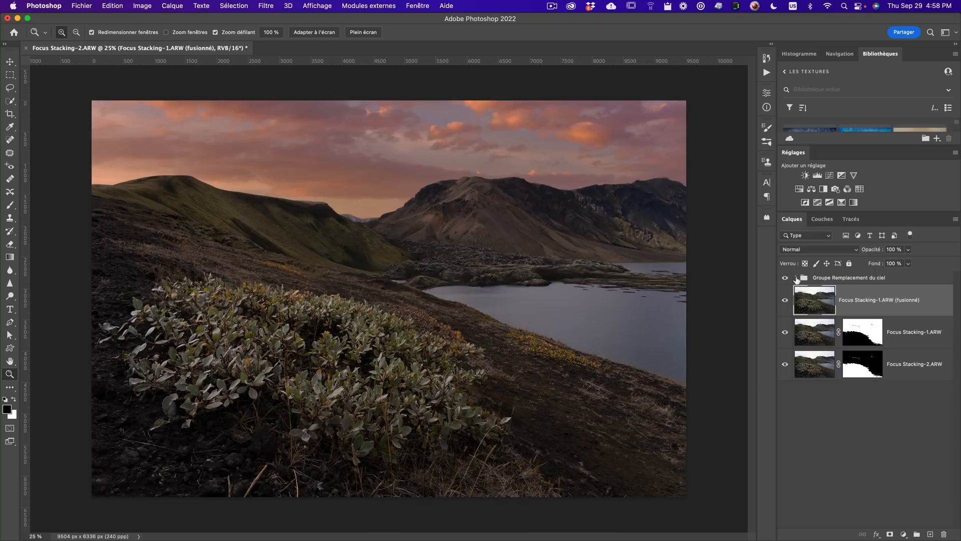
pyautogui.click(797, 277)
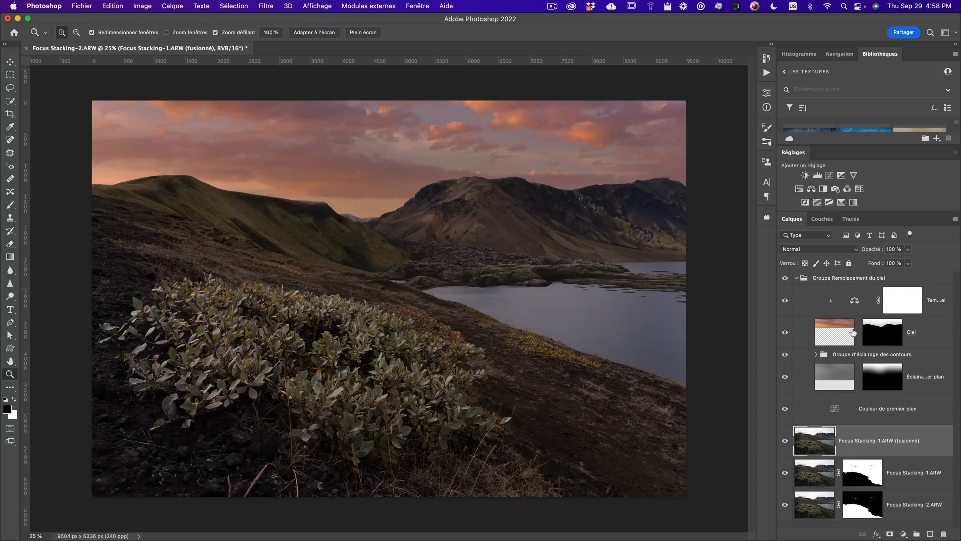
# - Open the foreground colour curves layer's properties and nudge the RGB curve's midpoint slightly
pyautogui.click(875, 412)
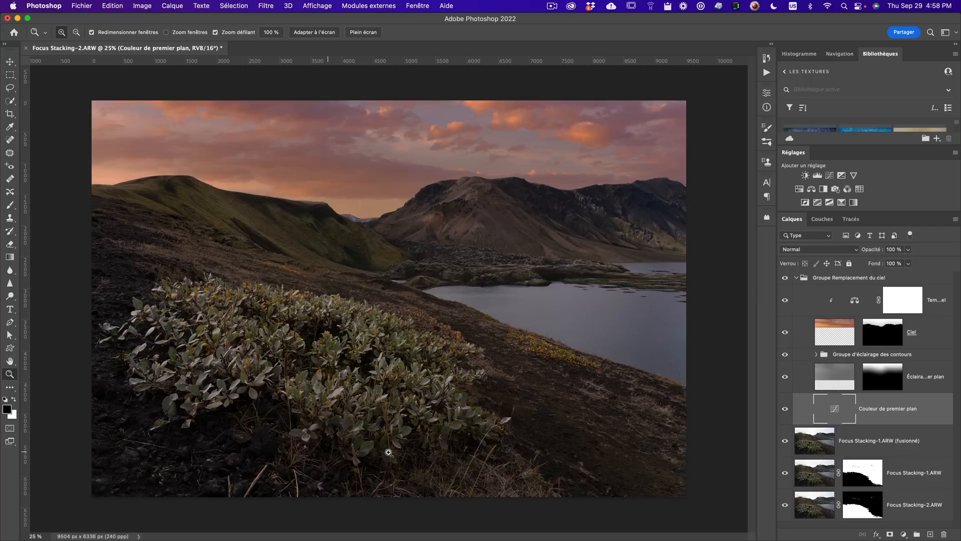
pyautogui.doubleClick(835, 409)
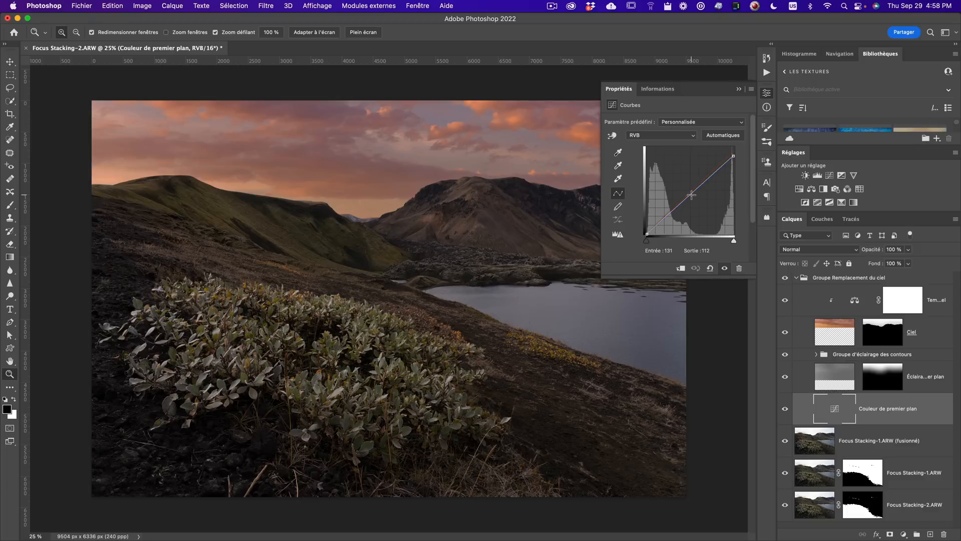
pyautogui.moveTo(691, 194)
pyautogui.mouseDown()
pyautogui.moveTo(683, 182)
pyautogui.moveTo(697, 193)
pyautogui.mouseUp()
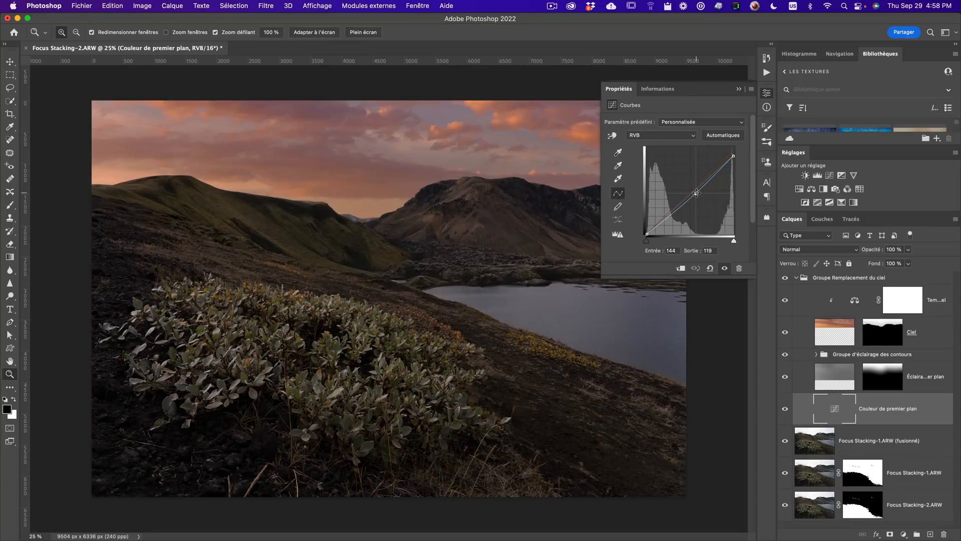
# - Nudge the midpoints of the red and green channel curves on the foreground colour layer
pyautogui.click(640, 138)
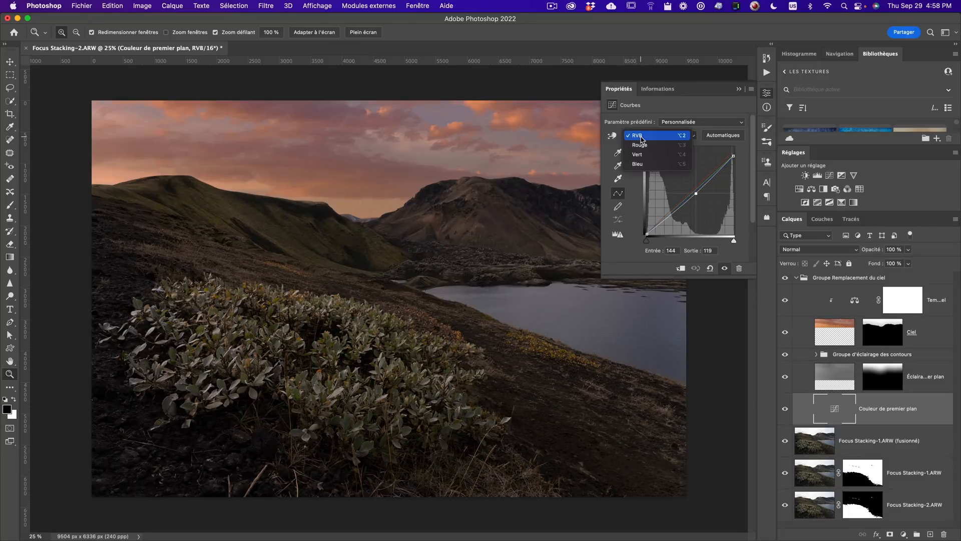
pyautogui.click(644, 147)
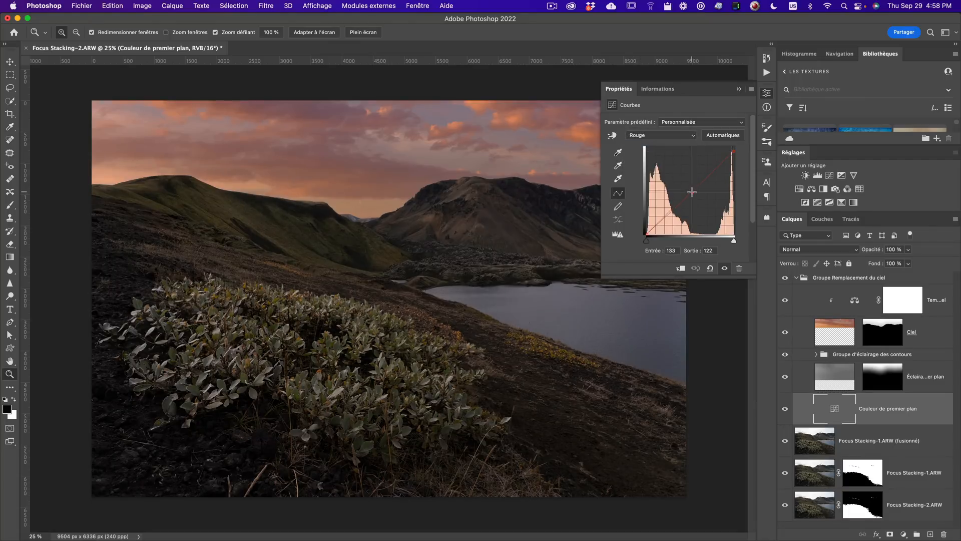
pyautogui.moveTo(692, 191)
pyautogui.mouseDown()
pyautogui.moveTo(682, 176)
pyautogui.moveTo(689, 191)
pyautogui.mouseUp()
pyautogui.click(670, 135)
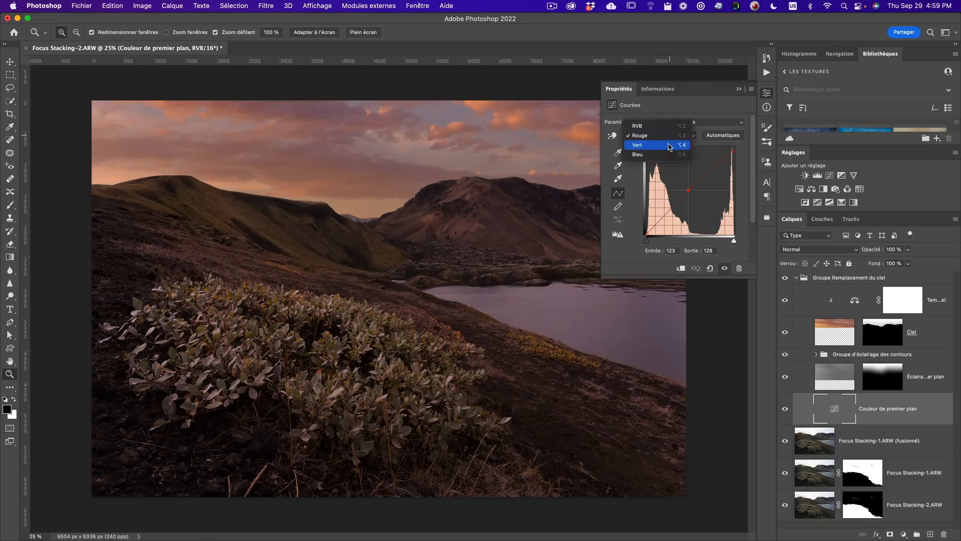
pyautogui.click(671, 145)
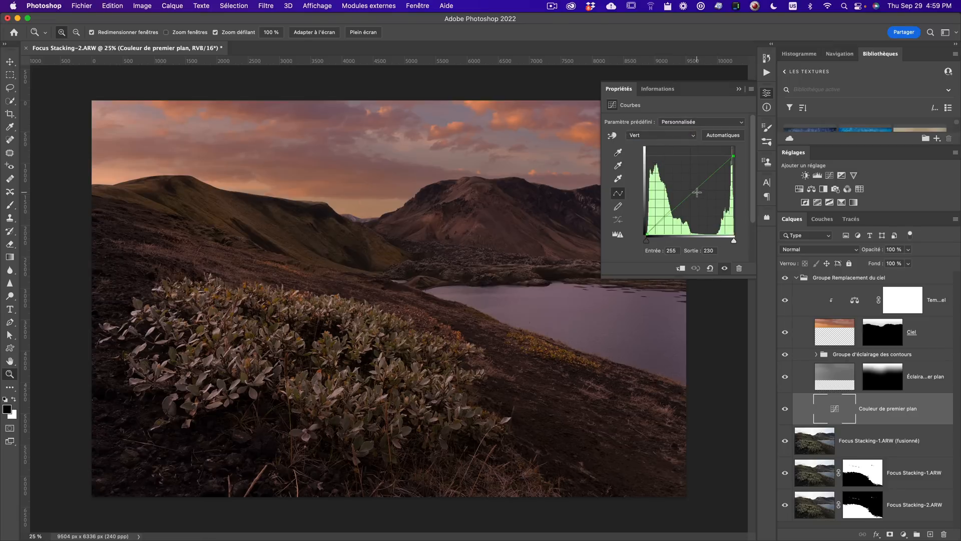
pyautogui.moveTo(694, 192)
pyautogui.mouseDown()
pyautogui.moveTo(693, 204)
pyautogui.moveTo(694, 190)
pyautogui.mouseUp()
# - Nudge the blue channel curve's midpoint and close the curves properties
pyautogui.click(672, 141)
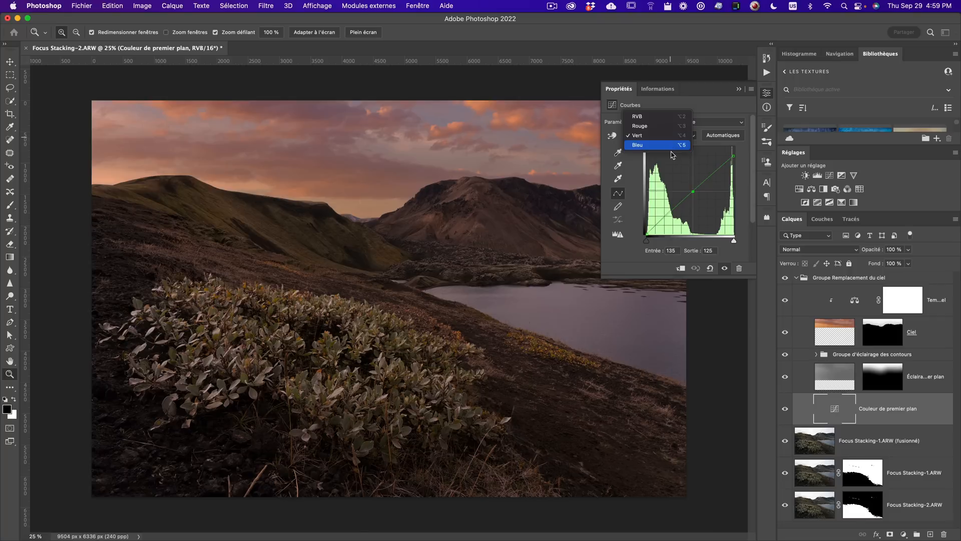
pyautogui.click(671, 147)
pyautogui.moveTo(690, 192); pyautogui.dragTo(690, 194)
pyautogui.click(739, 90)
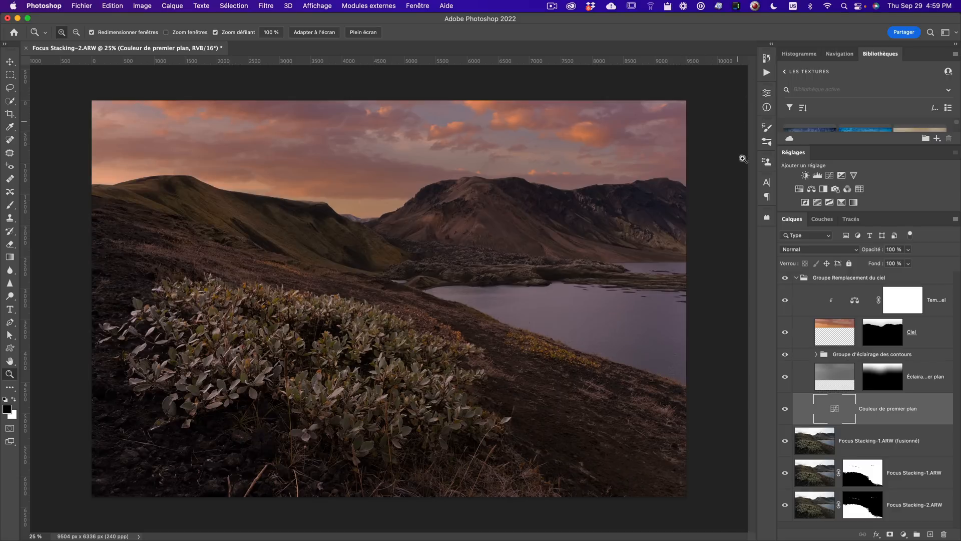
# - Toggle the foreground colour layer's visibility to compare, then collapse the sky group and select the merged layer
pyautogui.click(785, 409)
pyautogui.click(785, 409)
pyautogui.click(797, 279)
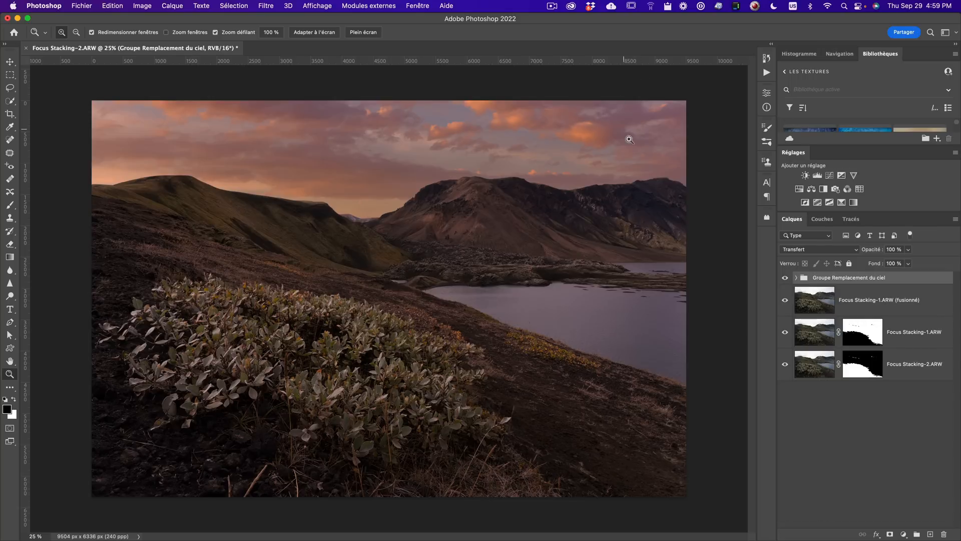
pyautogui.click(830, 302)
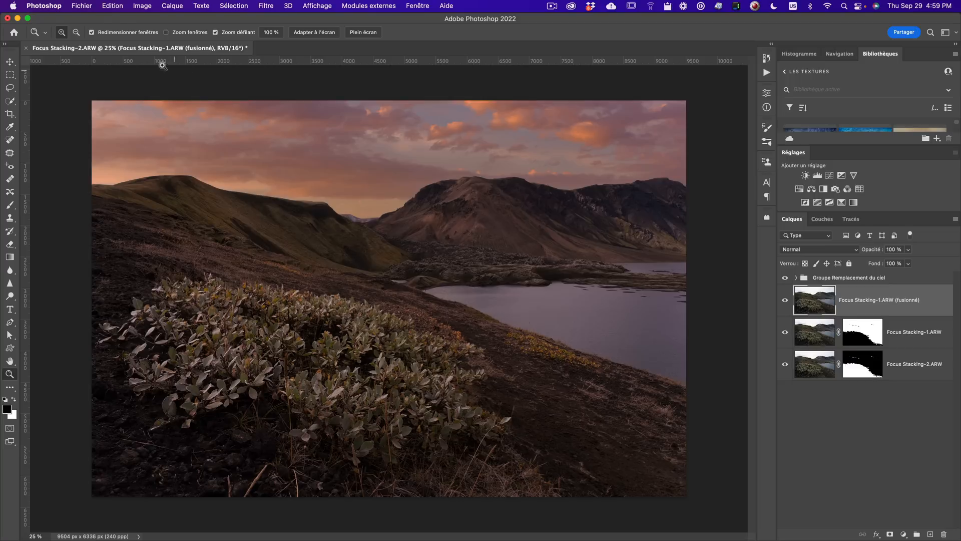
# - Close the document, saving the edited file
pyautogui.click(88, 7)
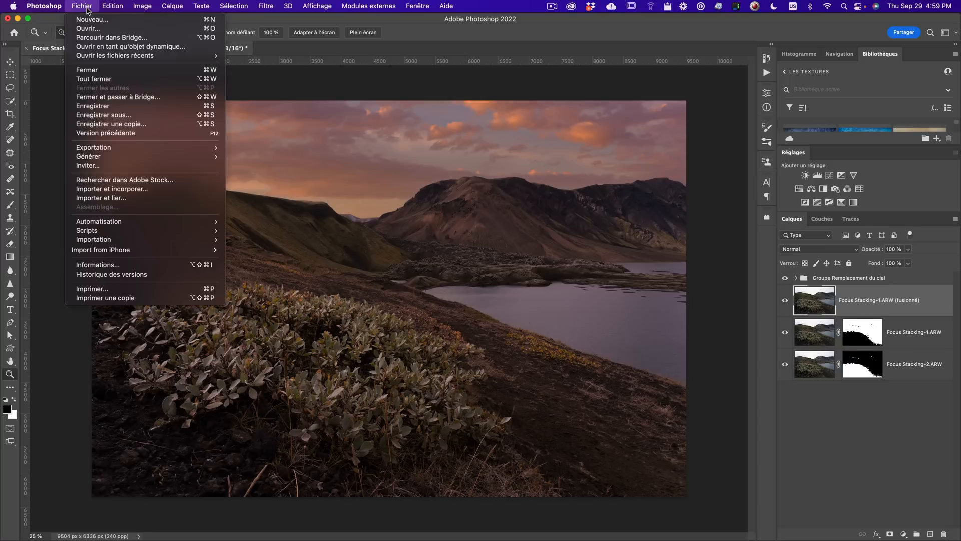
pyautogui.click(105, 70)
pyautogui.click(520, 207)
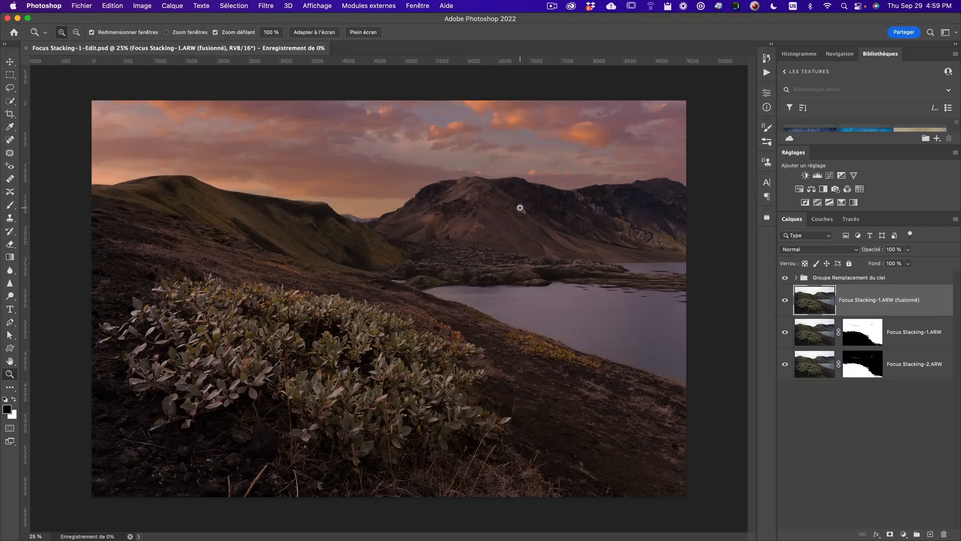
# - Switch to Lightroom Classic and set highlights -49, shadows +100, whites +47 and blacks -43 on the edited image
pyautogui.press('super+Tab')
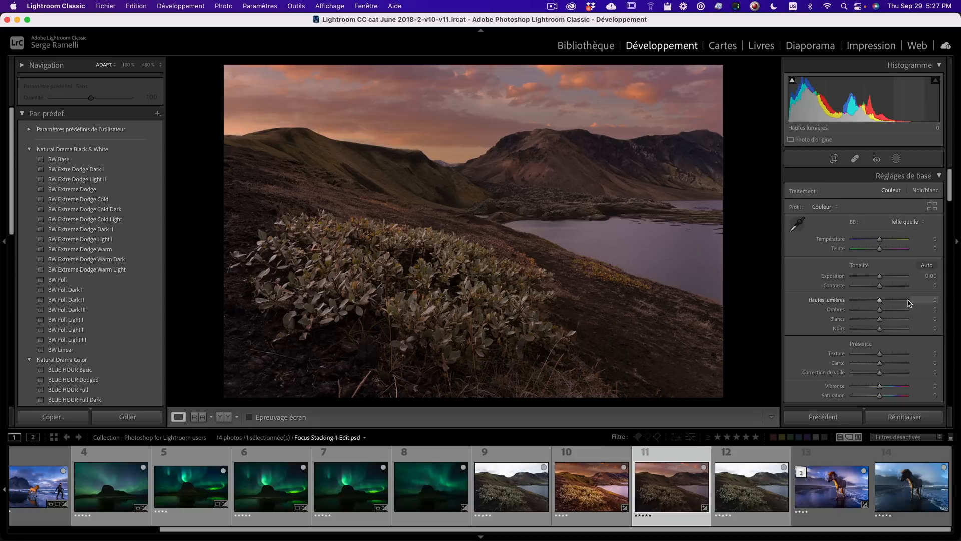
pyautogui.moveTo(879, 309); pyautogui.dragTo(866, 329)
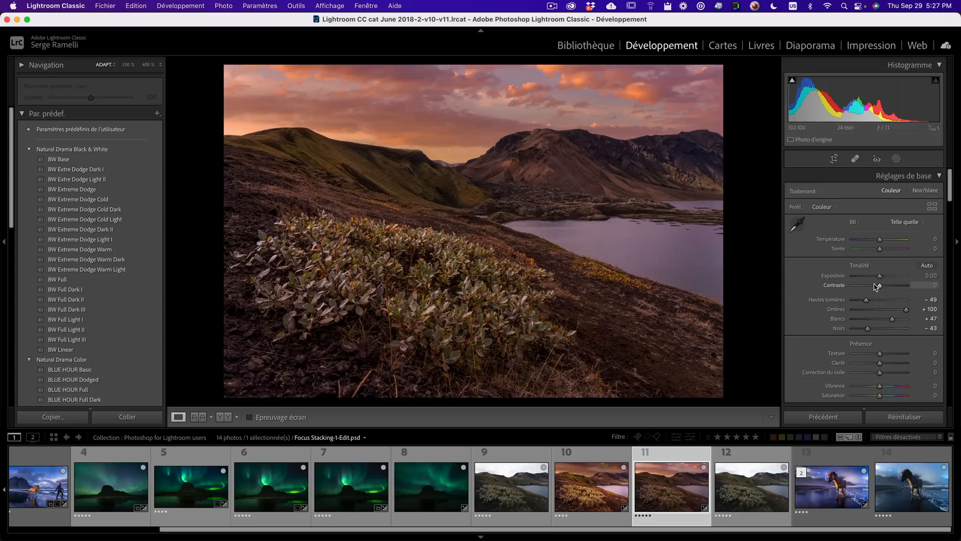
# - Create a new Brush mask on the image
pyautogui.click(896, 158)
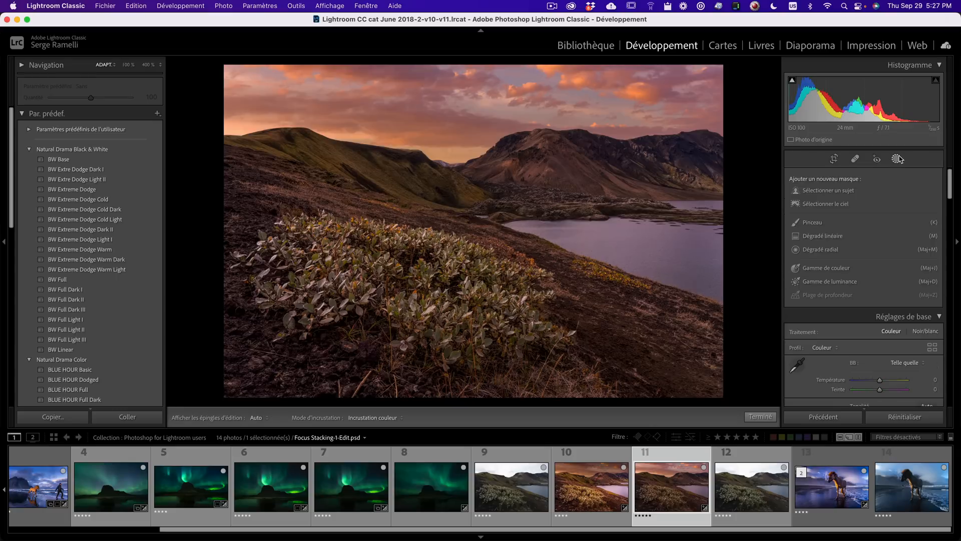
pyautogui.click(812, 223)
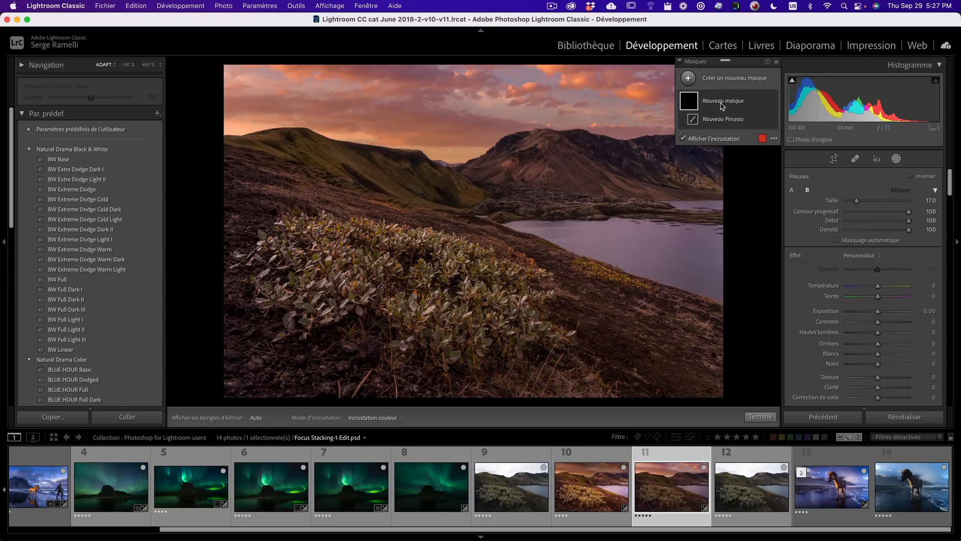
# - Paint a brush mask across the foreground plants and hillside with temperature 12 and exposure 0.47
pyautogui.moveTo(878, 285); pyautogui.dragTo(883, 313)
pyautogui.scroll(3, 421, 273)
pyautogui.moveTo(415, 271)
pyautogui.mouseDown()
pyautogui.moveTo(665, 235)
pyautogui.moveTo(635, 221)
pyautogui.mouseUp()
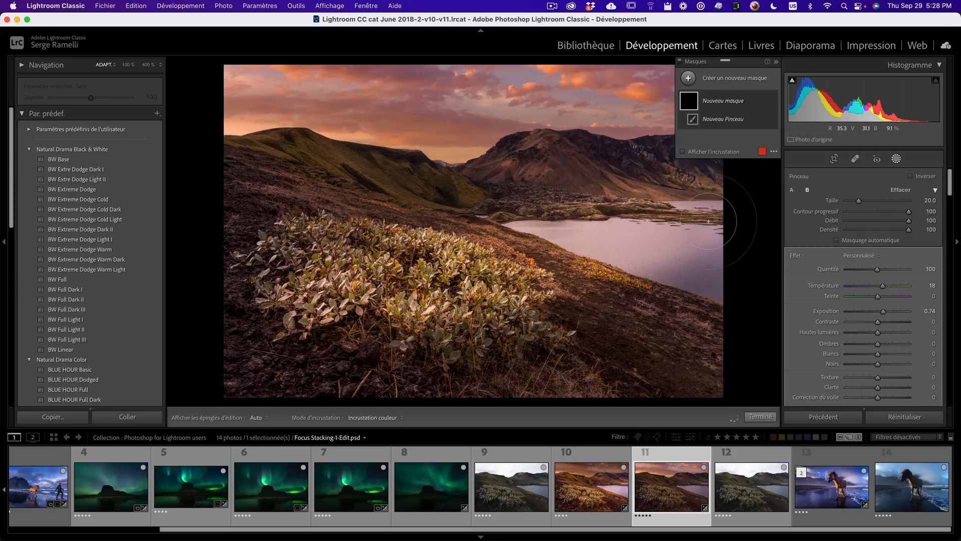
pyautogui.moveTo(883, 311); pyautogui.dragTo(881, 286)
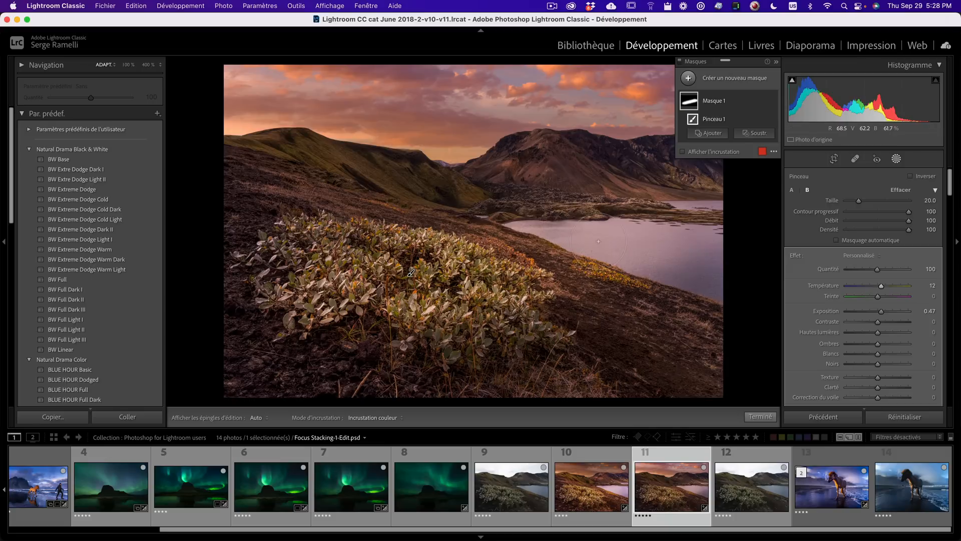
pyautogui.press('alt')
pyautogui.press('alt')
pyautogui.press('alt')
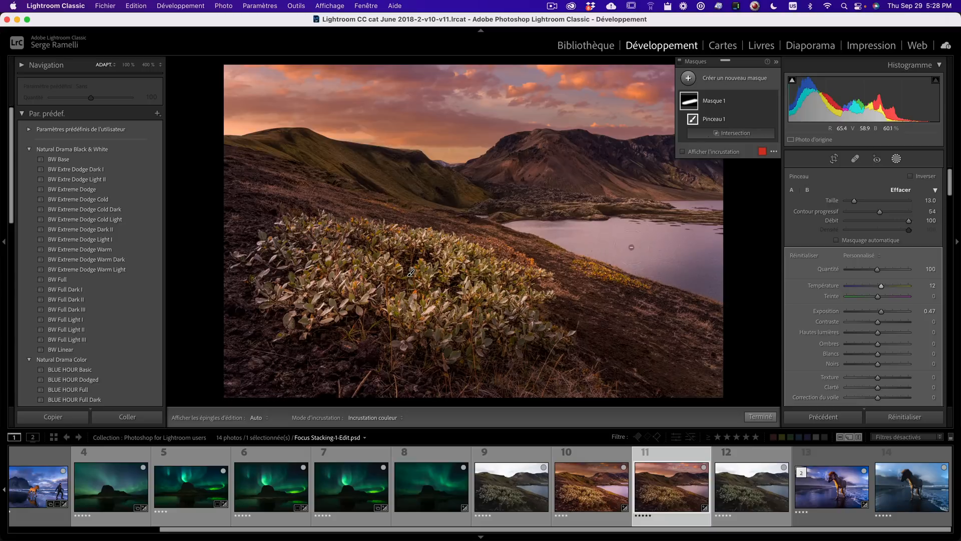
pyautogui.press('h')
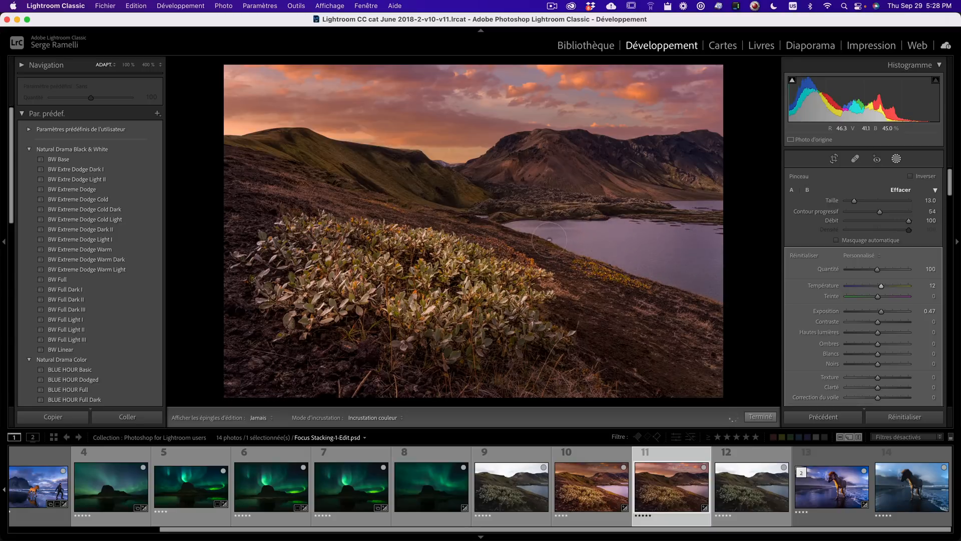
pyautogui.press('h')
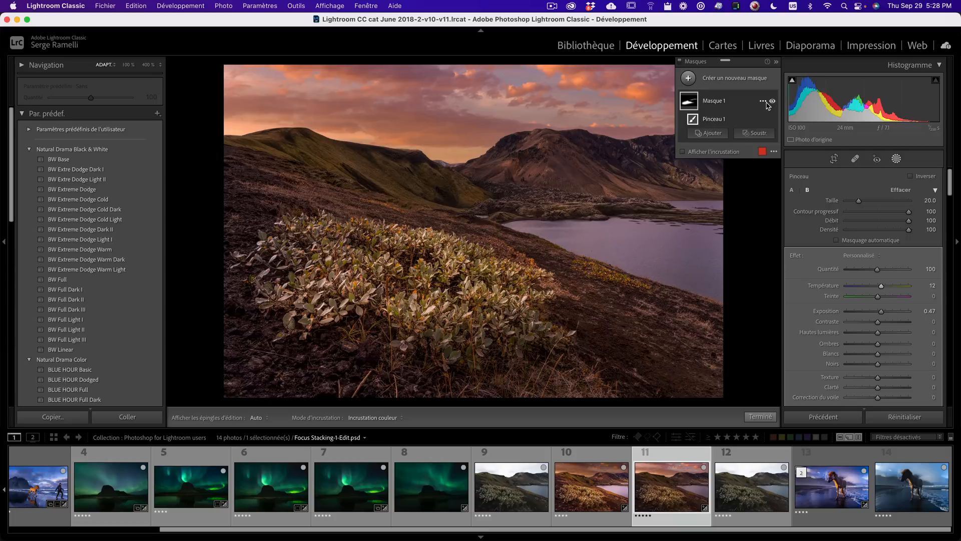
# - Toggle the brush mask's visibility to compare the effect, then collapse the masks panel
pyautogui.click(772, 102)
pyautogui.click(772, 102)
pyautogui.click(772, 102)
pyautogui.click(773, 102)
pyautogui.click(776, 63)
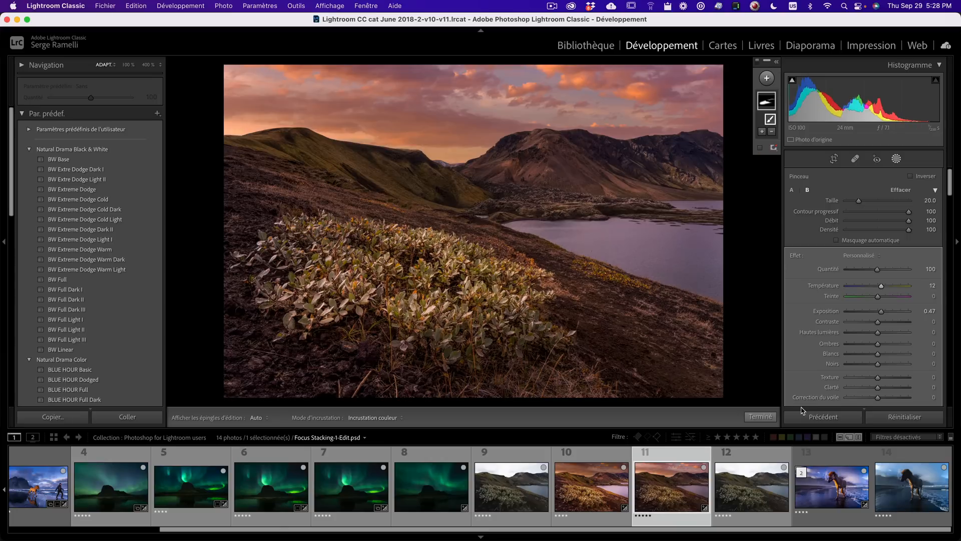
# - Close the masking tool and preview the finished landscape in full screen
pyautogui.click(761, 417)
pyautogui.press('f')
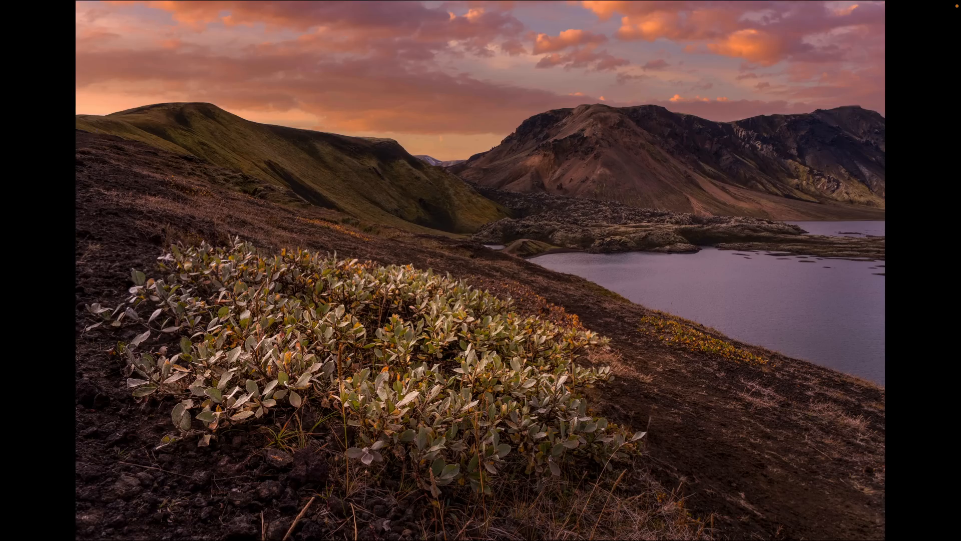
pyautogui.press('f')
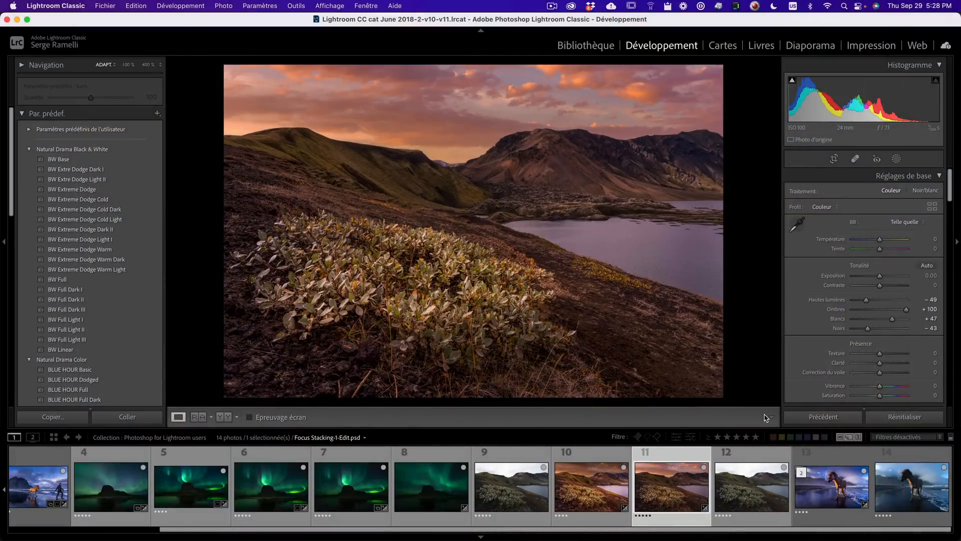
# - Open the horse beach photo and set highlights -100, shadows +100, whites +47 and blacks -27
pyautogui.click(909, 495)
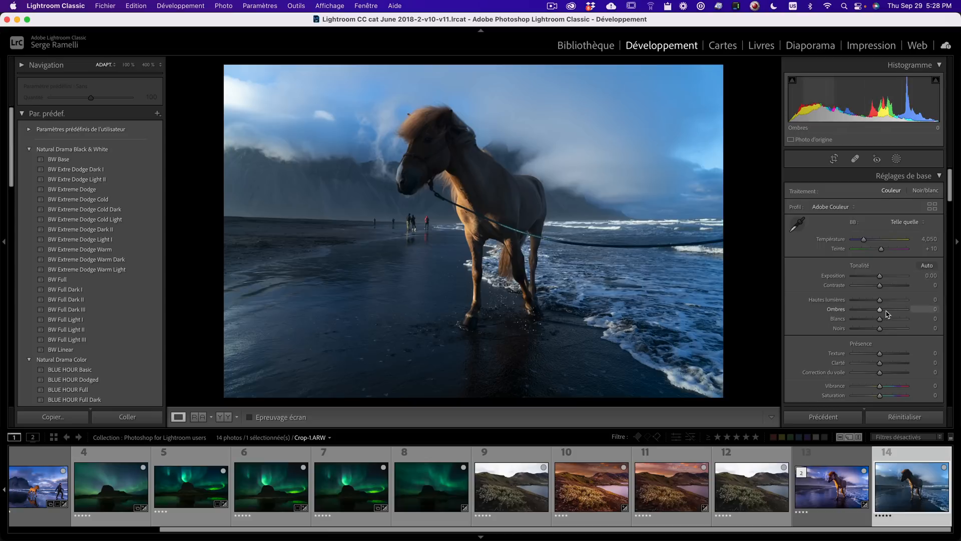
pyautogui.moveTo(885, 312)
pyautogui.mouseDown()
pyautogui.moveTo(914, 311)
pyautogui.moveTo(844, 301)
pyautogui.moveTo(892, 323)
pyautogui.mouseUp()
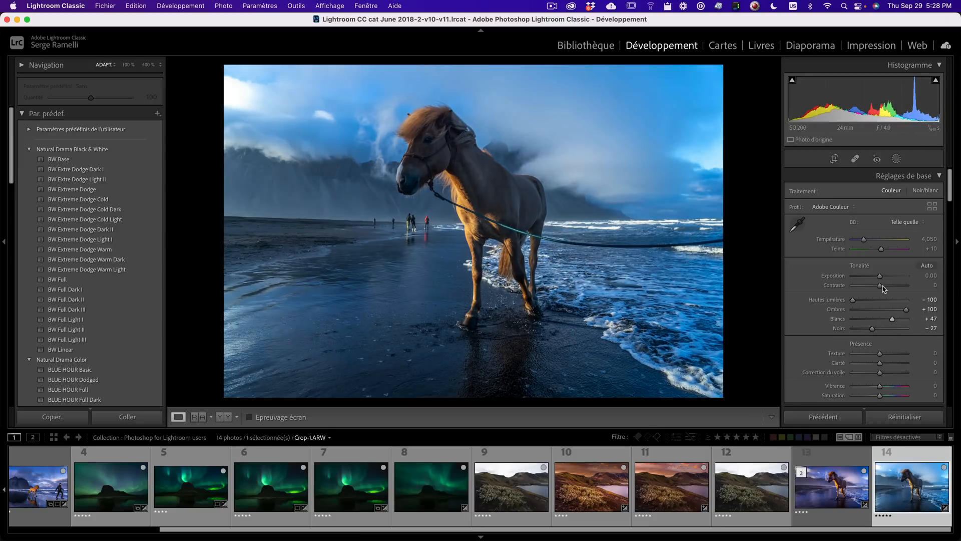
# - Set the white balance to temperature 4,909 and tint +31, and contrast to +43
pyautogui.moveTo(863, 240); pyautogui.dragTo(885, 248)
pyautogui.moveTo(880, 286); pyautogui.dragTo(891, 286)
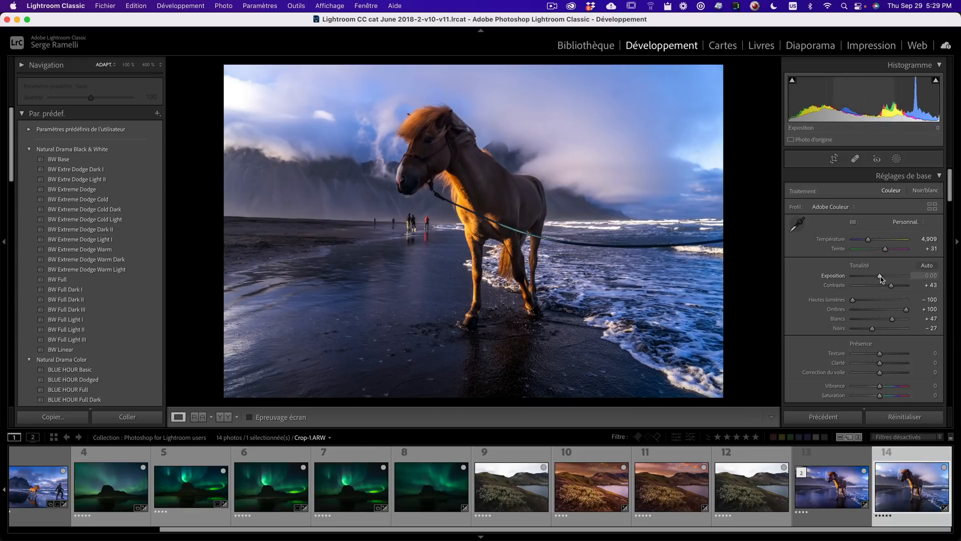
# - Add a brush mask painted over the horse's head with exposure 0.16 and close masking
pyautogui.click(896, 159)
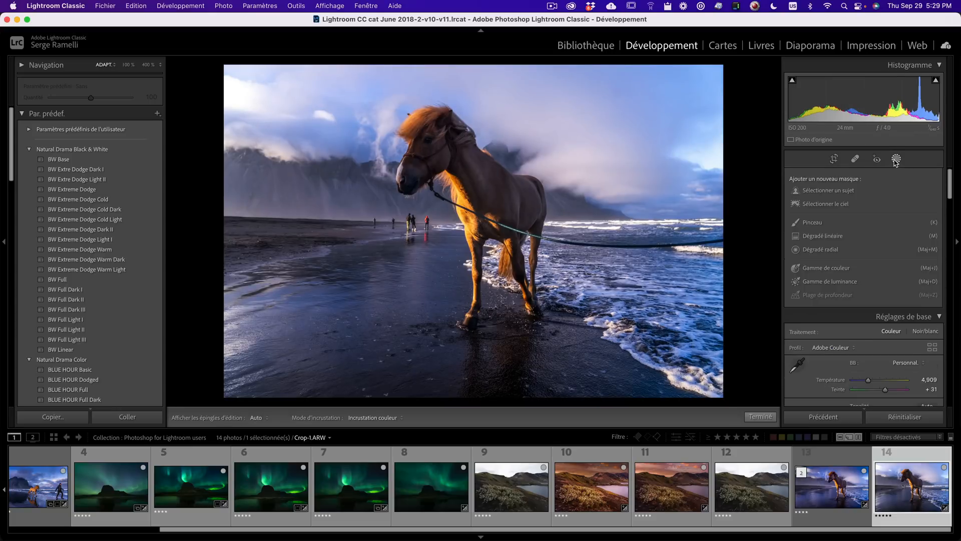
pyautogui.click(813, 222)
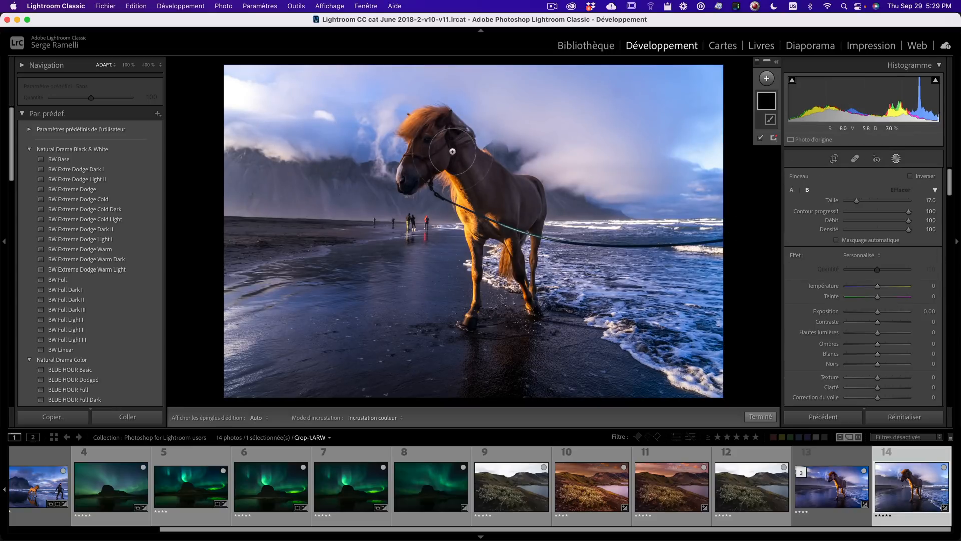
pyautogui.moveTo(877, 311); pyautogui.dragTo(881, 311)
pyautogui.scroll(-5, 446, 151)
pyautogui.moveTo(432, 144)
pyautogui.mouseDown()
pyautogui.moveTo(422, 159)
pyautogui.moveTo(443, 147)
pyautogui.moveTo(503, 203)
pyautogui.moveTo(430, 136)
pyautogui.mouseUp()
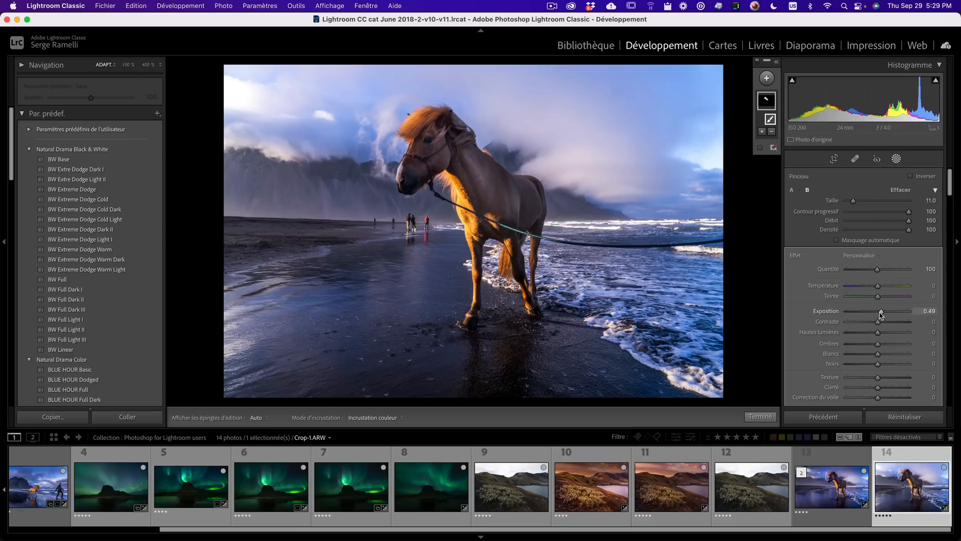
pyautogui.moveTo(881, 312); pyautogui.dragTo(879, 312)
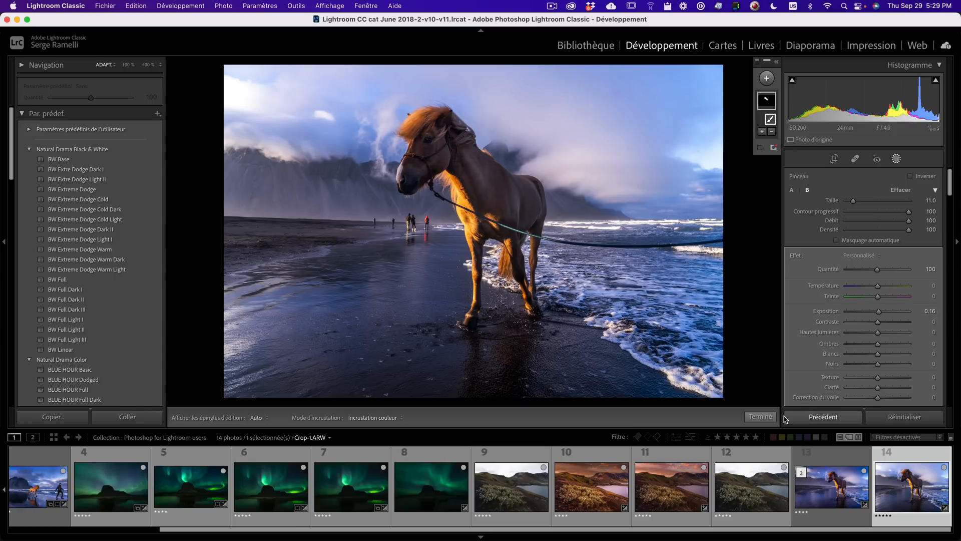
pyautogui.click(761, 416)
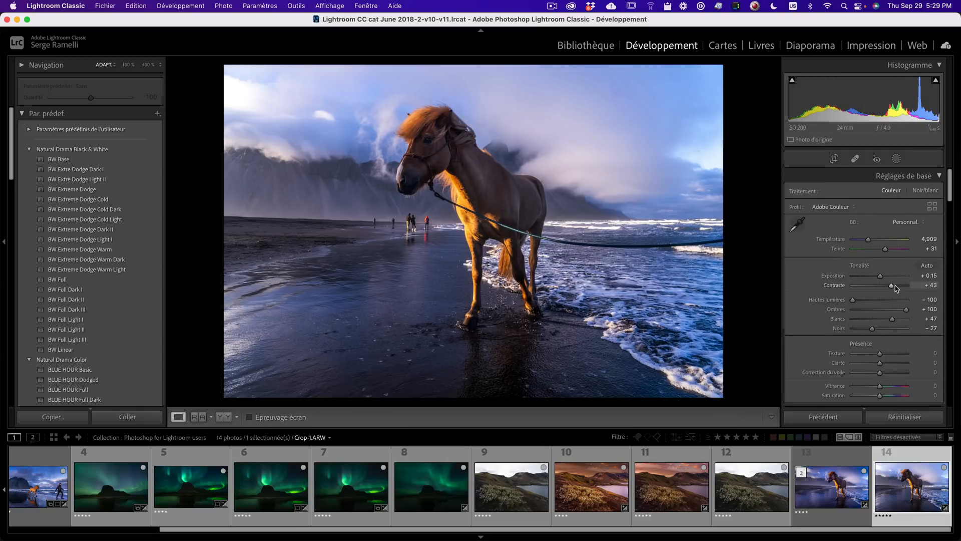
# - Set contrast to +74, and clarity and vibrance to +21
pyautogui.click(895, 285)
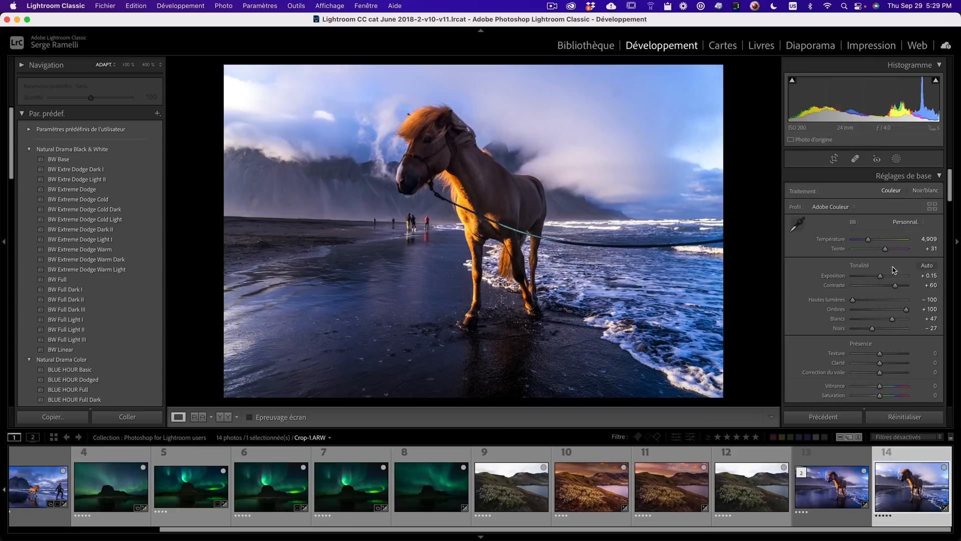
pyautogui.moveTo(880, 386); pyautogui.dragTo(886, 363)
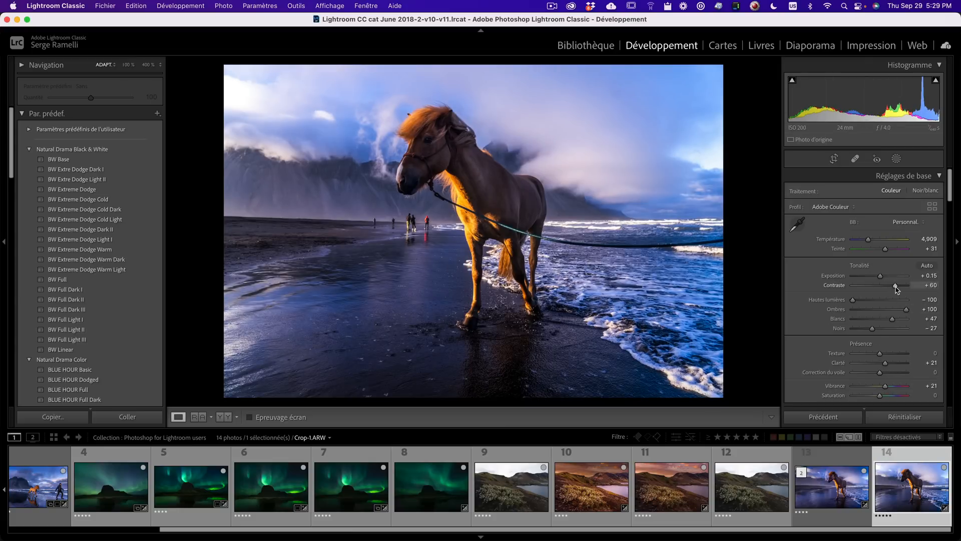
pyautogui.moveTo(895, 285); pyautogui.dragTo(901, 287)
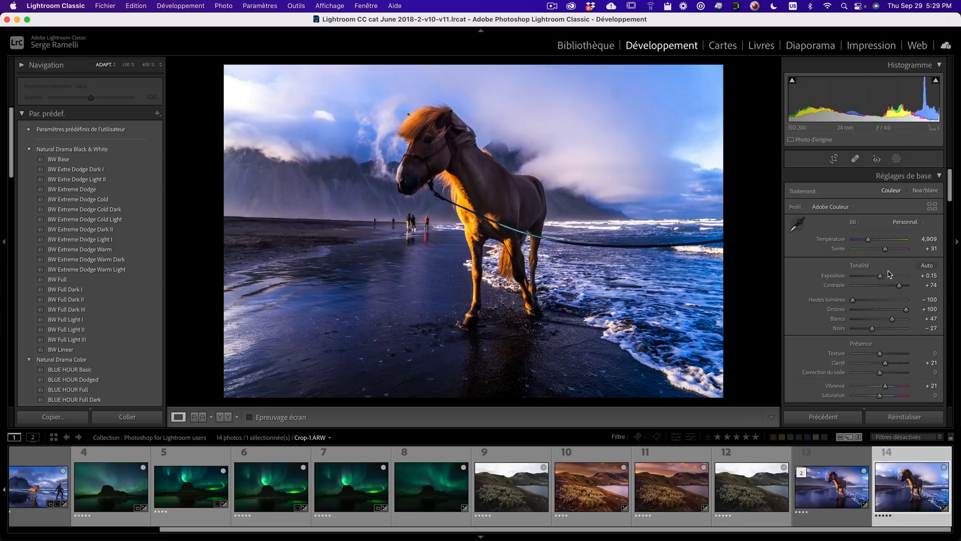
# - Raise the darks region of the tone curve to +45
pyautogui.scroll(-5, 879, 288)
pyautogui.scroll(-2, 873, 302)
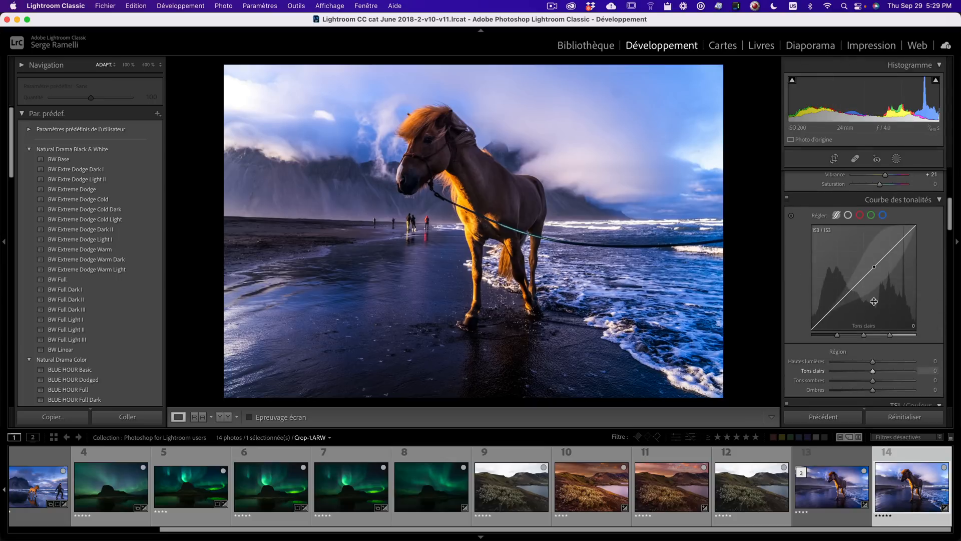
pyautogui.moveTo(884, 381)
pyautogui.mouseDown()
pyautogui.moveTo(903, 382)
pyautogui.moveTo(891, 383)
pyautogui.mouseUp()
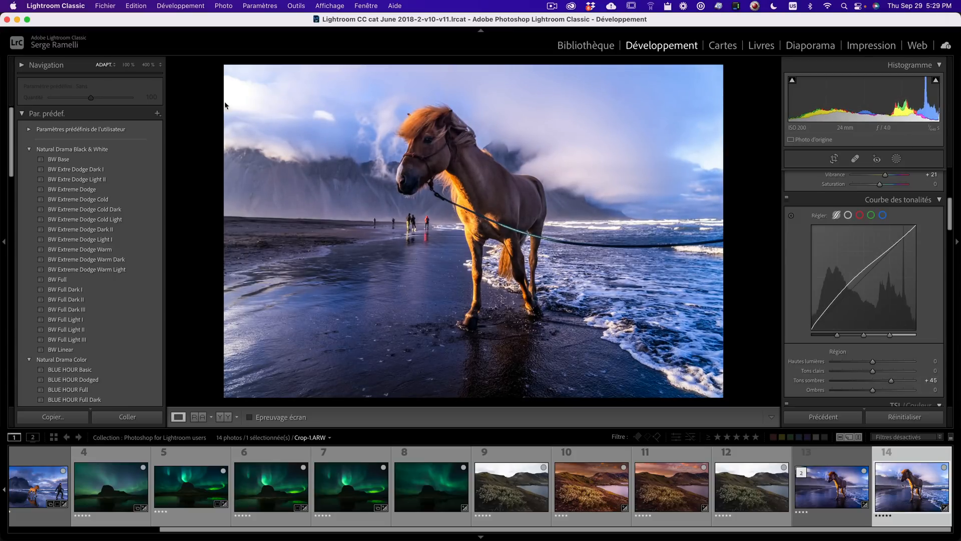
# - Add a linear gradient mask from the top-right sky downward and set its exposure to -0.54
pyautogui.click(896, 159)
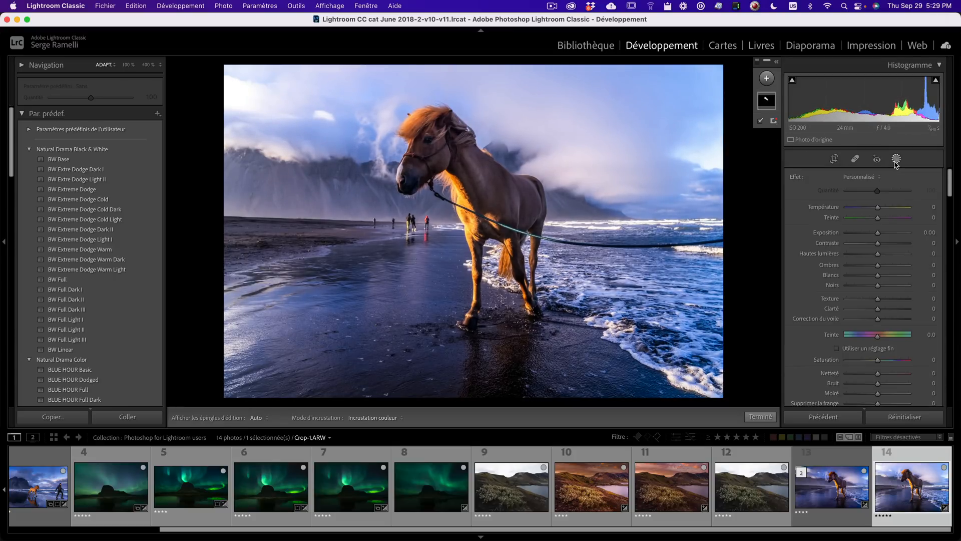
pyautogui.click(766, 78)
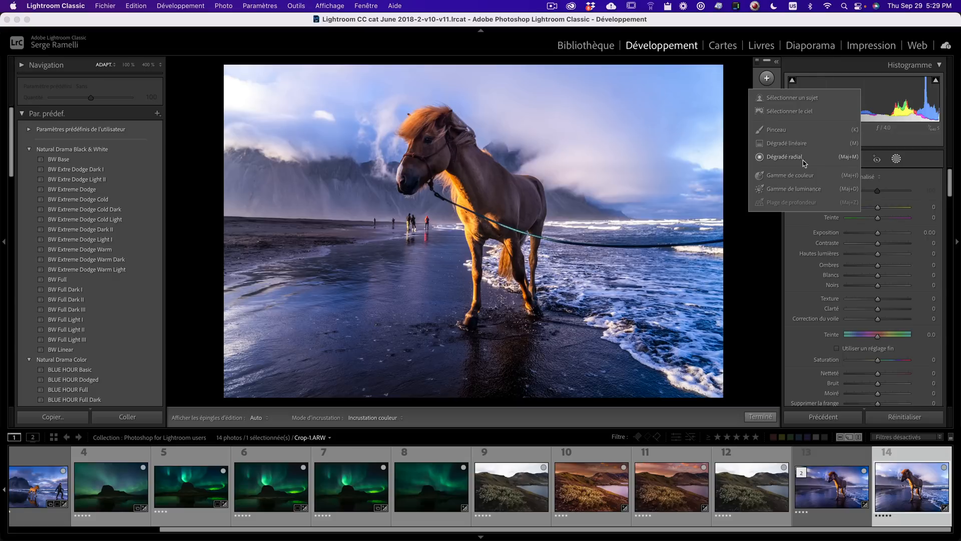
pyautogui.click(800, 144)
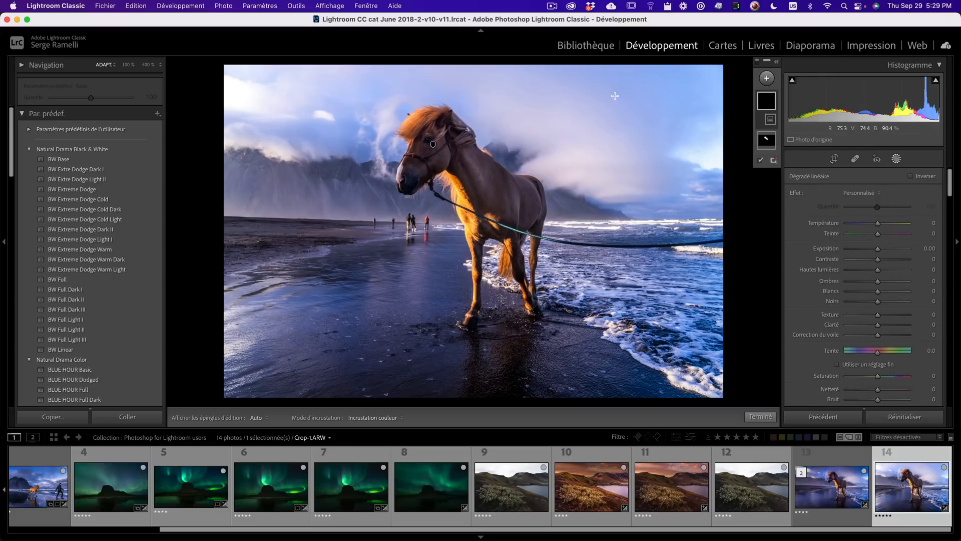
pyautogui.moveTo(615, 96); pyautogui.dragTo(591, 230)
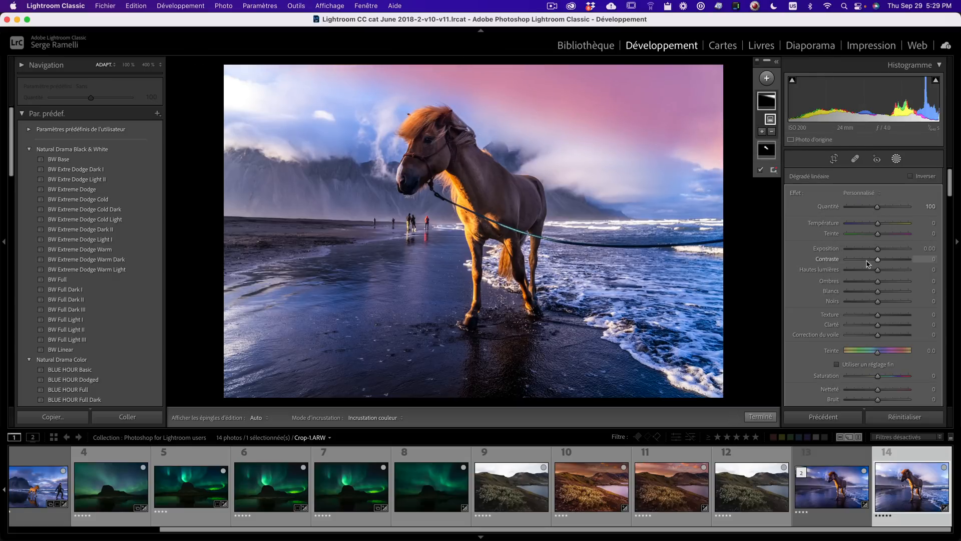
pyautogui.moveTo(877, 249); pyautogui.dragTo(869, 254)
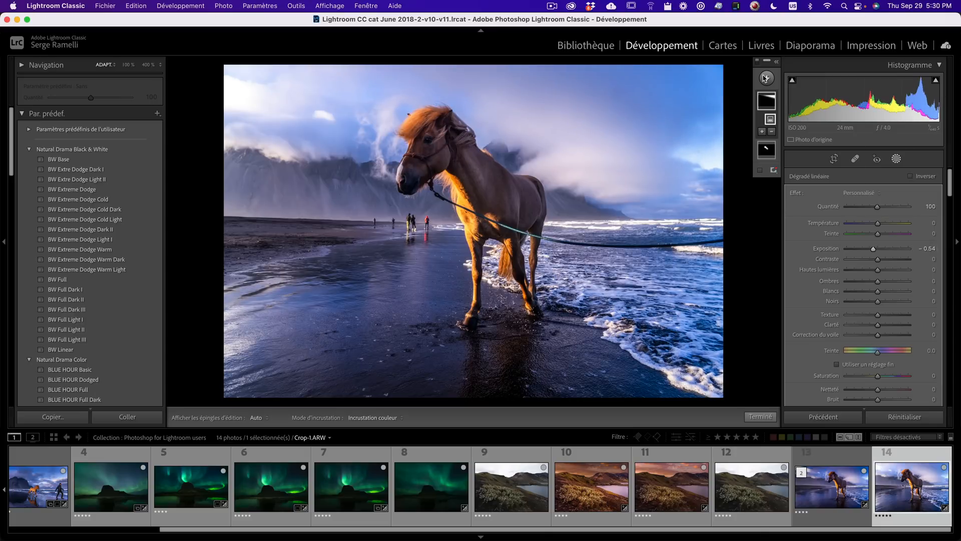
# - Add another linear gradient over the top-left sky with exposure -0.83 and close masking
pyautogui.click(765, 79)
pyautogui.click(779, 144)
pyautogui.moveTo(328, 88); pyautogui.dragTo(355, 179)
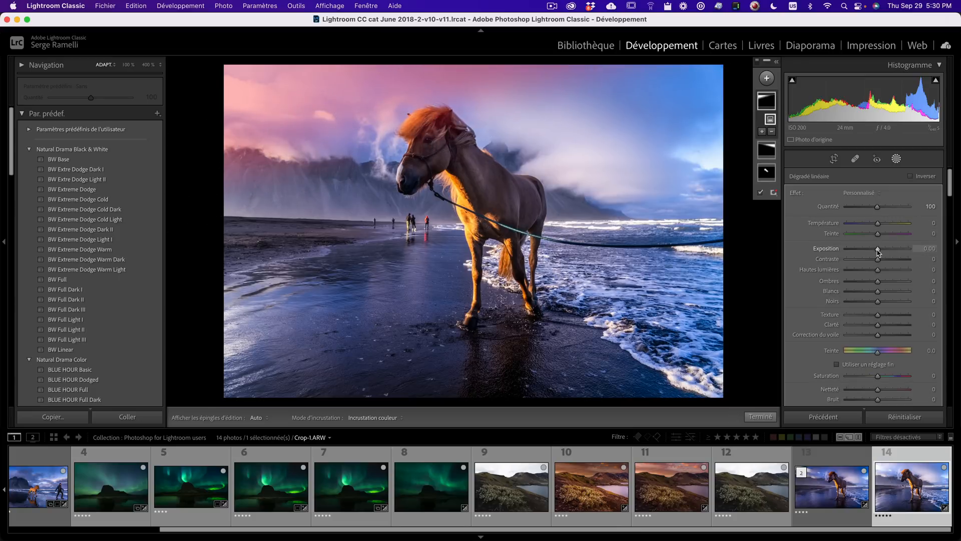
pyautogui.moveTo(877, 250); pyautogui.dragTo(872, 251)
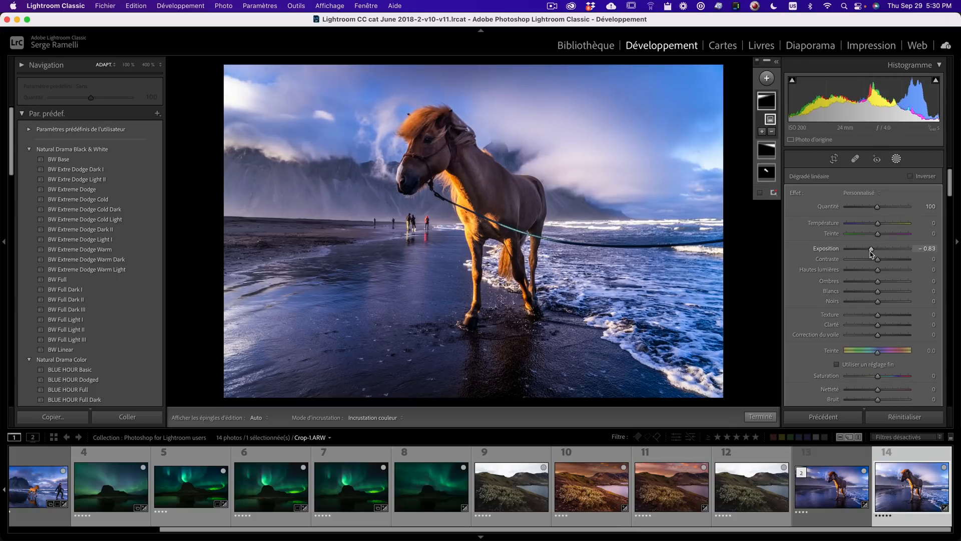
pyautogui.click(760, 416)
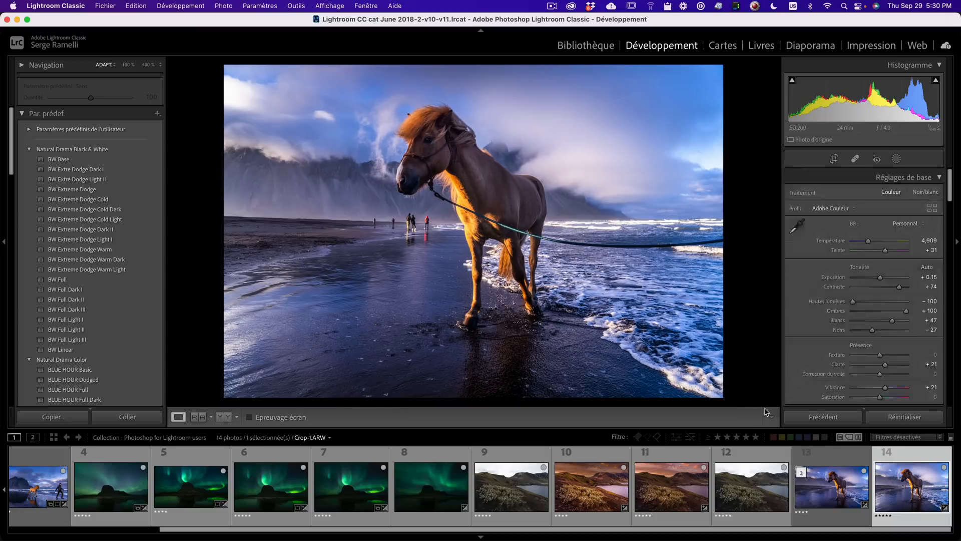
# - Set the overall exposure to +0.20 and contrast to +79
pyautogui.moveTo(880, 277)
pyautogui.mouseDown()
pyautogui.moveTo(899, 290)
pyautogui.moveTo(883, 280)
pyautogui.mouseUp()
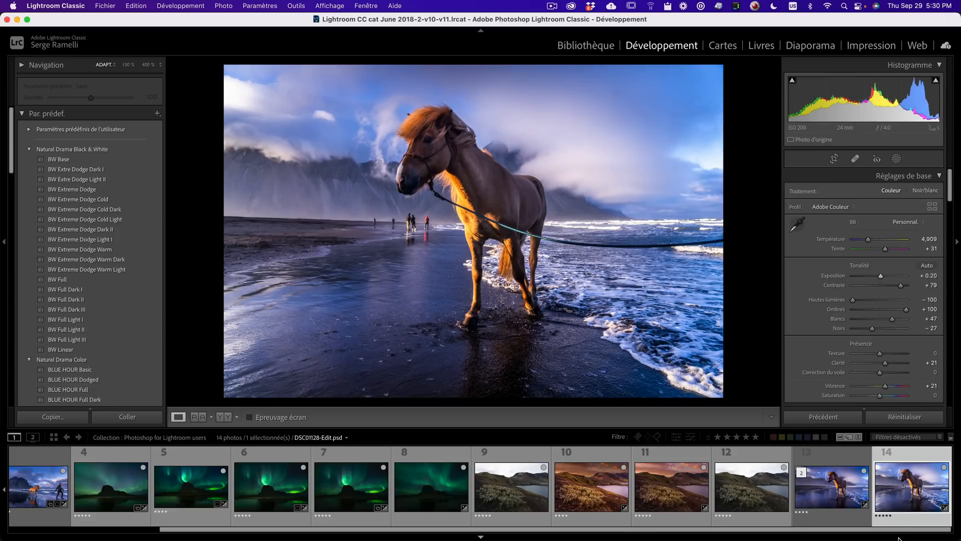
# - Open the horse photo for editing in Adobe Photoshop 2022
pyautogui.rightClick(894, 479)
pyautogui.moveTo(825, 282)
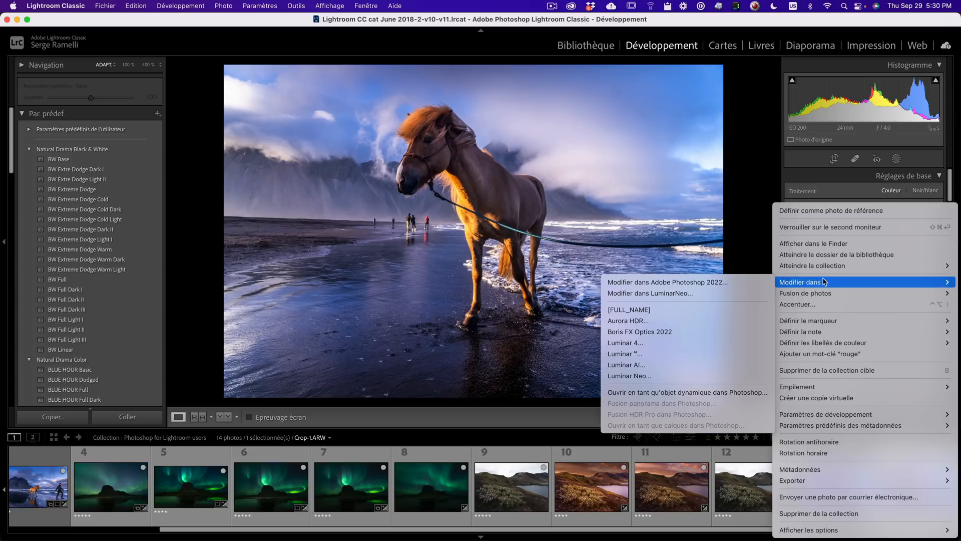
pyautogui.click(693, 283)
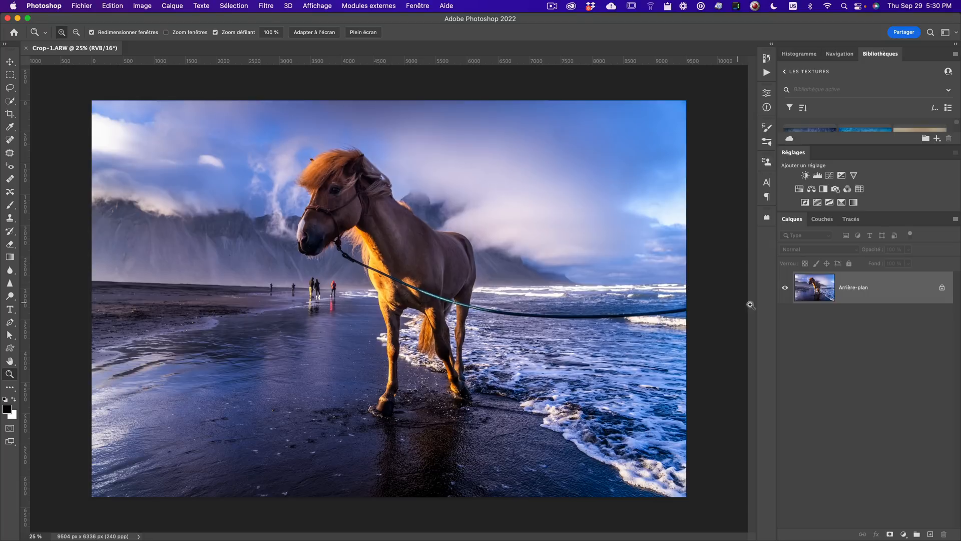
# - Duplicate the background layer and select the Spot Healing Brush tool
pyautogui.moveTo(890, 294); pyautogui.dragTo(930, 533)
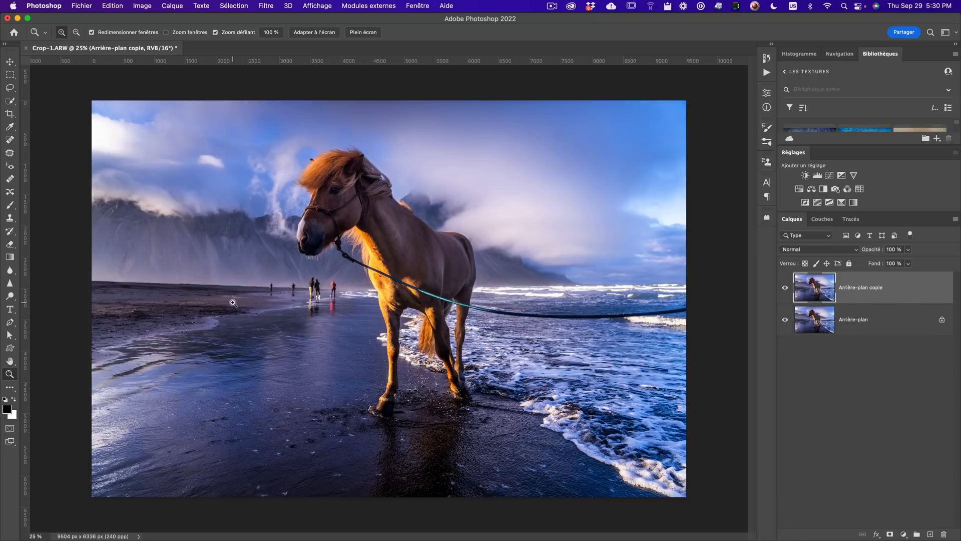
pyautogui.click(345, 302)
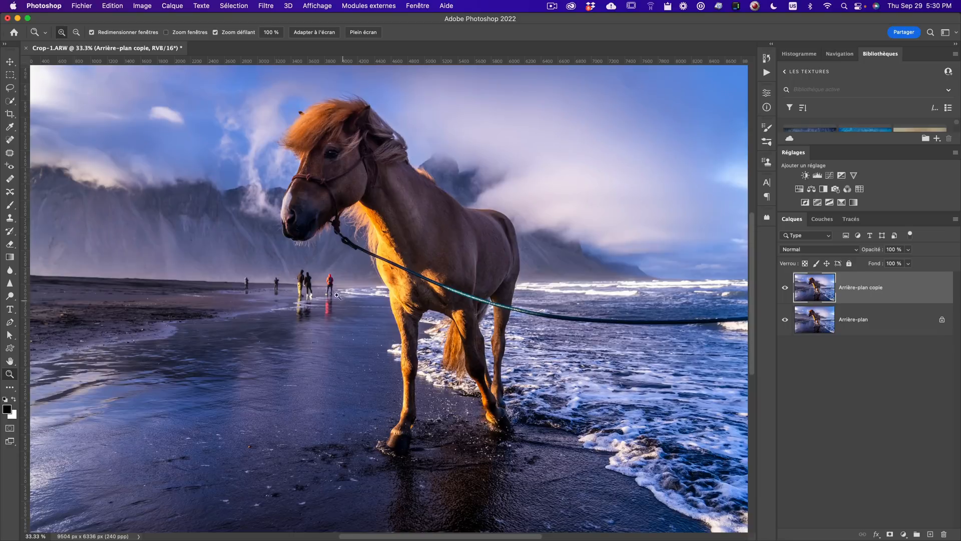
pyautogui.click(10, 140)
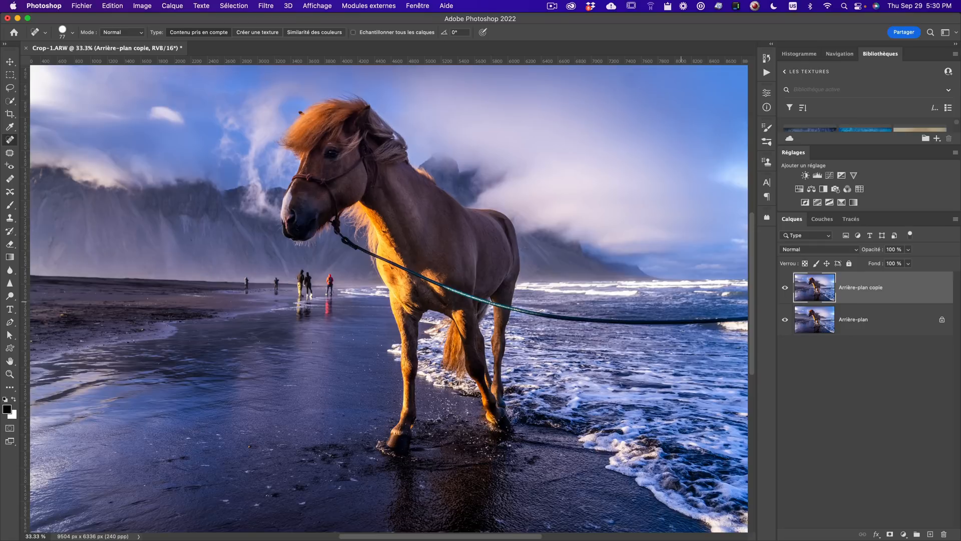
# - Heal away the horse's lead rope with the Spot Healing Brush and toggle the copy layer to compare
pyautogui.moveTo(606, 376)
pyautogui.mouseDown()
pyautogui.moveTo(629, 378)
pyautogui.moveTo(591, 373)
pyautogui.mouseUp()
pyautogui.moveTo(335, 220)
pyautogui.mouseDown()
pyautogui.moveTo(351, 249)
pyautogui.moveTo(515, 307)
pyautogui.moveTo(596, 320)
pyautogui.moveTo(755, 319)
pyautogui.mouseUp()
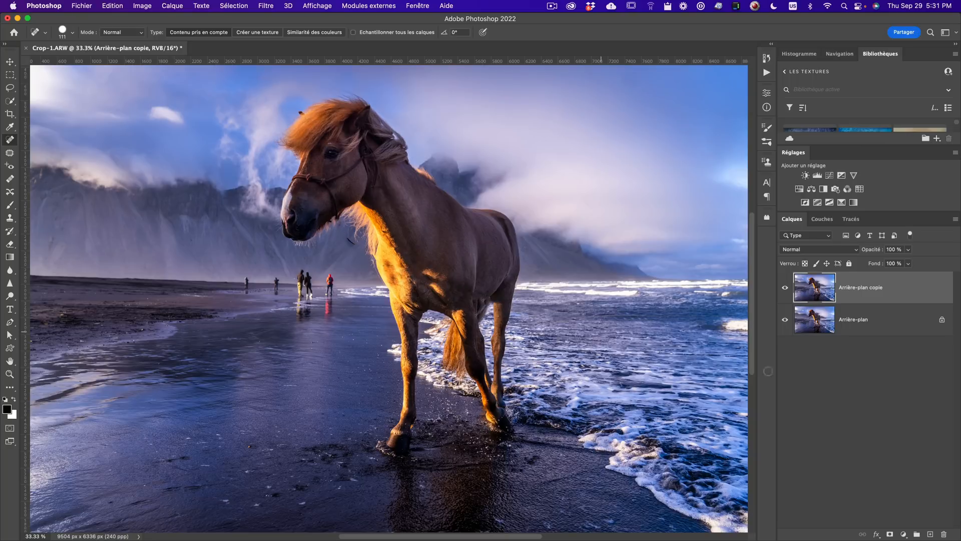
pyautogui.click(785, 294)
pyautogui.click(785, 293)
pyautogui.click(785, 292)
pyautogui.click(785, 292)
# - Remove the people walking along the beach with the Spot Healing Brush
pyautogui.moveTo(330, 277); pyautogui.dragTo(330, 315)
pyautogui.moveTo(303, 268)
pyautogui.mouseDown()
pyautogui.moveTo(299, 315)
pyautogui.moveTo(326, 320)
pyautogui.mouseUp()
pyautogui.moveTo(306, 271)
pyautogui.mouseDown()
pyautogui.moveTo(300, 281)
pyautogui.moveTo(309, 278)
pyautogui.mouseUp()
pyautogui.moveTo(276, 297)
pyautogui.mouseDown()
pyautogui.moveTo(276, 281)
pyautogui.moveTo(246, 299)
pyautogui.mouseUp()
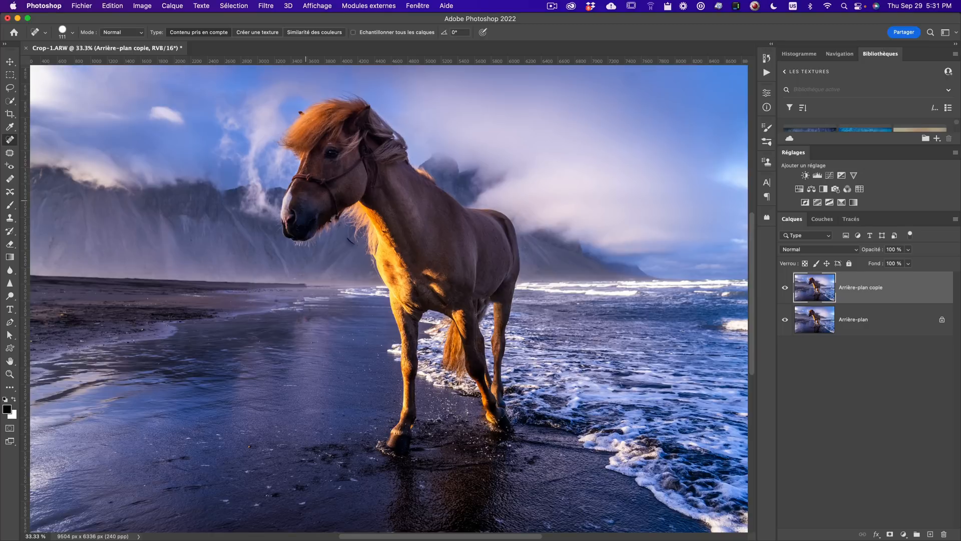
pyautogui.moveTo(349, 241); pyautogui.dragTo(351, 250)
# - Remove the leftover piece of rope at the right edge of the image
pyautogui.press('z')
pyautogui.keyDown('alt'); pyautogui.click(384, 262); pyautogui.keyUp('alt')
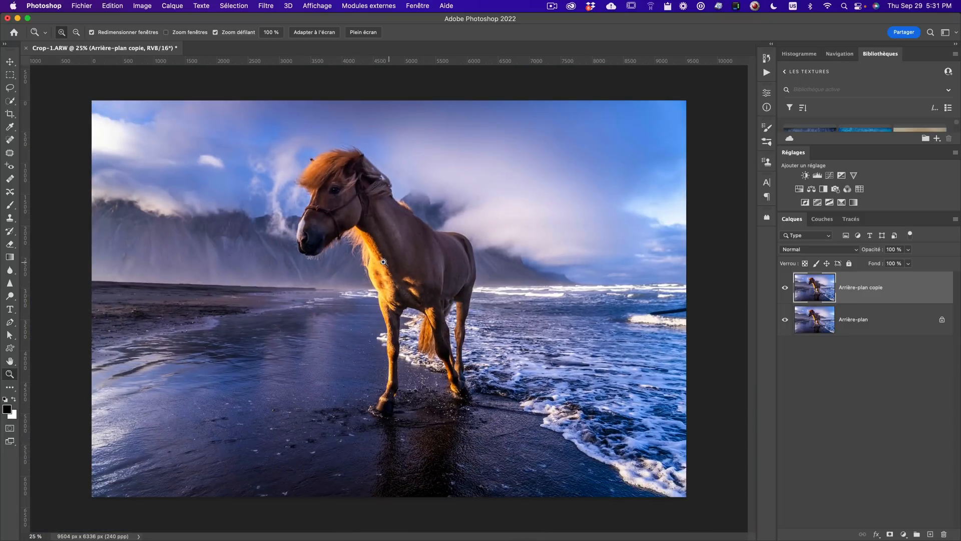
pyautogui.keyDown('alt'); pyautogui.click(358, 275); pyautogui.keyUp('alt')
pyautogui.click(556, 316)
pyautogui.press('j')
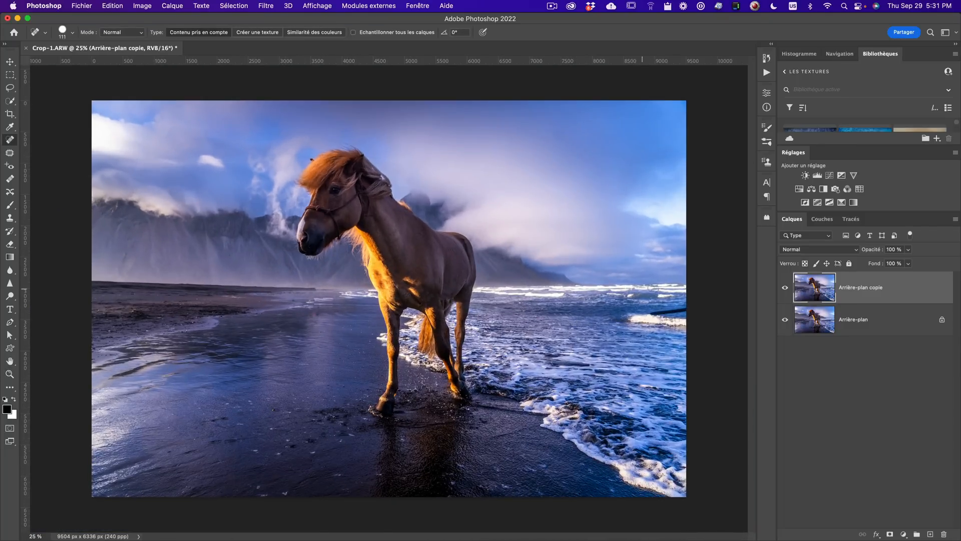
pyautogui.moveTo(649, 313); pyautogui.dragTo(690, 306)
pyautogui.click(10, 115)
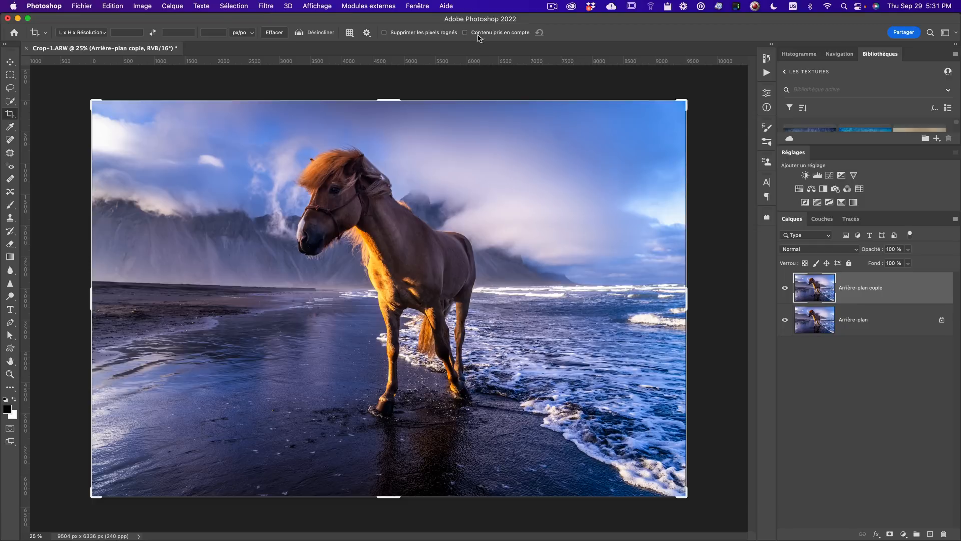
pyautogui.moveTo(89, 304); pyautogui.dragTo(38, 307)
pyautogui.moveTo(31, 307); pyautogui.dragTo(33, 306)
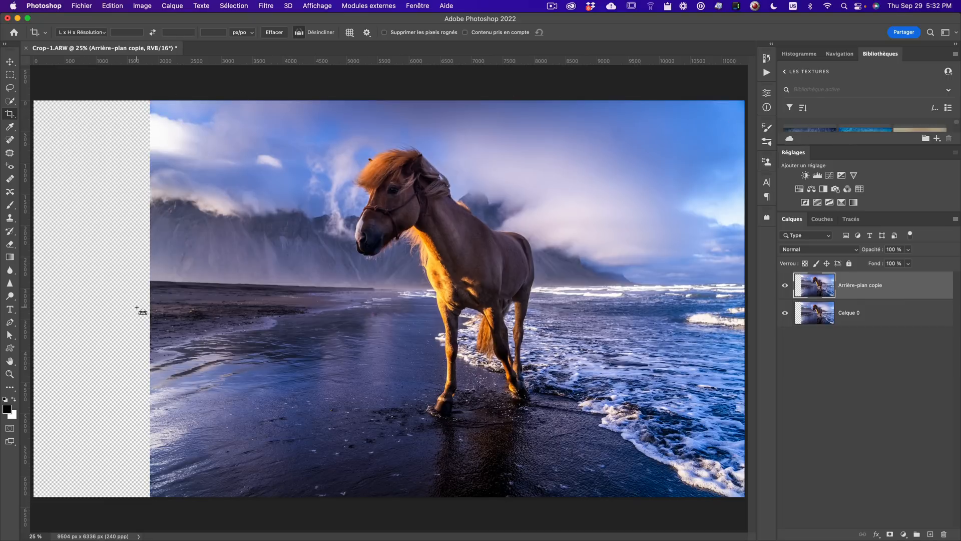
pyautogui.press('super+z')
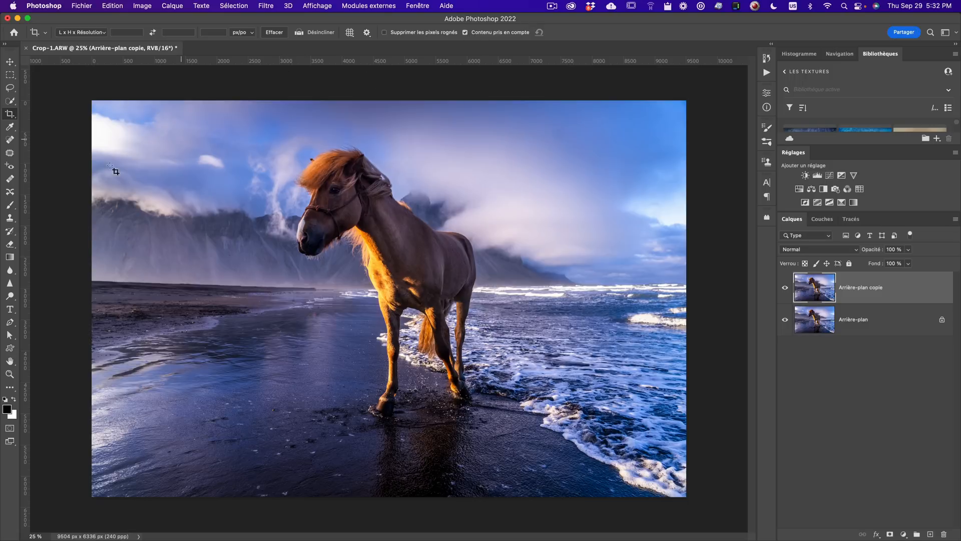
# - Extend the canvas to the left with a content-aware crop and compare the layers
pyautogui.moveTo(103, 86); pyautogui.dragTo(735, 537)
pyautogui.moveTo(92, 300); pyautogui.dragTo(43, 296)
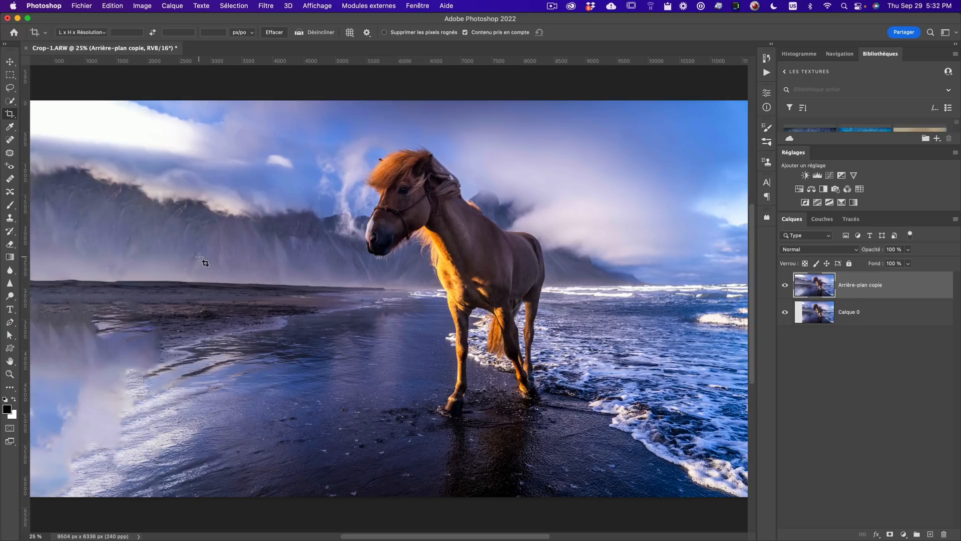
pyautogui.click(785, 284)
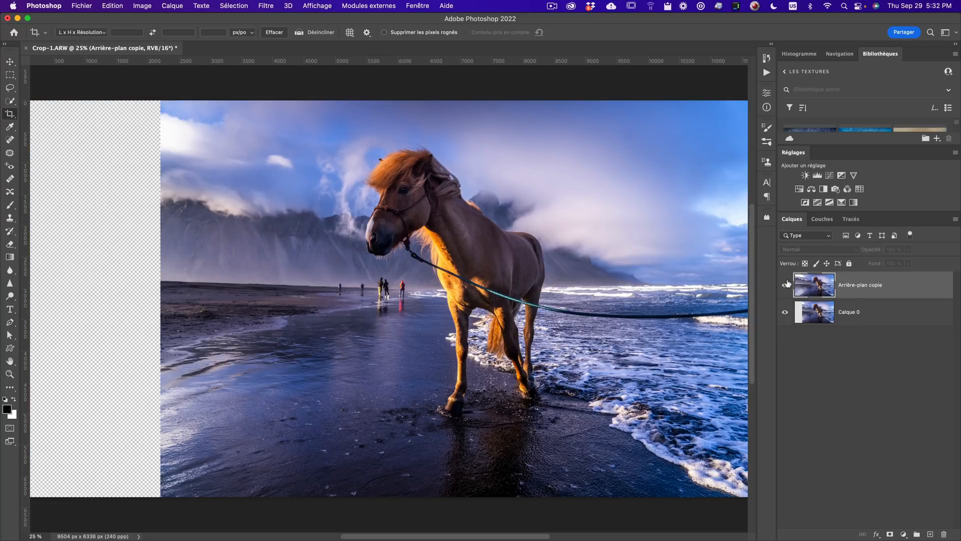
pyautogui.click(785, 285)
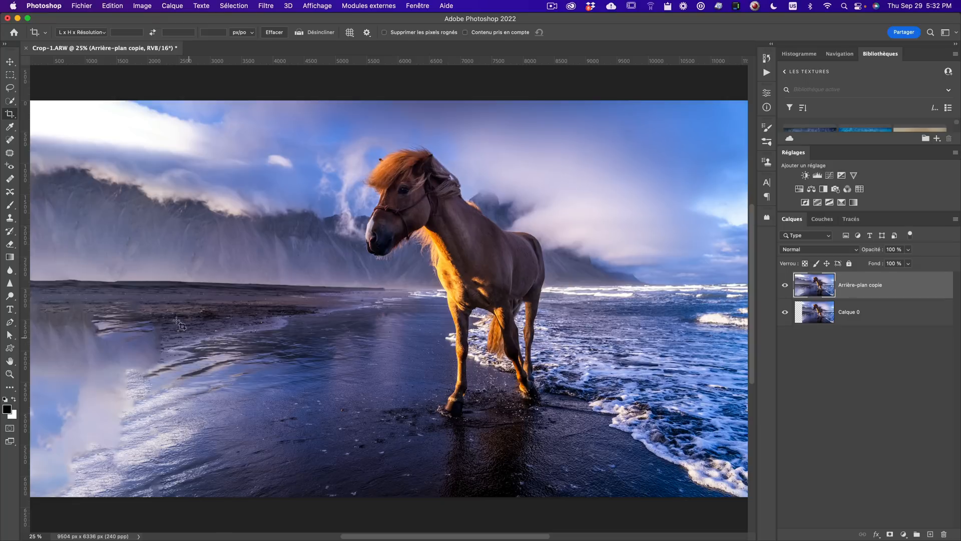
# - Clone over the smeared reflections in the left foreground with the Clone Stamp at 53% opacity
pyautogui.press('s')
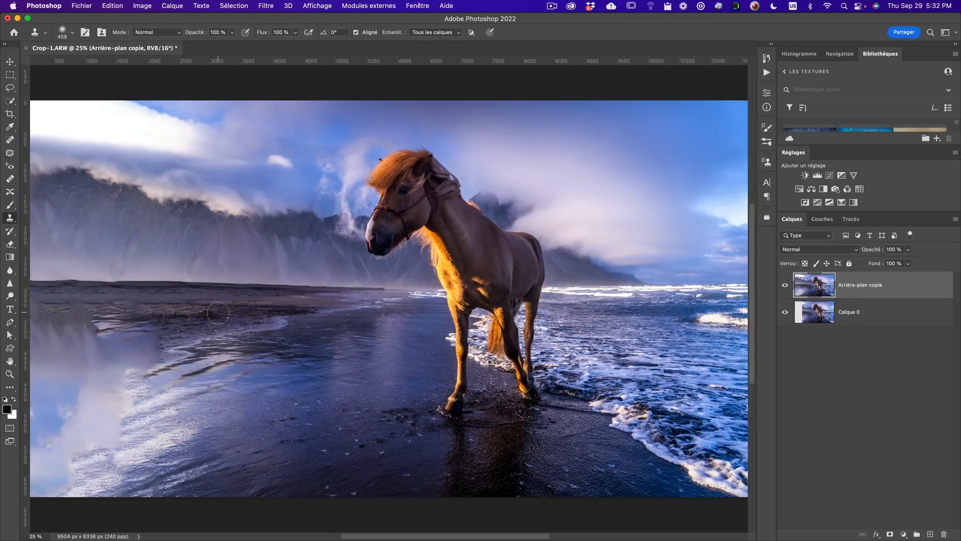
pyautogui.moveTo(251, 352); pyautogui.dragTo(307, 358)
pyautogui.click(232, 33)
pyautogui.moveTo(232, 44); pyautogui.dragTo(211, 44)
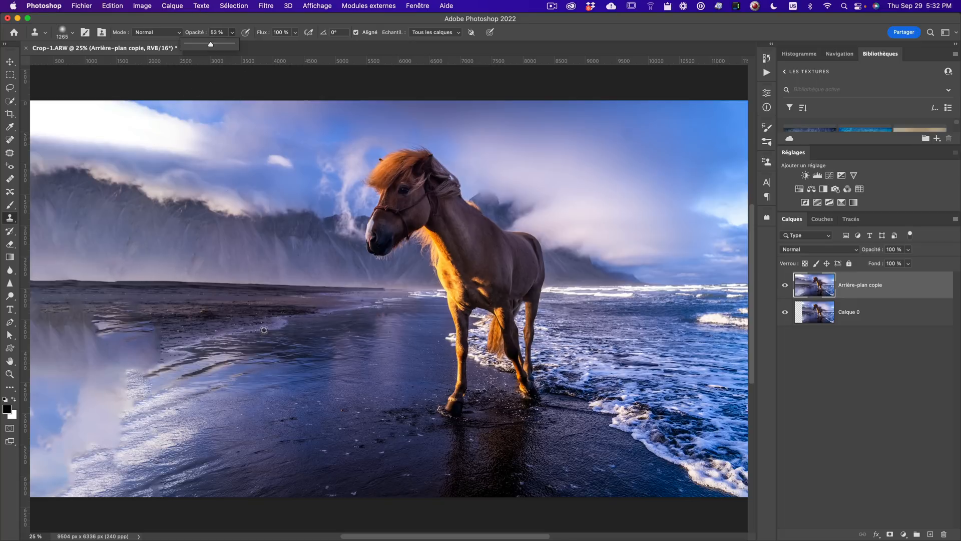
pyautogui.keyDown('alt'); pyautogui.click(302, 366); pyautogui.keyUp('alt')
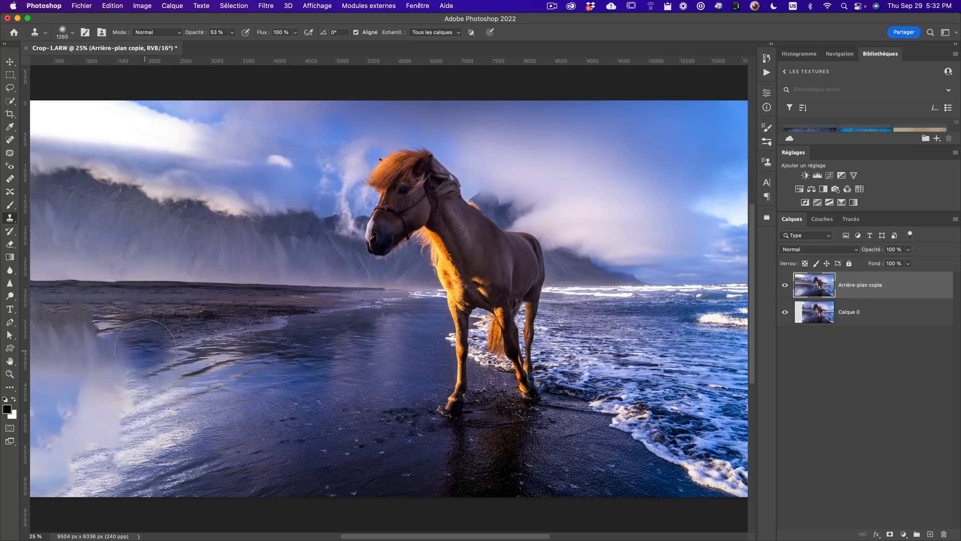
pyautogui.moveTo(149, 350)
pyautogui.mouseDown()
pyautogui.moveTo(56, 331)
pyautogui.moveTo(50, 393)
pyautogui.moveTo(111, 385)
pyautogui.moveTo(107, 431)
pyautogui.moveTo(187, 383)
pyautogui.mouseUp()
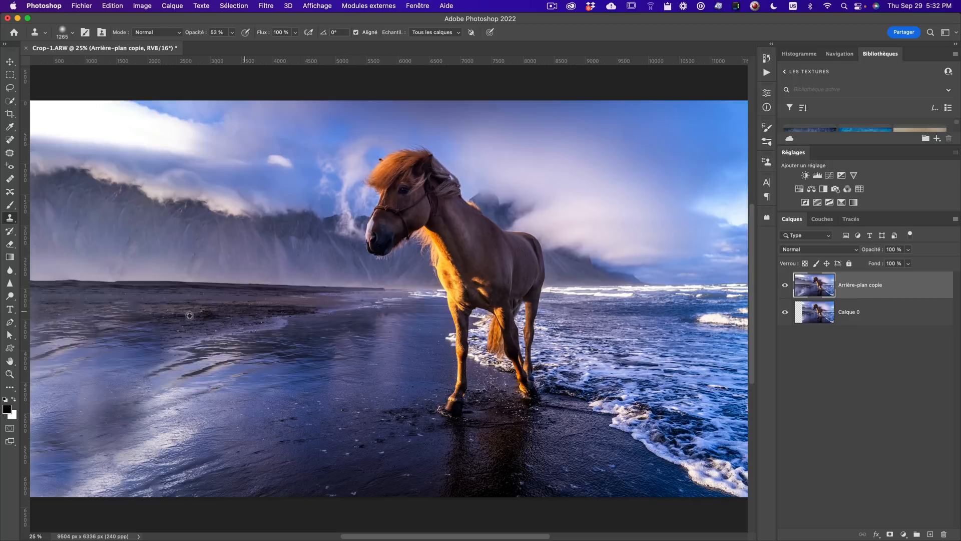
# - Clone sand over the filled shoreline and horizon area on the left
pyautogui.keyDown('alt'); pyautogui.click(359, 307); pyautogui.keyUp('alt')
pyautogui.moveTo(307, 312)
pyautogui.mouseDown()
pyautogui.moveTo(238, 328)
pyautogui.moveTo(202, 321)
pyautogui.mouseUp()
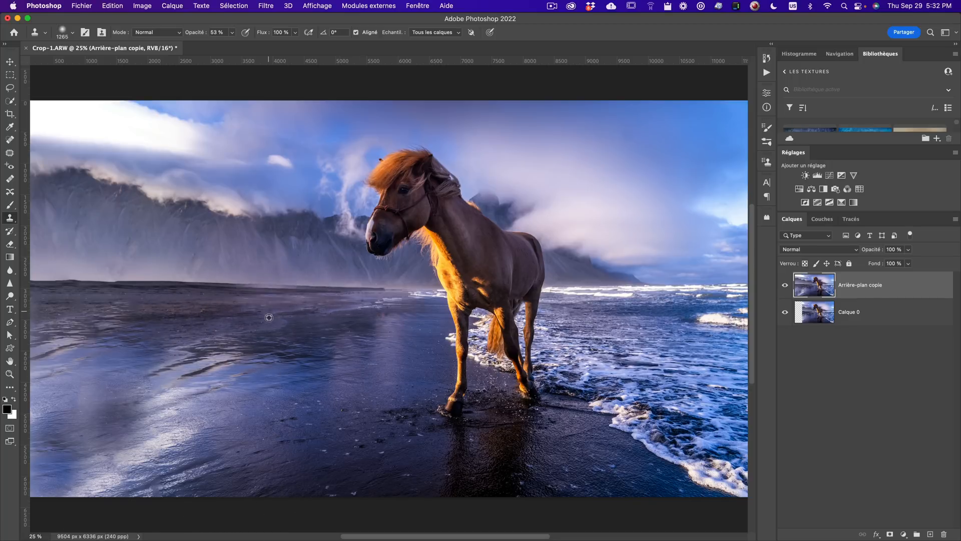
pyautogui.keyDown('alt'); pyautogui.click(162, 280); pyautogui.keyUp('alt')
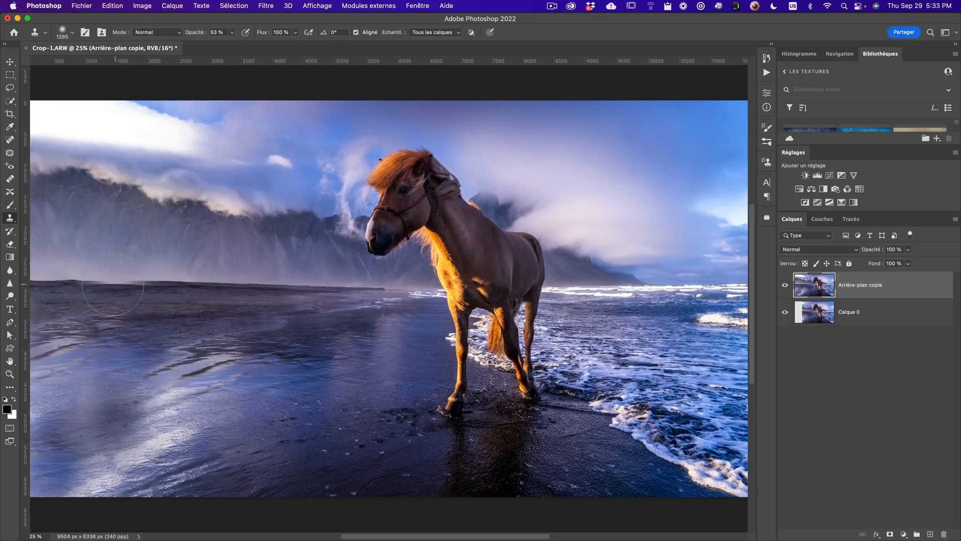
pyautogui.moveTo(121, 282); pyautogui.dragTo(96, 280)
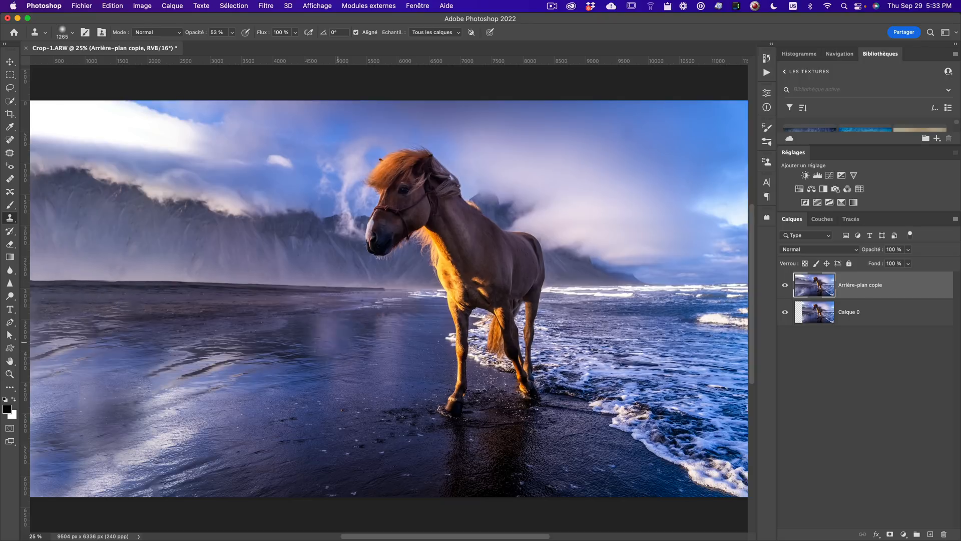
# - Compare the retouched layer with the original at a reduced zoom
pyautogui.press('z')
pyautogui.keyDown('alt'); pyautogui.click(213, 371); pyautogui.keyUp('alt')
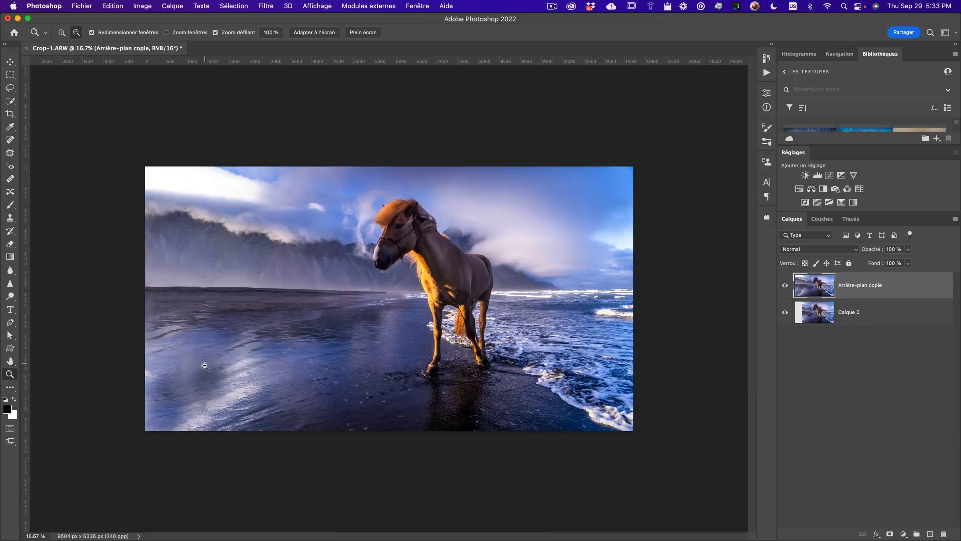
pyautogui.click(787, 291)
pyautogui.click(788, 290)
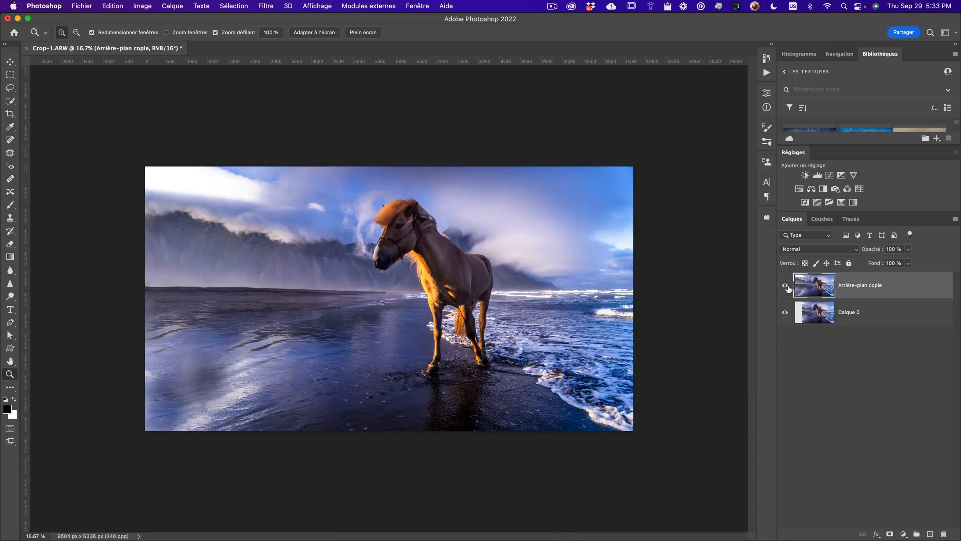
# - Try cloning over the lower-left wet sand, then undo the three last strokes
pyautogui.press('s')
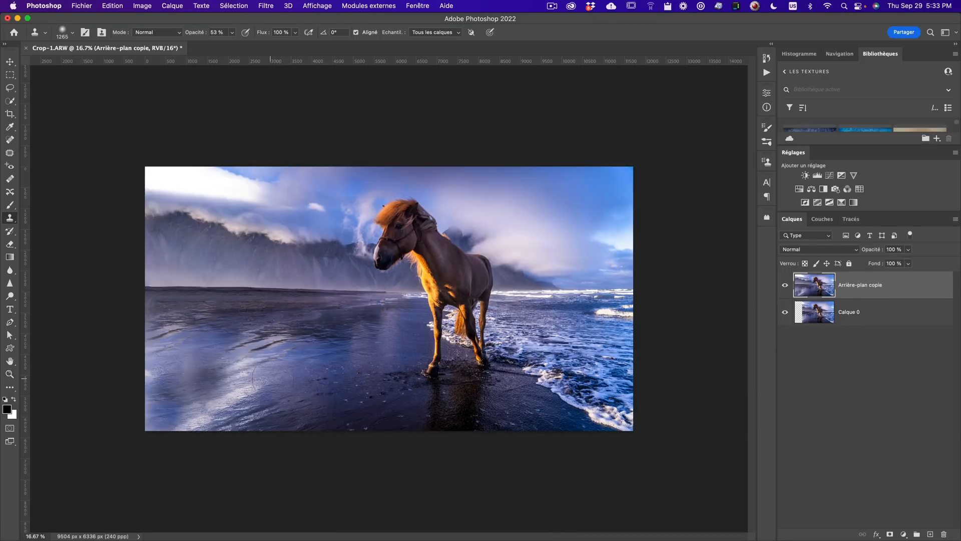
pyautogui.keyDown('alt'); pyautogui.click(324, 376); pyautogui.keyUp('alt')
pyautogui.moveTo(166, 385)
pyautogui.mouseDown()
pyautogui.moveTo(206, 398)
pyautogui.moveTo(218, 375)
pyautogui.moveTo(281, 395)
pyautogui.mouseUp()
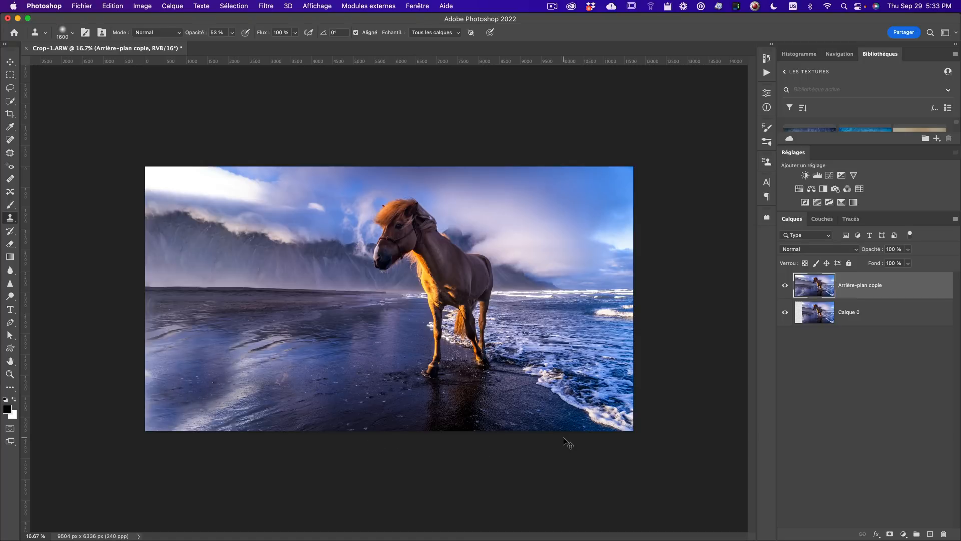
pyautogui.press('super+z')
pyautogui.press('super+z')
pyautogui.press('super+z')
pyautogui.press('super+z')
pyautogui.press('super+z')
pyautogui.press('super+z')
# - Toggle the retouched layer's visibility and inspect the result at different zoom levels
pyautogui.press('super+comma')
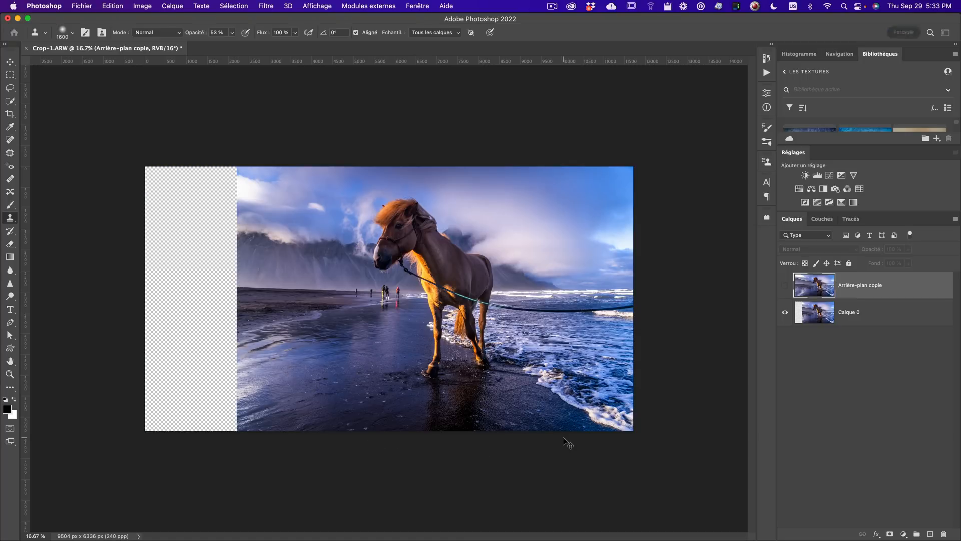
pyautogui.click(785, 284)
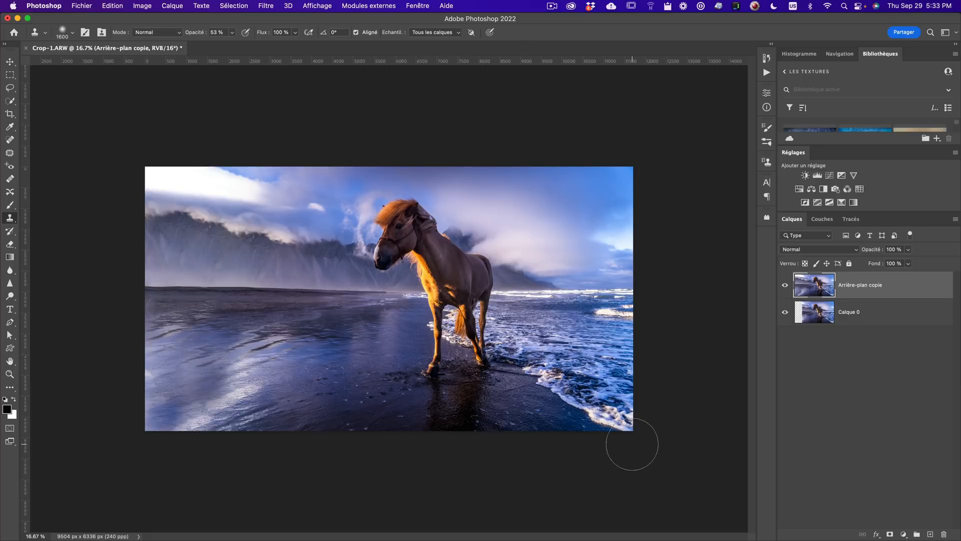
pyautogui.press('z')
pyautogui.keyDown('alt'); pyautogui.click(300, 379); pyautogui.keyUp('alt')
pyautogui.click(298, 366)
pyautogui.click(297, 366)
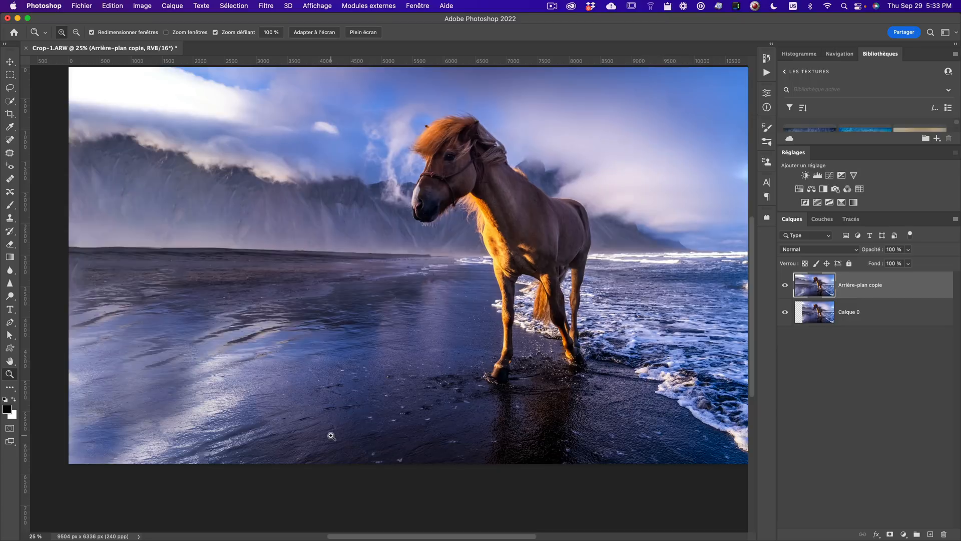
pyautogui.keyDown('alt'); pyautogui.click(252, 390); pyautogui.keyUp('alt')
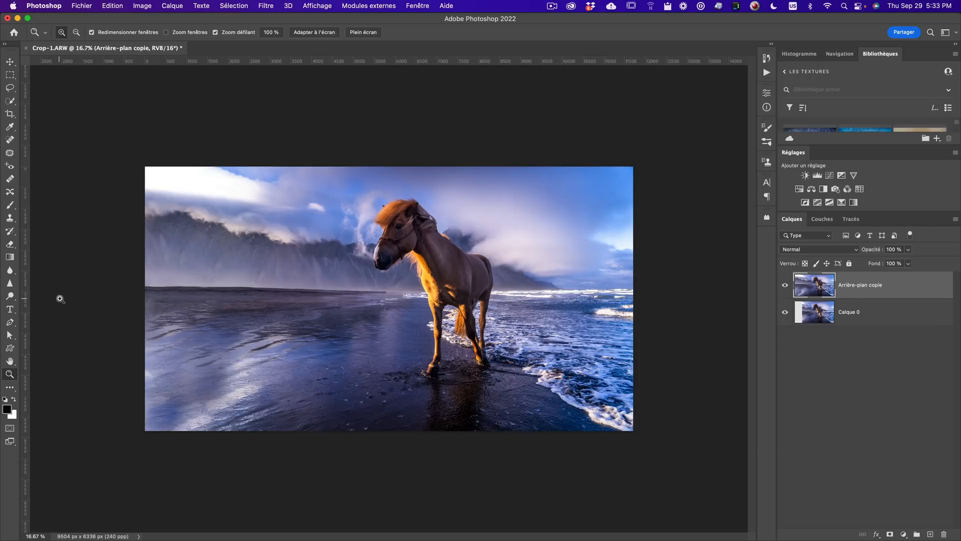
# - Close the document and save the edits back to Lightroom
pyautogui.click(86, 6)
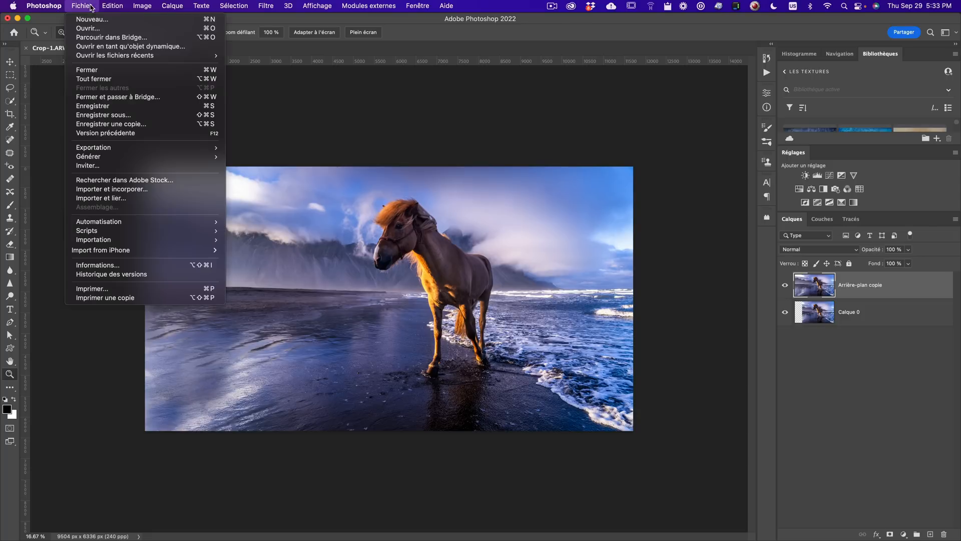
pyautogui.click(100, 69)
pyautogui.press('Return')
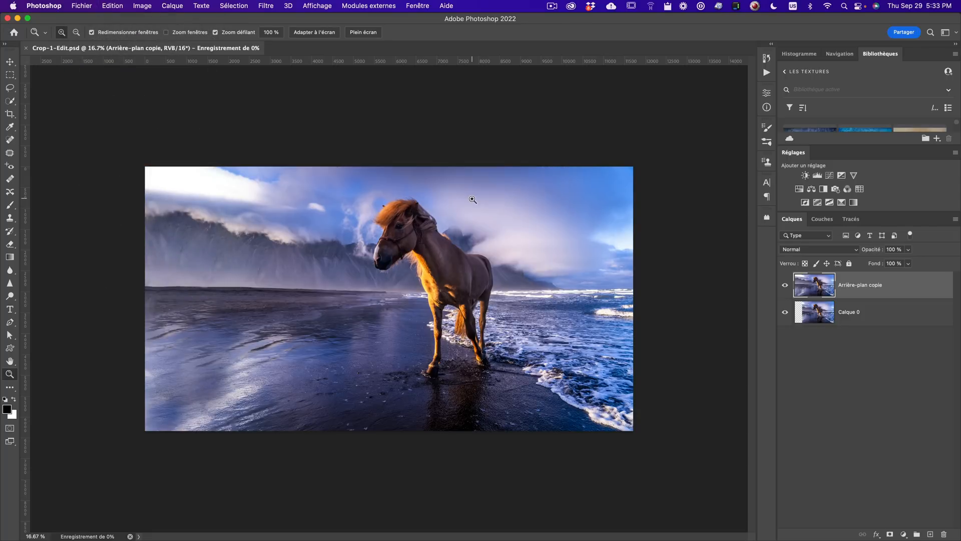
# - Back in Lightroom Classic, add a linear gradient over the upper-left sky with exposure -1.33
pyautogui.press('super+Tab')
pyautogui.click(331, 273)
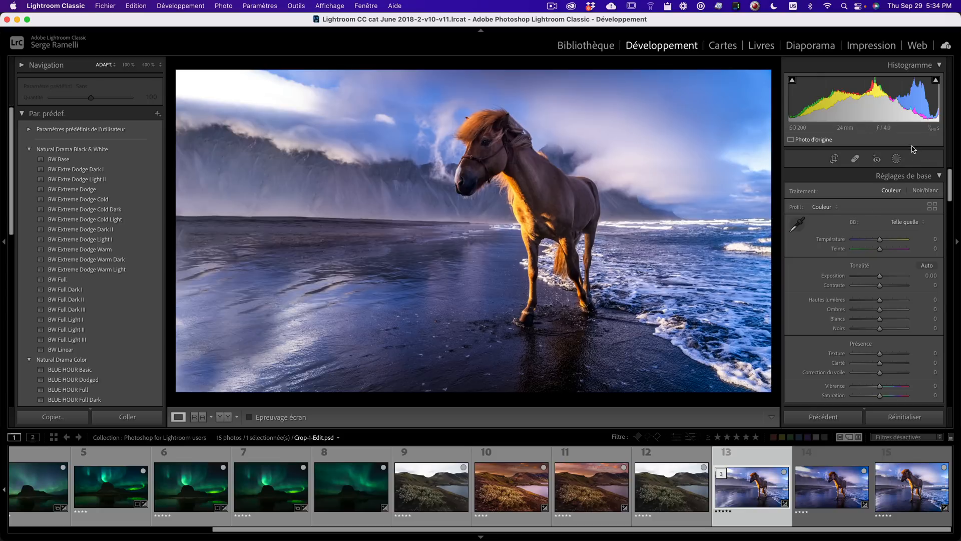
pyautogui.click(896, 158)
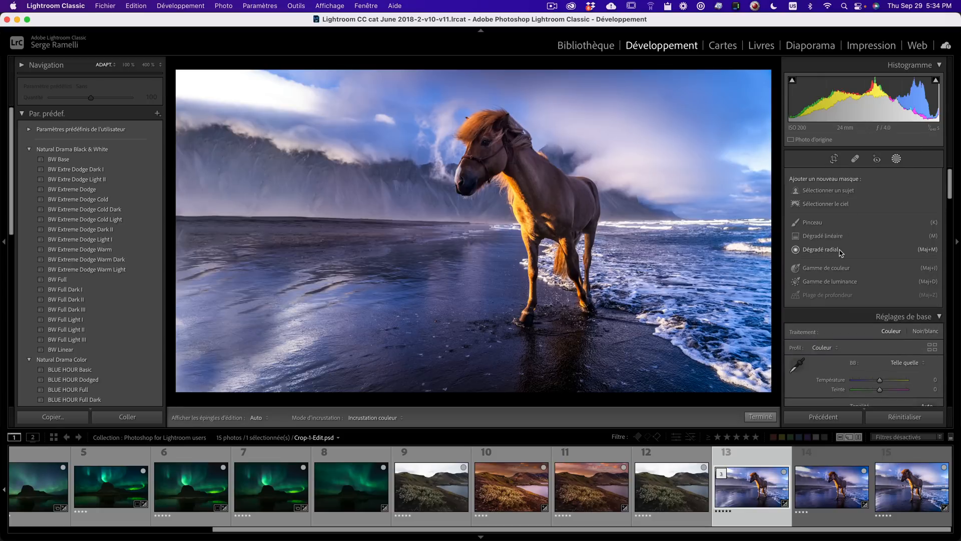
pyautogui.click(821, 249)
pyautogui.moveTo(245, 143); pyautogui.dragTo(332, 234)
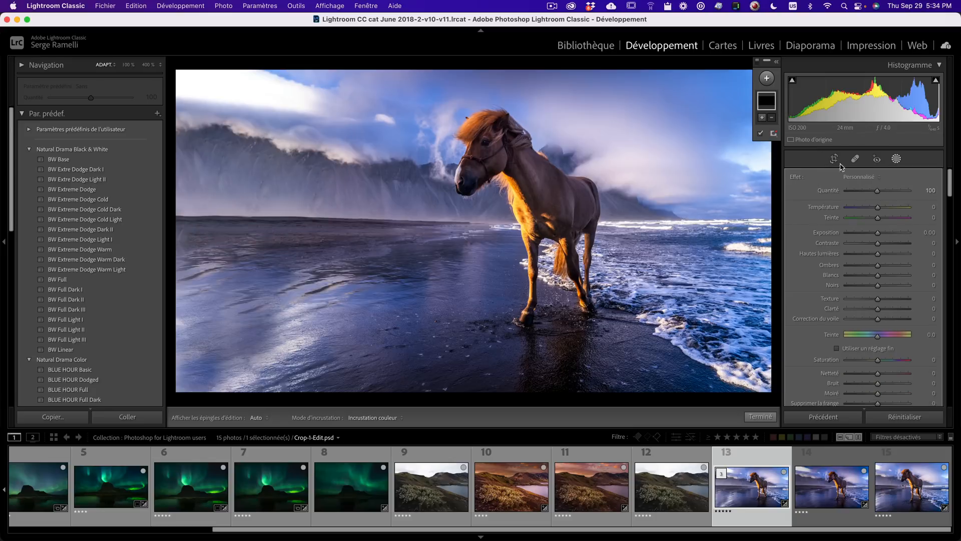
pyautogui.click(766, 79)
pyautogui.click(795, 145)
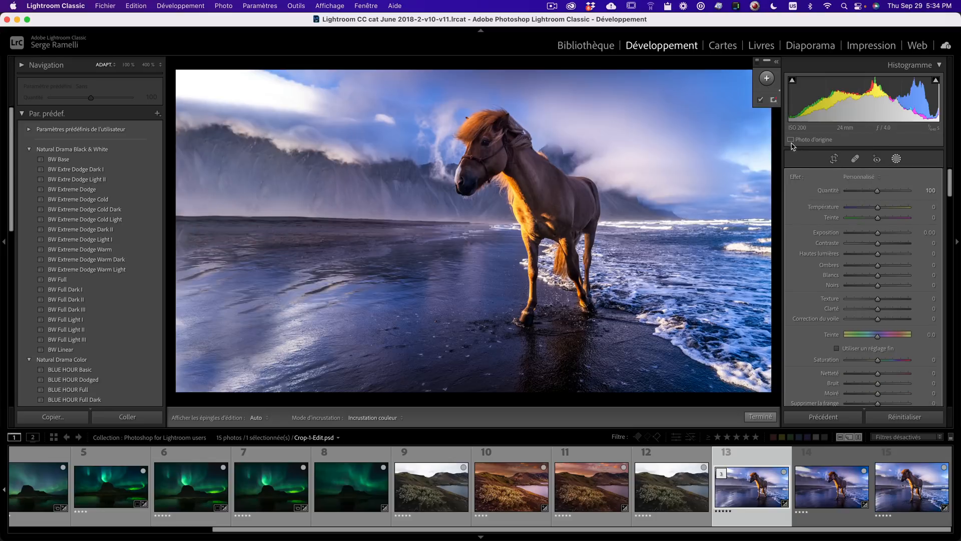
pyautogui.moveTo(307, 139); pyautogui.dragTo(371, 361)
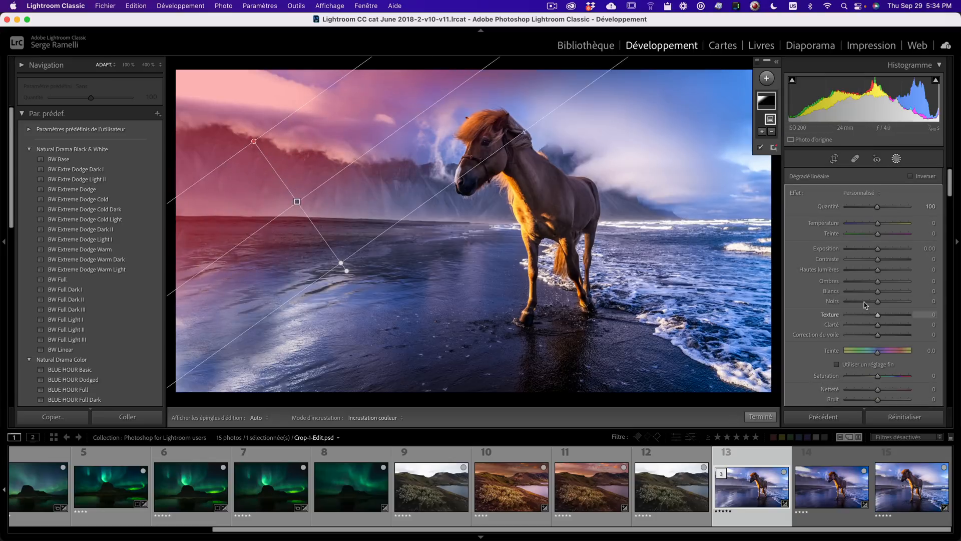
pyautogui.moveTo(877, 251); pyautogui.dragTo(867, 252)
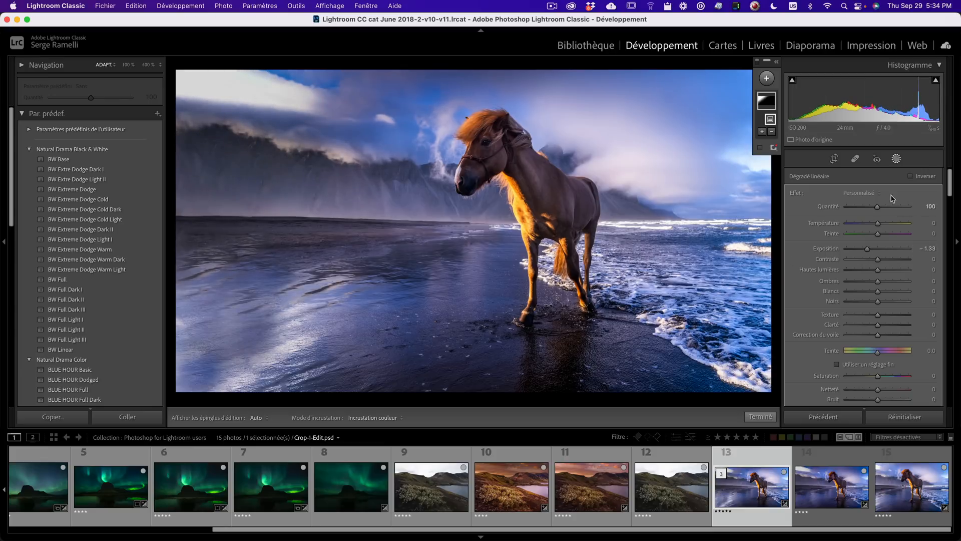
# - Add another linear gradient over the lower-left foreground with exposure -1.36 and close masking
pyautogui.click(766, 78)
pyautogui.click(779, 143)
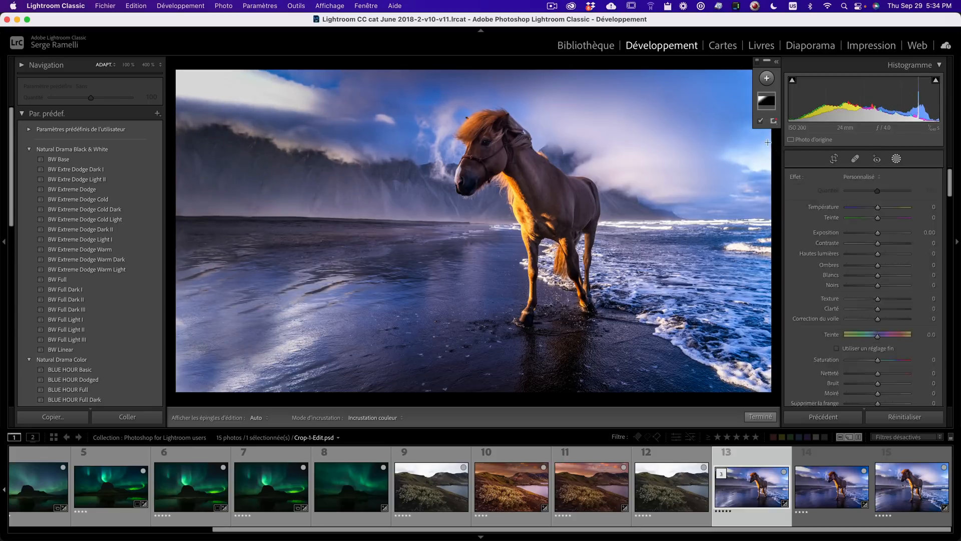
pyautogui.moveTo(290, 359); pyautogui.dragTo(347, 248)
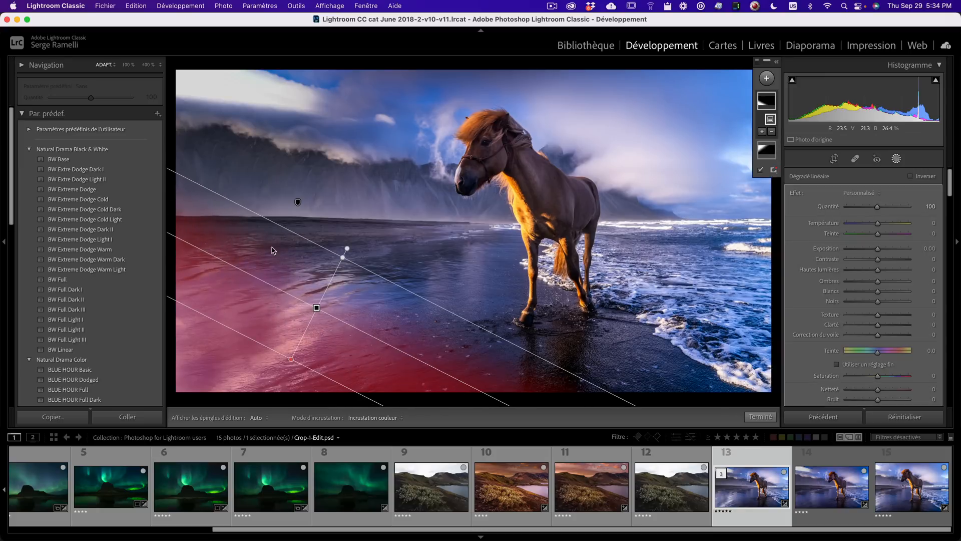
pyautogui.moveTo(878, 249); pyautogui.dragTo(868, 251)
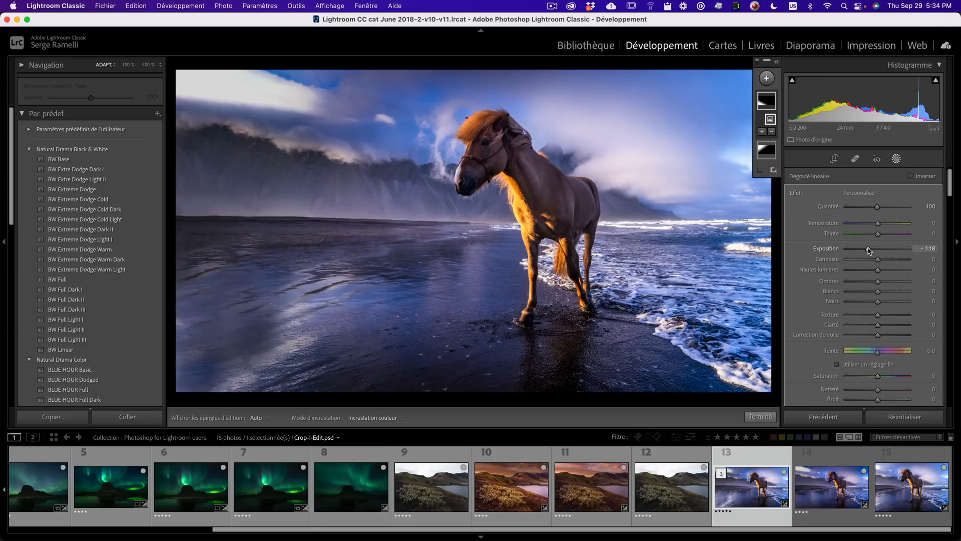
pyautogui.click(760, 417)
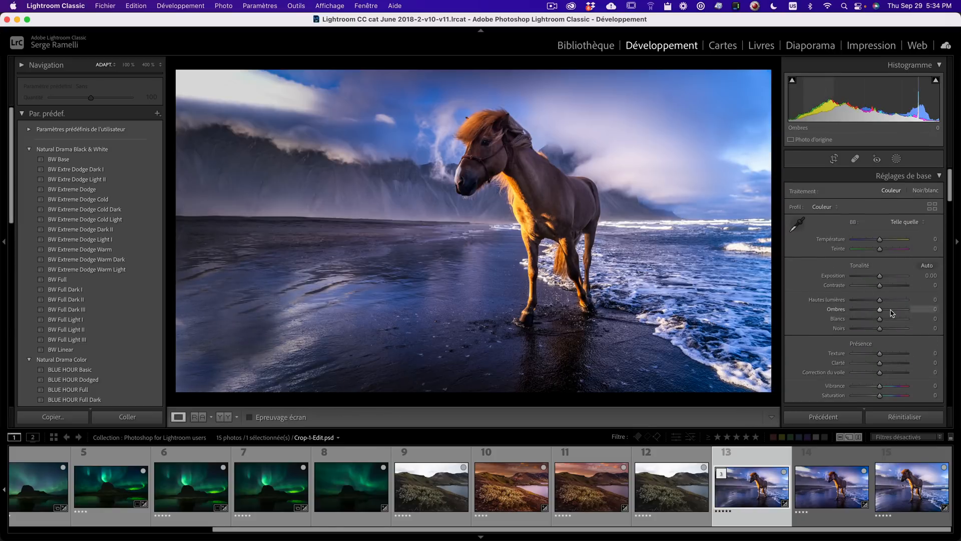
# - Set highlights to -30, shadows to +47, whites to +39 and blacks to -30
pyautogui.click(891, 310)
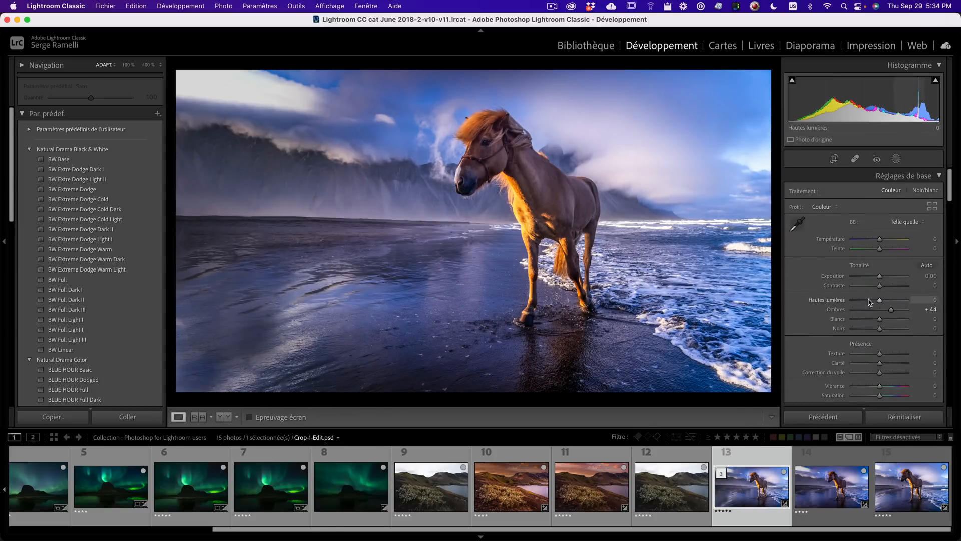
pyautogui.click(869, 299)
pyautogui.moveTo(880, 319); pyautogui.dragTo(879, 275)
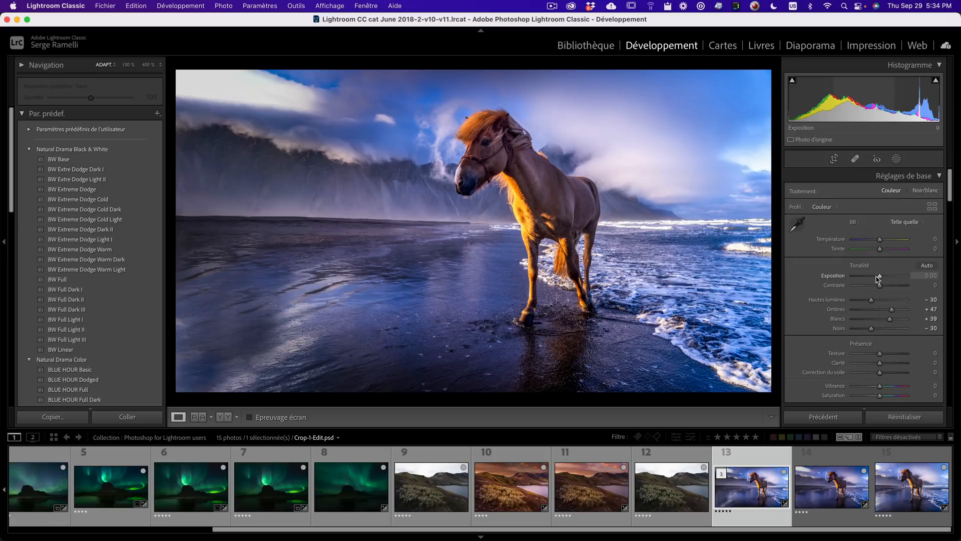
pyautogui.press('f')
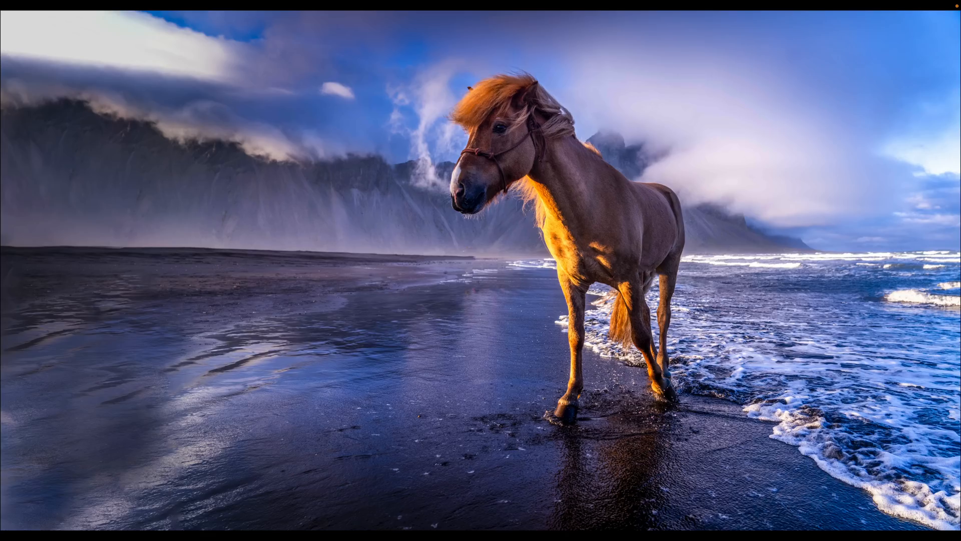